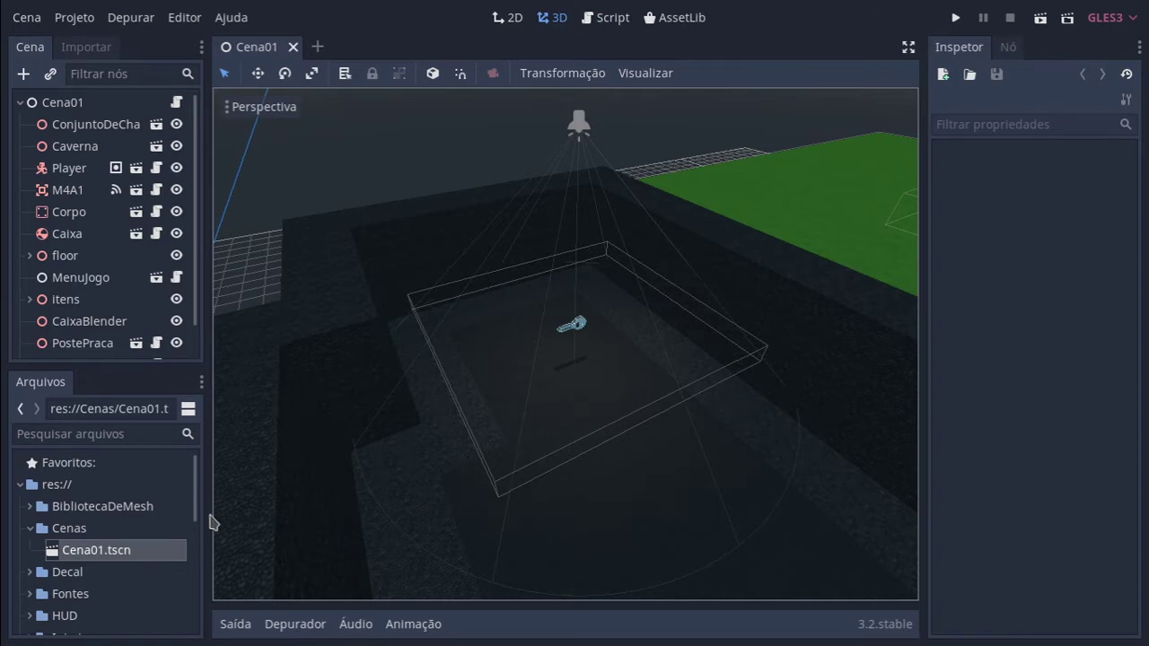
Reveal the res:// project root folder in the system file manager.
right_click(47, 487)
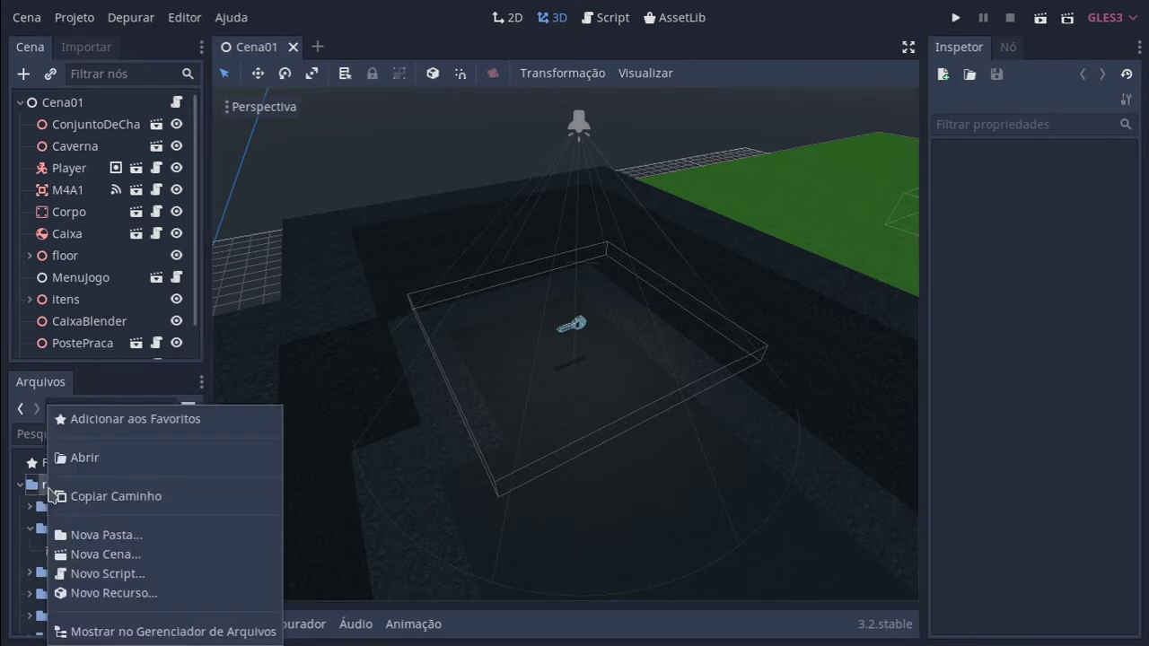
click(121, 631)
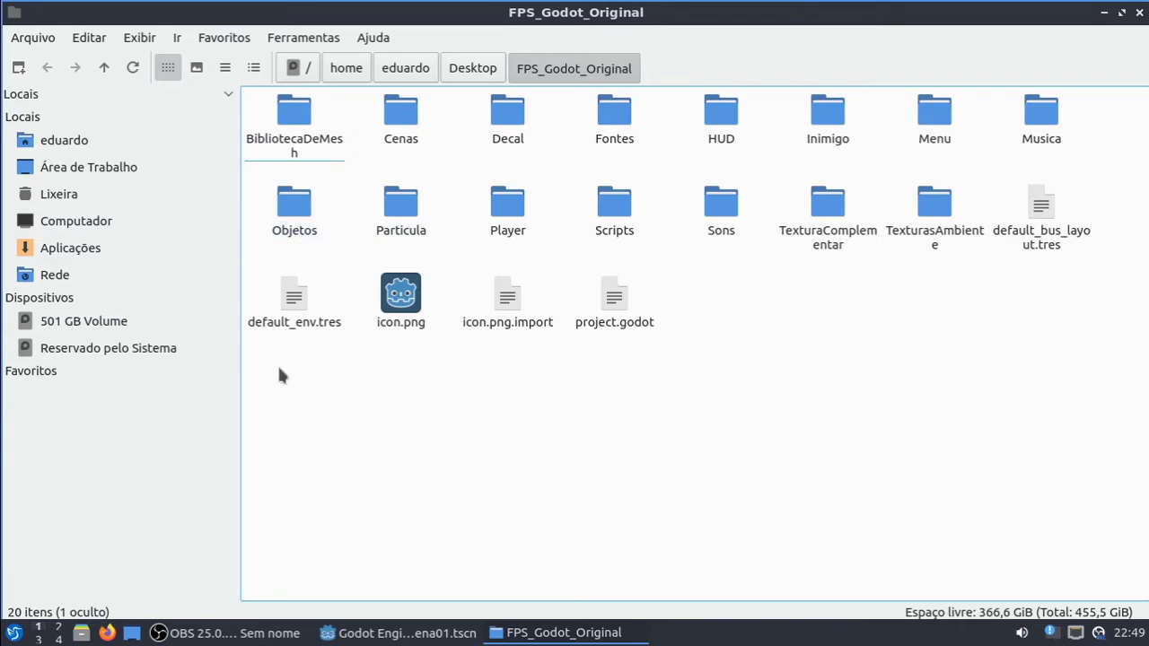
Browse into Objetos/Itens, select the Chave folder, then close the file manager.
double_click(306, 224)
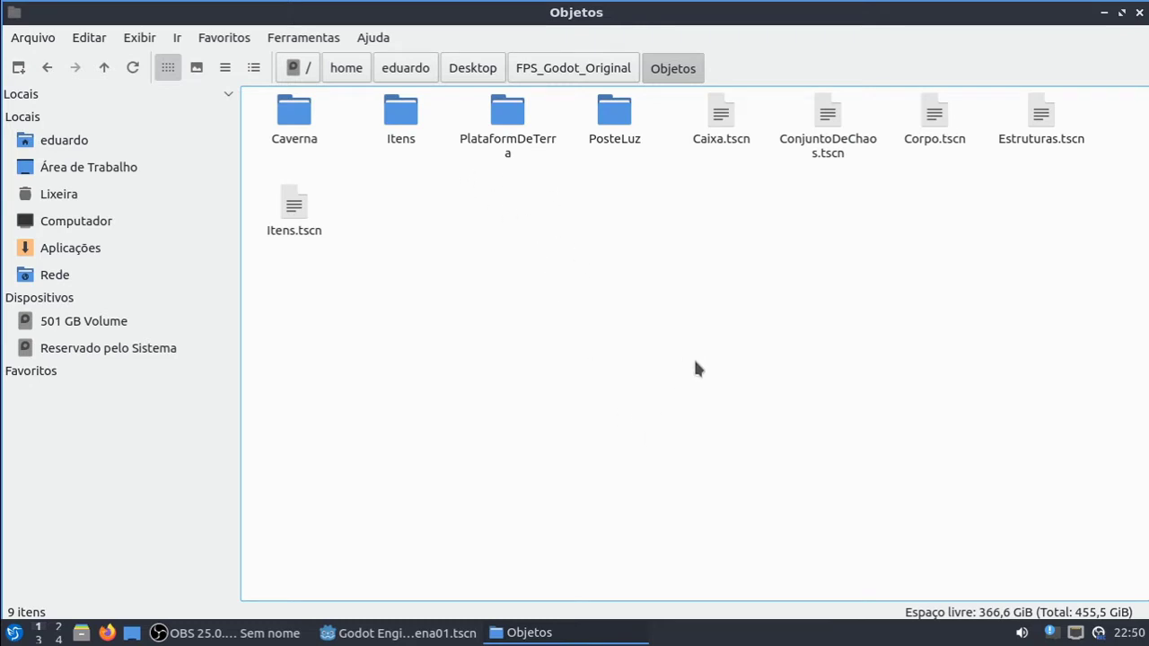
double_click(407, 112)
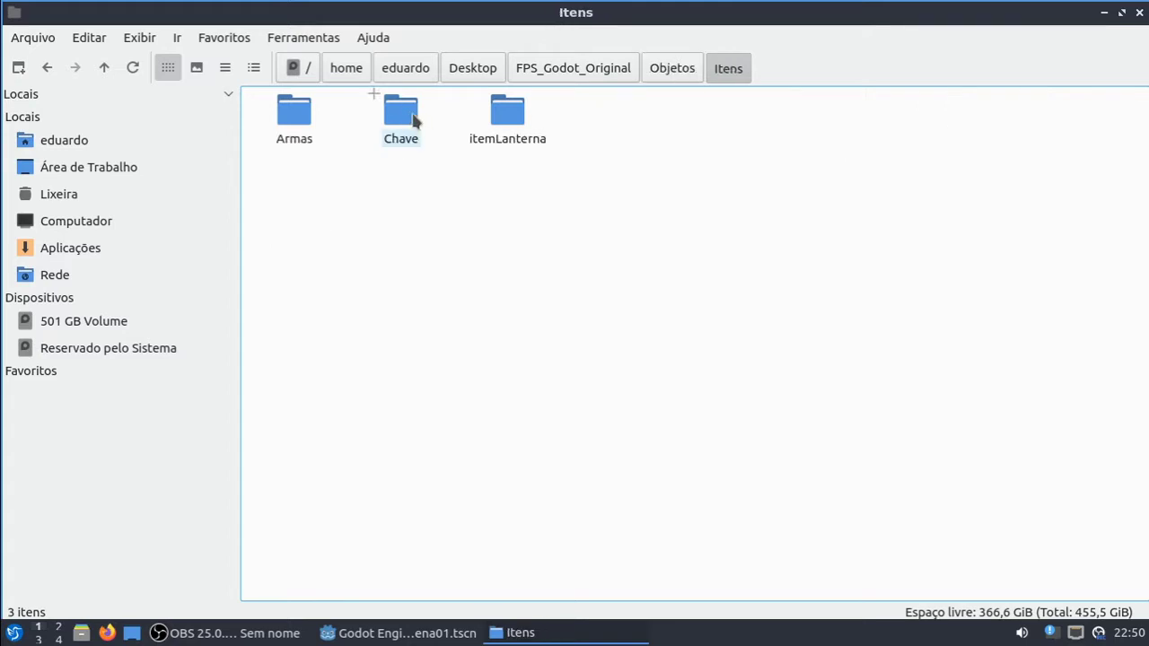
click(413, 119)
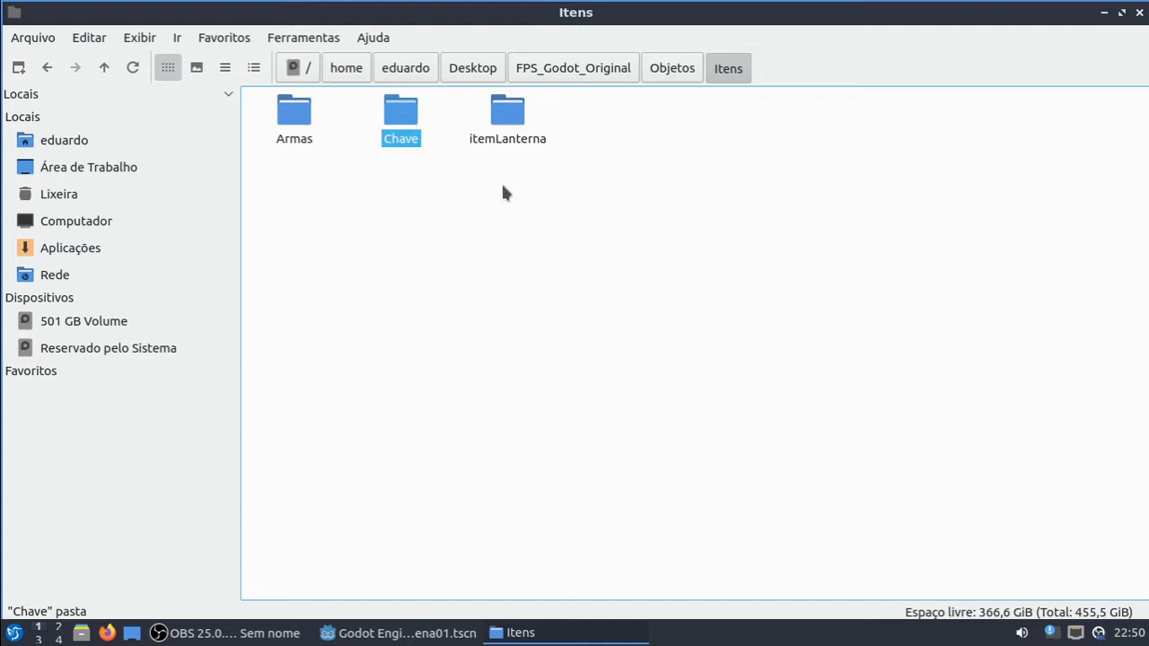
click(1141, 13)
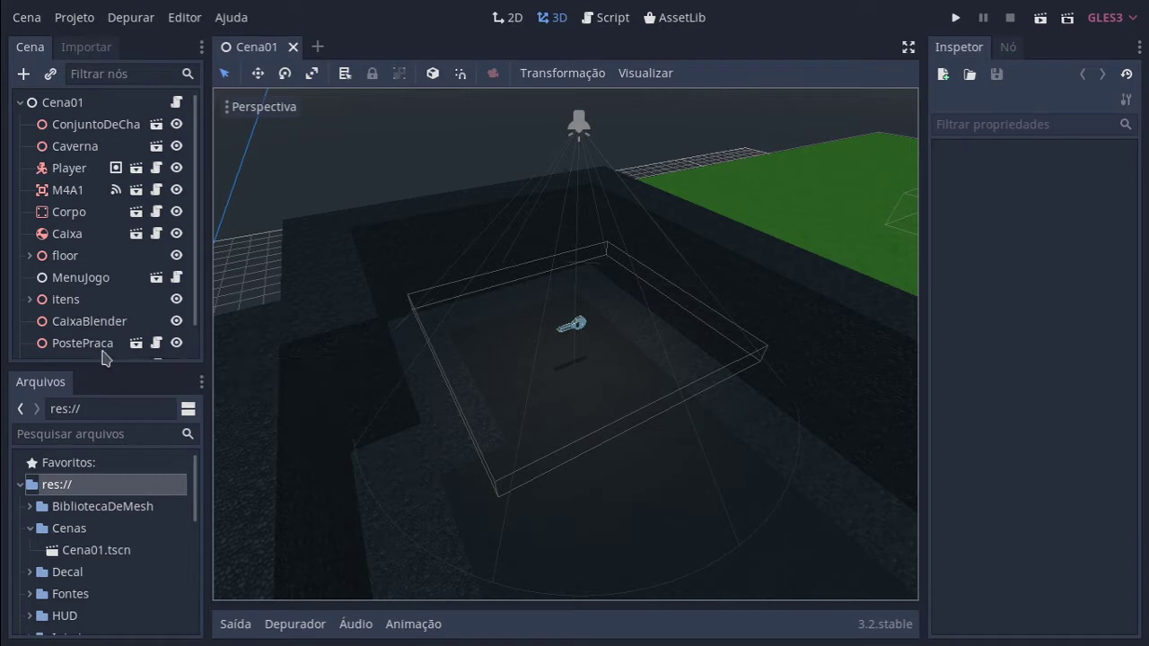
scroll(128, 322, down, 1)
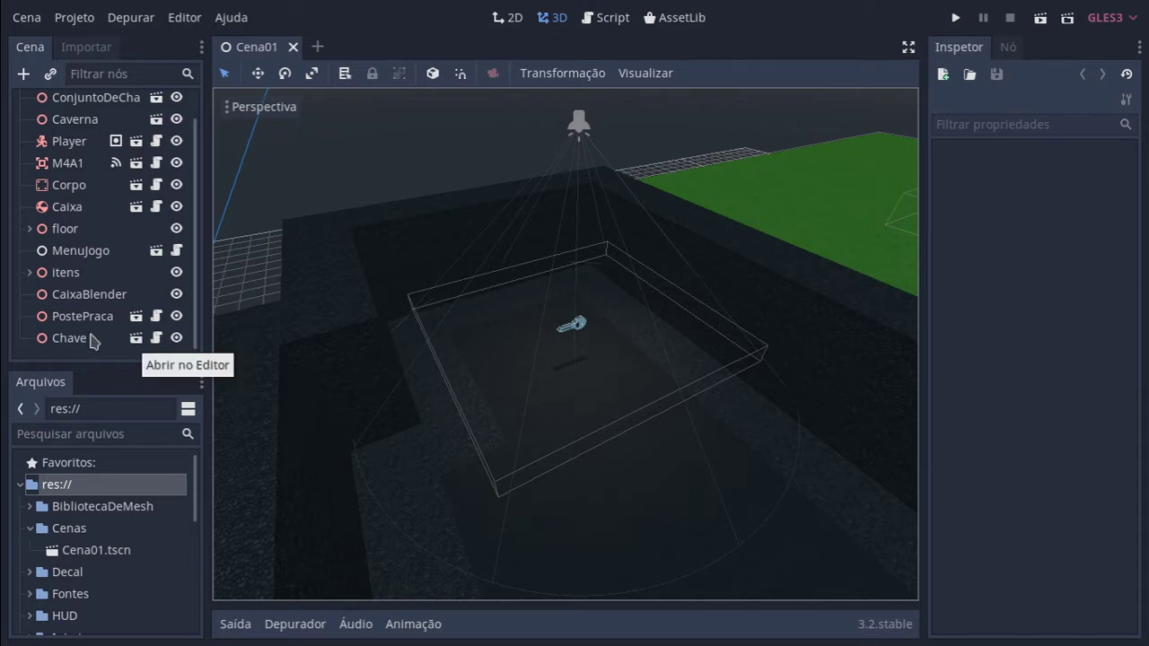
Open the Chave scene in its own tab and inspect its Chave, AreaChave and LuzSpot nodes.
click(135, 339)
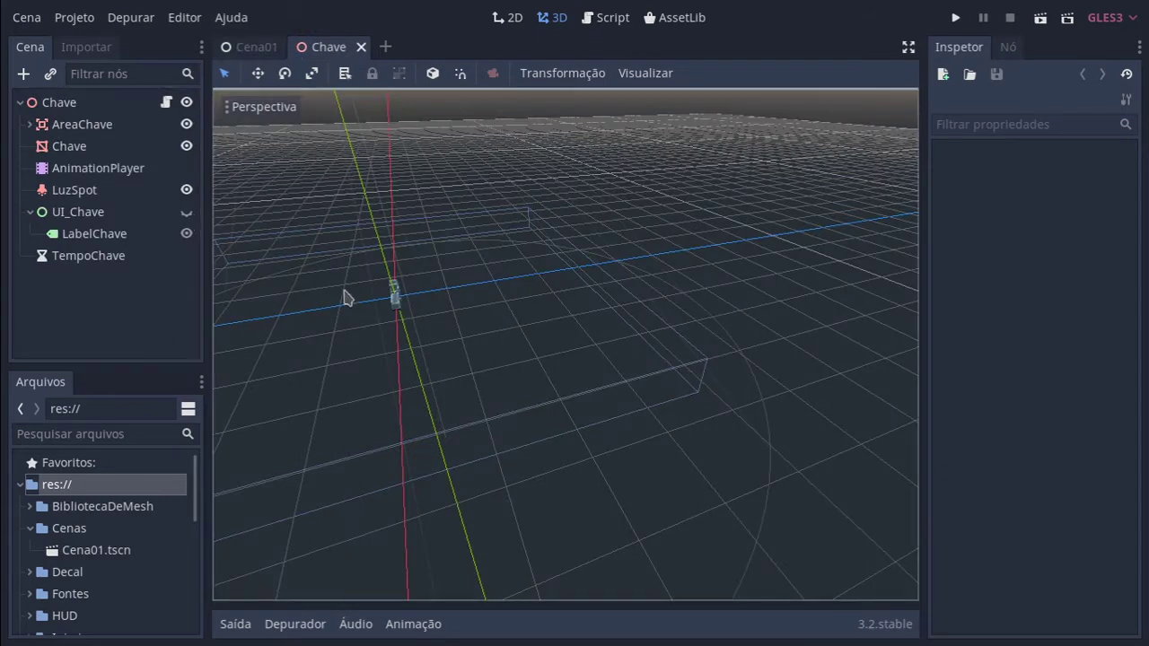
middle_drag(620, 364, 521, 306)
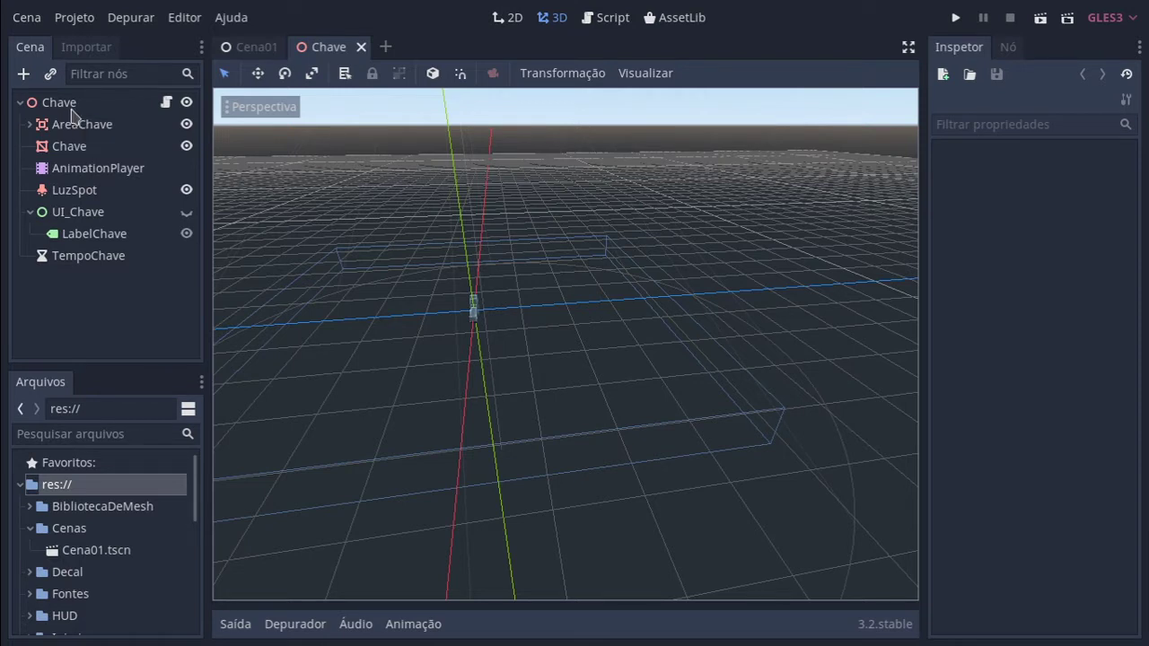
click(75, 106)
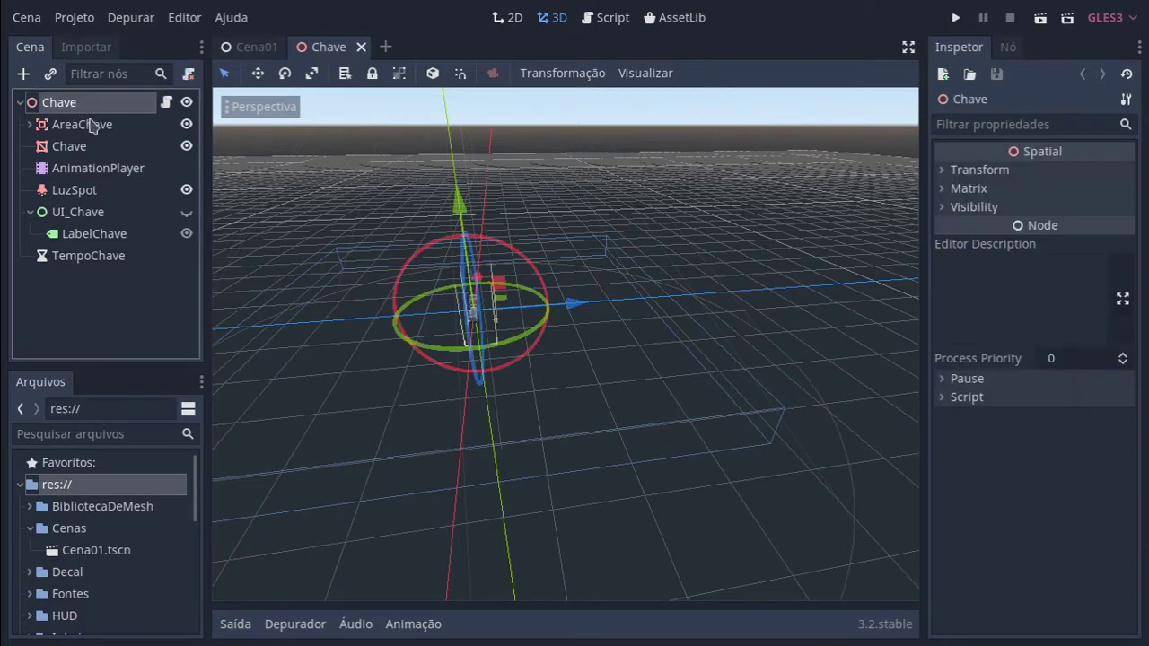
click(90, 127)
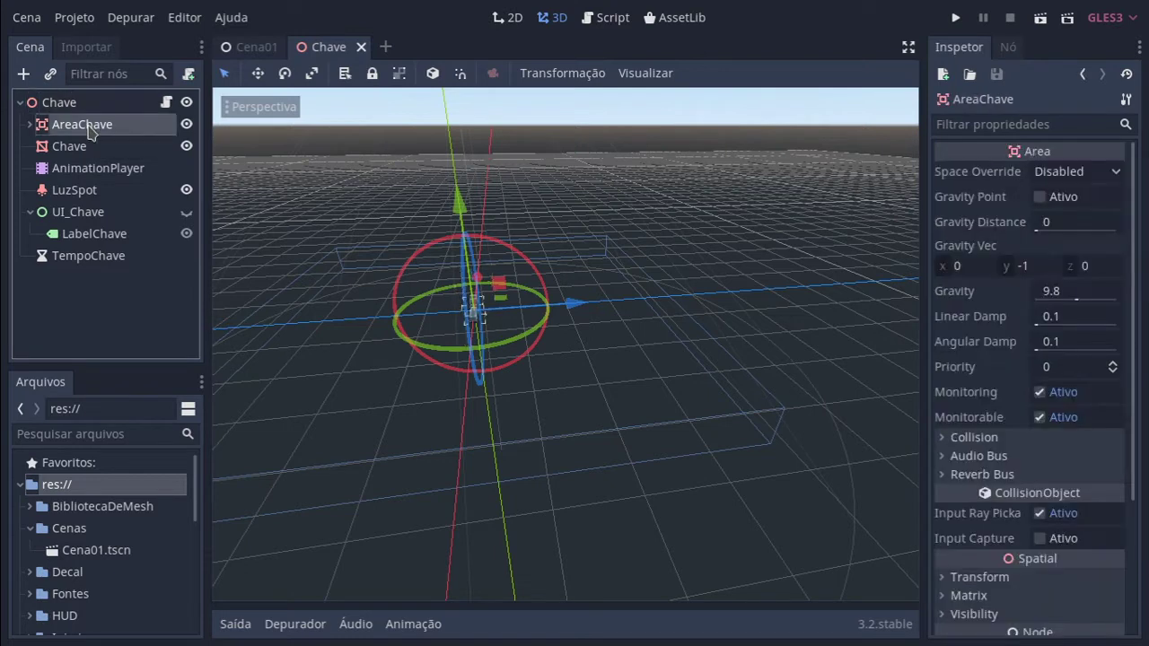
click(31, 125)
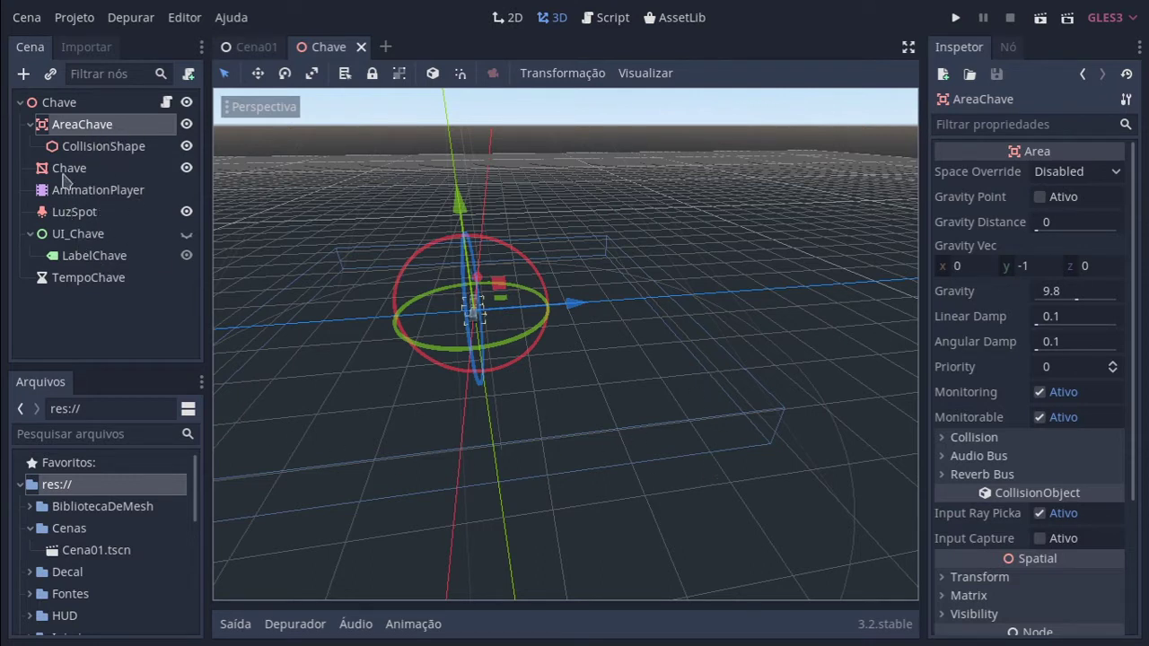
click(31, 126)
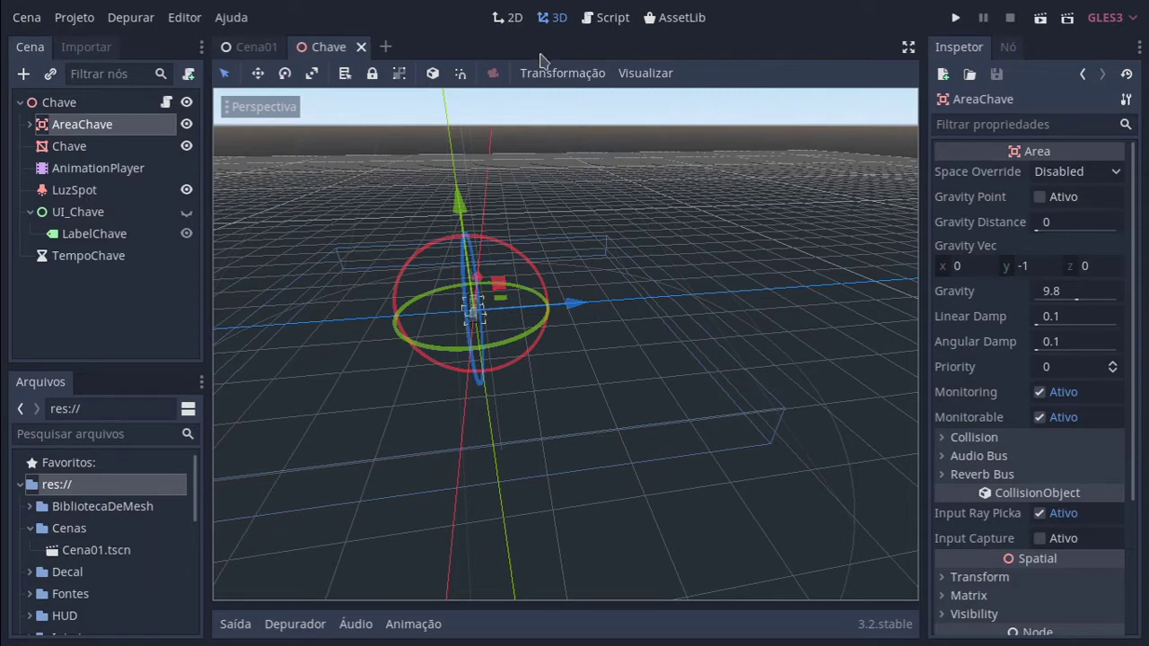
click(74, 190)
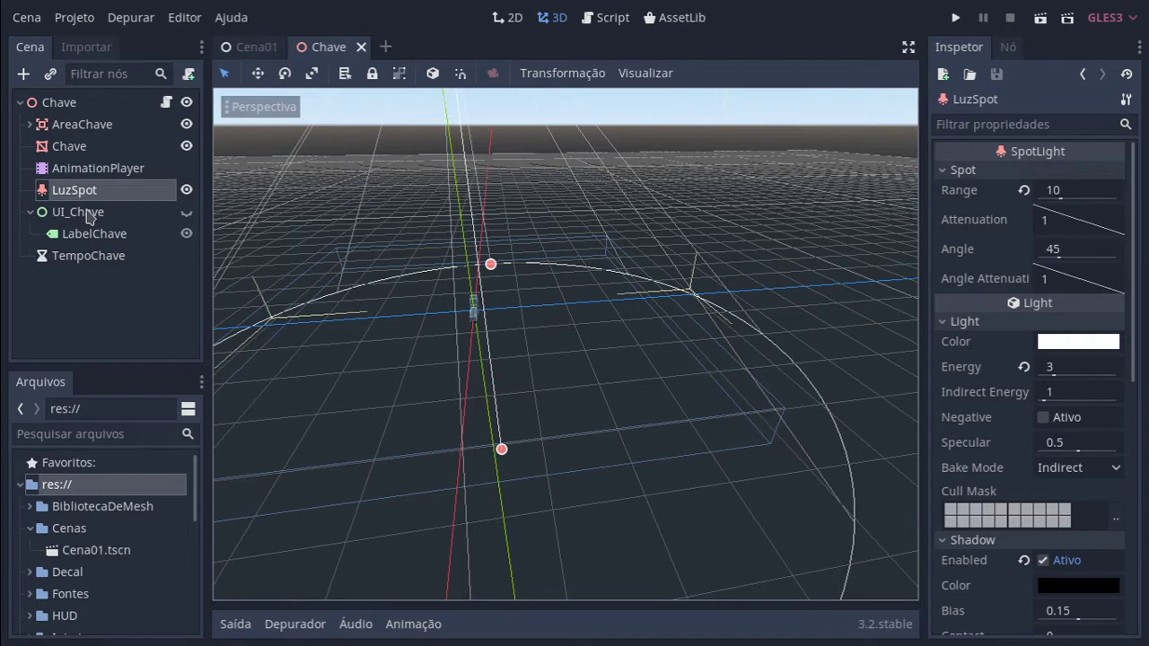
Make UI_Chave visible and zoom the 2D canvas to its 'PRESSIONE A TECLA [ E ]' prompt.
click(87, 214)
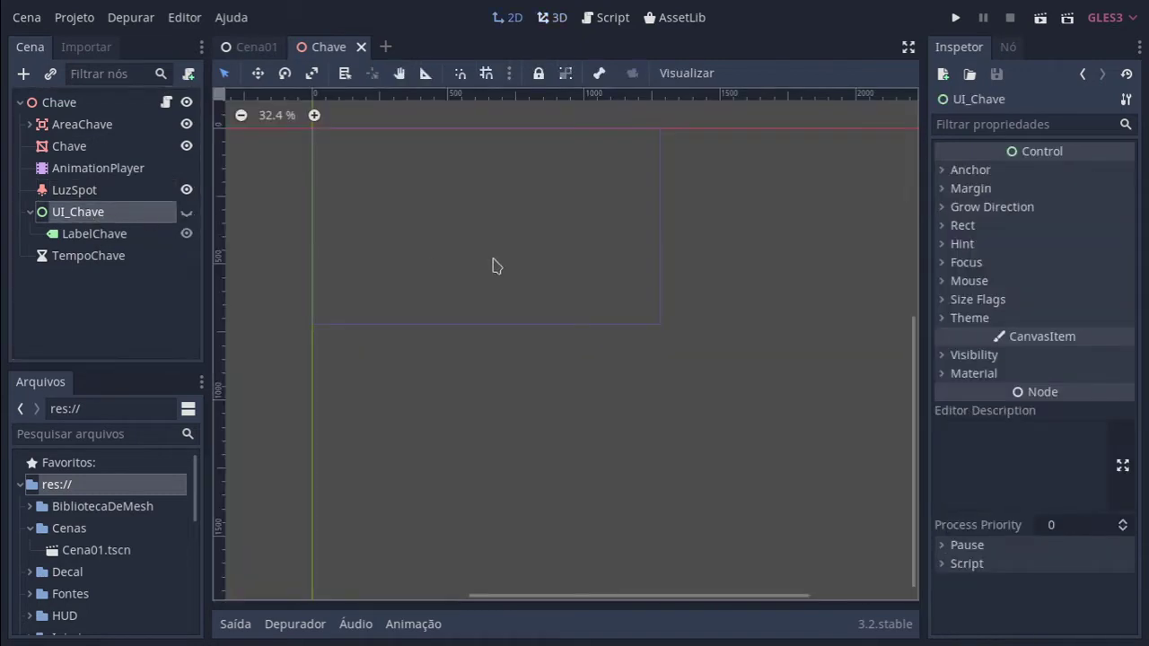
click(186, 212)
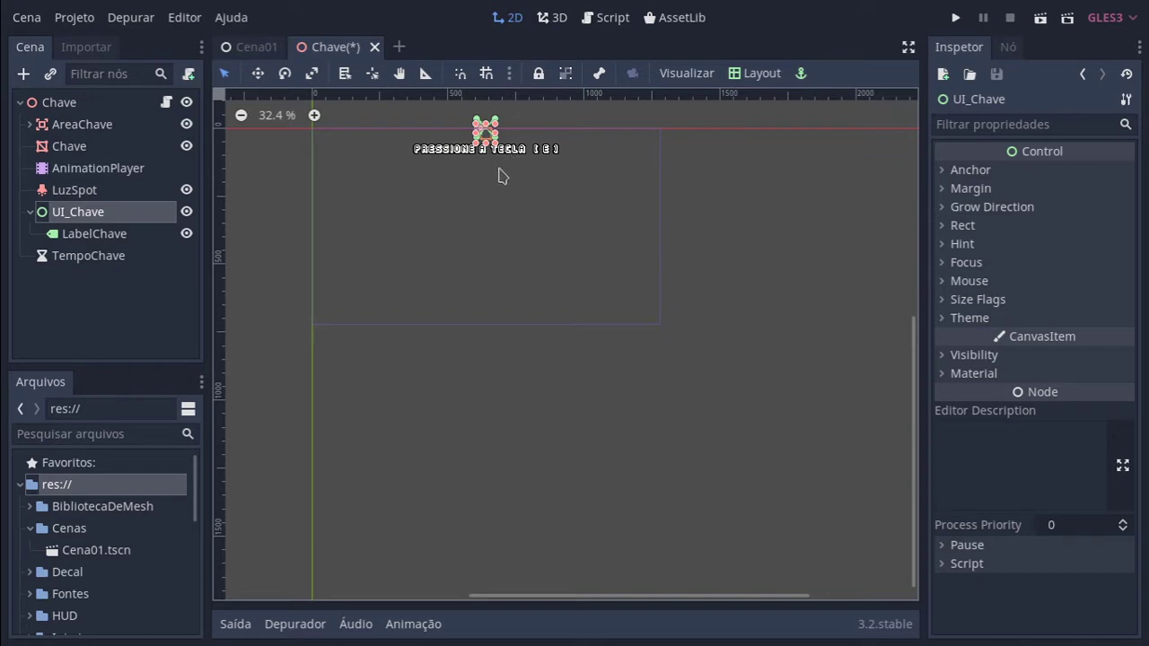
scroll(503, 187, up, 2)
scroll(507, 189, up, 5)
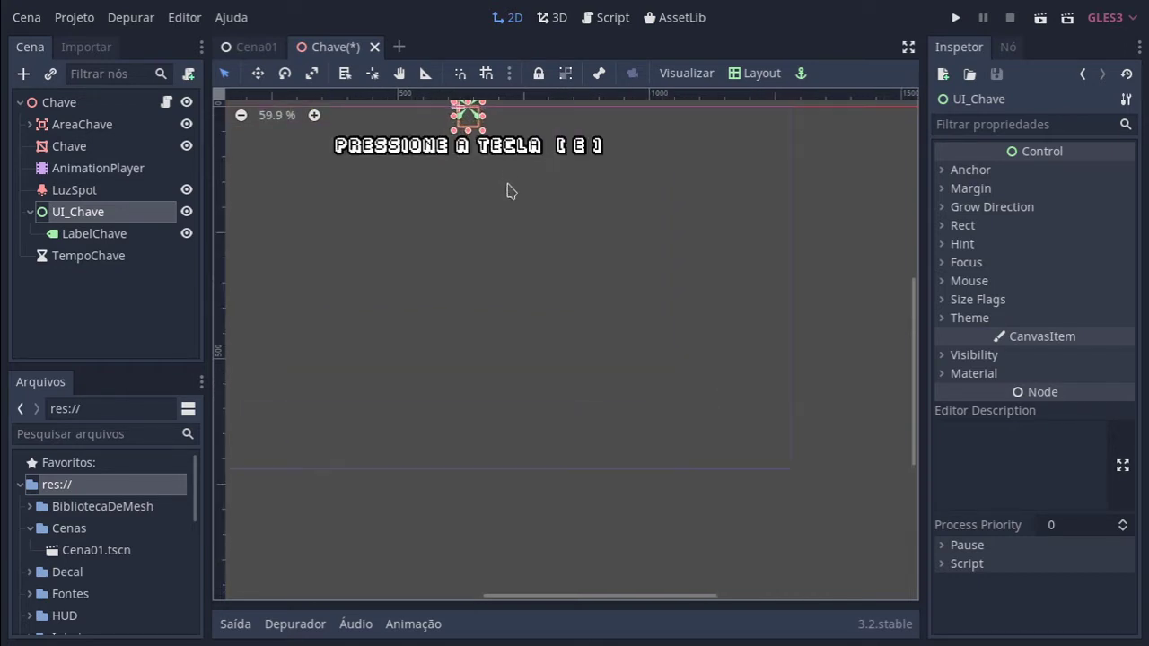
scroll(510, 193, right, 1)
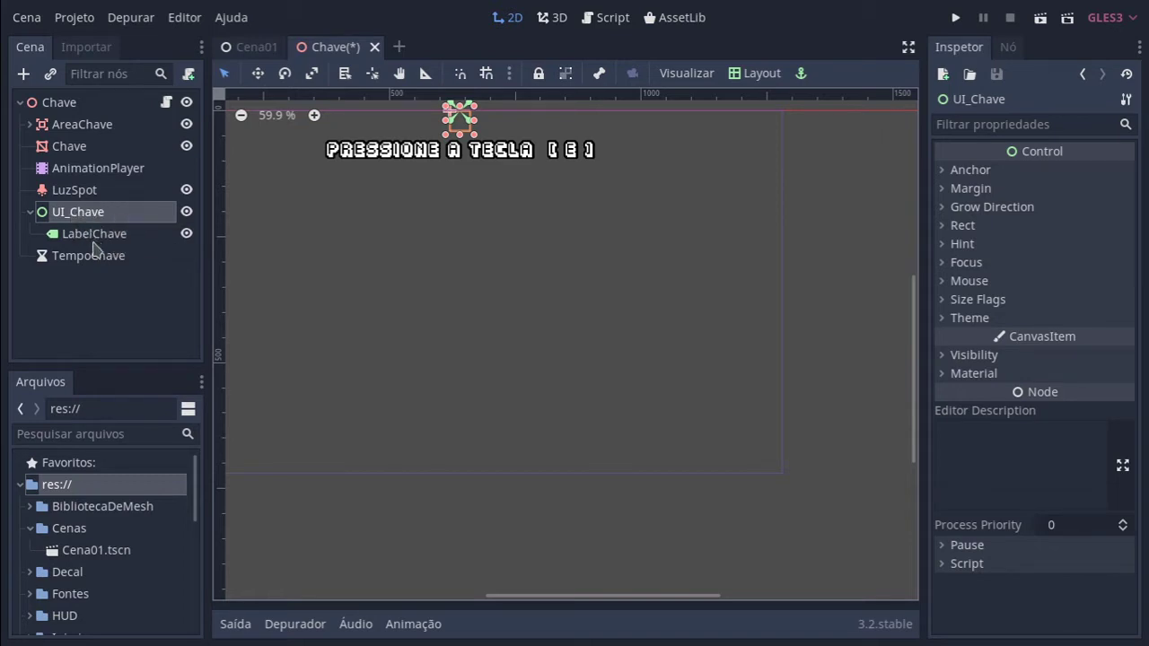
click(91, 235)
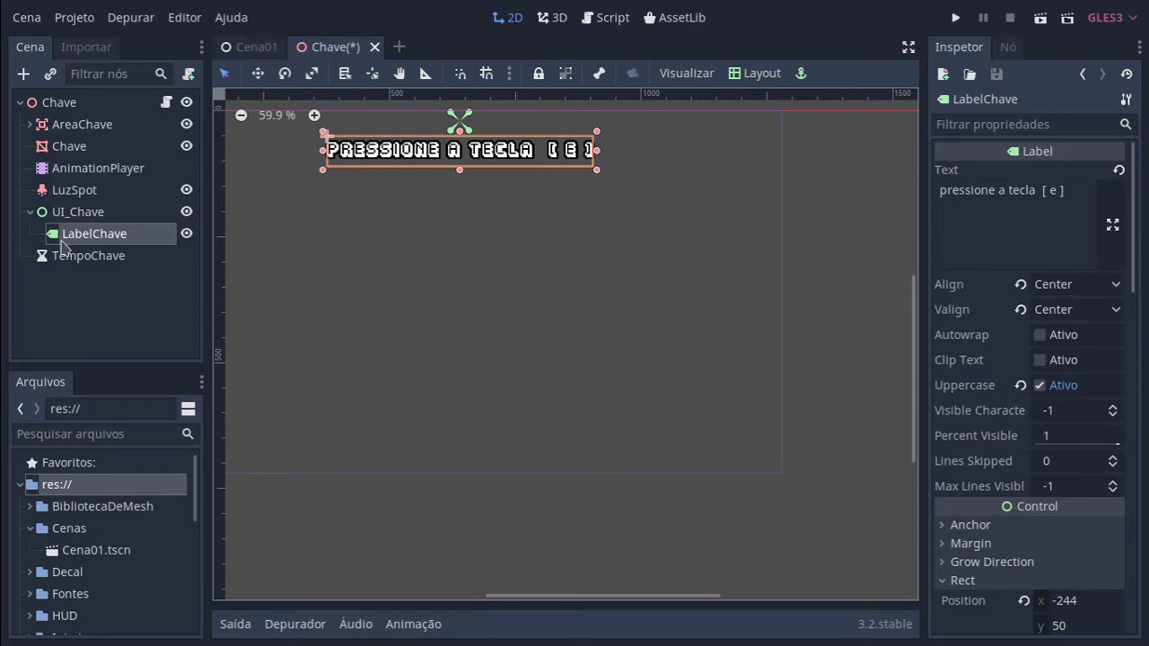
click(88, 257)
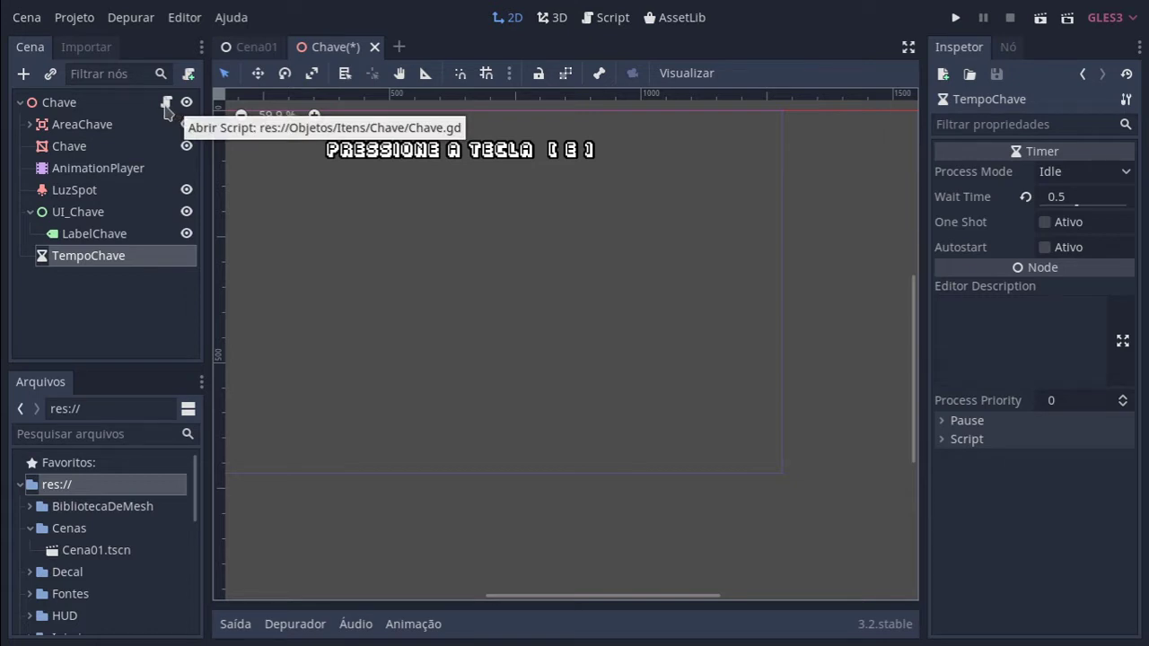
Reselect the Chave root node, carrying Chave.gd, to return to its 3D view.
right_click(68, 106)
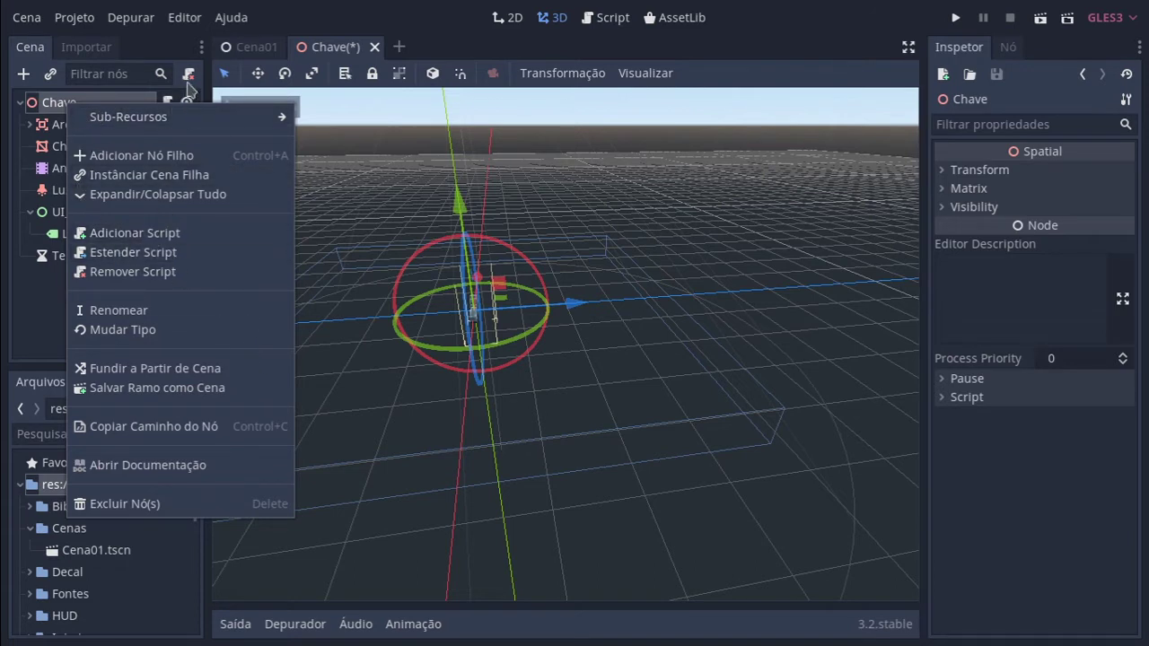
click(51, 117)
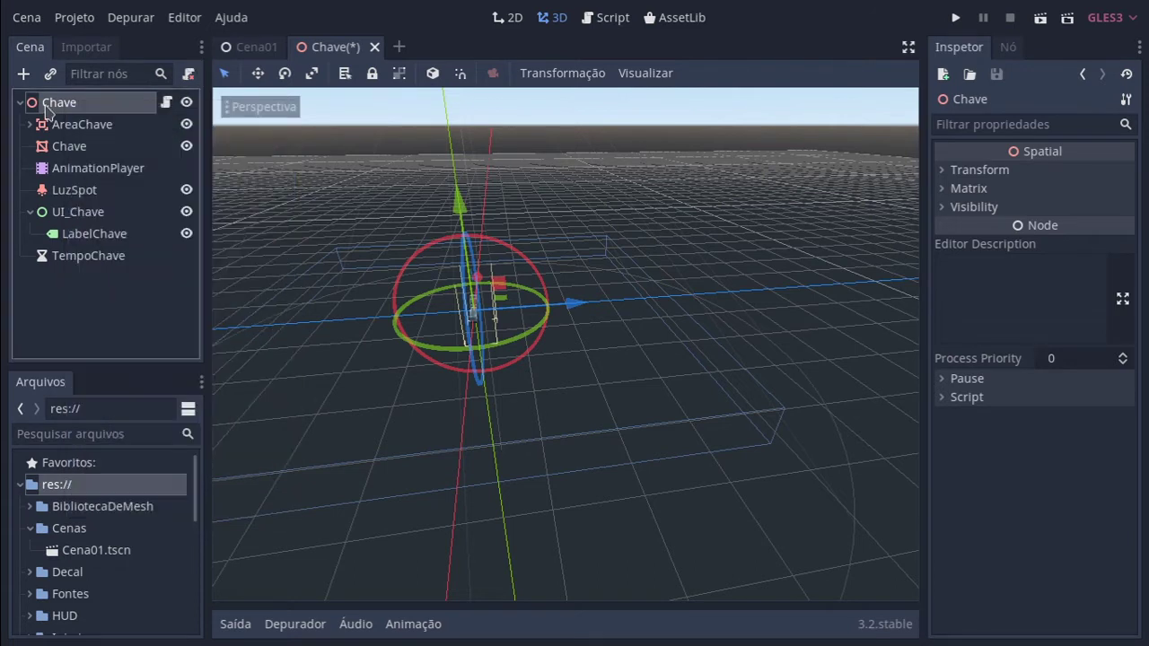
click(115, 126)
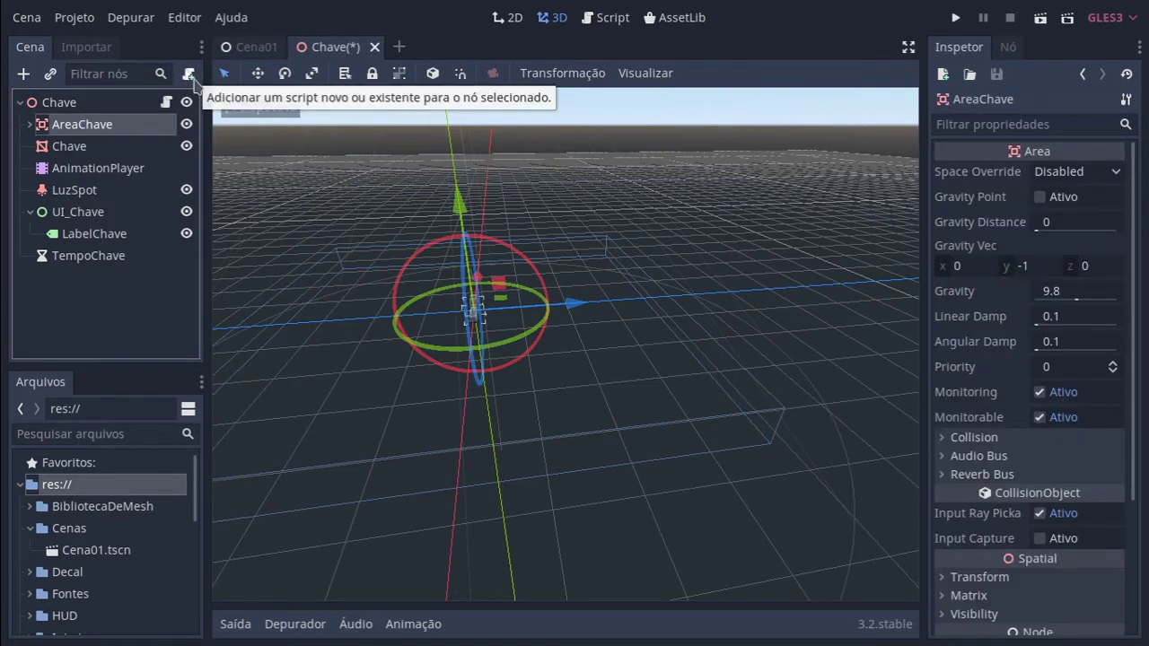
click(109, 107)
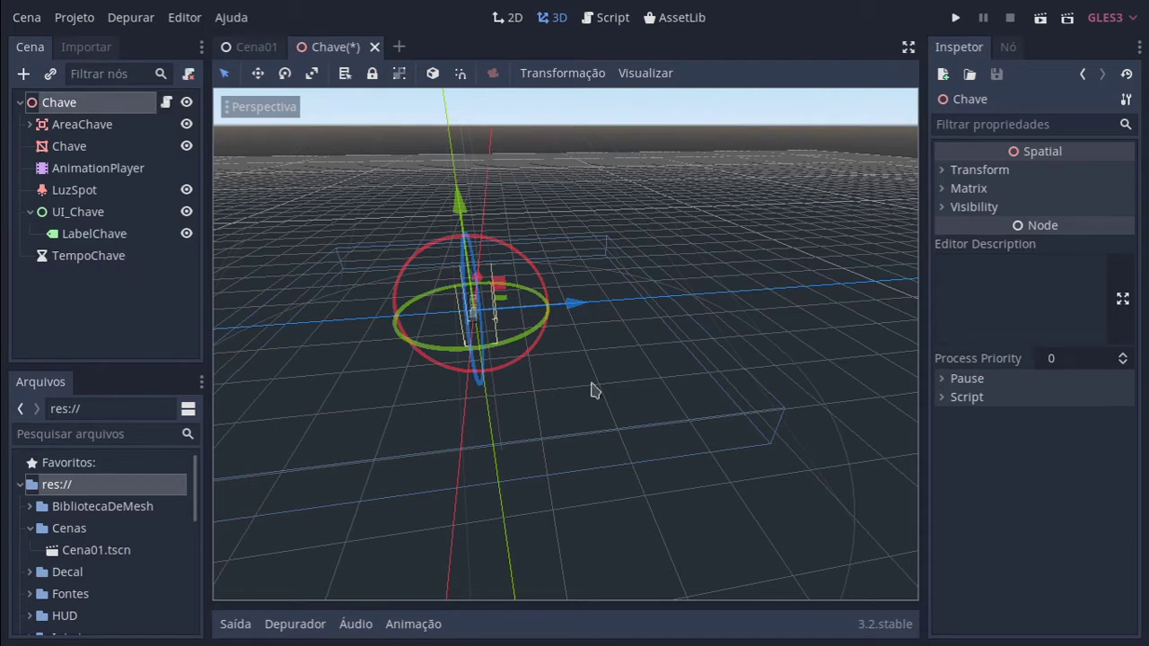
Add 'export (String) var nome_item' to the Chave.gd script.
click(166, 104)
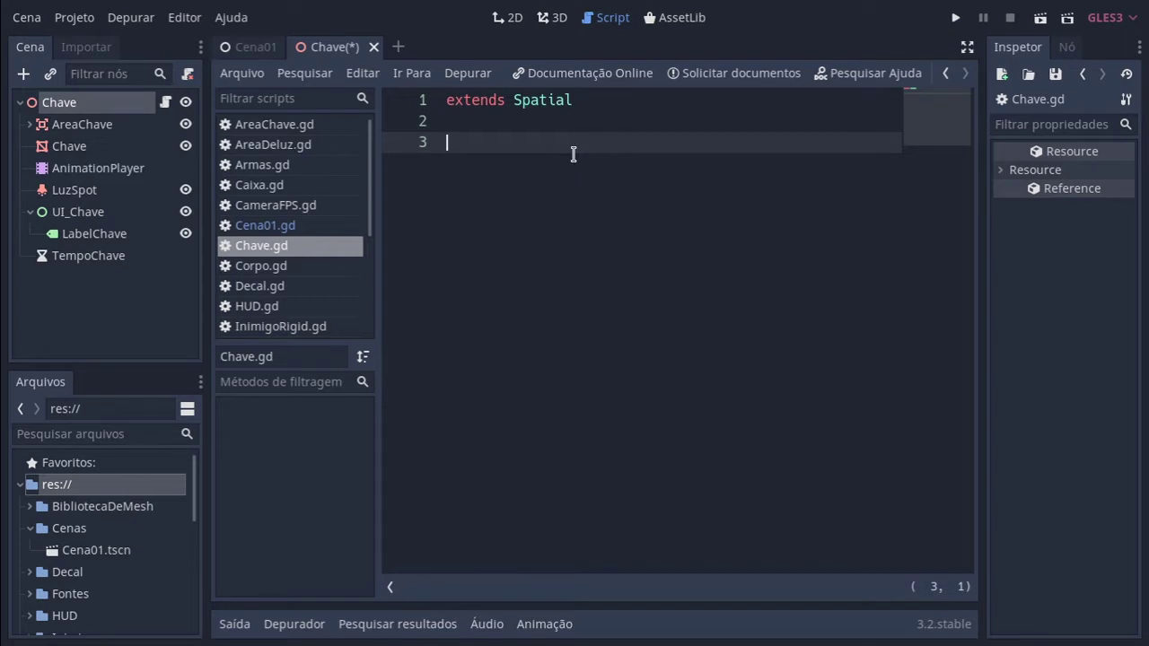
text(ex)
text(po)
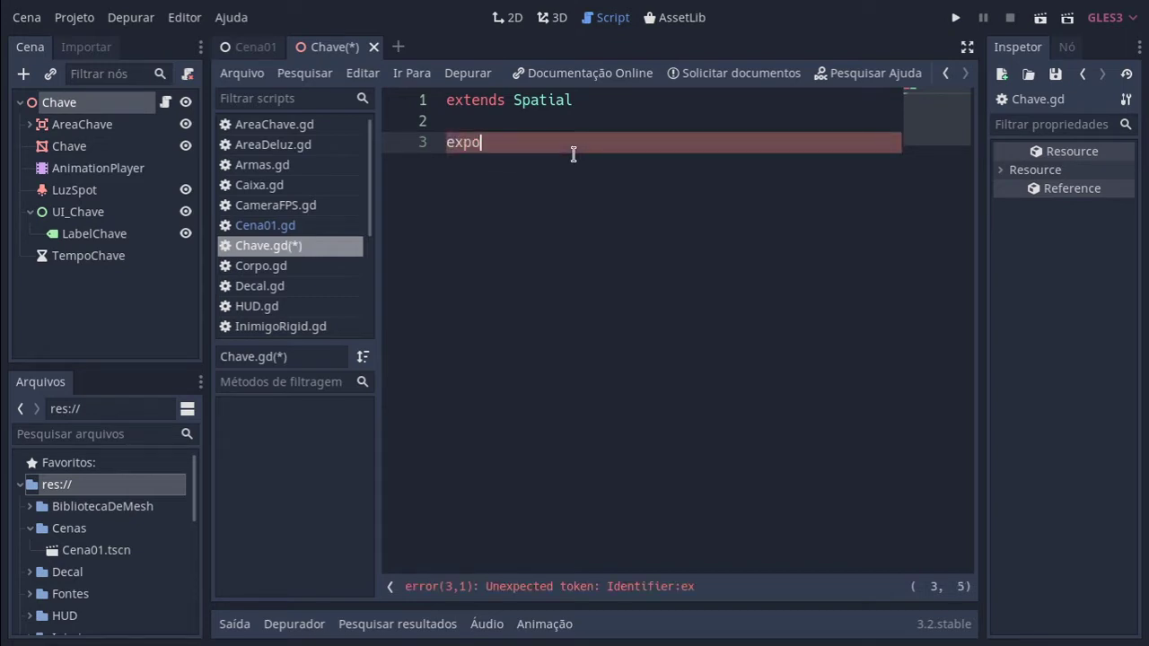
text(rt)
text( ())
key(Left)
text(Str)
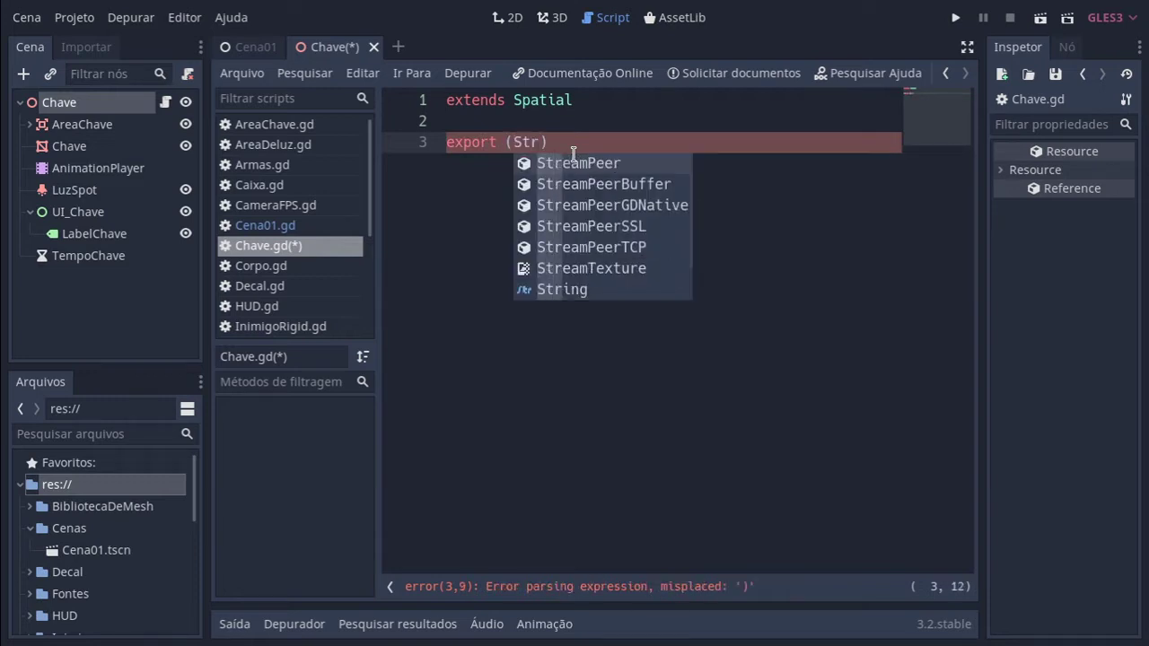
text(i)
key(Return)
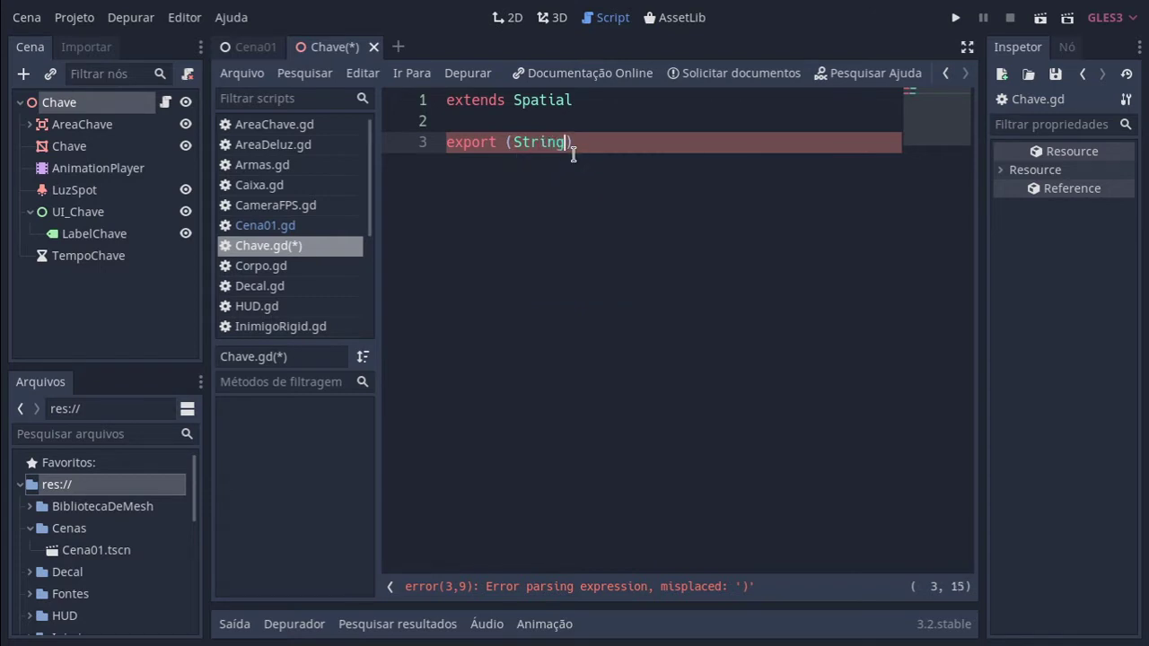
key(Right)
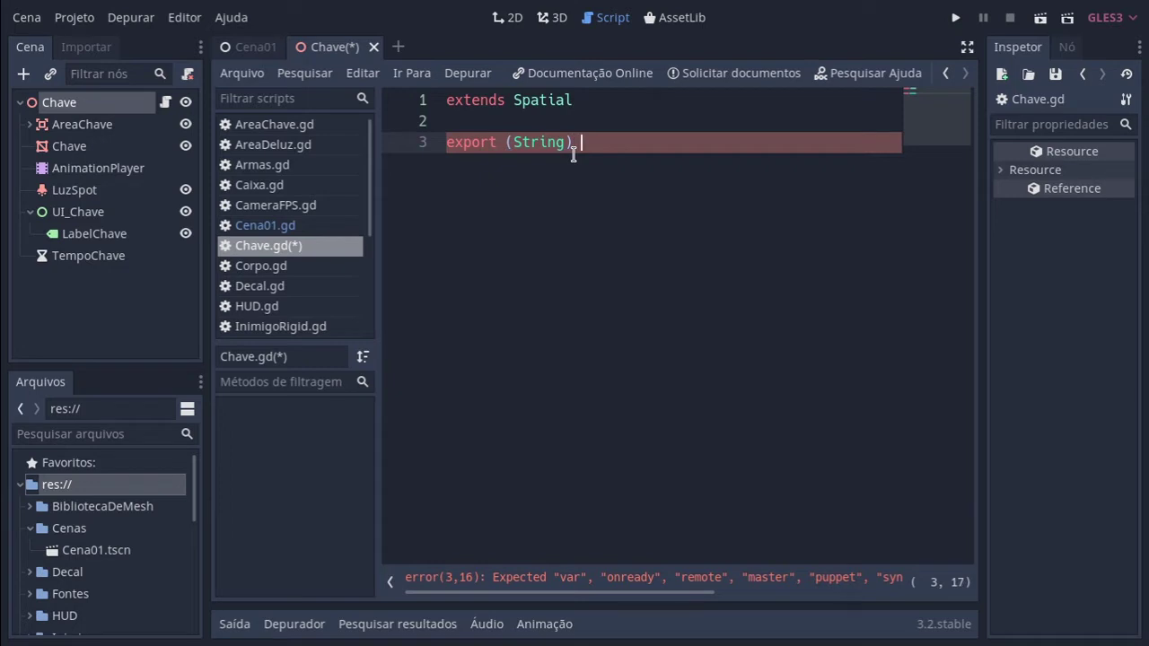
text(var)
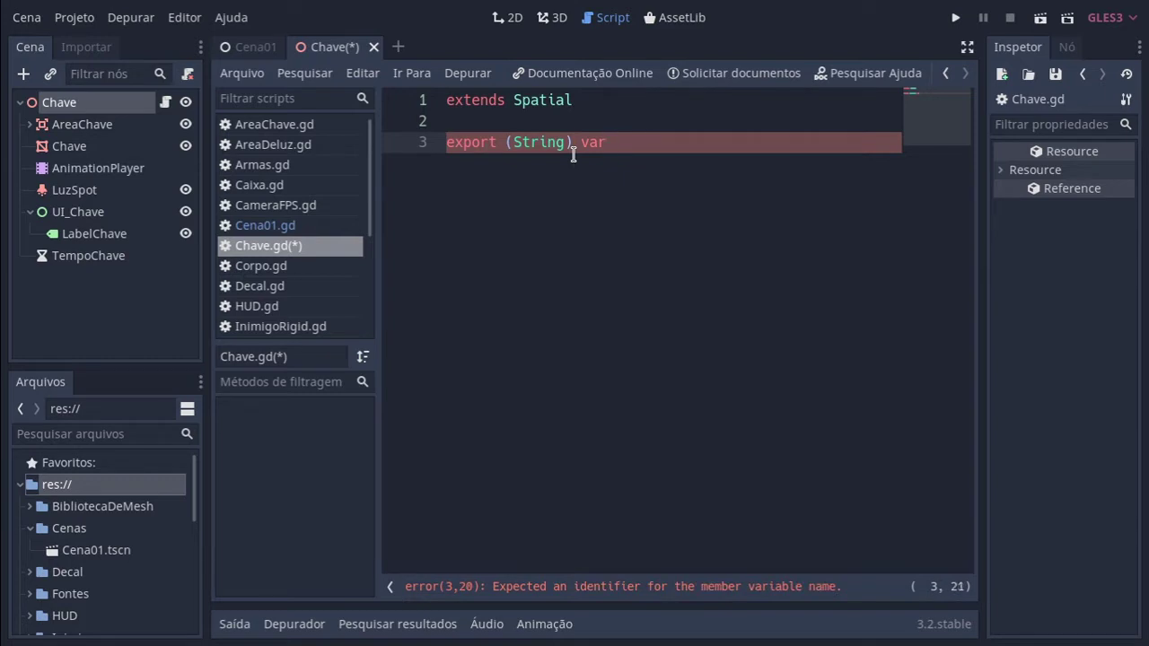
text( nome)
text(_ite)
text(m)
Declare 'var item = null' below it and save Chave.gd.
key(Return)
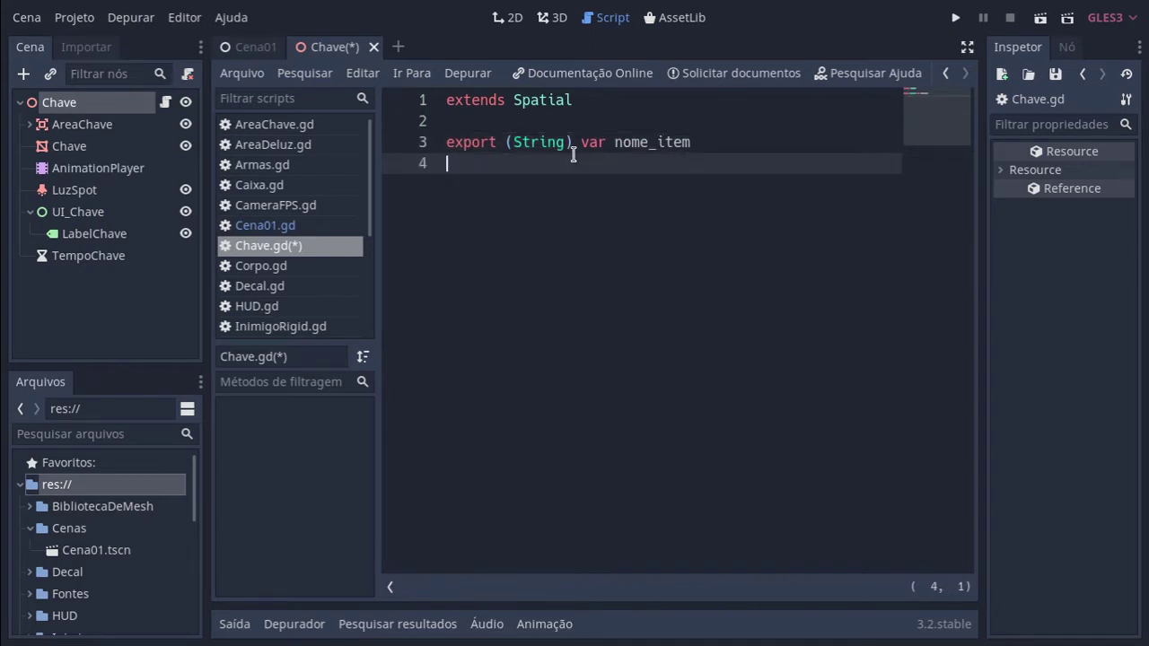
text(var)
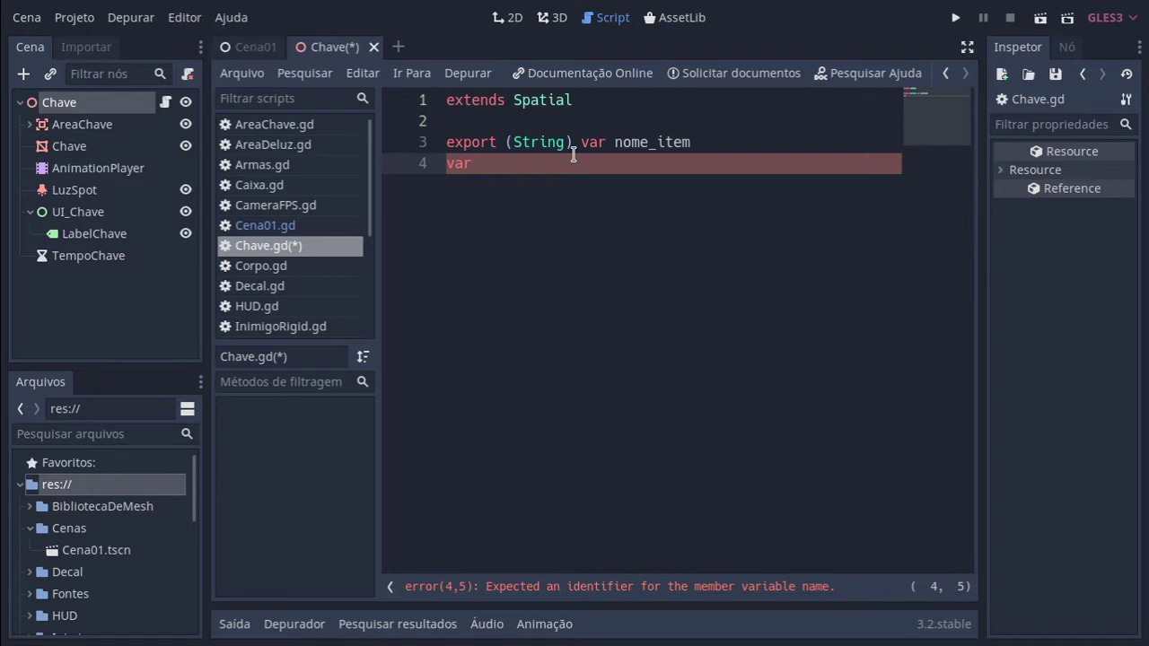
text(item)
text( = )
text(null)
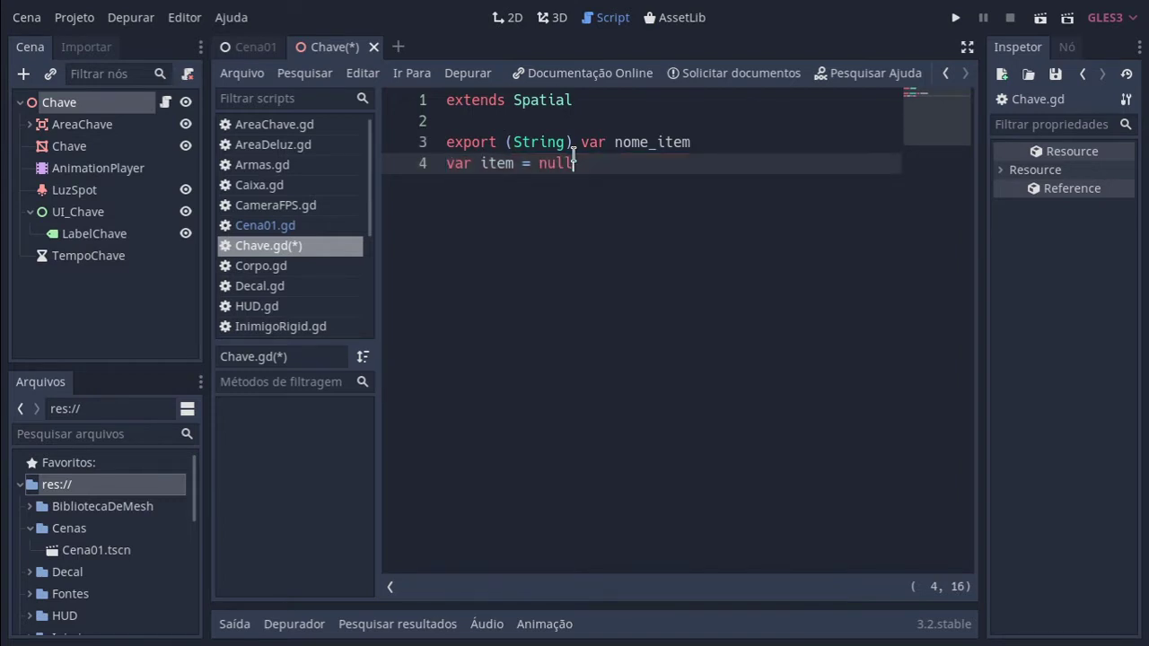
key(Return)
key(Return)
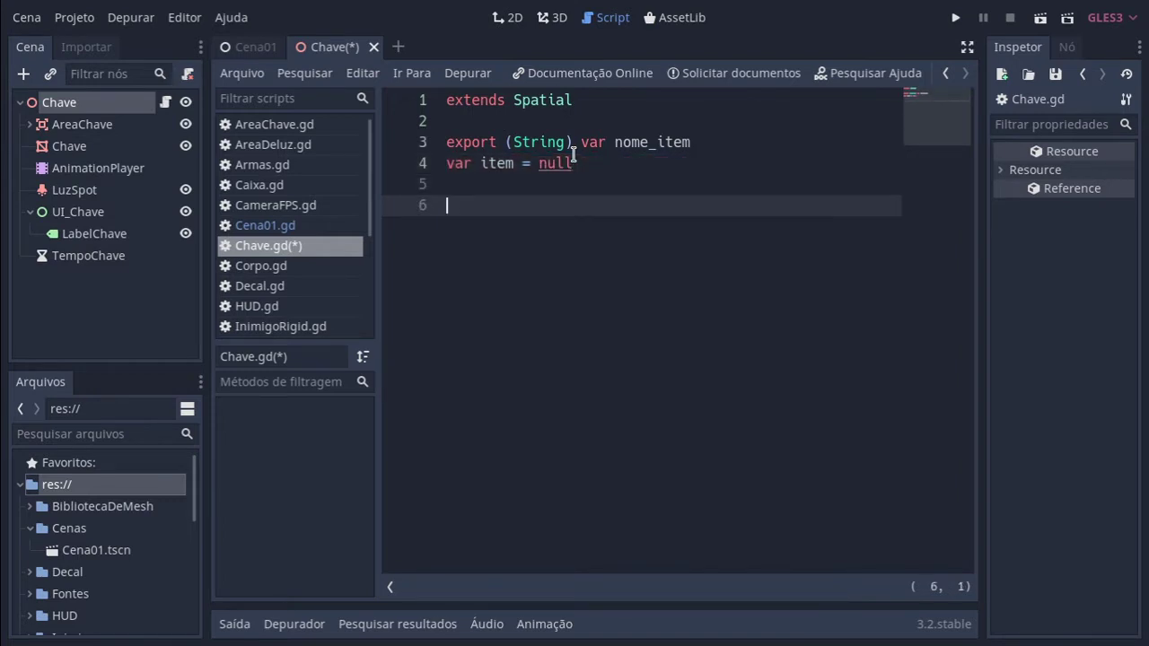
key(ctrl+s)
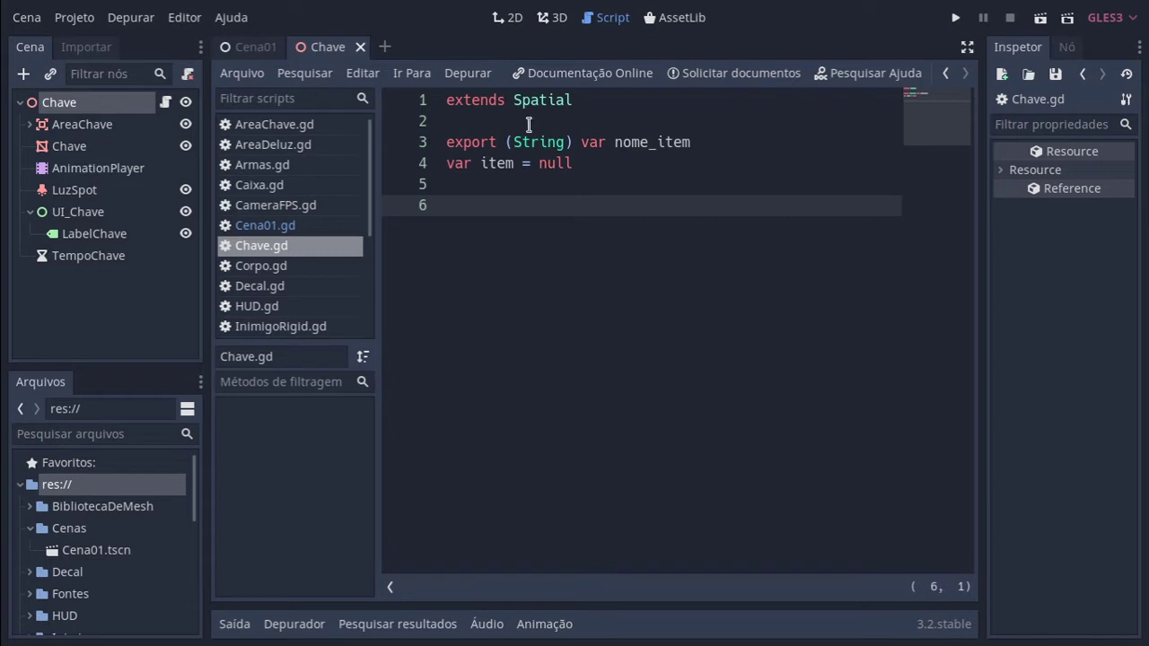
Save the Chave scene so its root node lists the Nome Item variable.
key(ctrl+s)
Check the Chave node's new Nome Item field and its script, then select AreaChave.
click(68, 106)
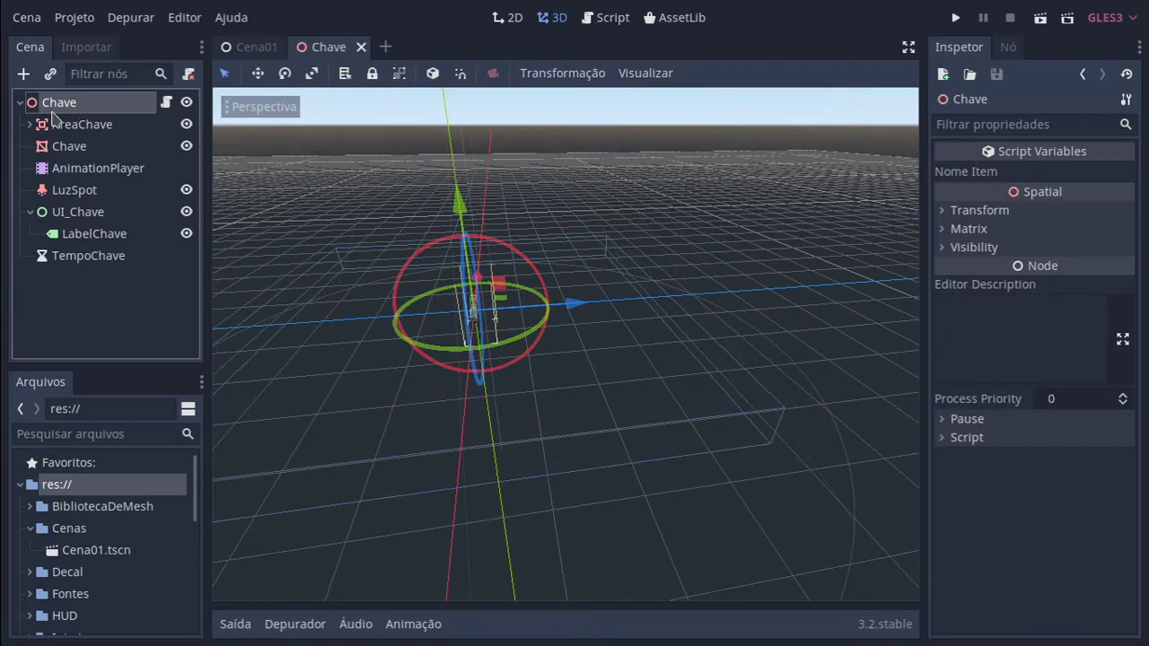
click(1092, 172)
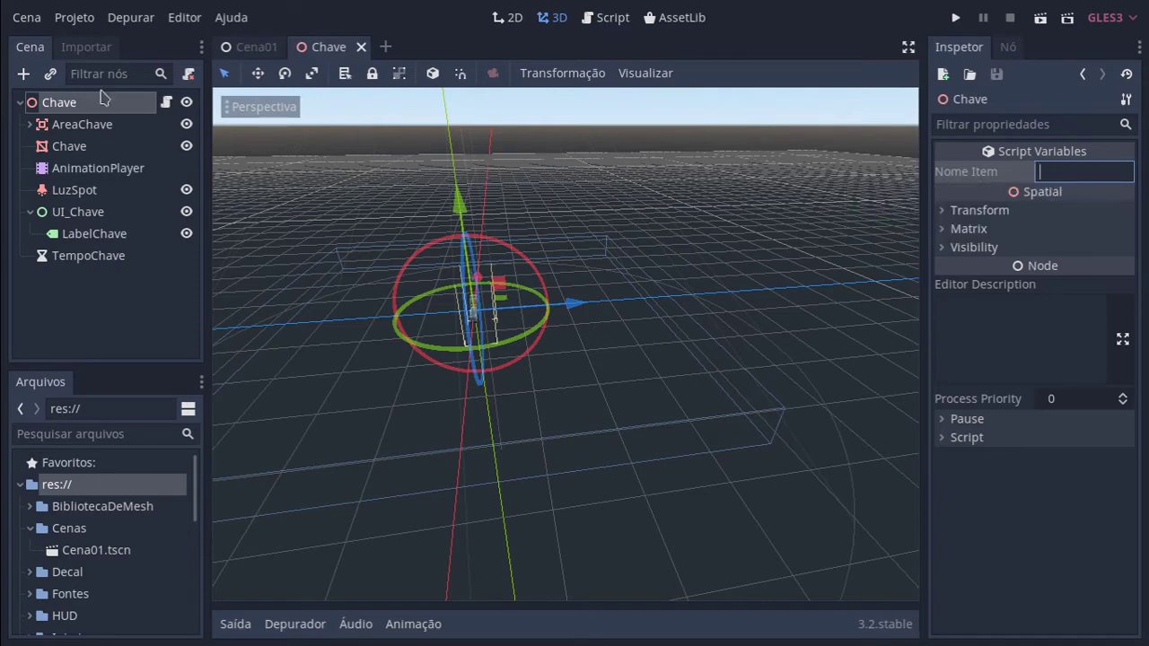
click(166, 103)
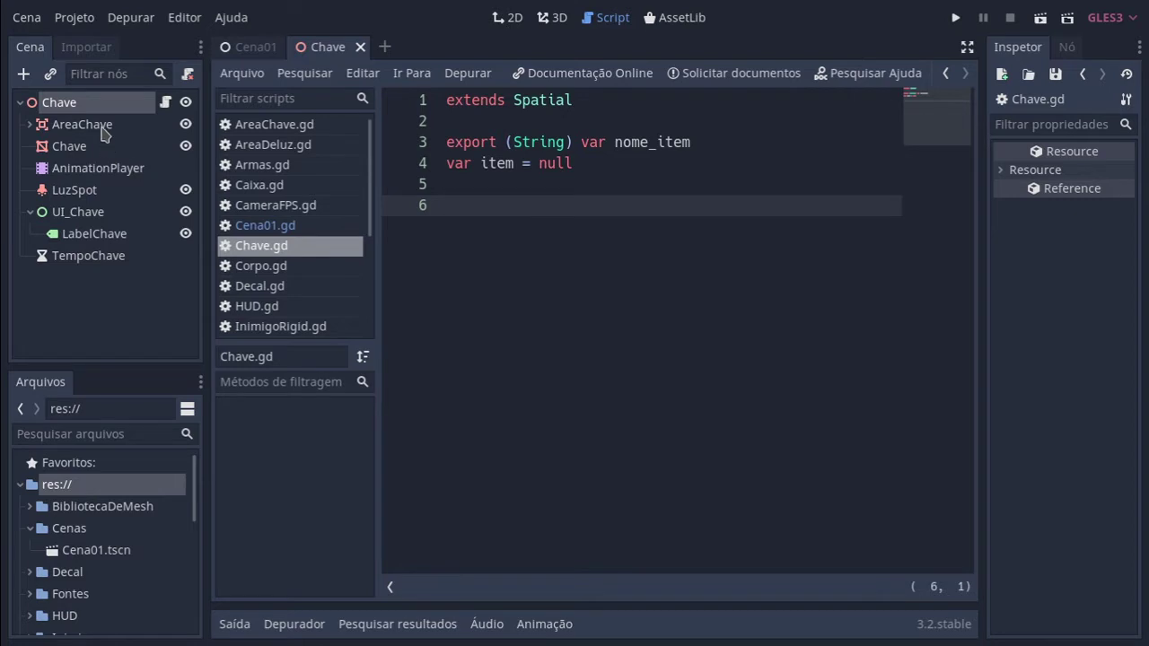
click(104, 132)
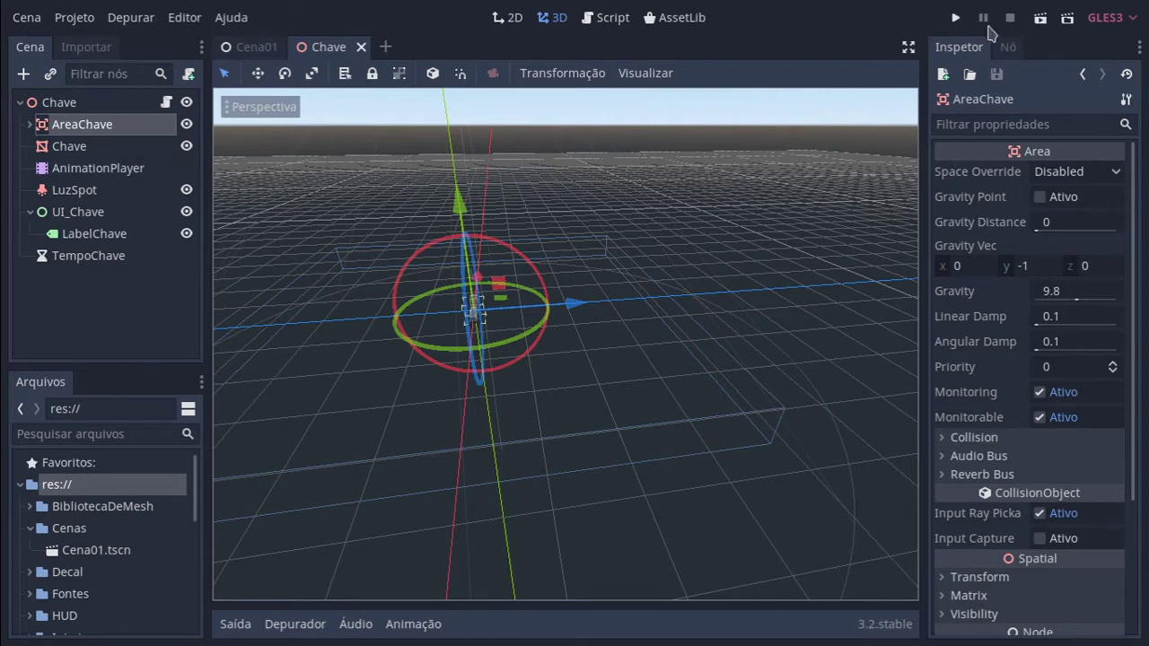
Show AreaChave's signals, such as body_entered and body_exited, in the Node dock.
click(1007, 50)
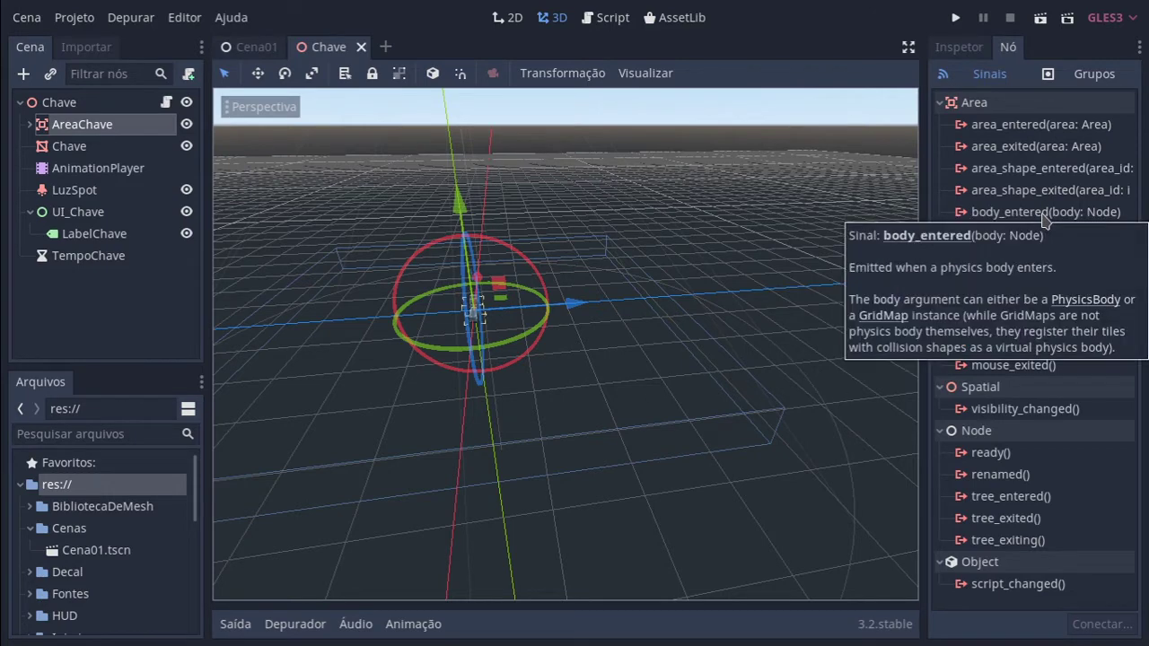
Connect AreaChave's body_entered signal to a new handler in the Chave script.
click(1044, 219)
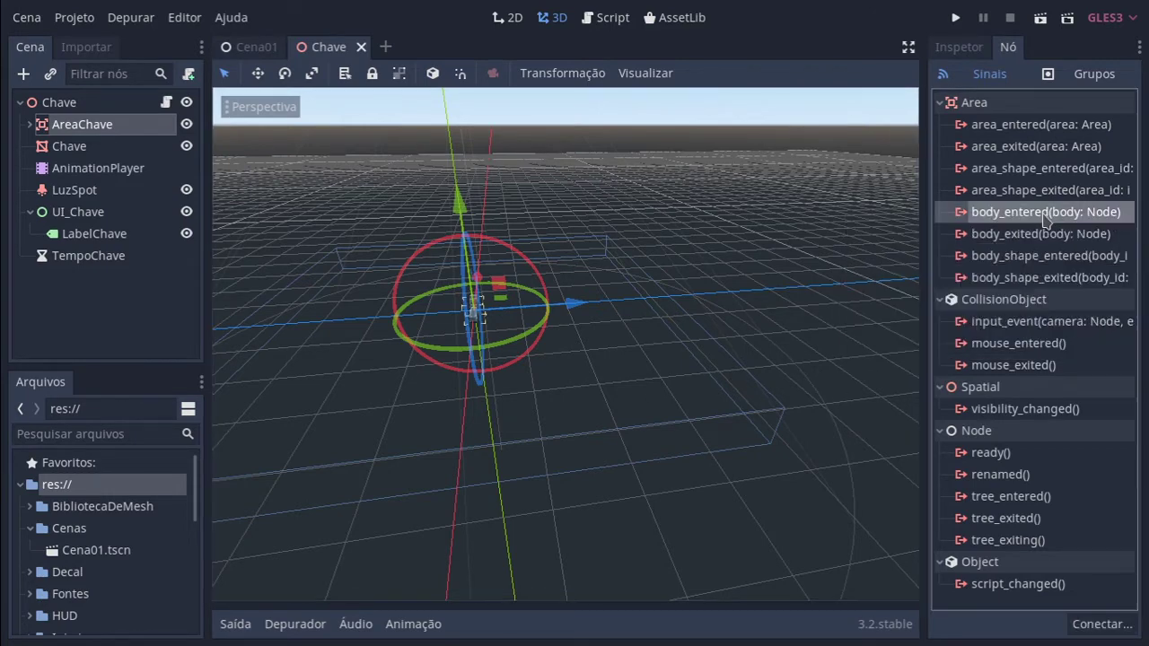
click(1122, 631)
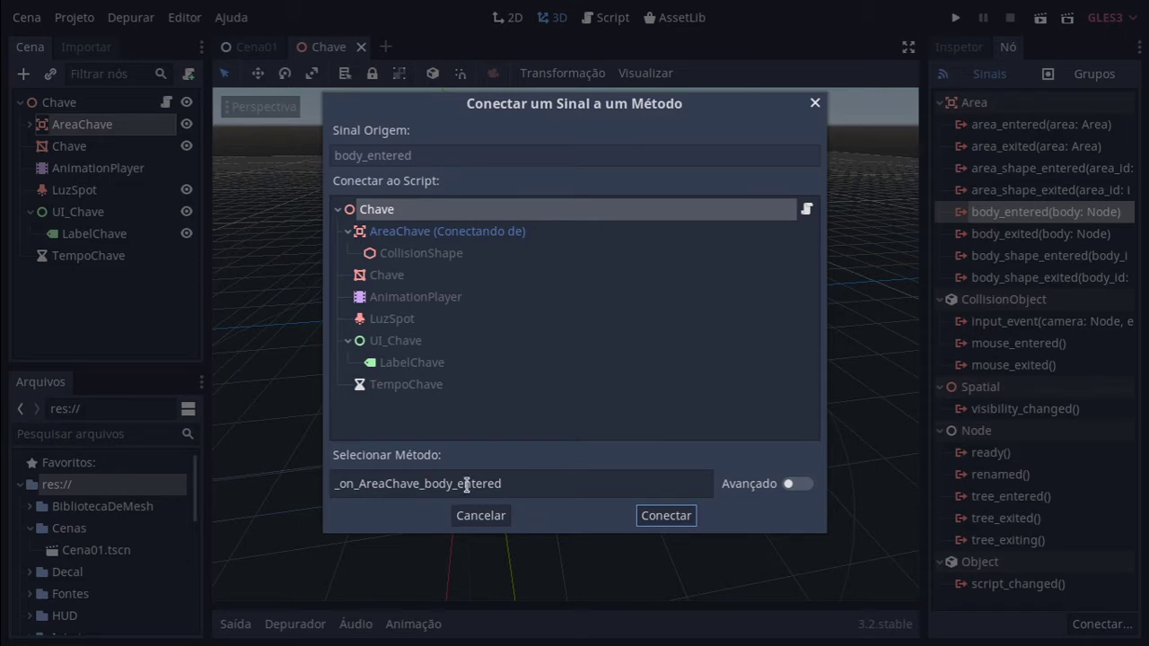
click(680, 523)
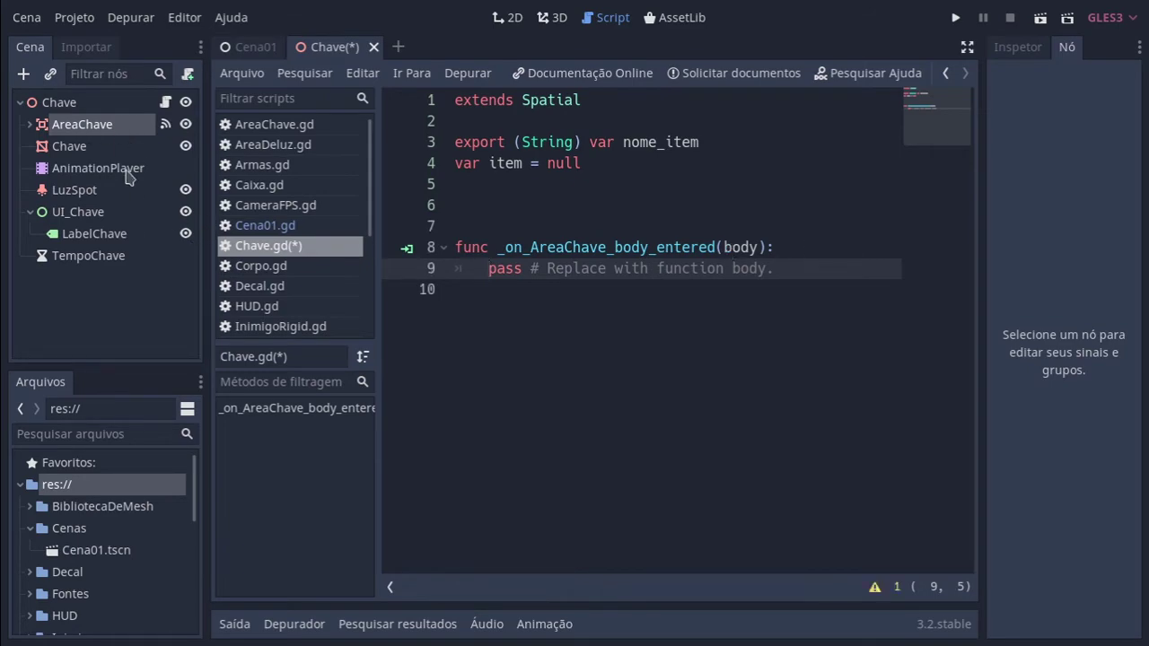
Connect AreaChave's body_exited signal to a new handler in the Chave script.
click(82, 126)
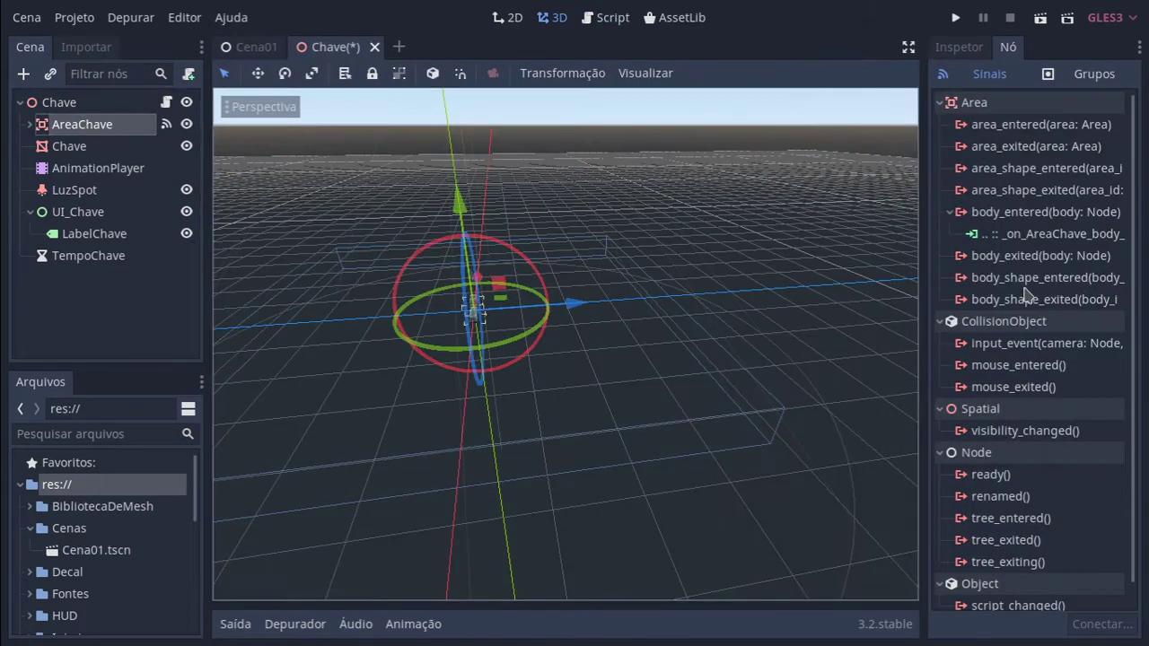
click(1040, 258)
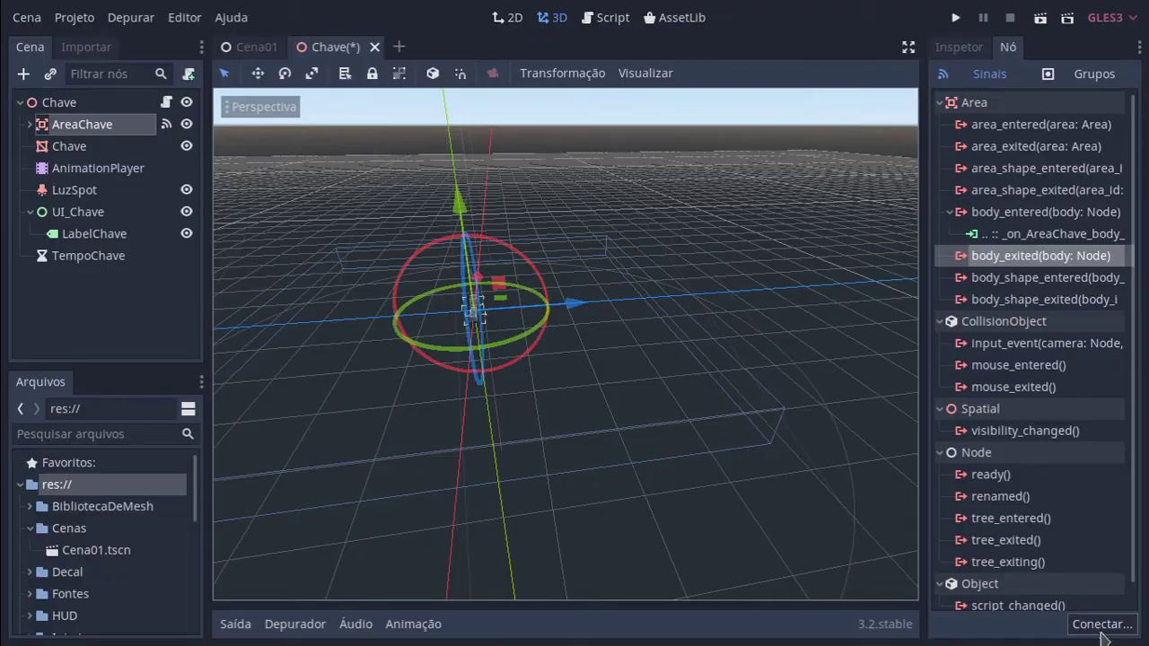
click(1105, 625)
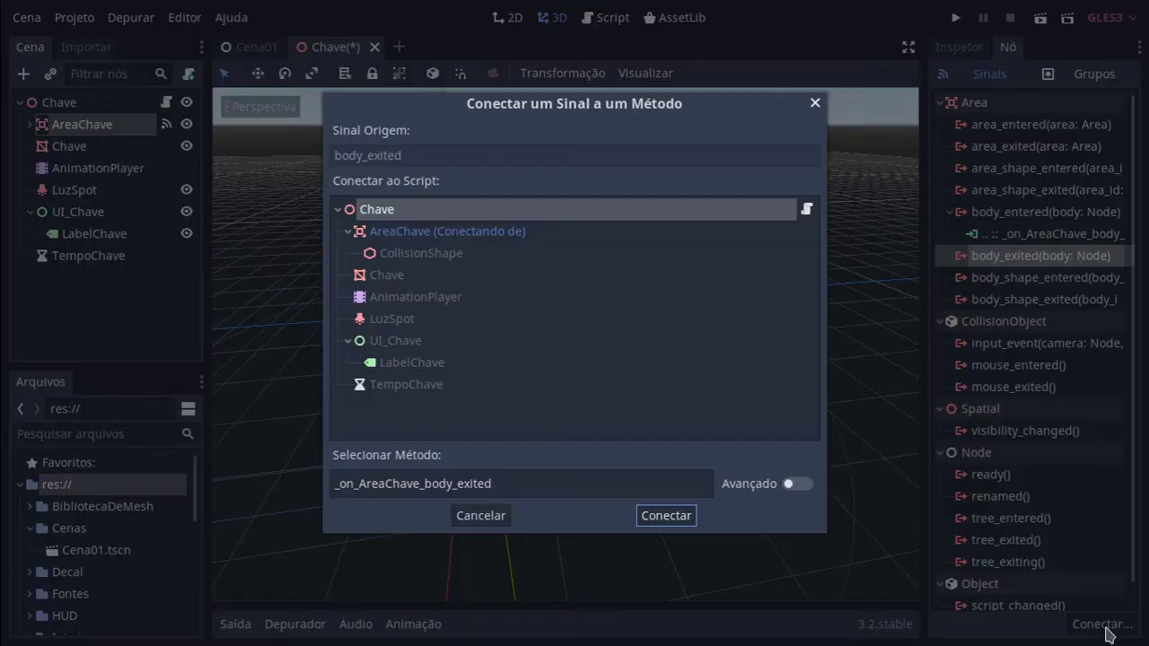
click(669, 517)
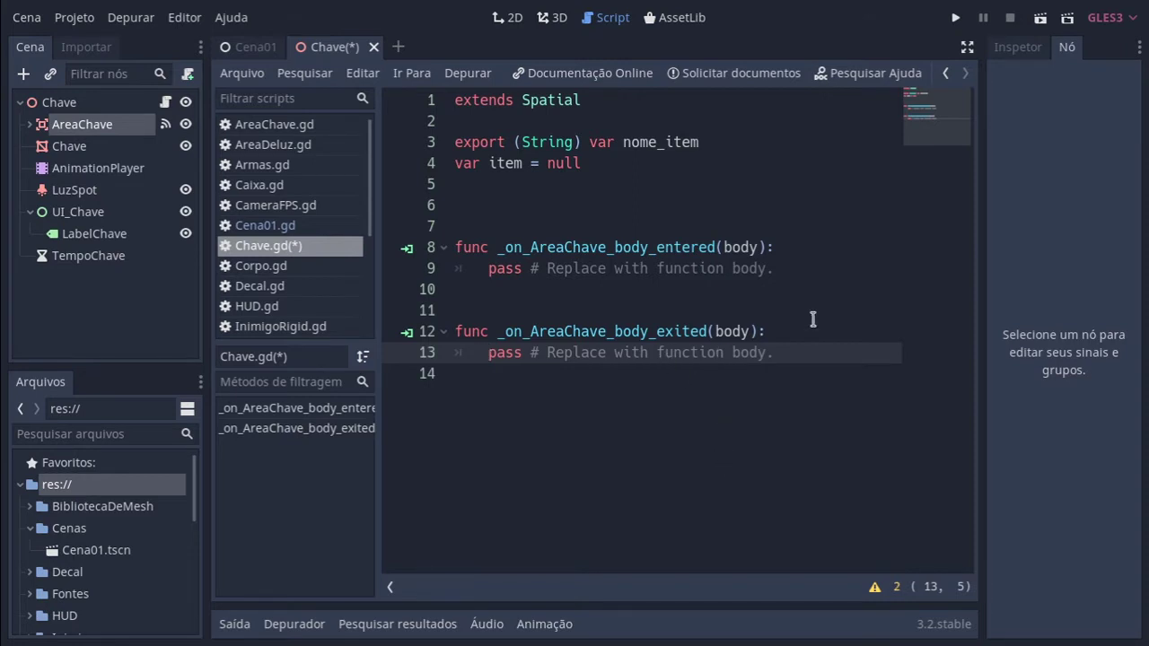
Delete the blank lines 5–6 and start a new line inside _on_AreaChave_body_entered.
drag(549, 187, 546, 211)
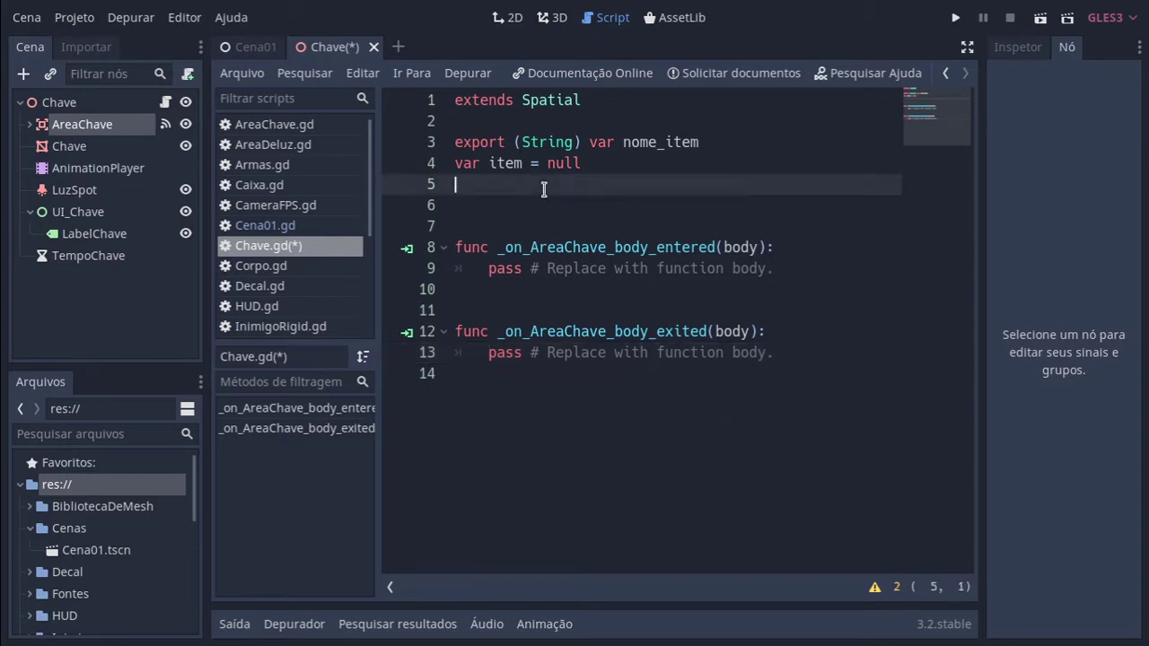
key(BackSpace)
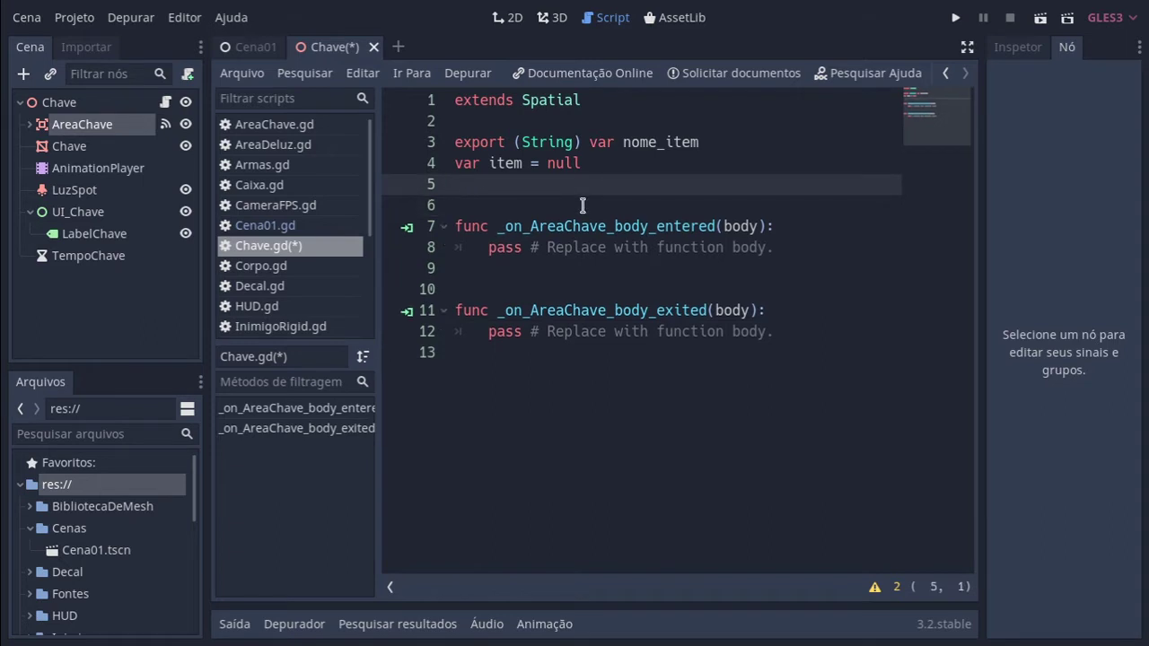
key(Delete)
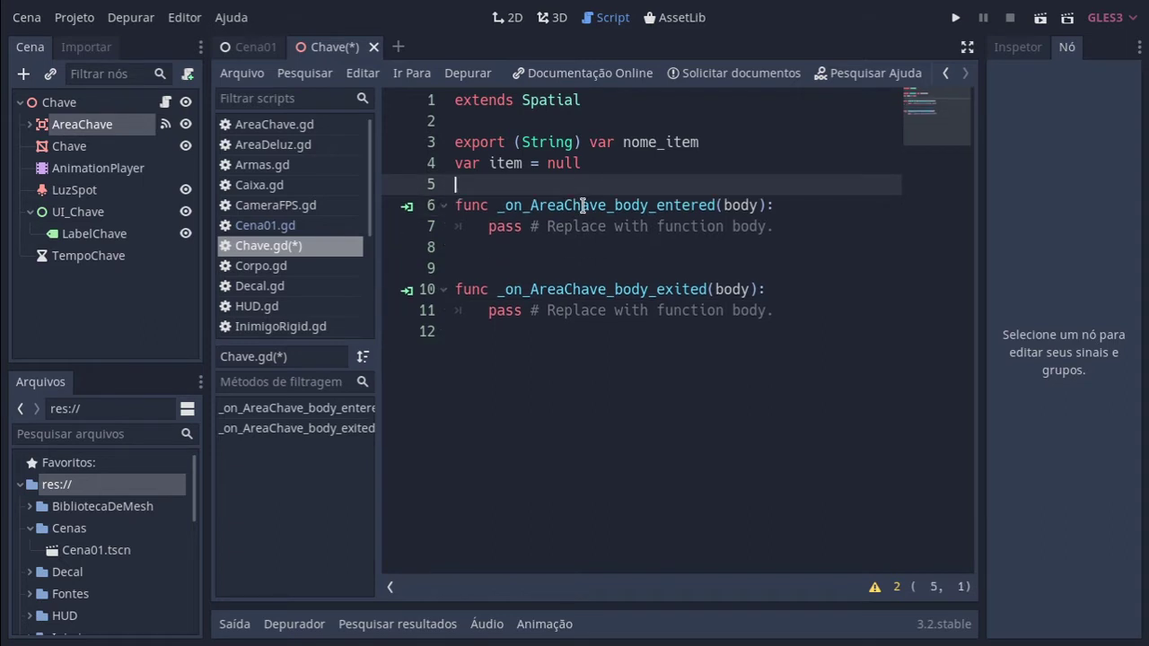
click(786, 205)
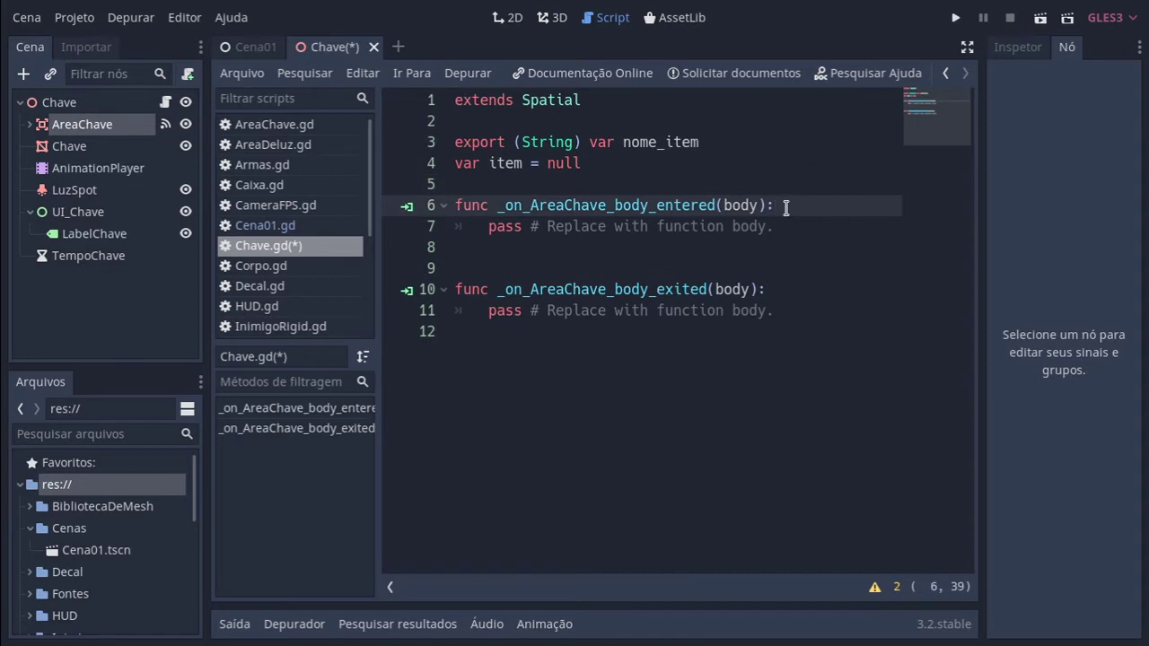
key(Return)
text(if b)
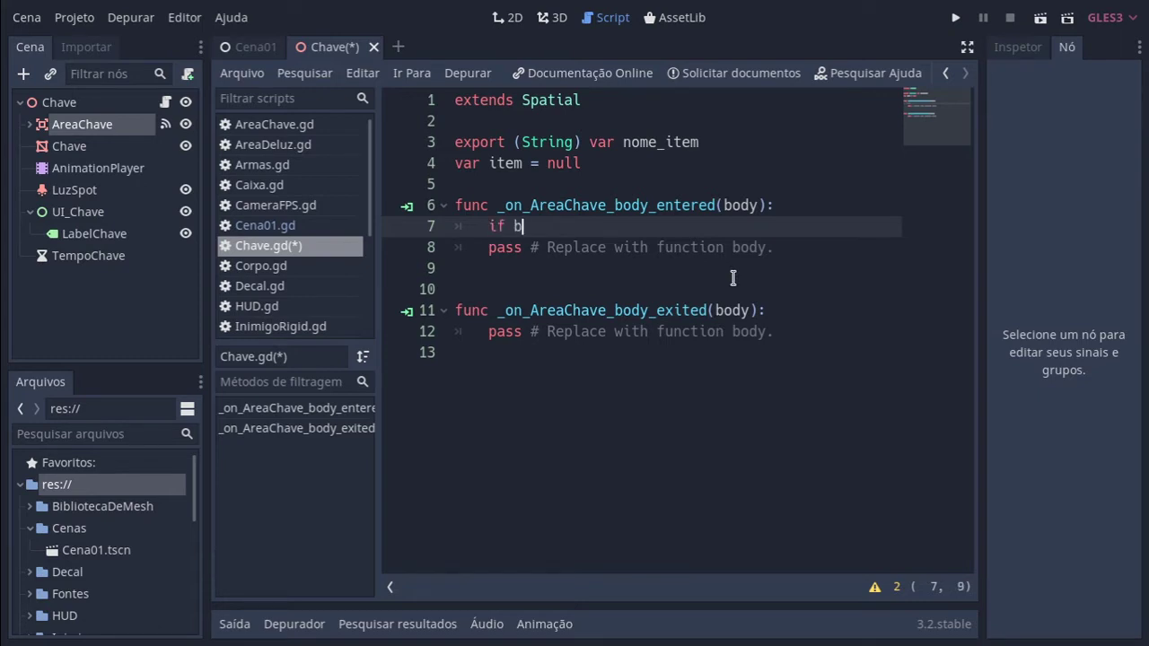
Complete line 7 as if body.is_in_group("Player"): and open an indented line below.
text(ody.is)
text(_in_group)
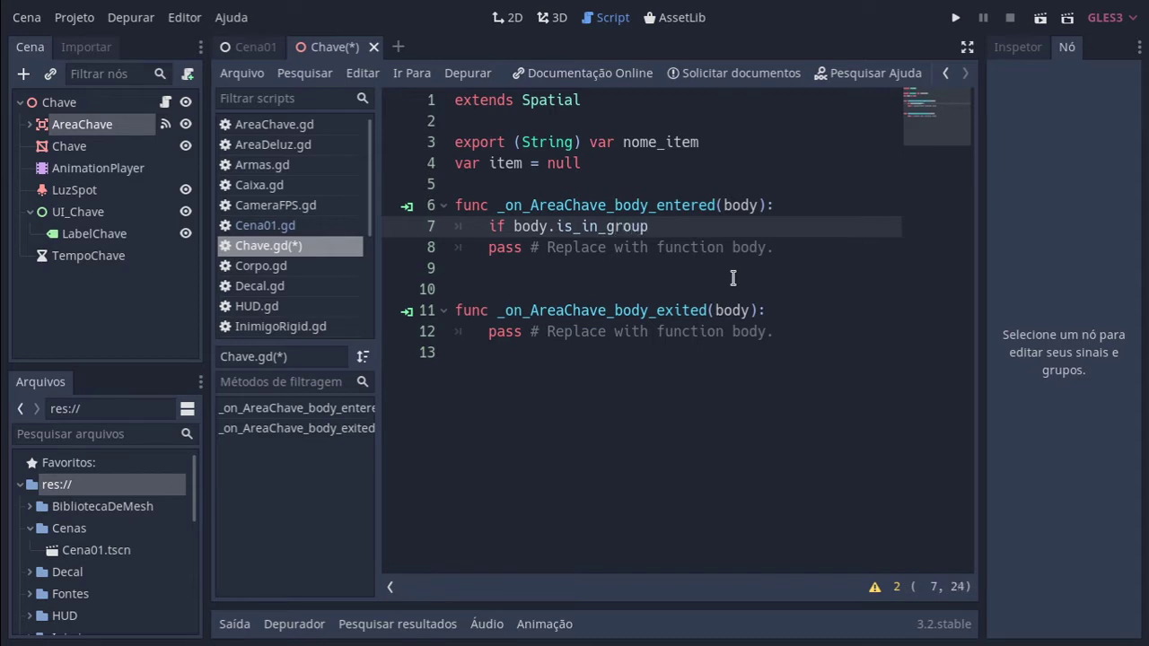
text(()
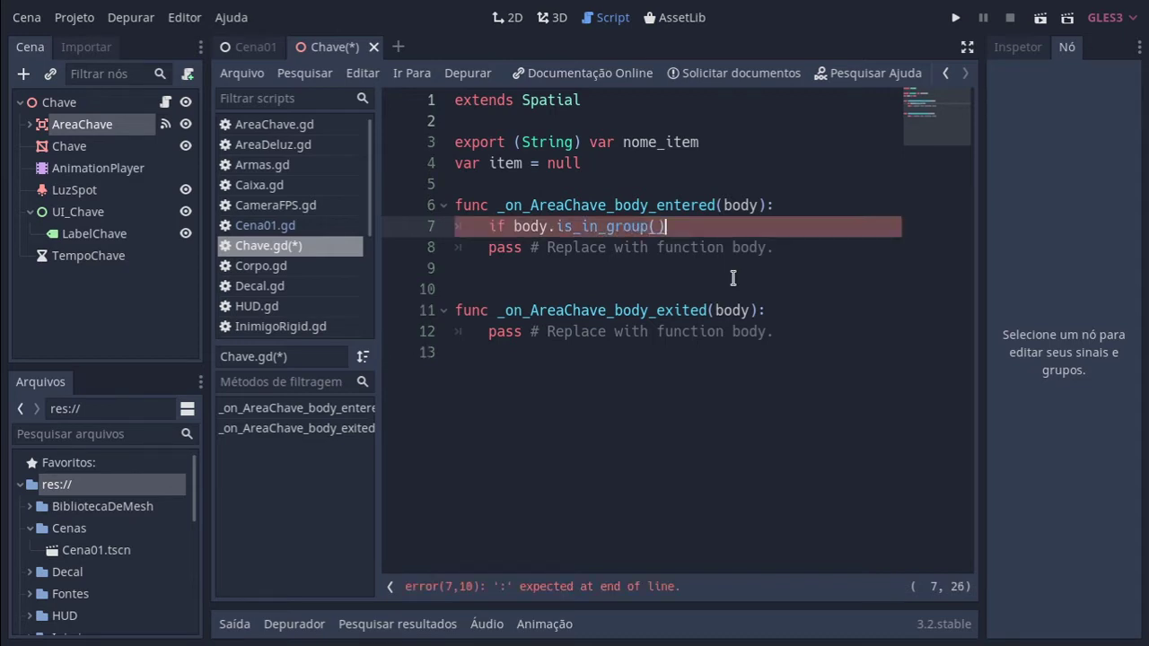
key(Left)
text(")
text(Player)
key(Right)
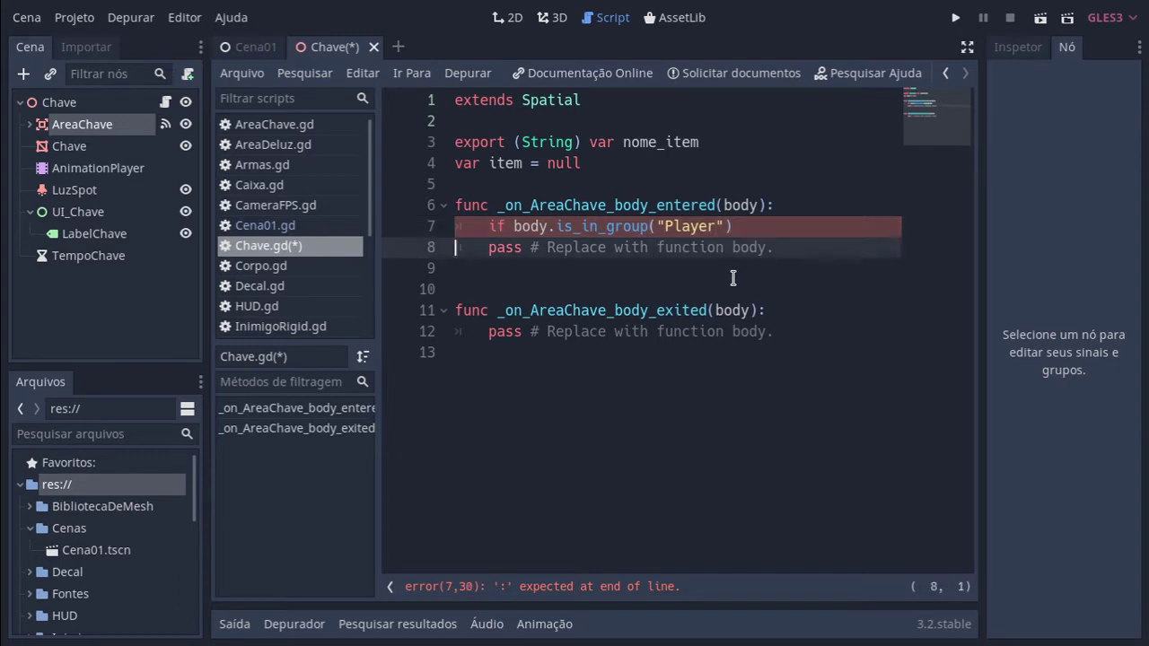
key(Right)
text(:)
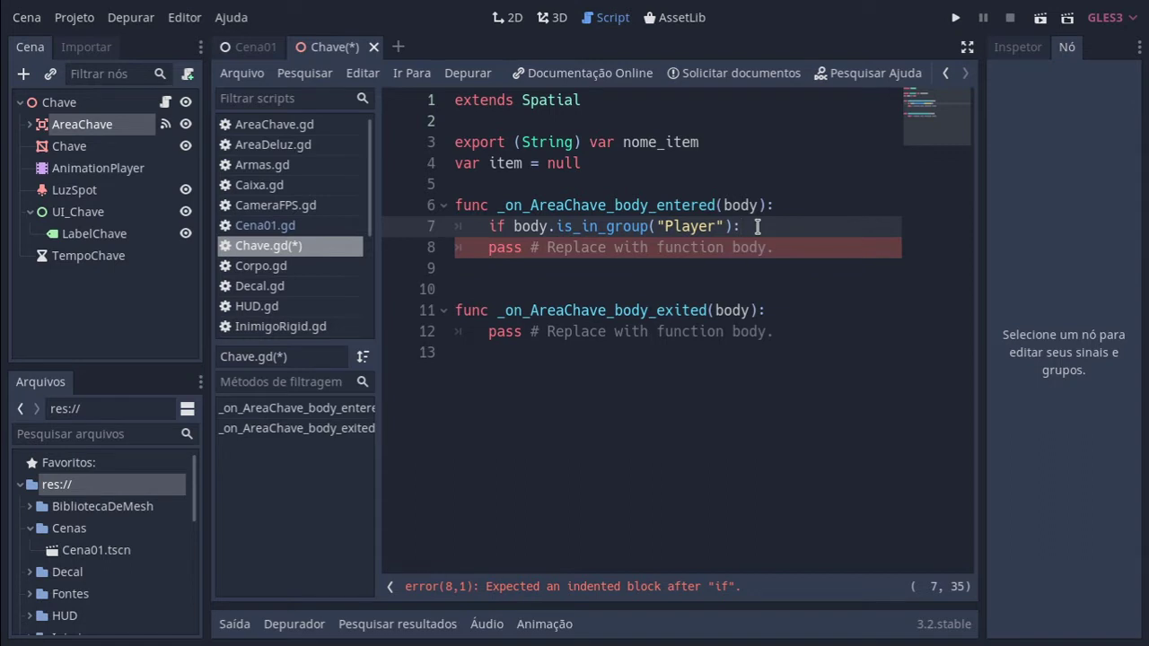
key(Return)
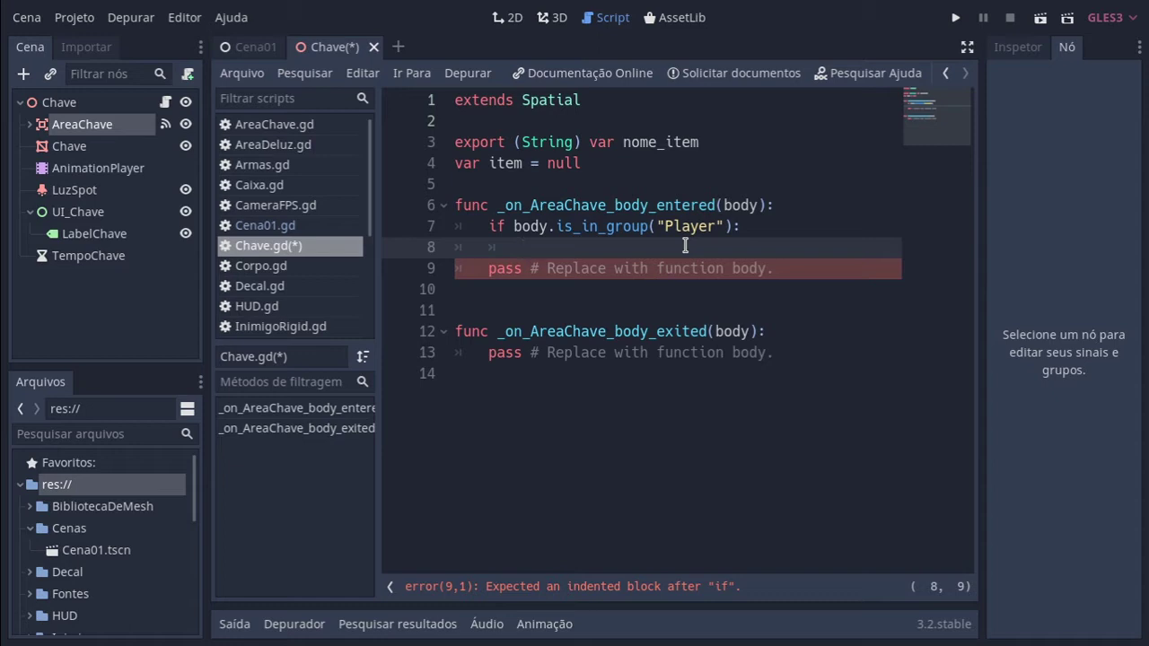
Nest if body == null: with pass under the Player check, then outdent line 10.
click(784, 205)
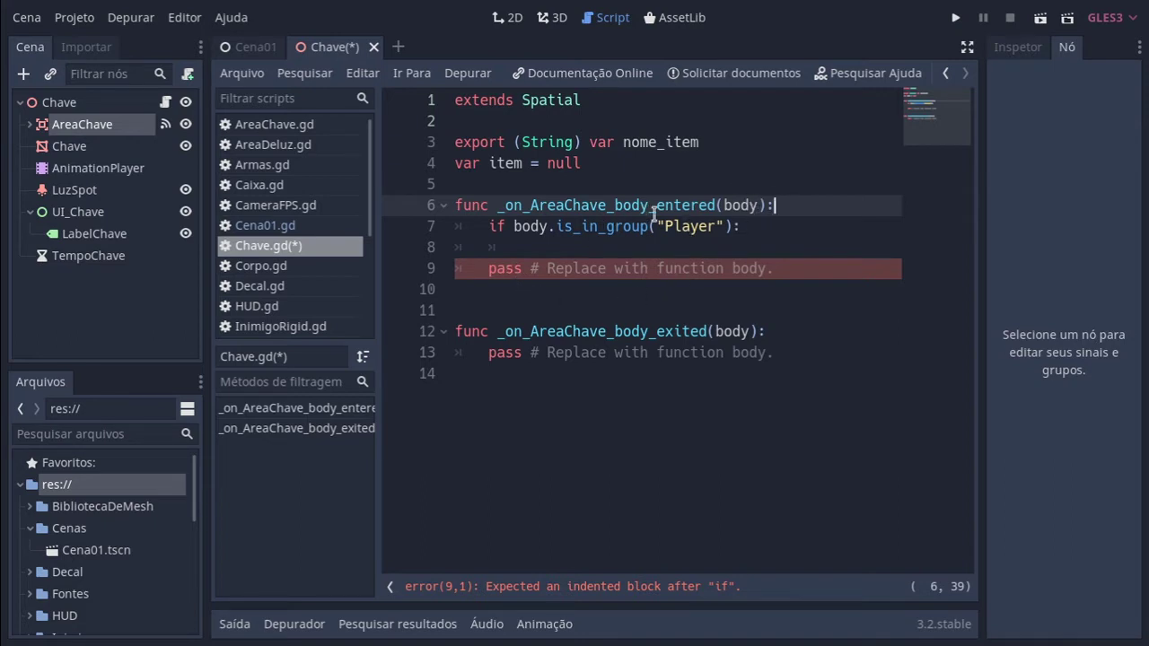
click(736, 229)
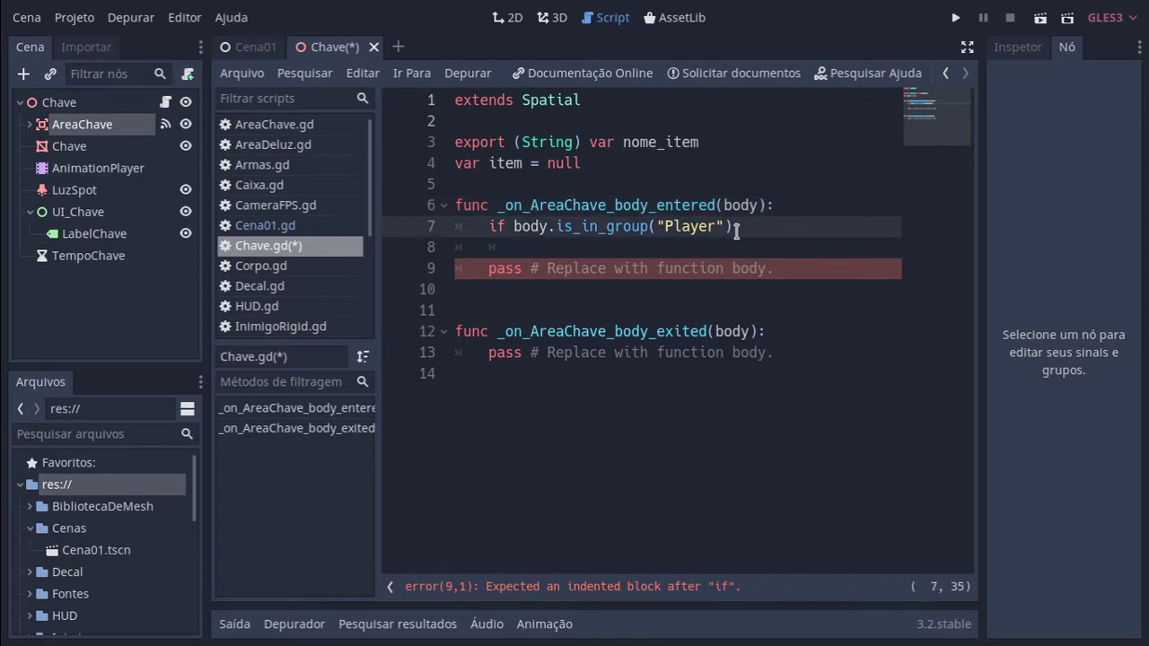
key(Down)
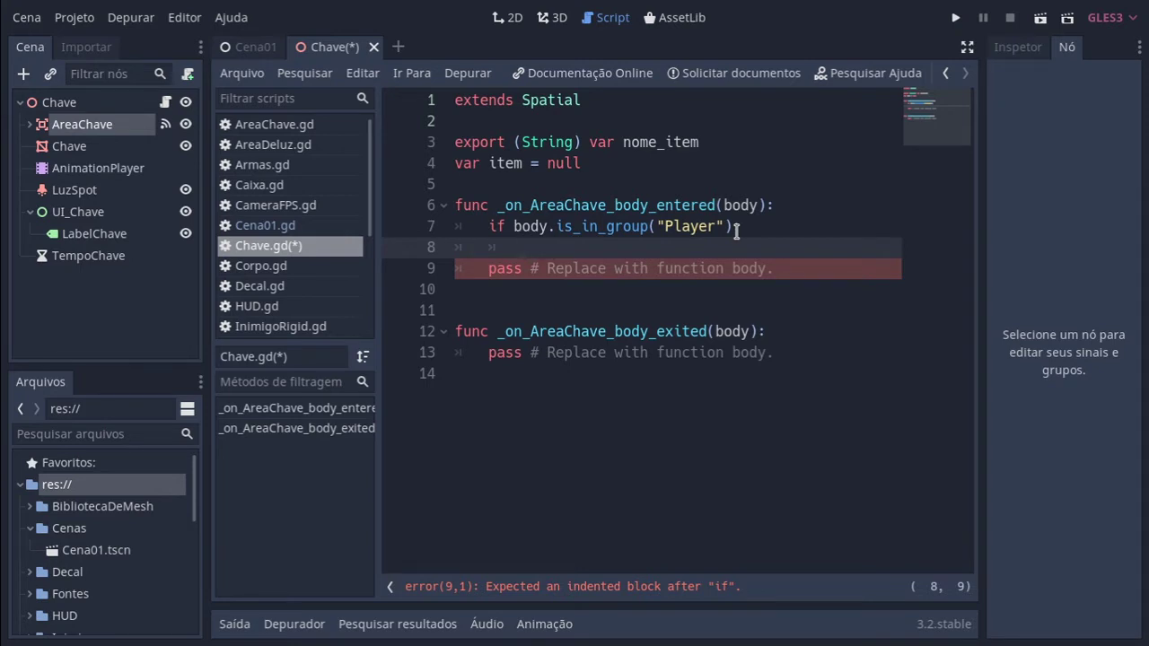
text(fi)
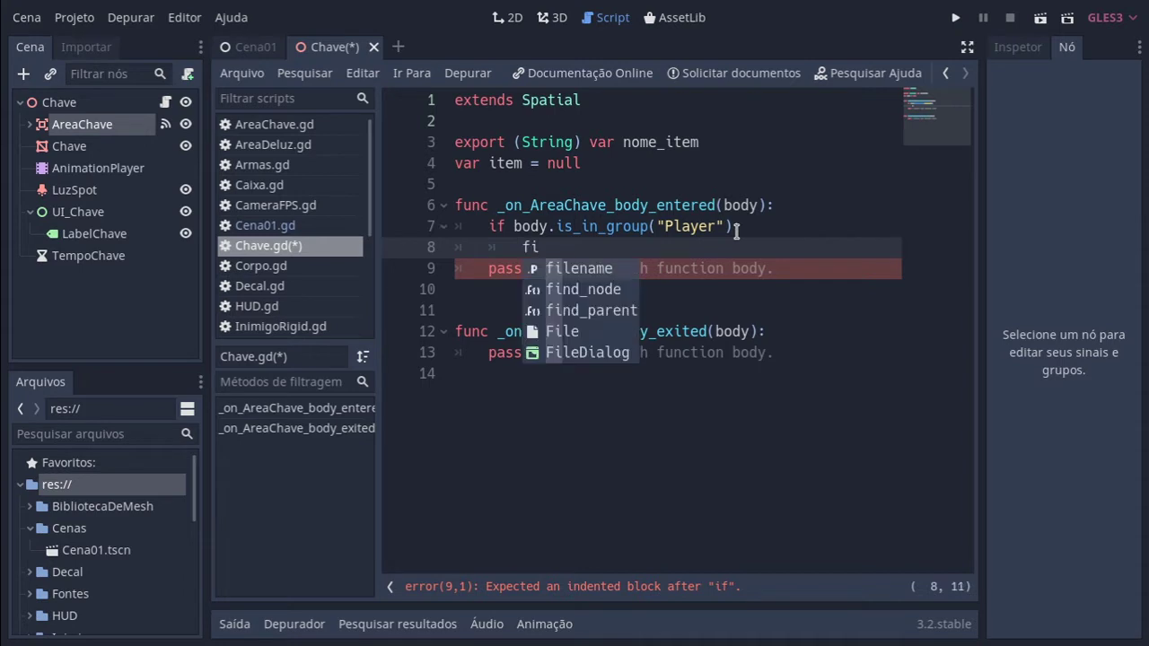
key(BackSpace)
key(BackSpace)
text(if )
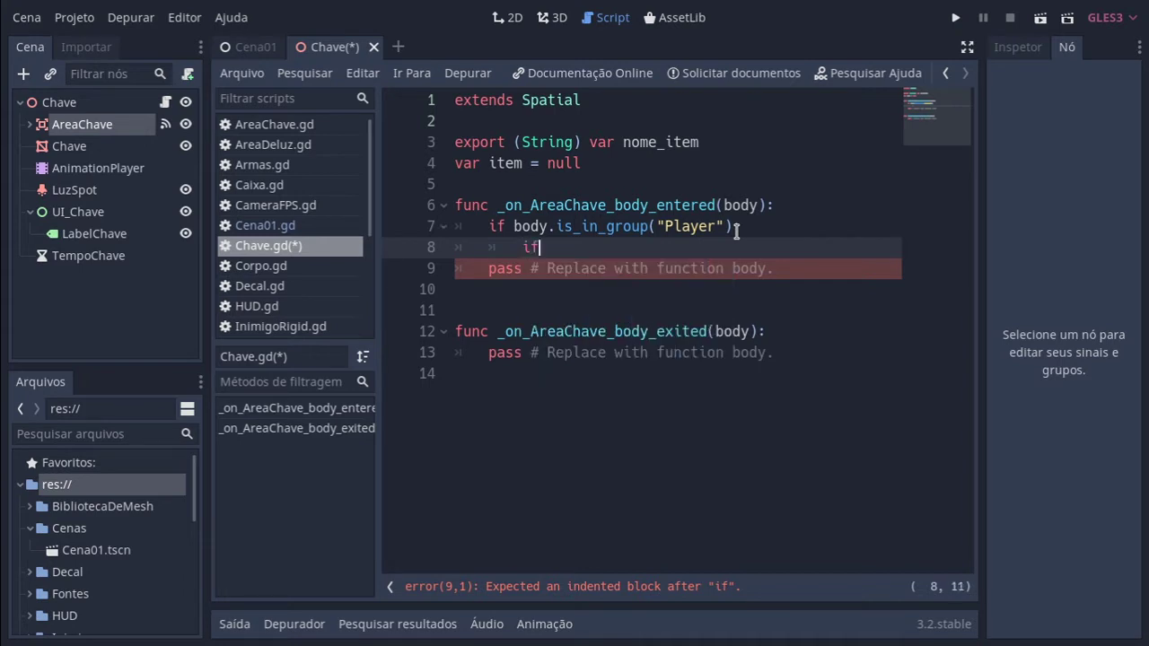
text(bod)
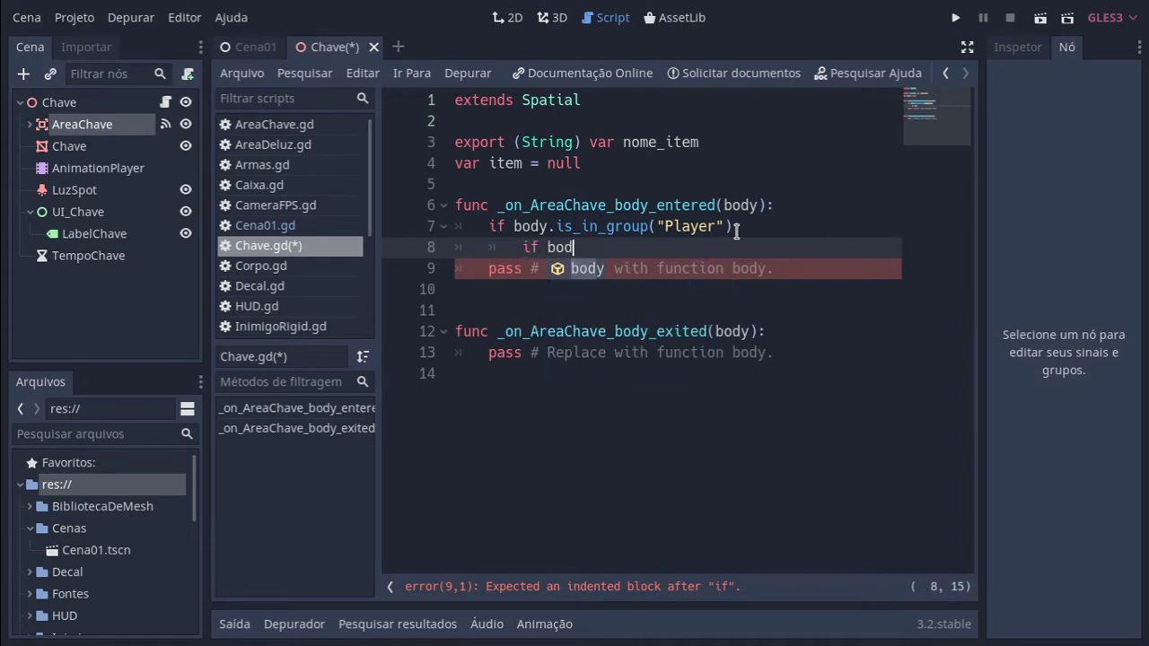
text(y )
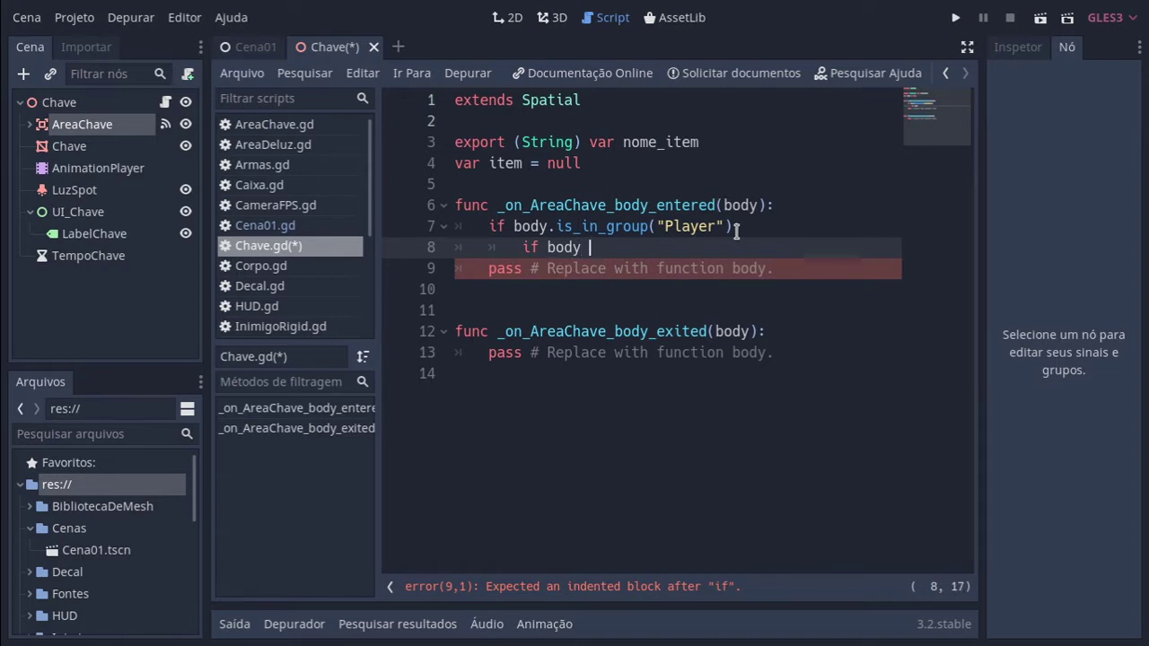
text(==)
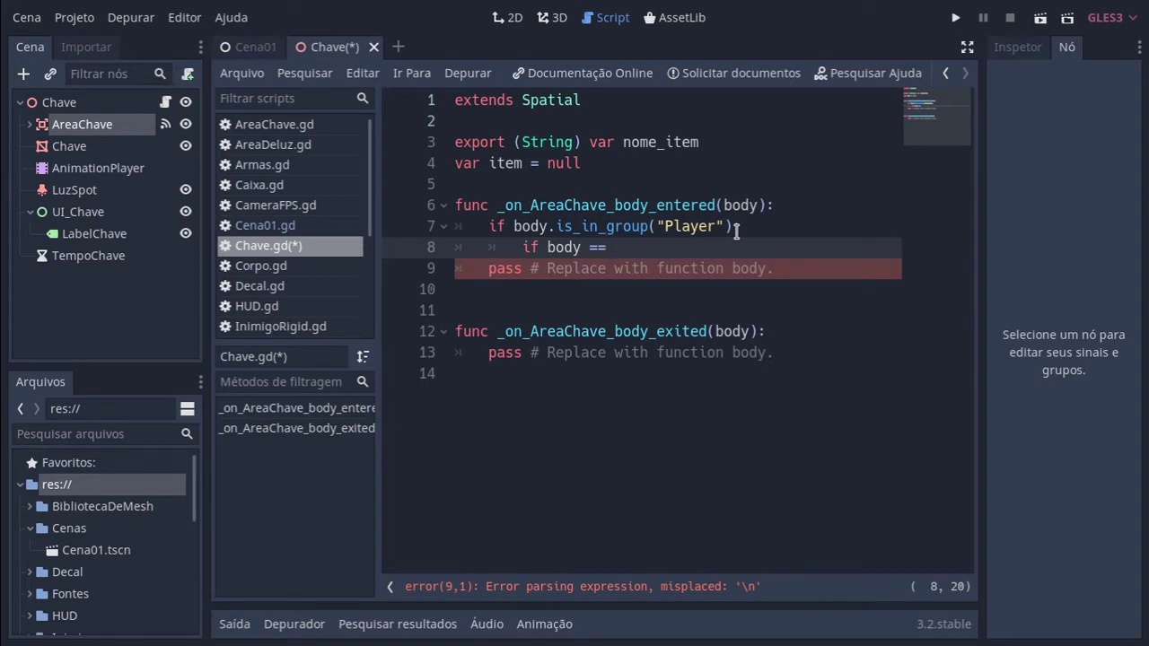
text(null)
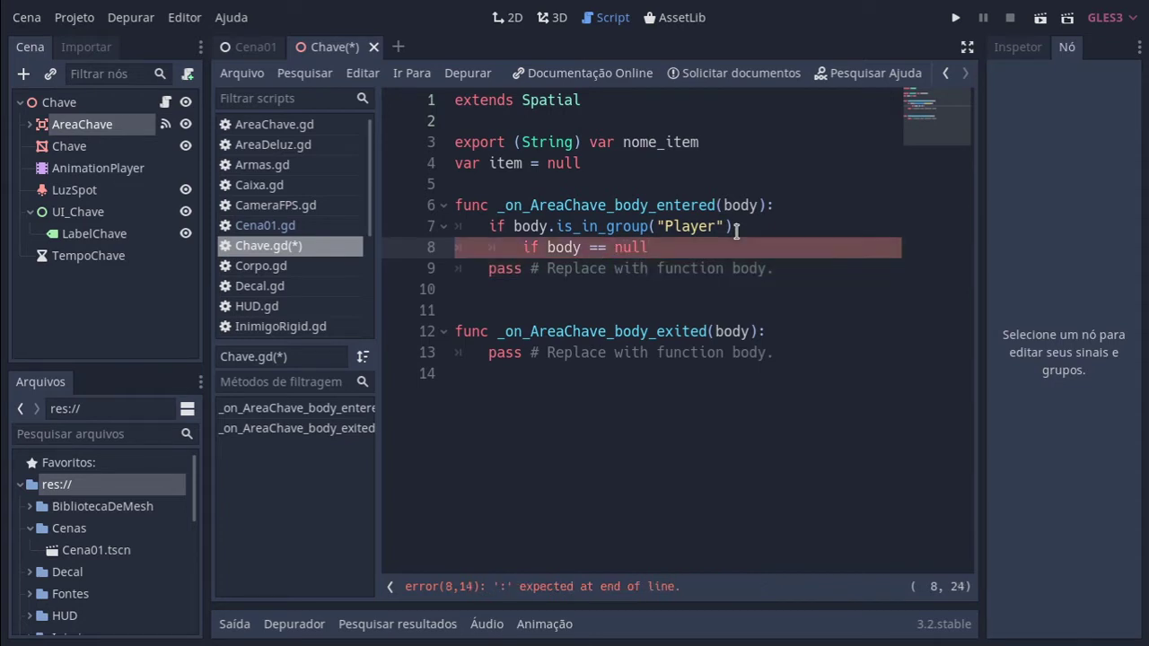
text(:)
key(Return)
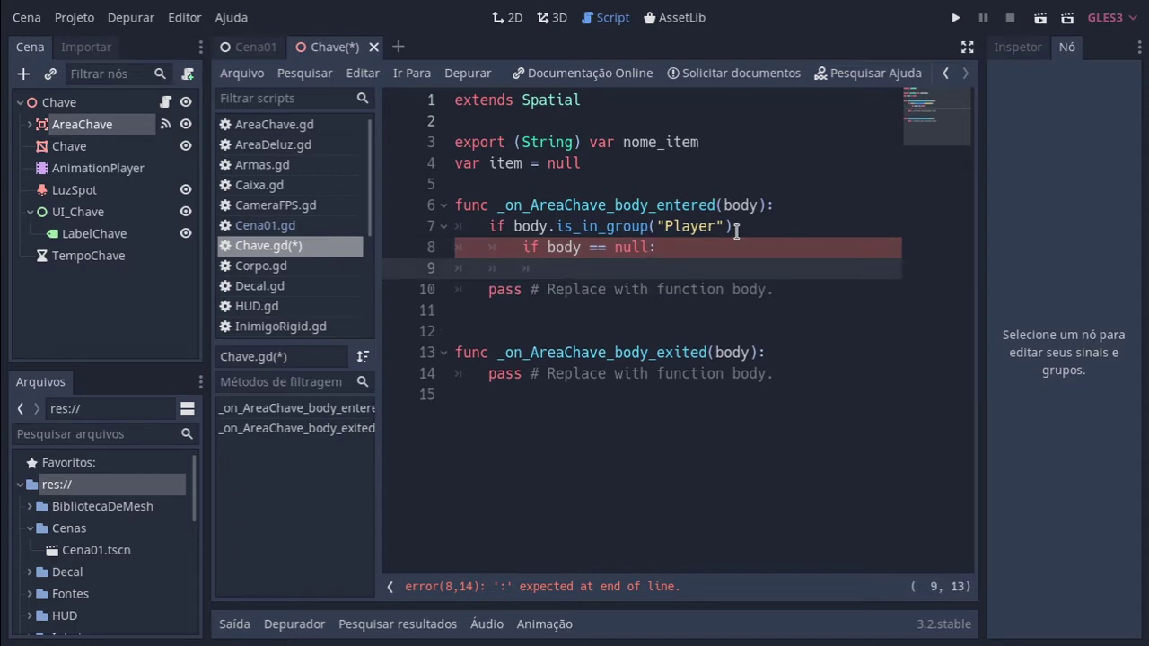
text(pass)
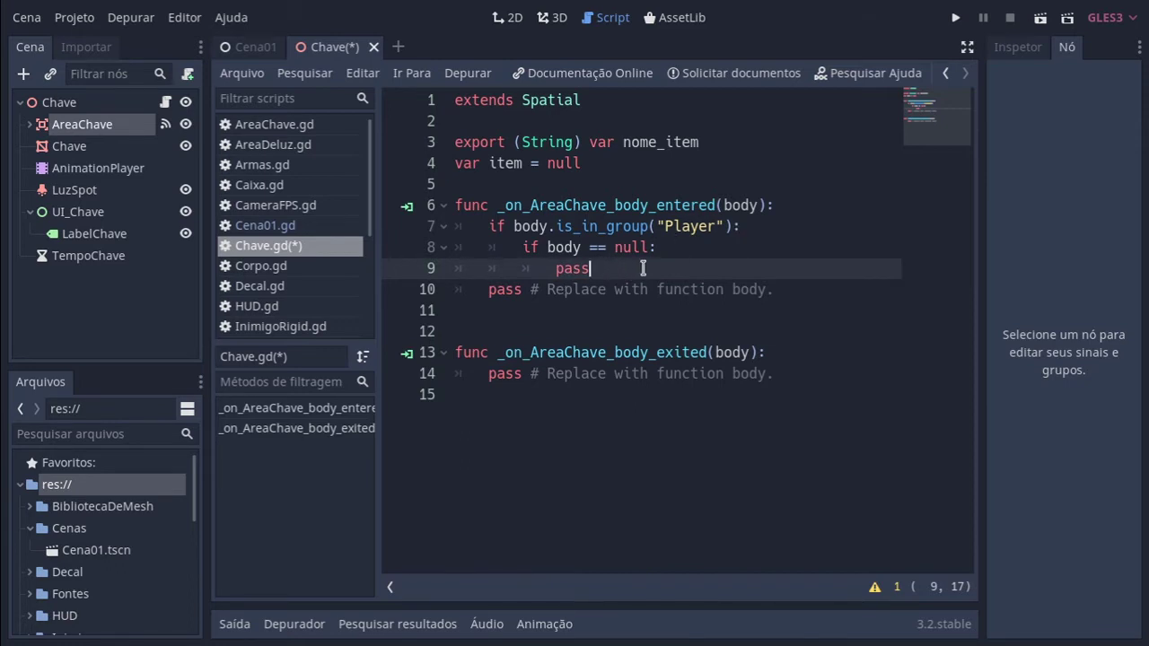
key(Return)
key(BackSpace)
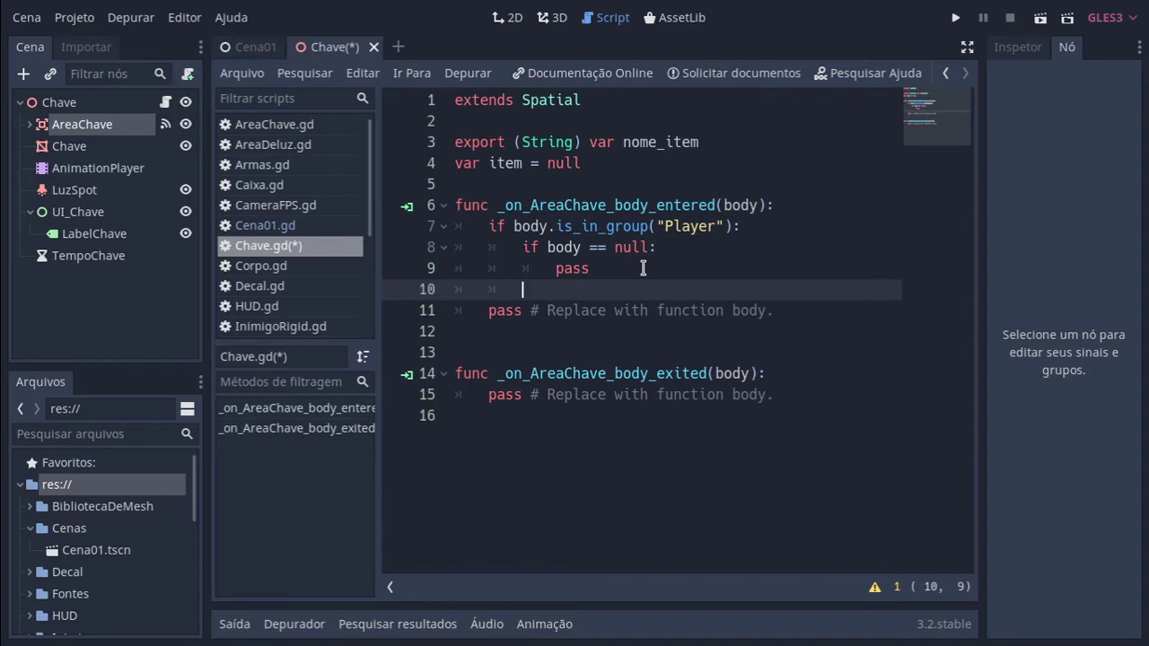
Add if body.has_method("Peguei_Chave"): on line 10 and begin its indented block.
text(if)
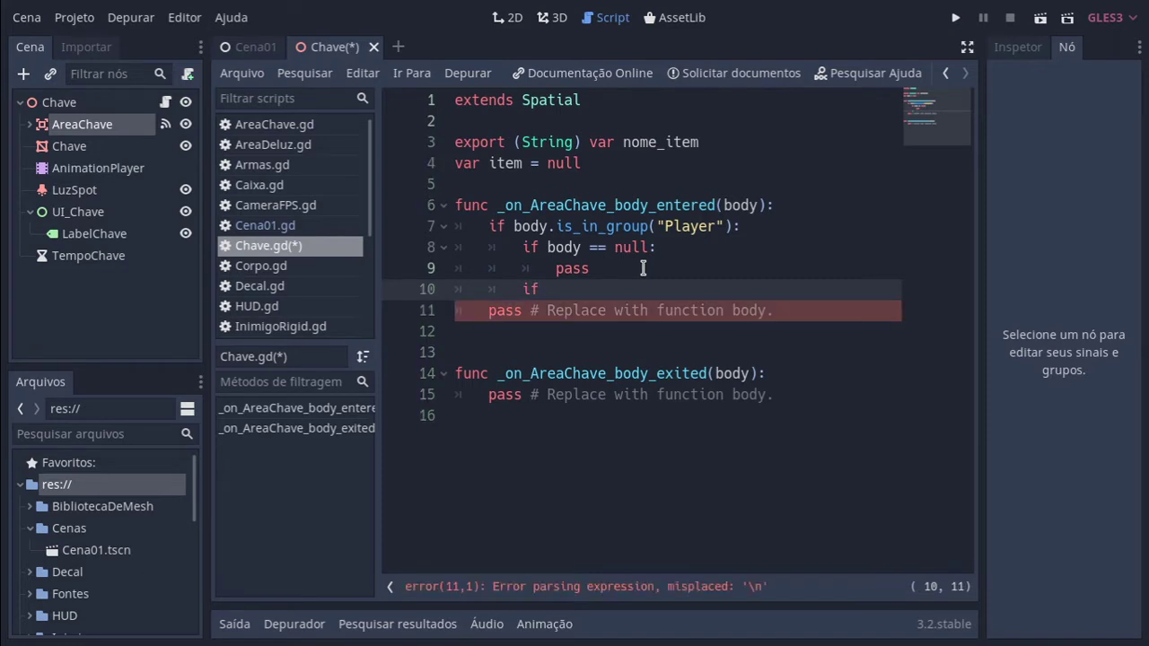
text( bo)
key(BackSpace)
key(BackSpace)
key(BackSpace)
text(body)
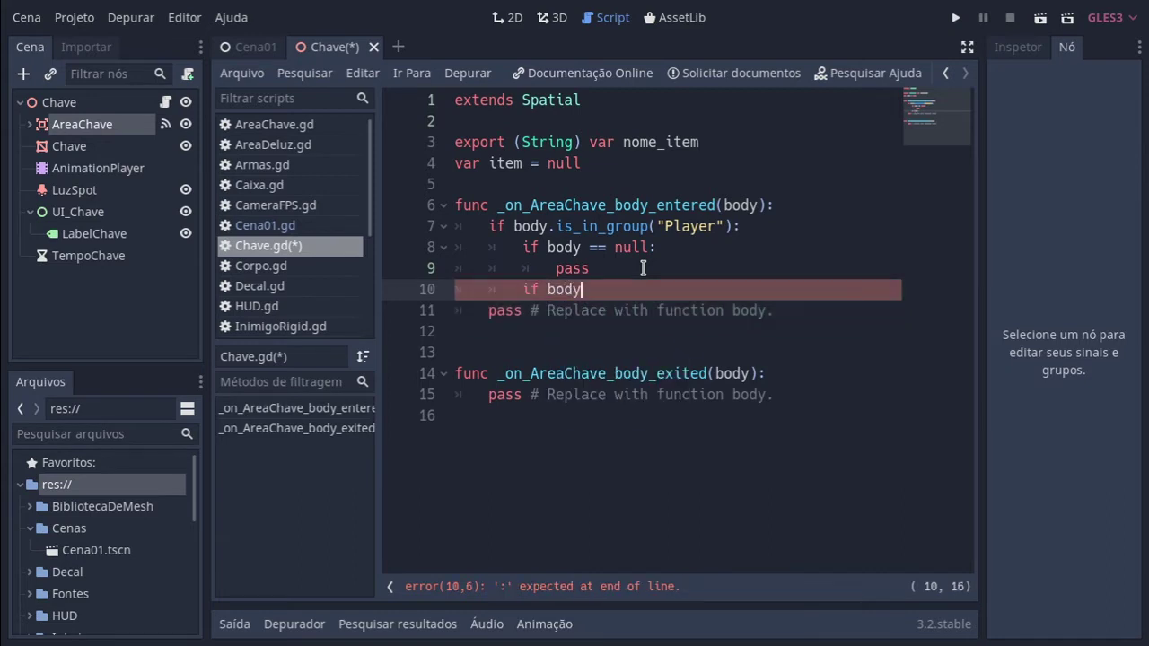
text(.has)
text(_)
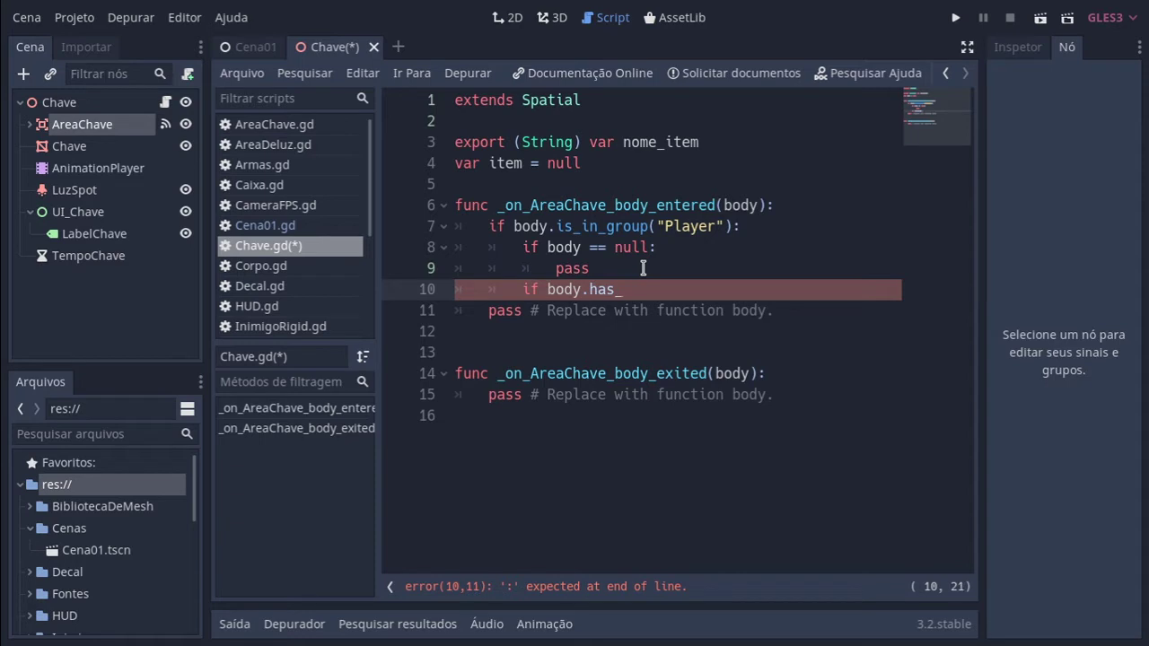
text(method)
text(())
text(")
text(Peg)
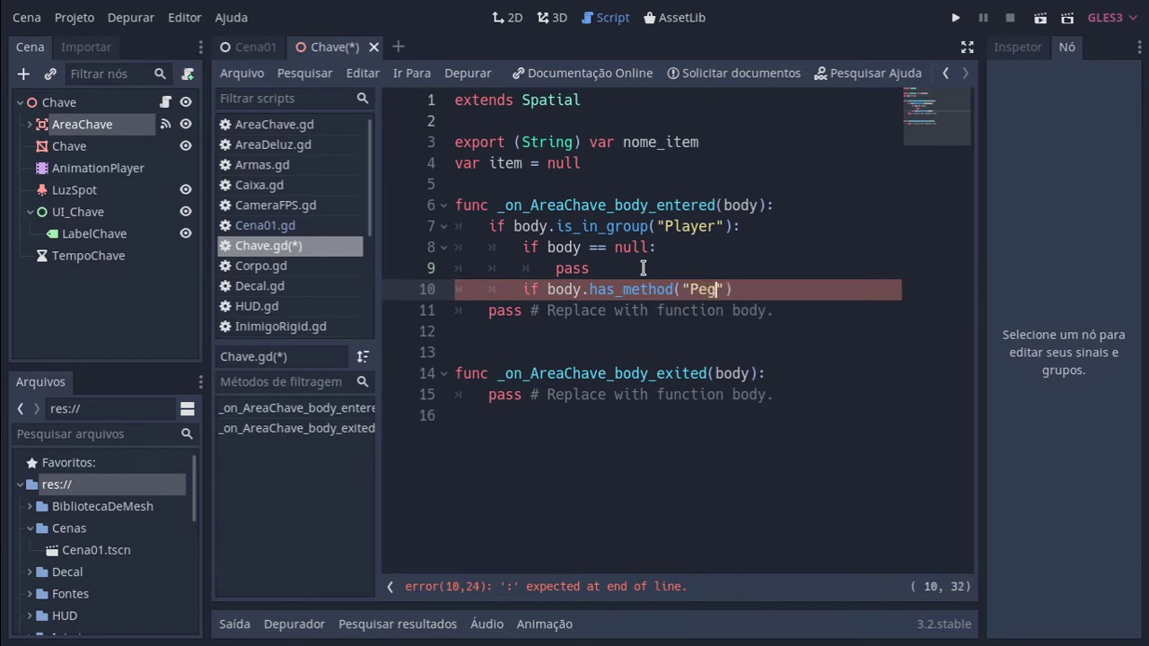
text(uei)
text(_C)
text(have)
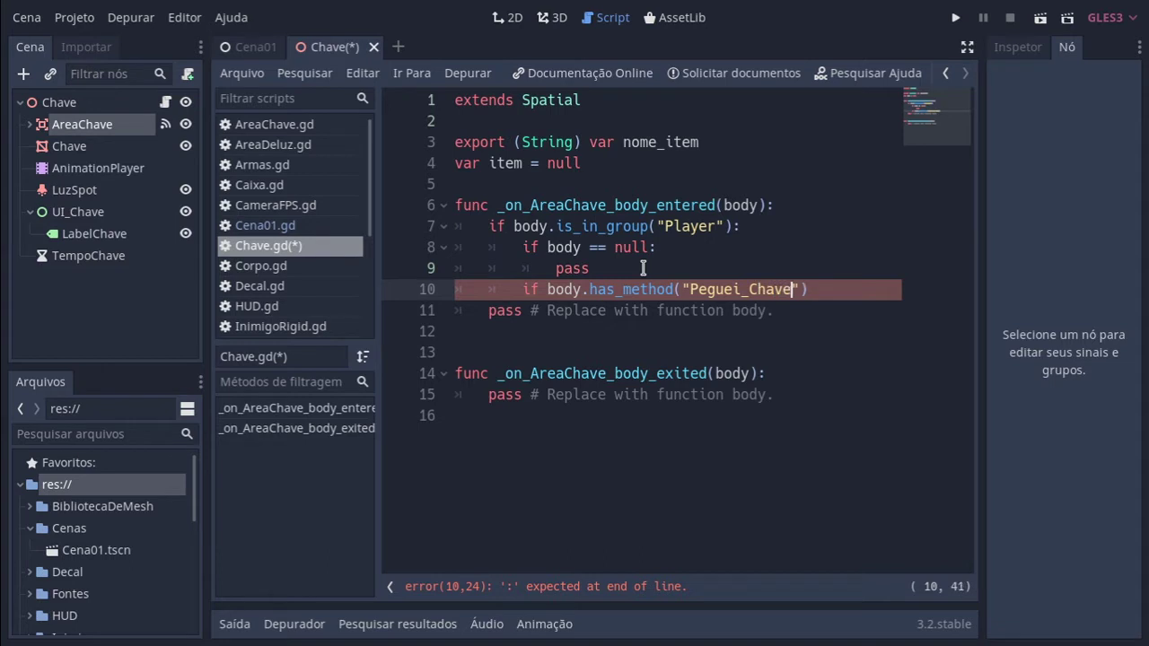
text("):)
key(Return)
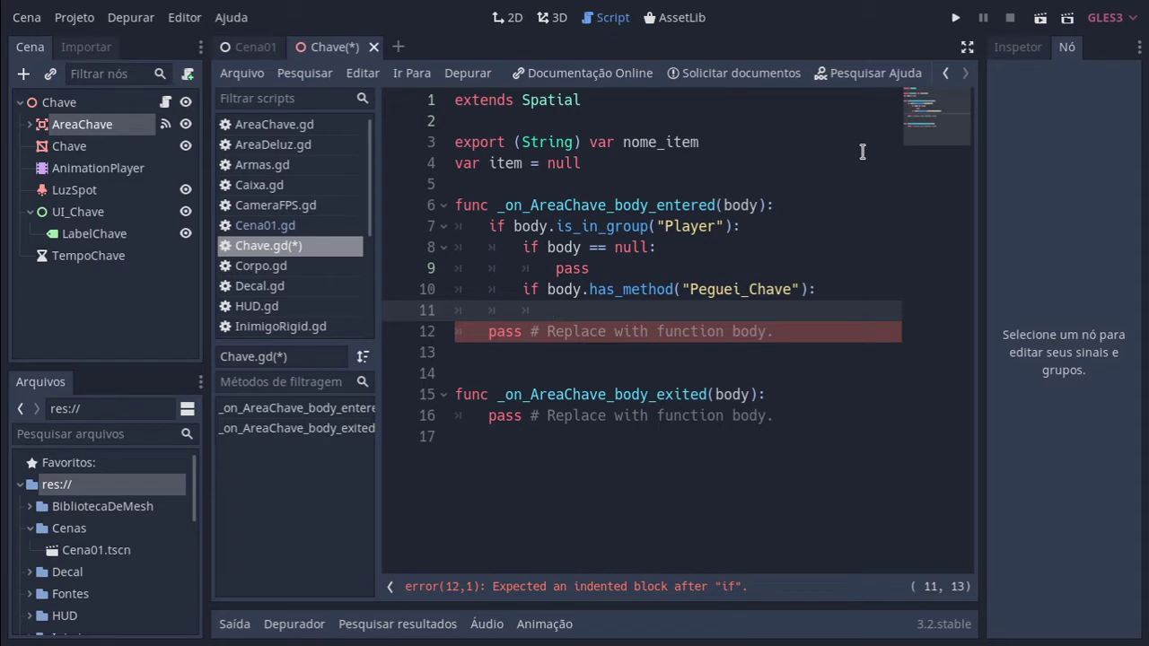
Write item = nome_item on line 11 via autocomplete, then add an indented line below.
text(it)
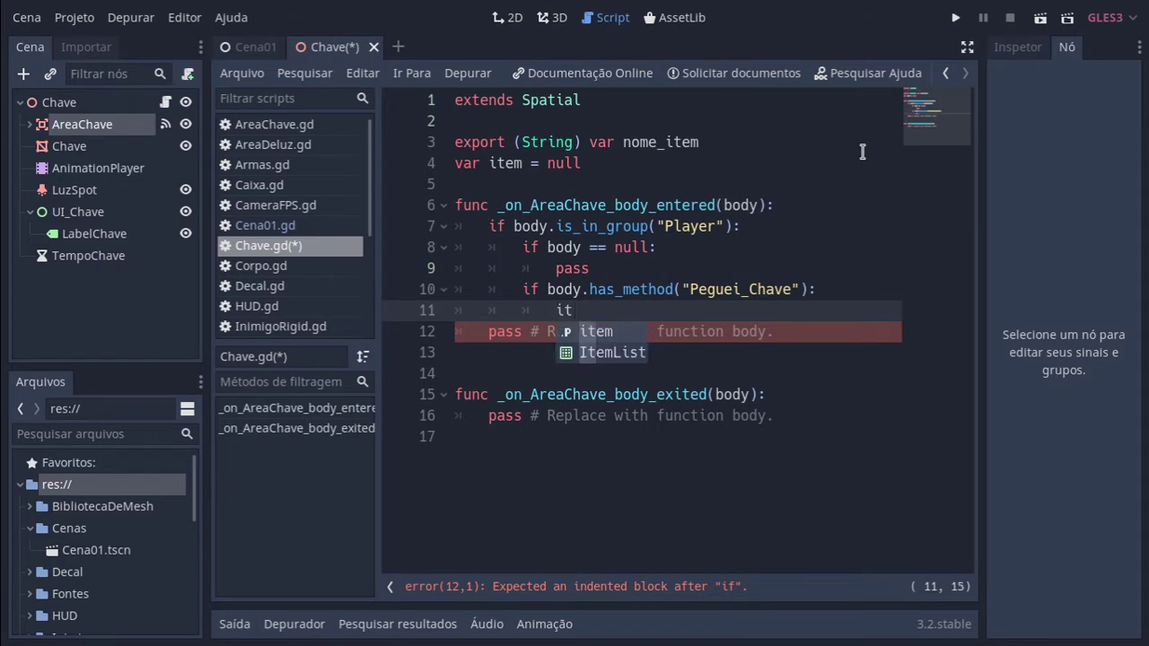
key(Return)
text(= )
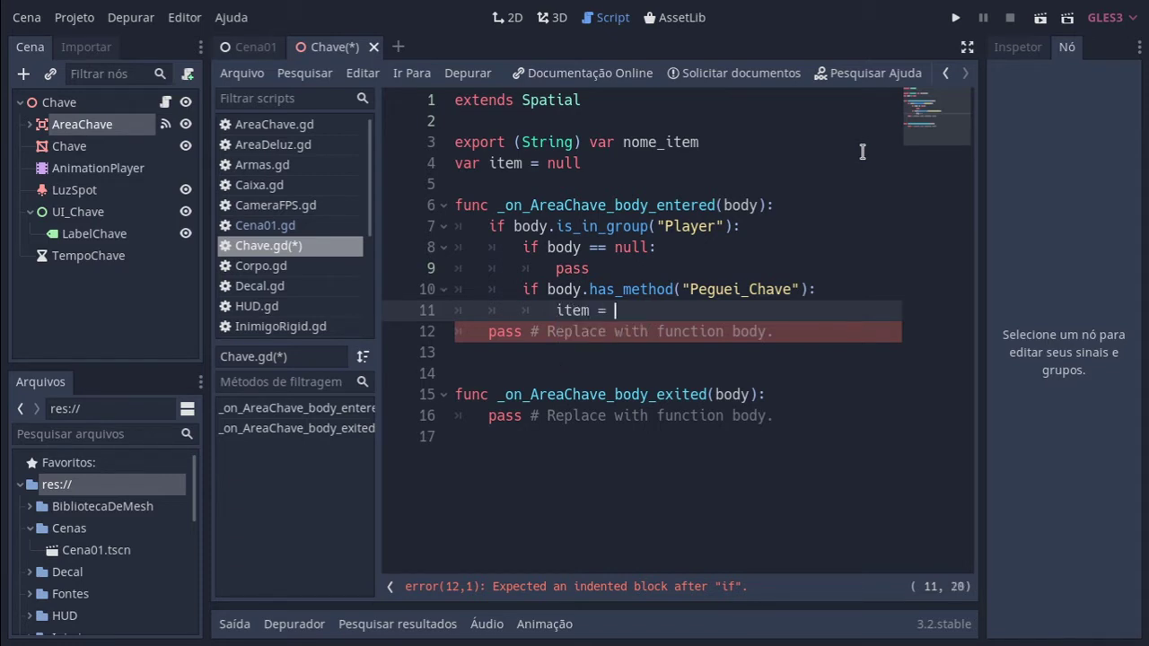
text(nom)
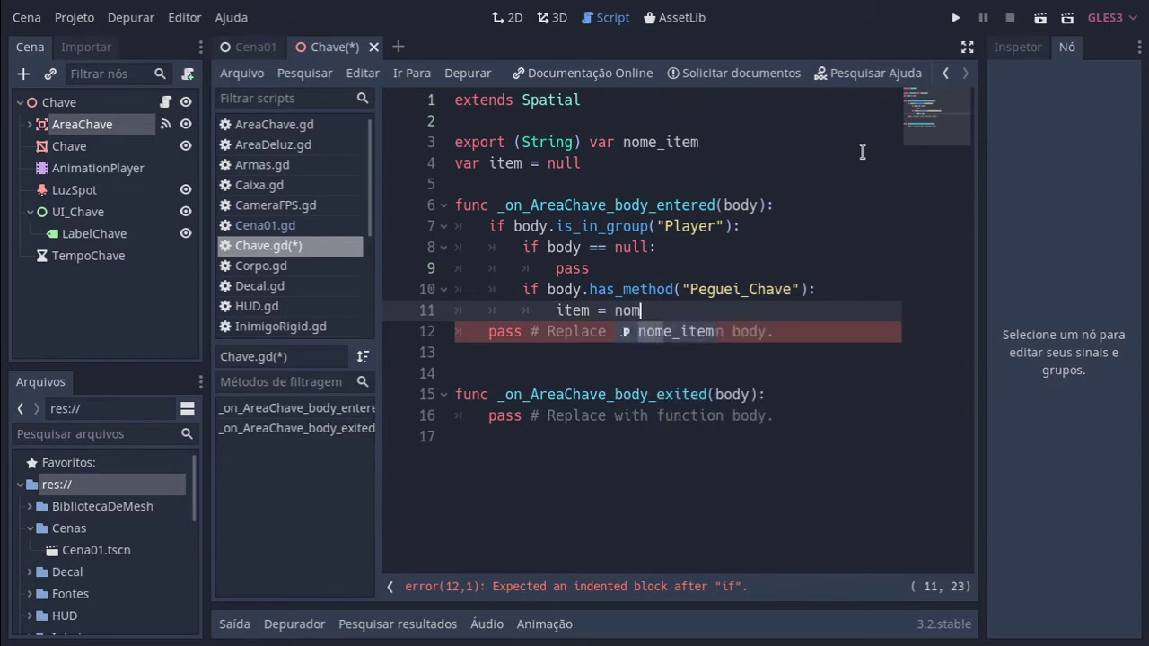
key(Return)
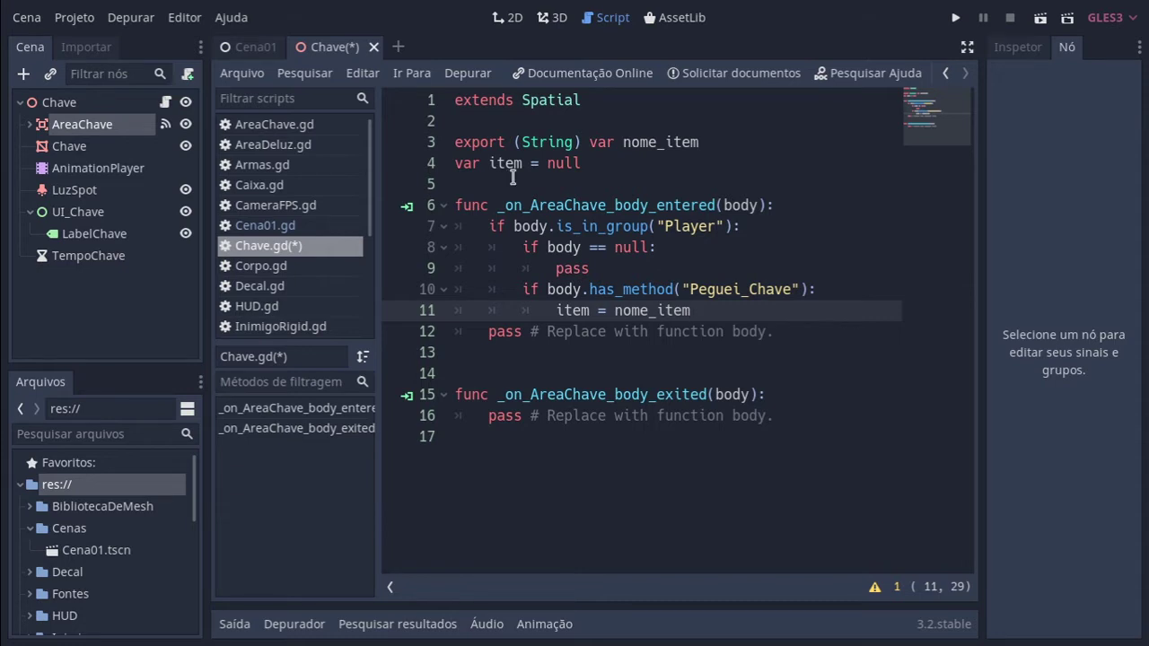
mouse_move(556, 310)
mouse_down()
mouse_move(599, 310)
mouse_move(584, 310)
mouse_up()
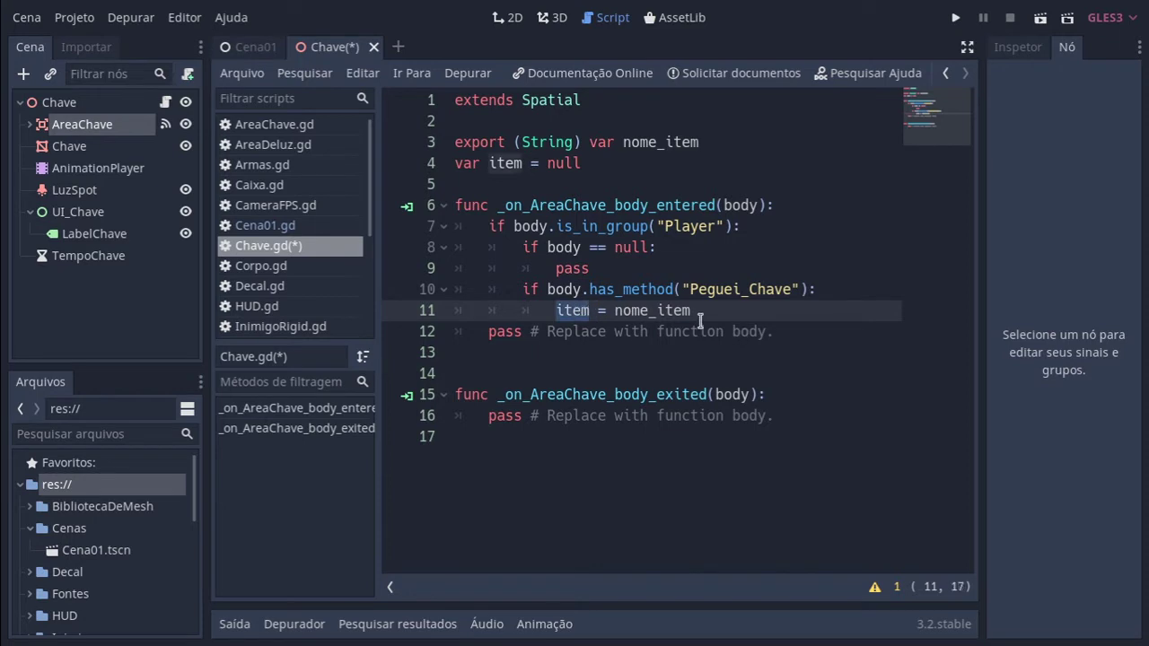
click(647, 310)
double_click(581, 310)
click(703, 310)
key(Return)
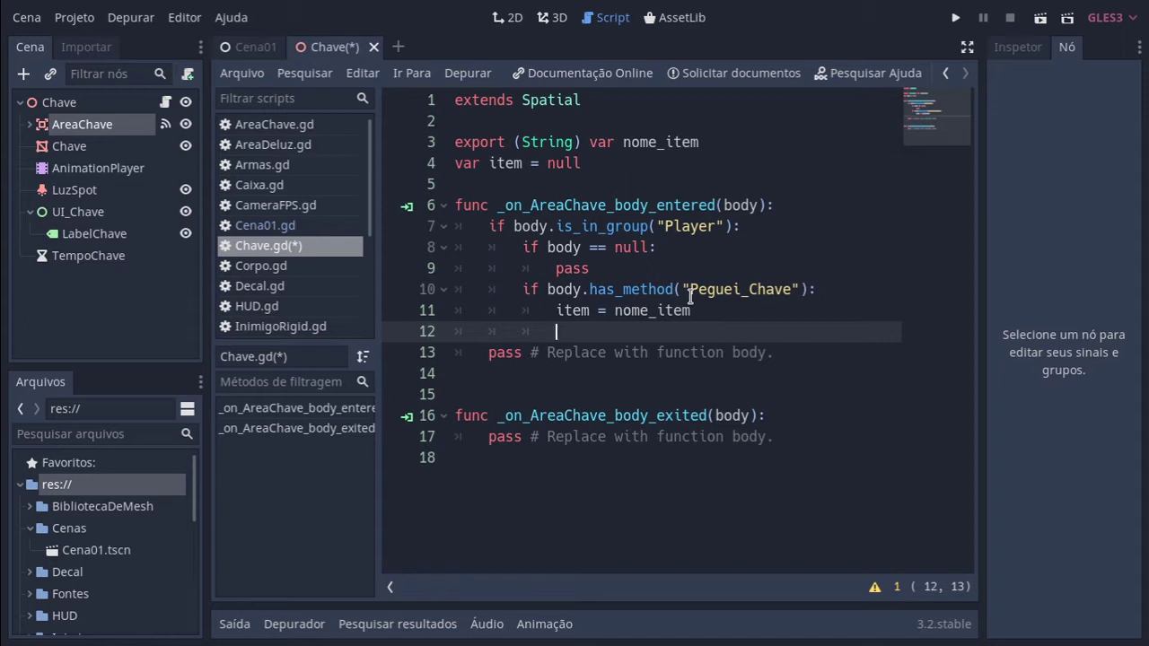
Call body.Peguei_Chave(item) on line 12 and save Chave.gd.
text(bo)
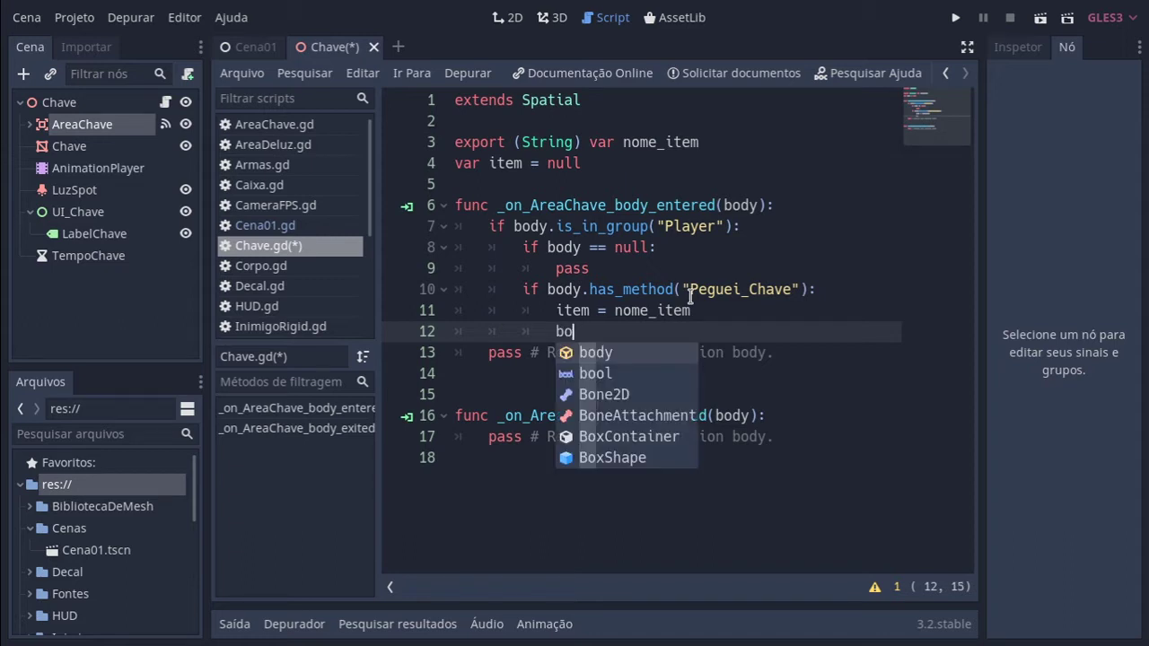
key(Return)
text(.)
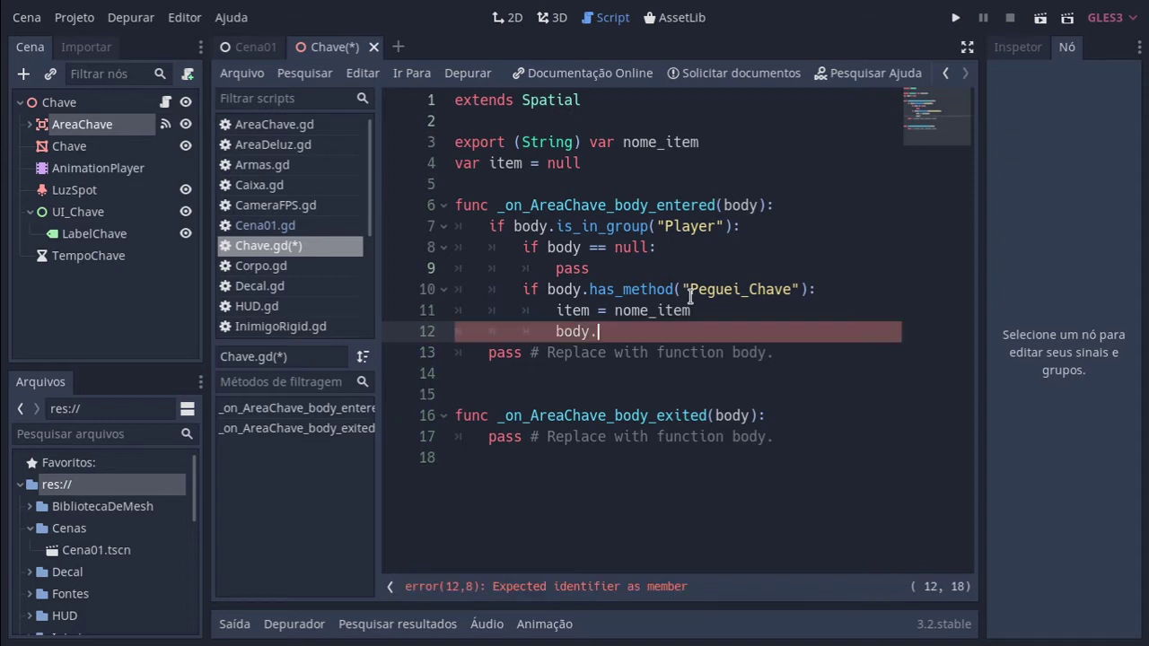
text(P)
text(egu)
text(ei)
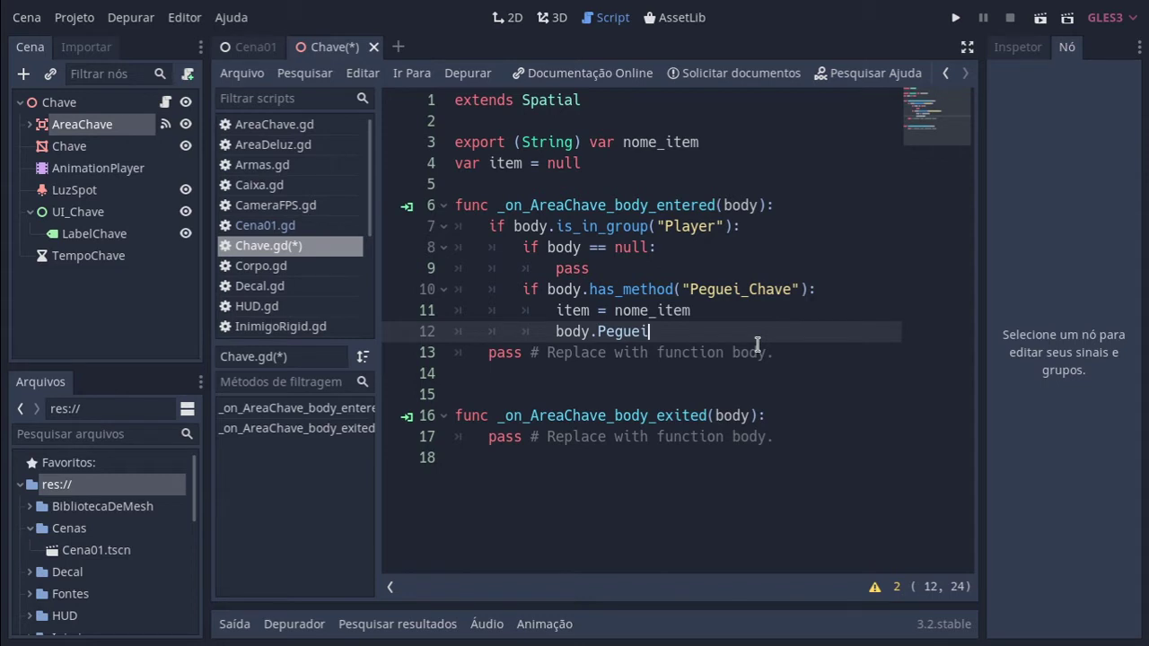
text(_C)
text(have)
text(())
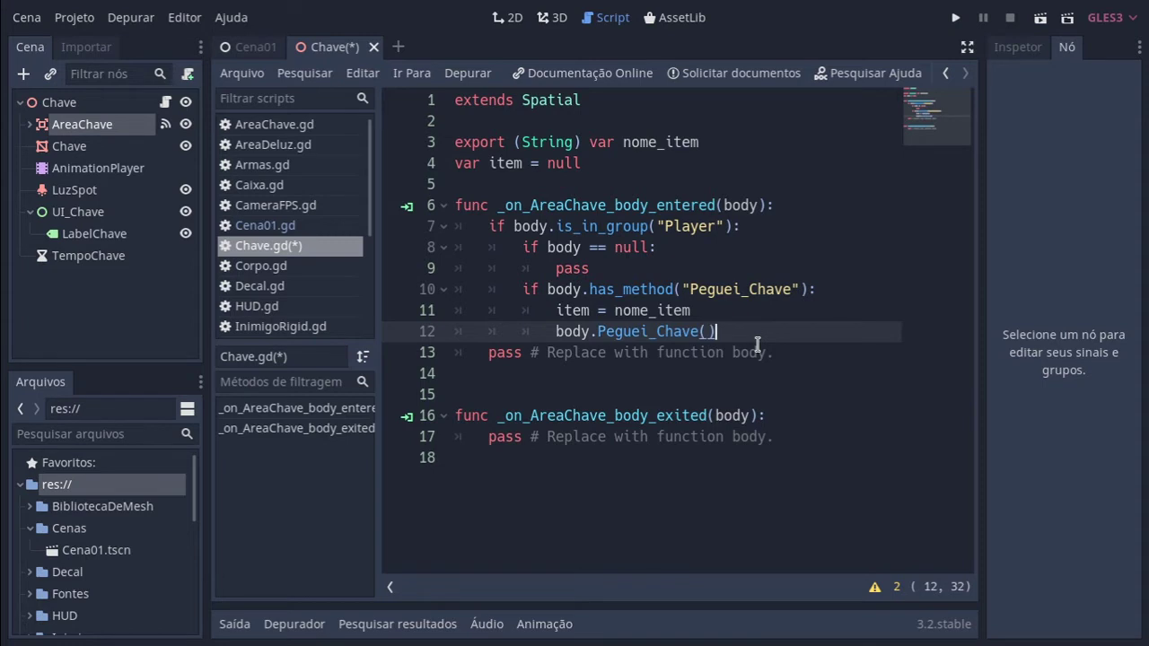
key(Left)
text(it)
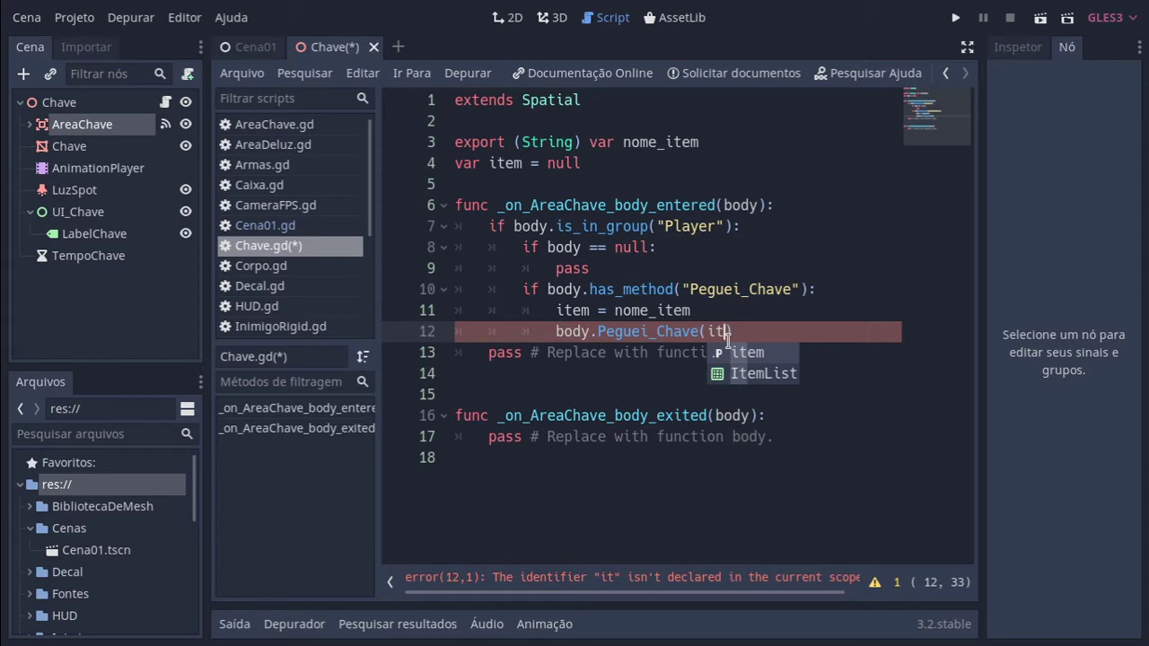
key(Return)
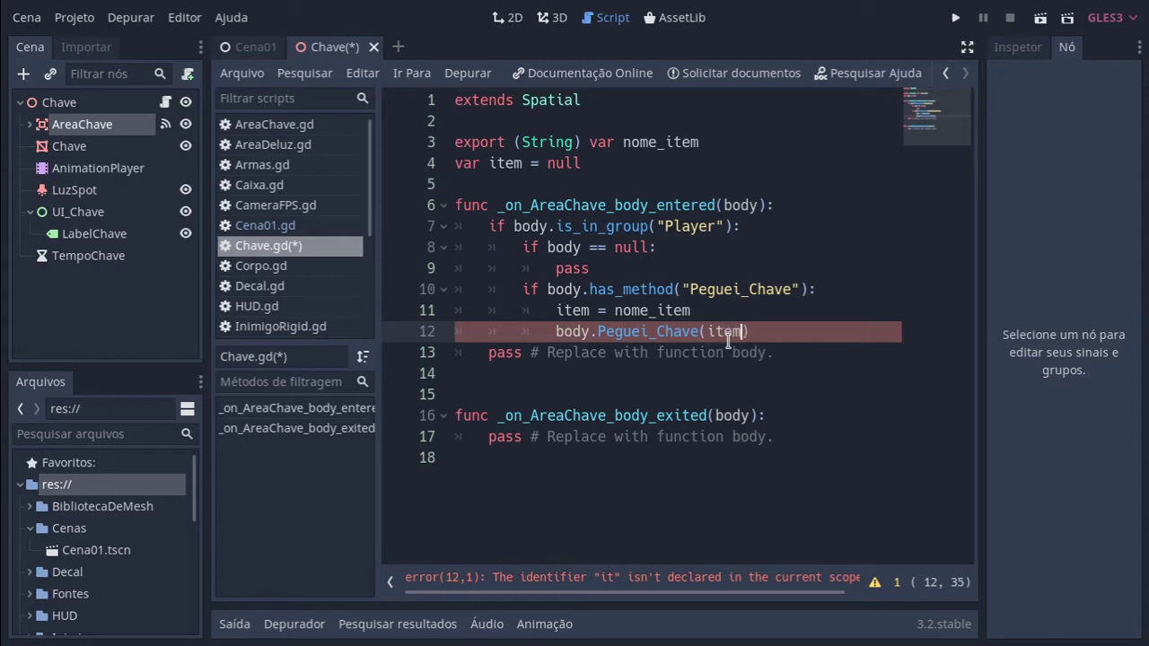
key(Right)
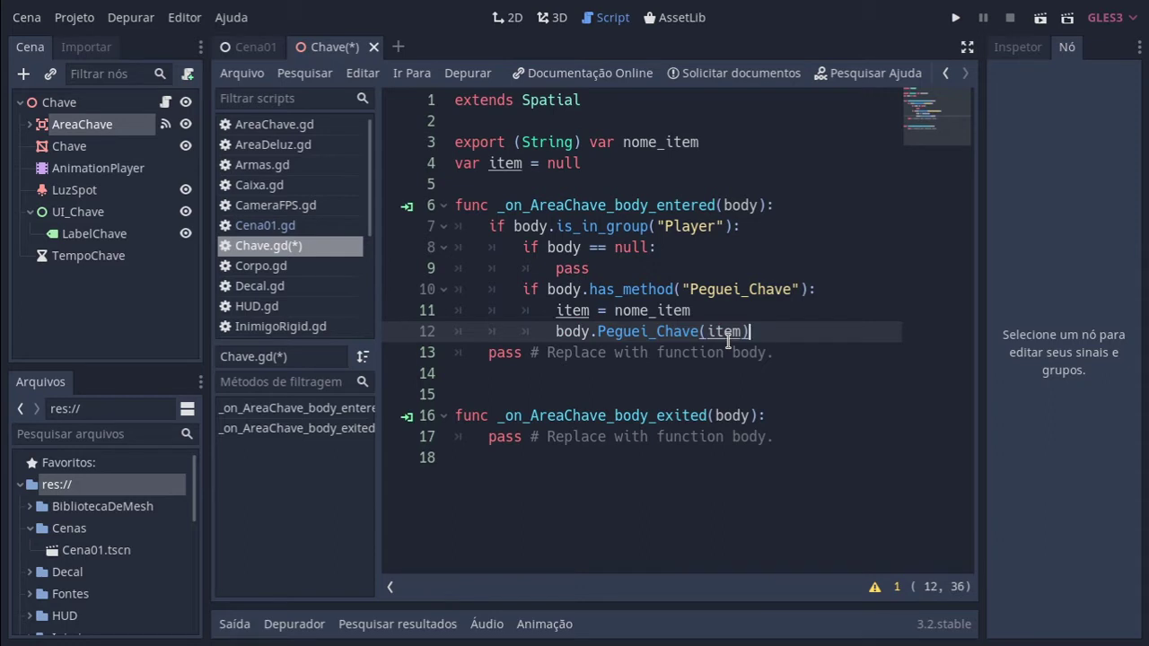
key(ctrl+s)
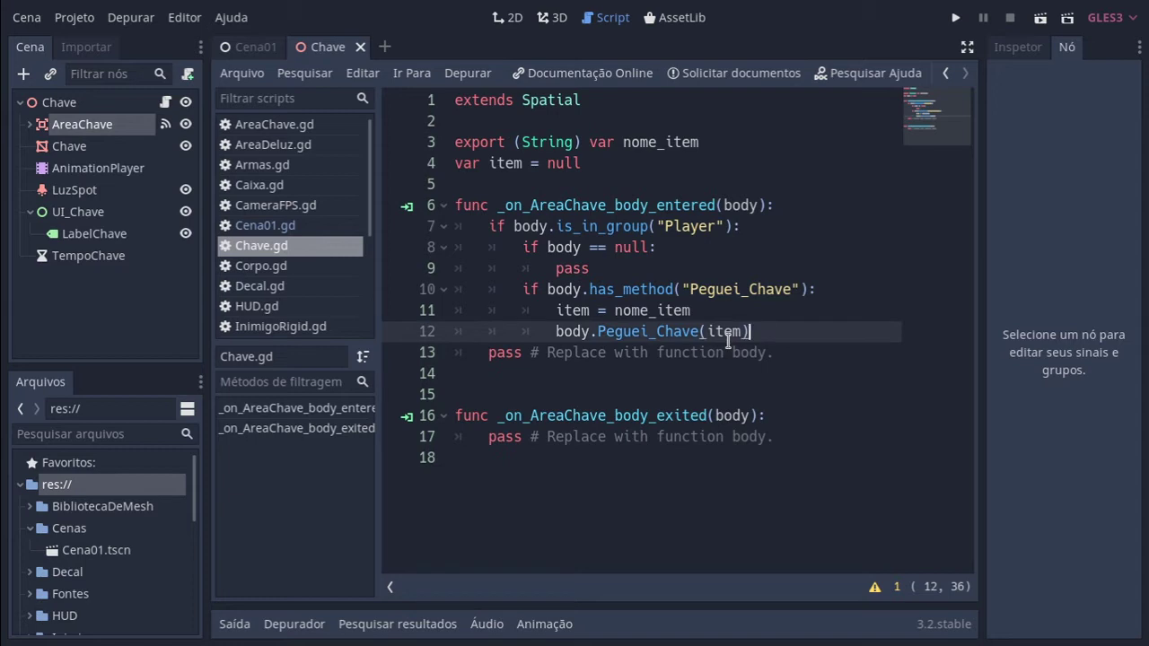
key(Down)
key(Down)
key(Down)
key(Down)
key(Down)
Add item = null inside _on_AreaChave_body_exited using autocomplete for item and null.
key(Up)
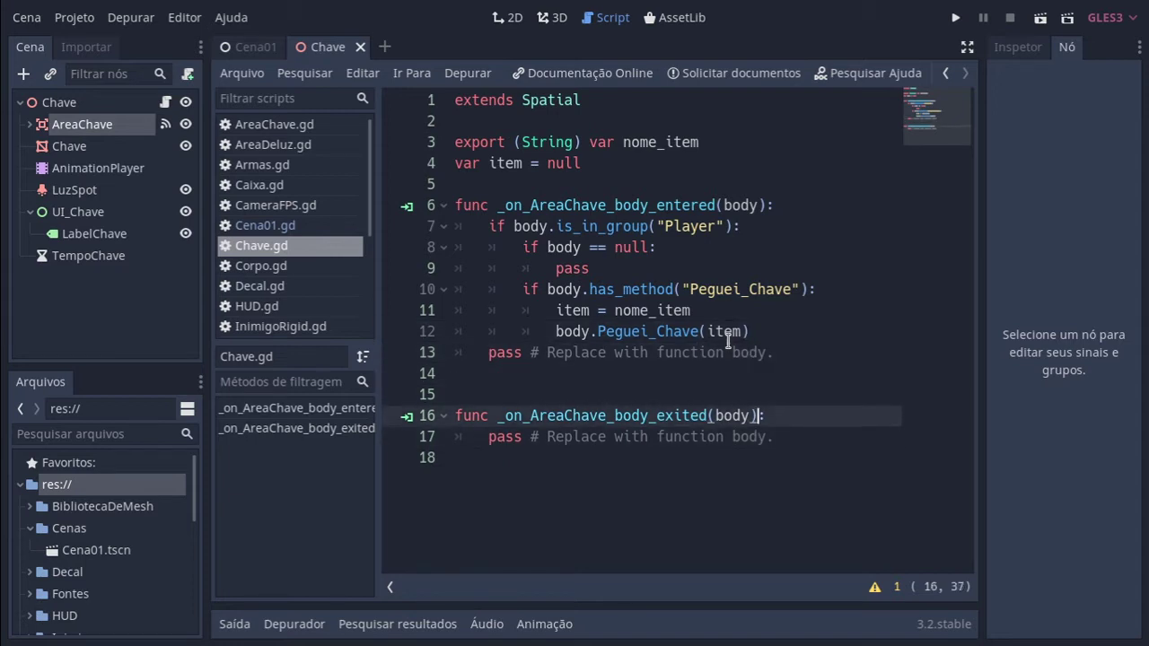
key(End)
key(Return)
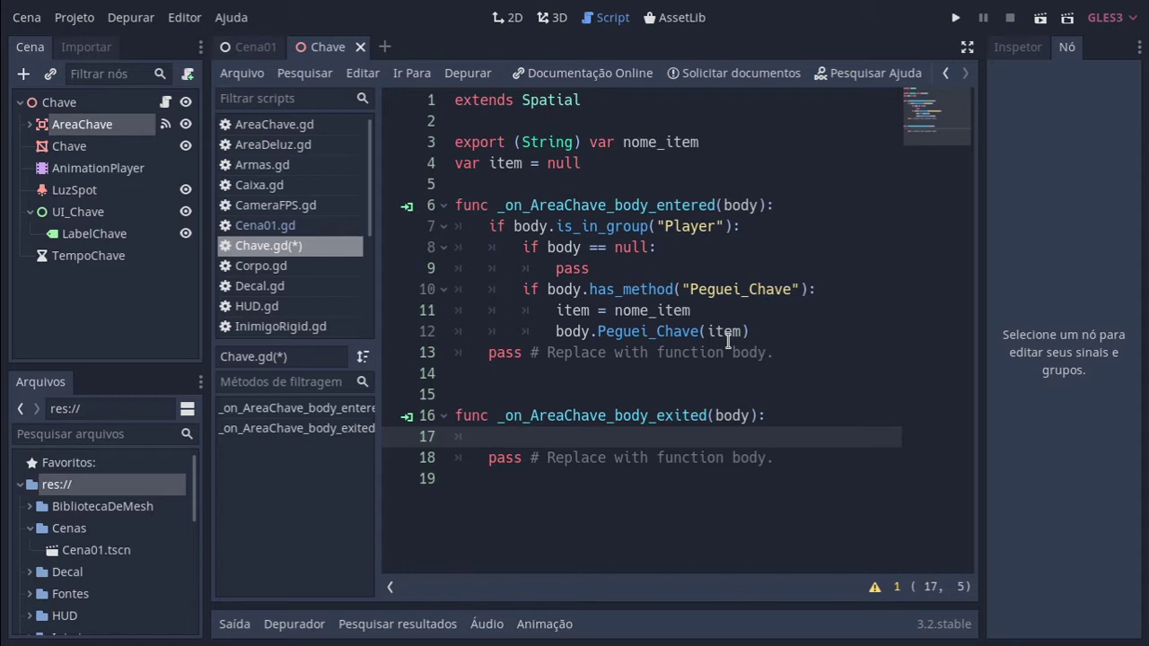
text(it)
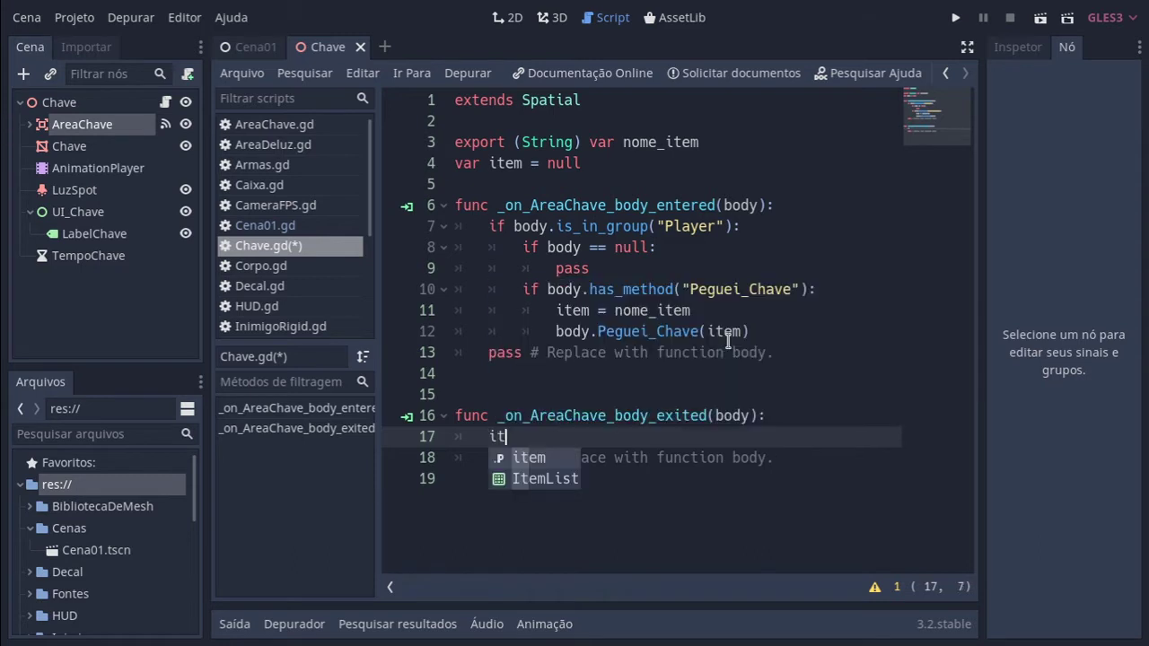
key(Return)
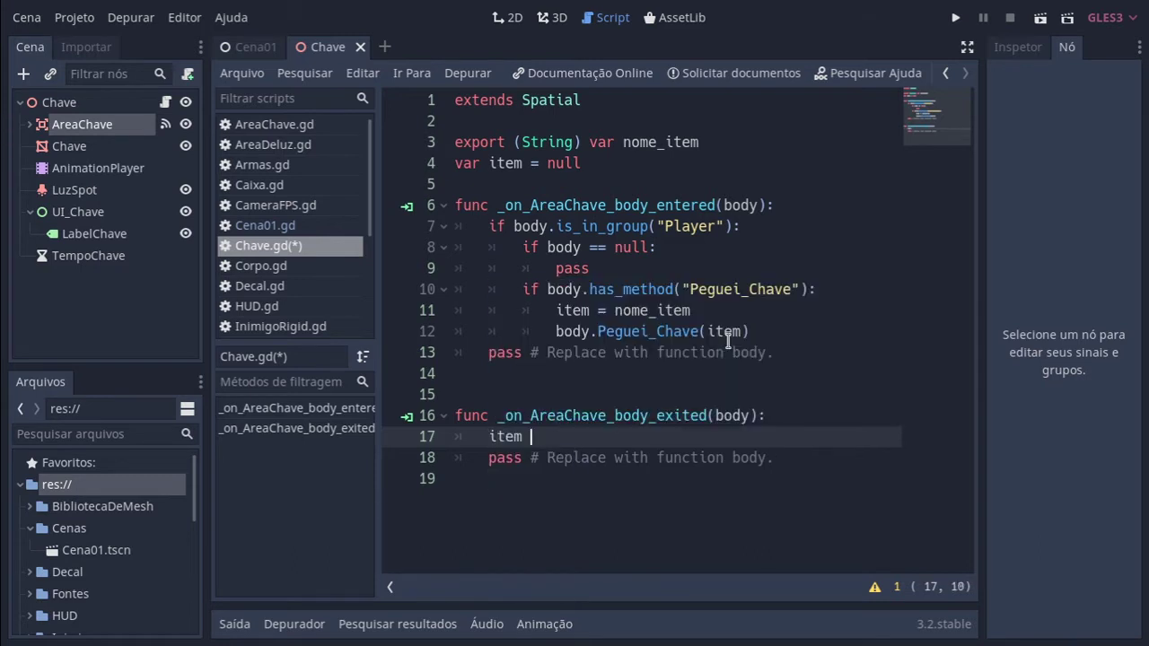
text(= )
text(nu)
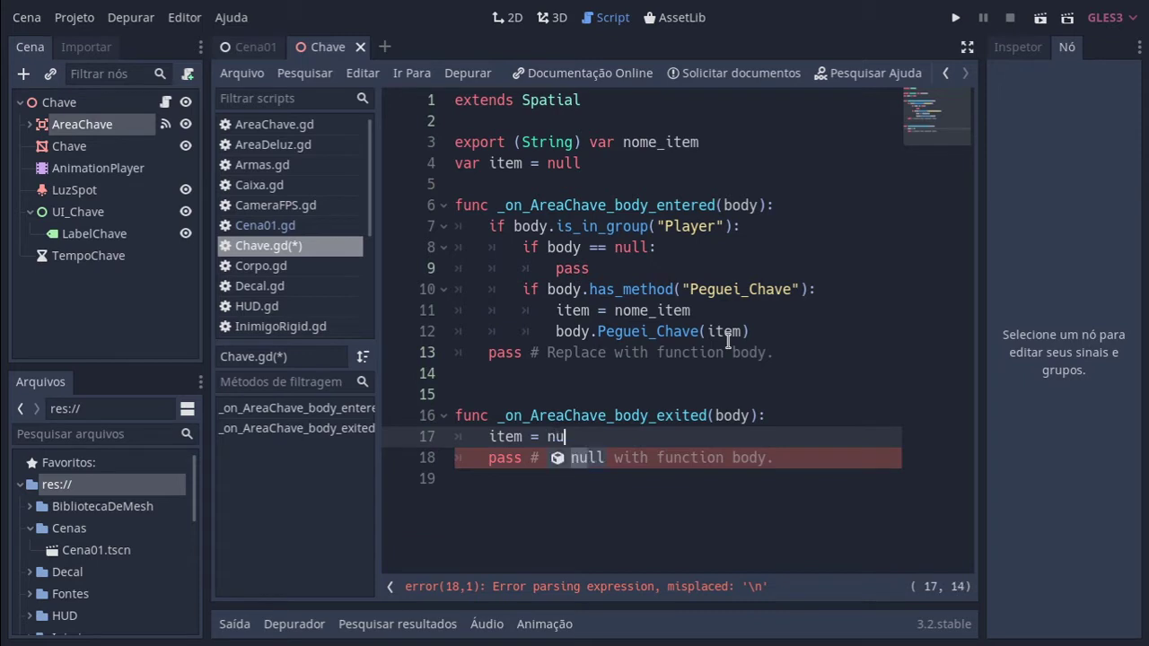
key(Return)
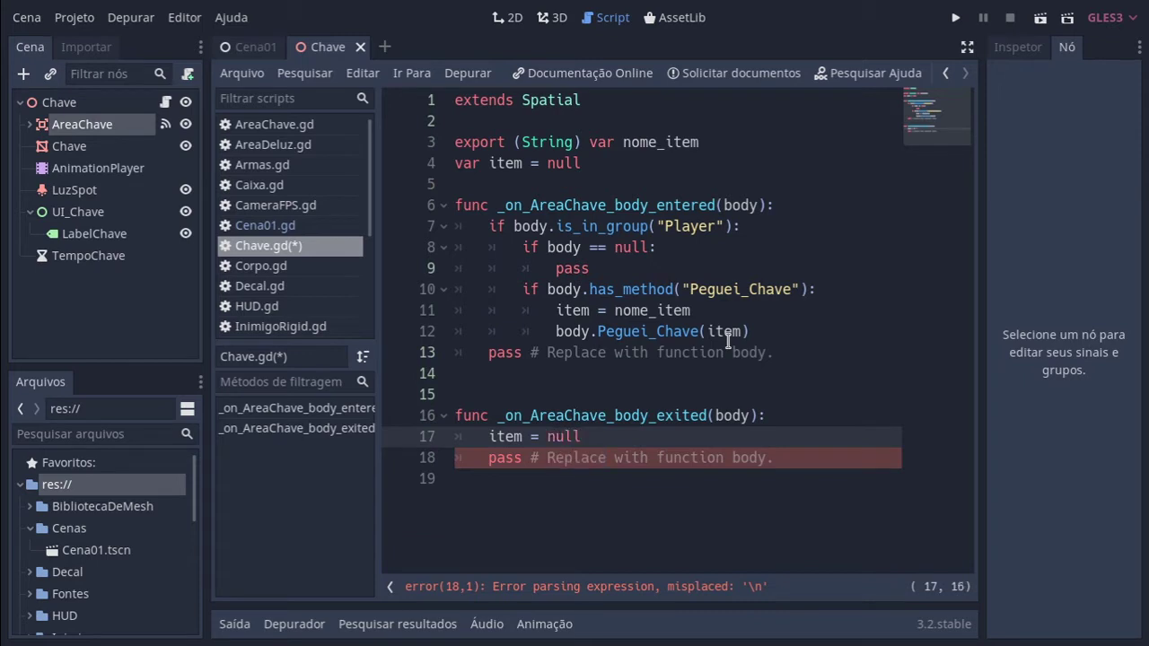
key(Return)
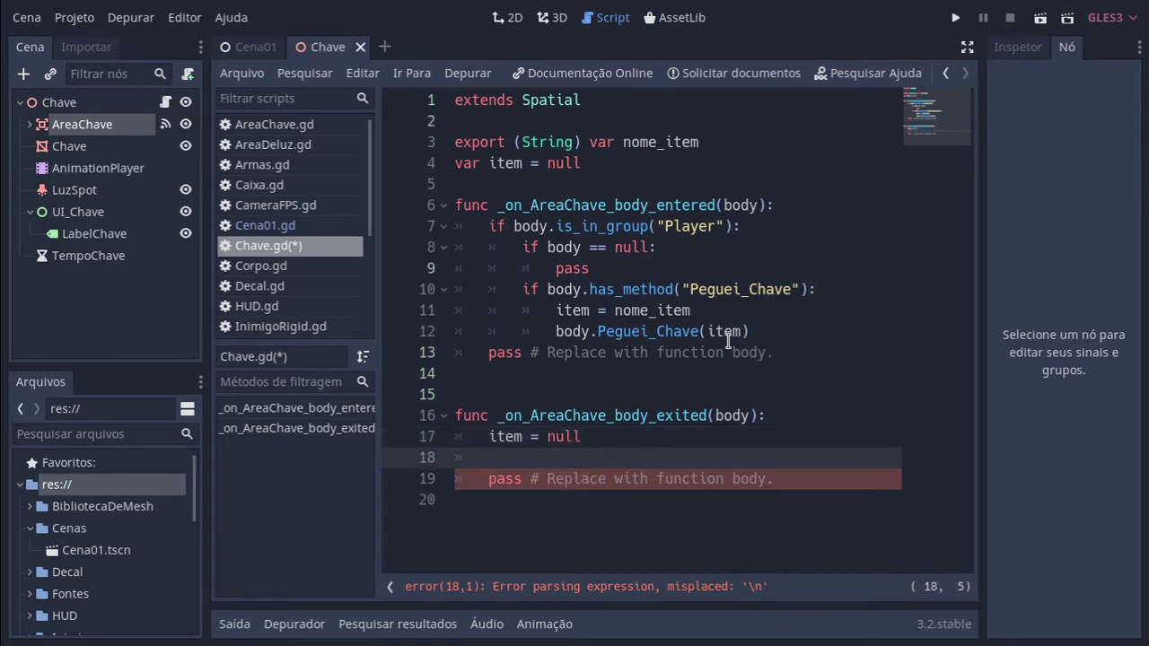
Step the caret back and forth through the new item = null line.
key(Up)
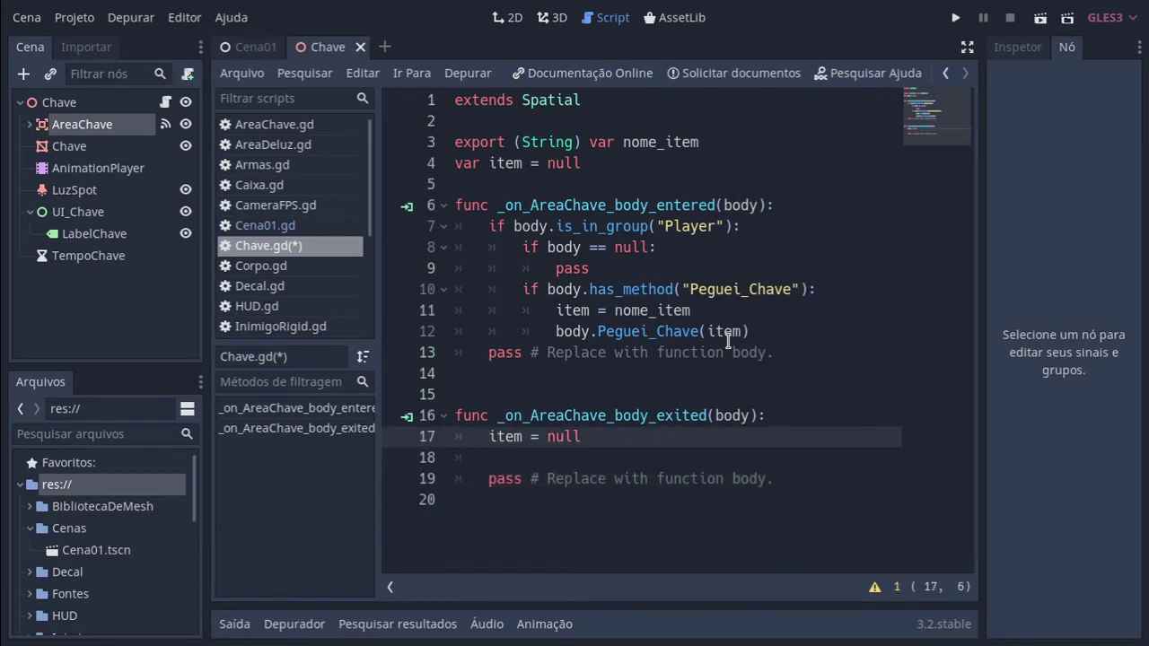
key(Right)
key(Right)
key(Right)
key(Right)
key(Right)
key(Right)
key(Left)
key(Left)
key(Left)
key(Left)
key(Left)
key(Right)
key(Right)
key(Right)
key(Right)
key(Left)
key(Left)
key(Left)
key(Left)
key(Right)
key(Right)
key(Right)
key(Right)
key(Right)
key(Right)
key(Right)
key(Right)
key(Right)
key(Left)
key(Left)
key(Left)
key(Left)
key(Left)
key(Left)
key(Left)
key(Left)
key(Left)
key(Left)
key(Right)
key(Right)
key(Right)
key(Right)
key(Right)
key(Right)
Paste body.Peguei_Chave(item) onto line 18, save Chave.gd, and switch to the Cena01 scene.
drag(556, 332, 749, 332)
key(ctrl+c)
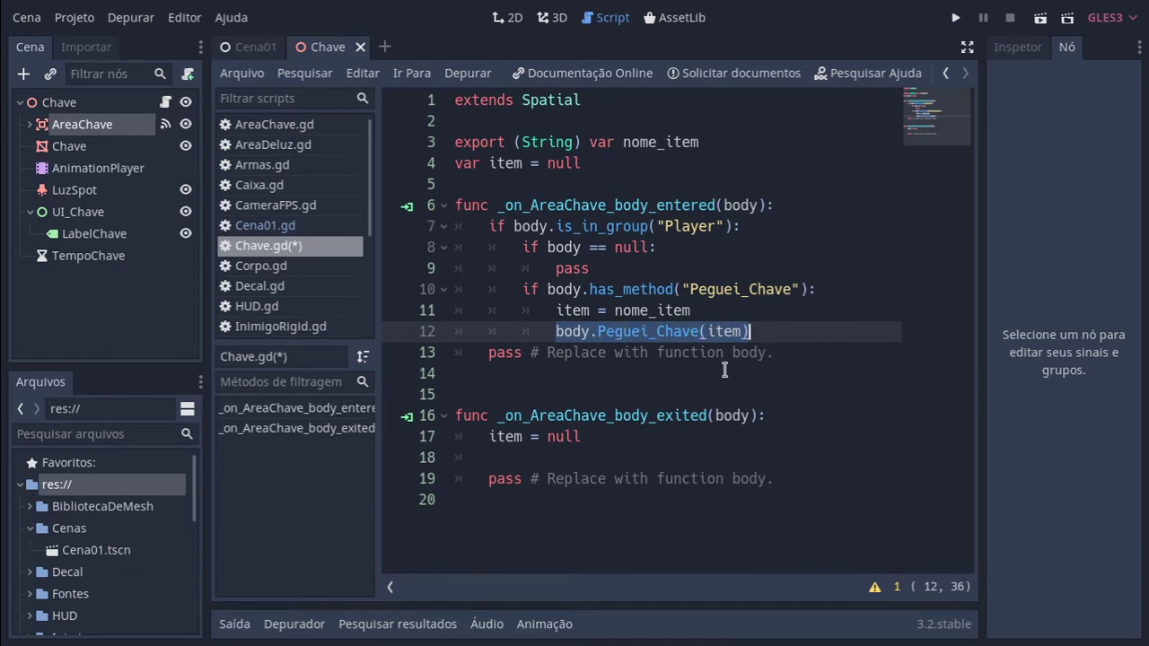
click(631, 464)
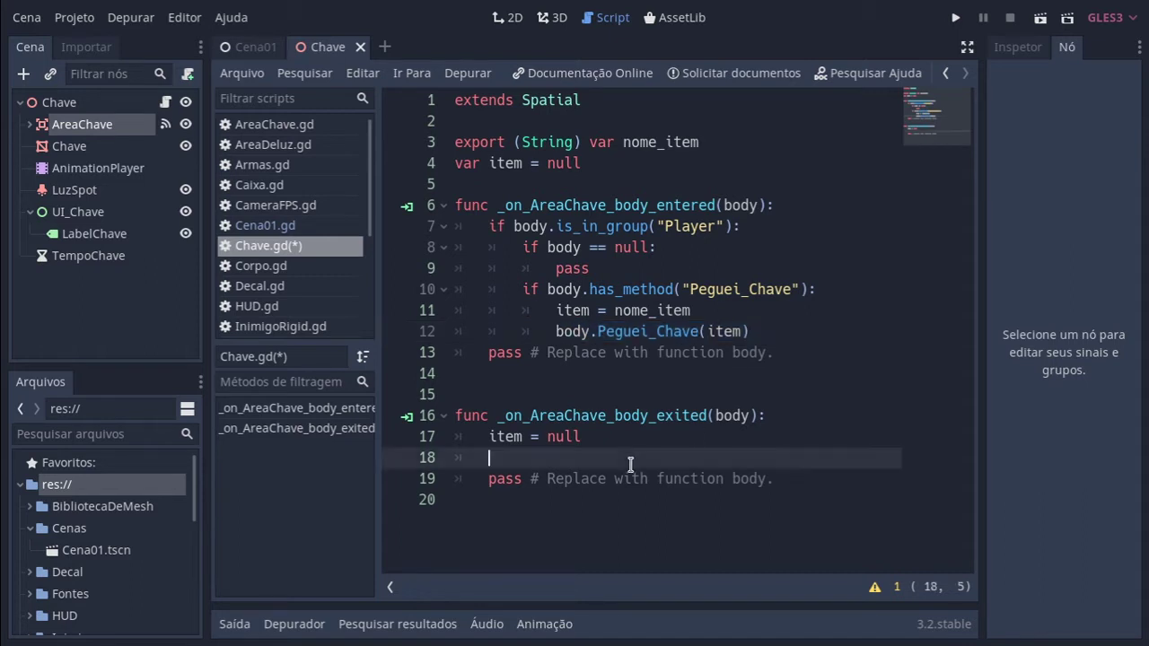
key(ctrl+v)
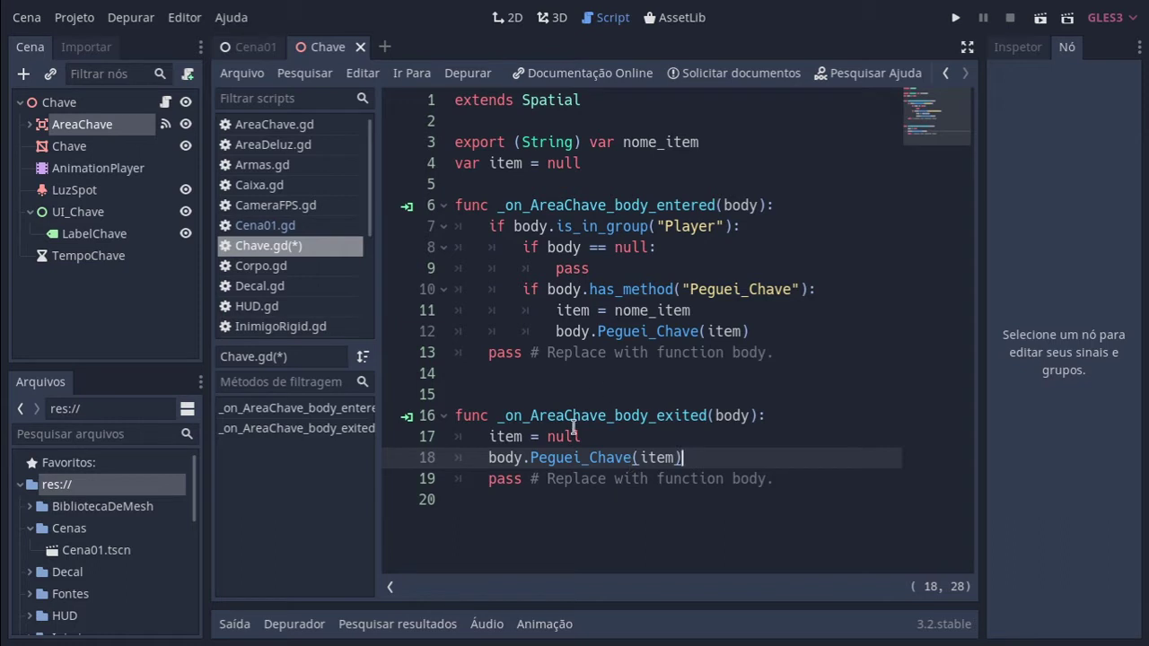
key(ctrl+s)
click(243, 52)
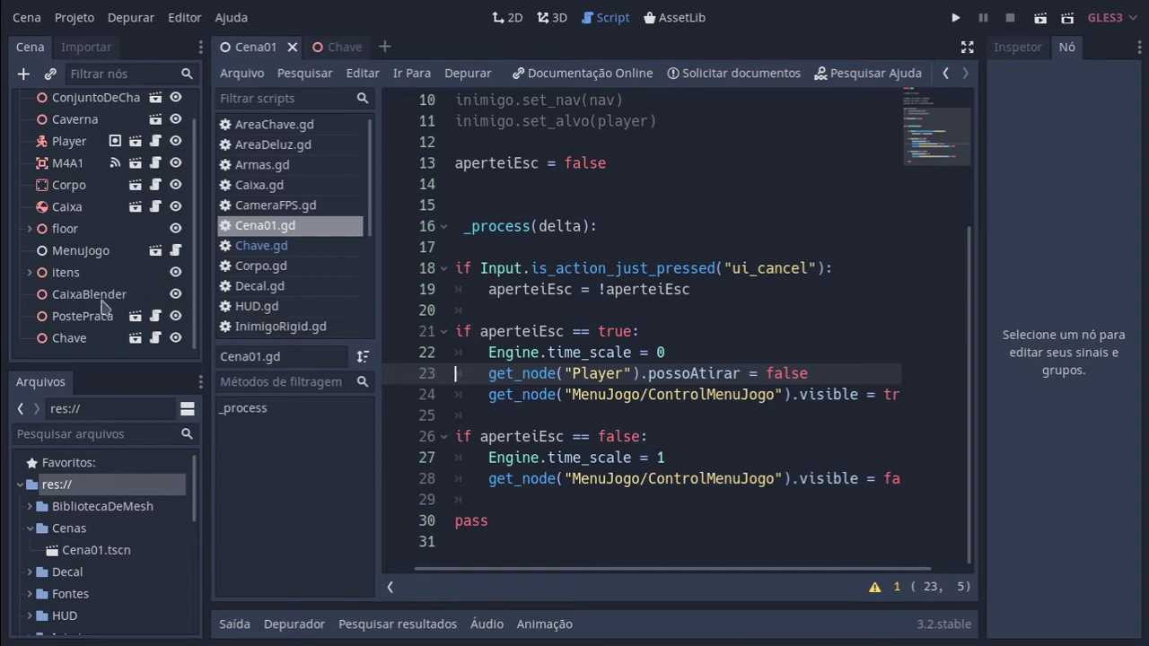
Open the Player node's Player.gd and scroll to the 'ITENS PEGO PELO PLAYER' comment block.
click(137, 143)
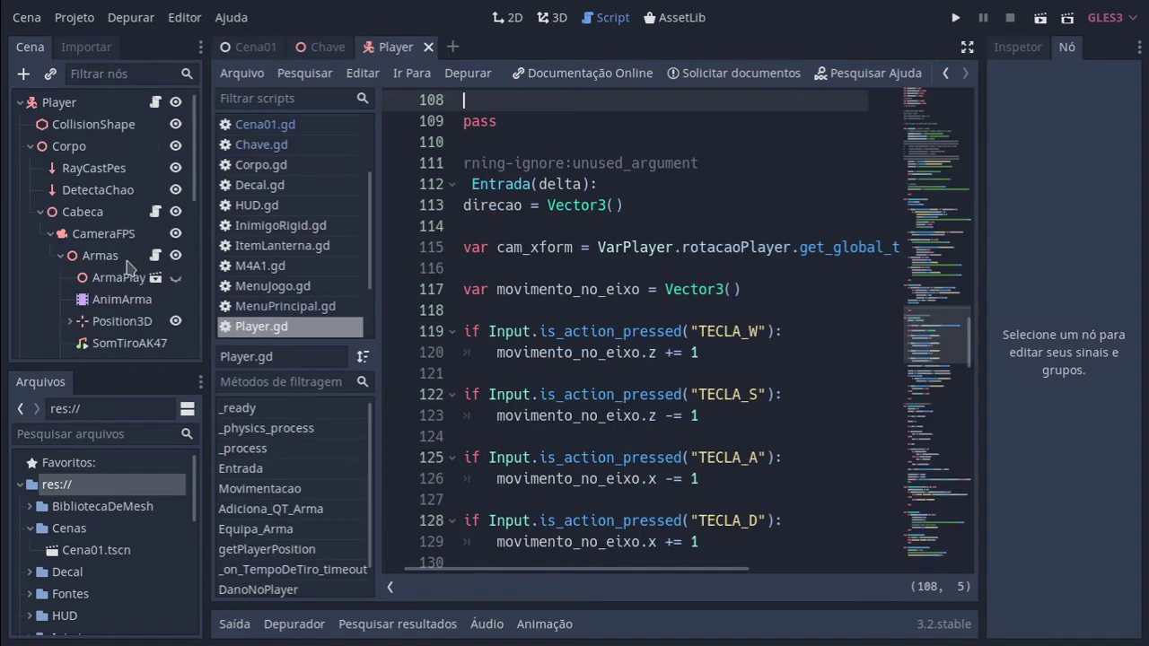
click(39, 212)
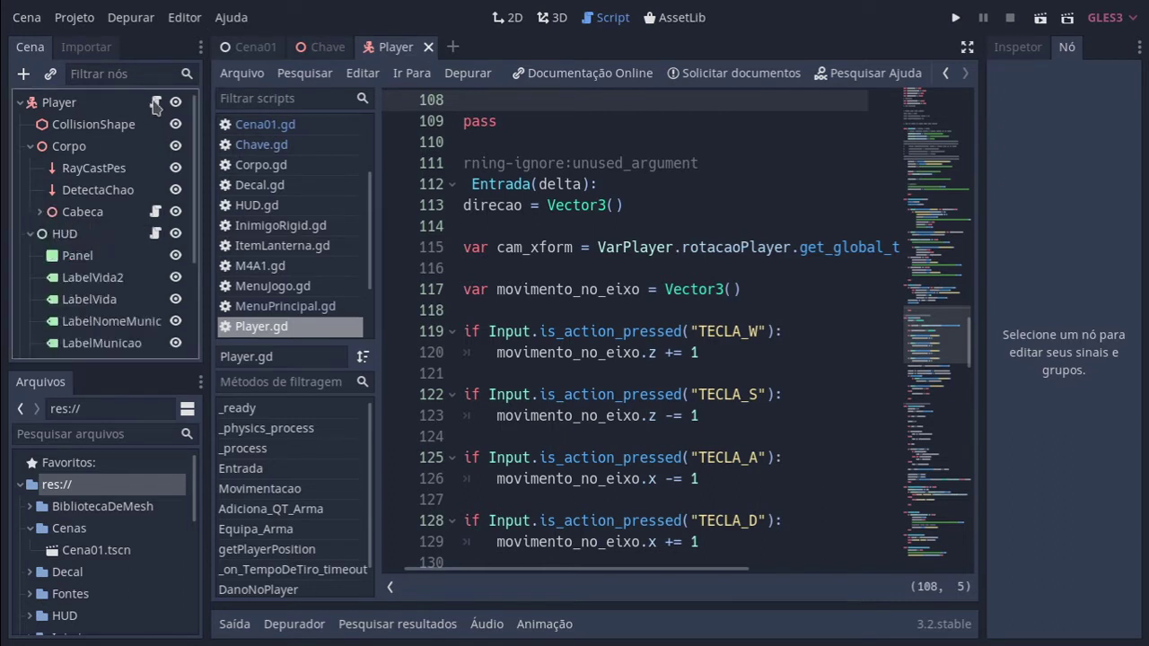
click(155, 106)
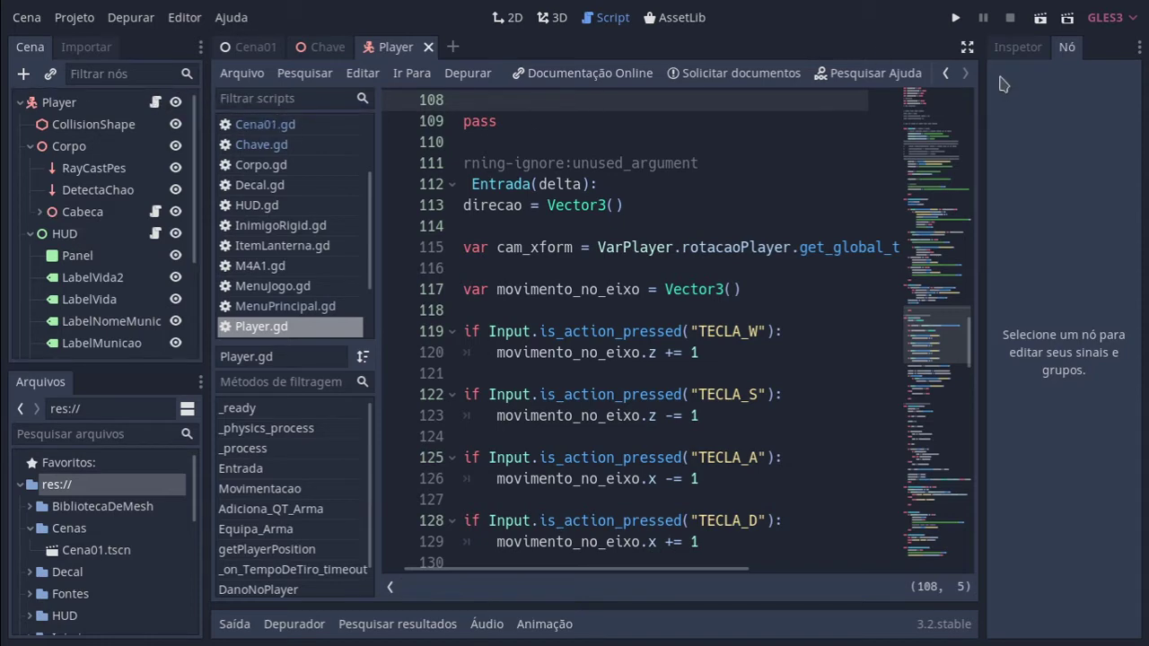
click(967, 46)
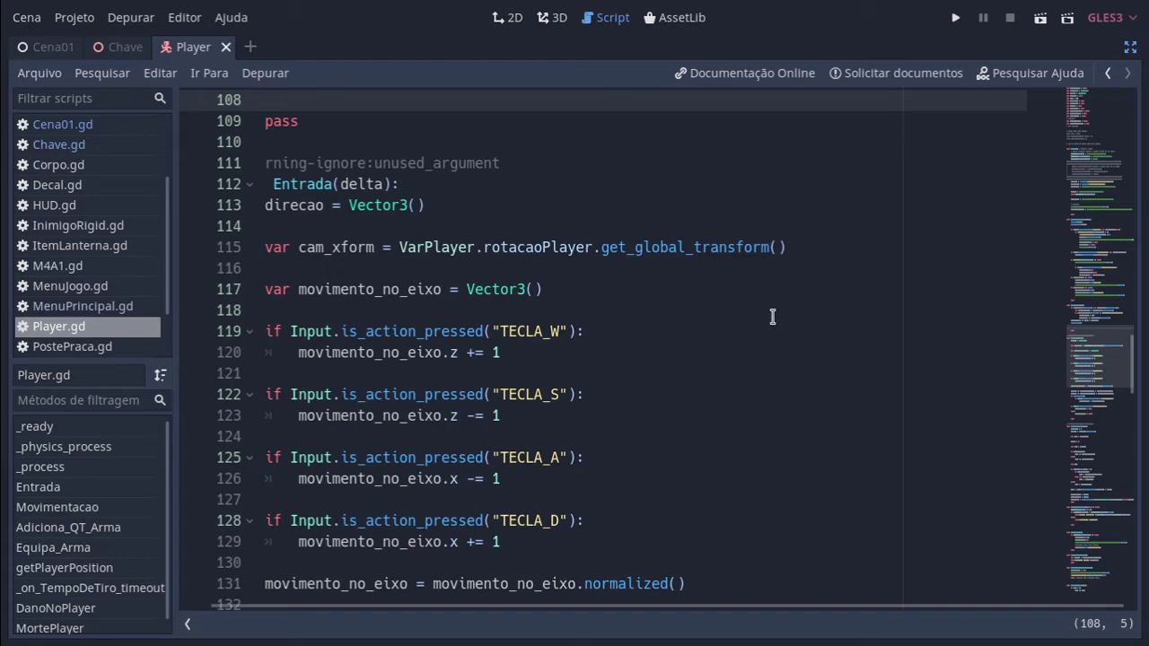
scroll(705, 339, up, 5)
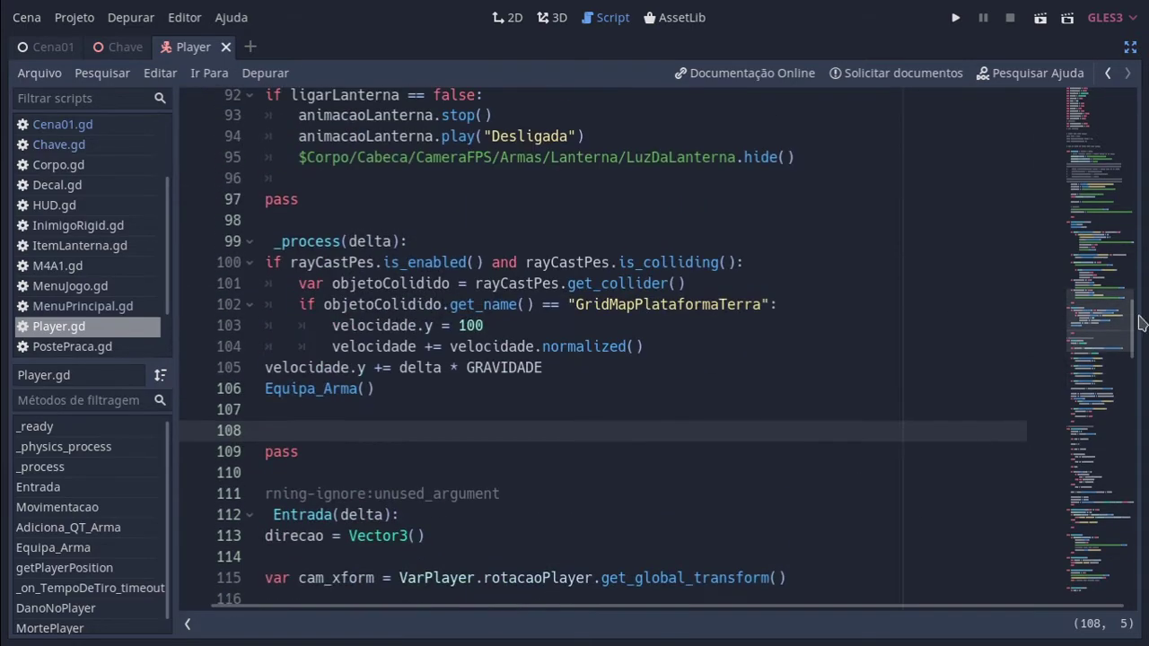
mouse_move(1140, 324)
mouse_down()
mouse_move(1136, 121)
mouse_move(1136, 175)
mouse_up()
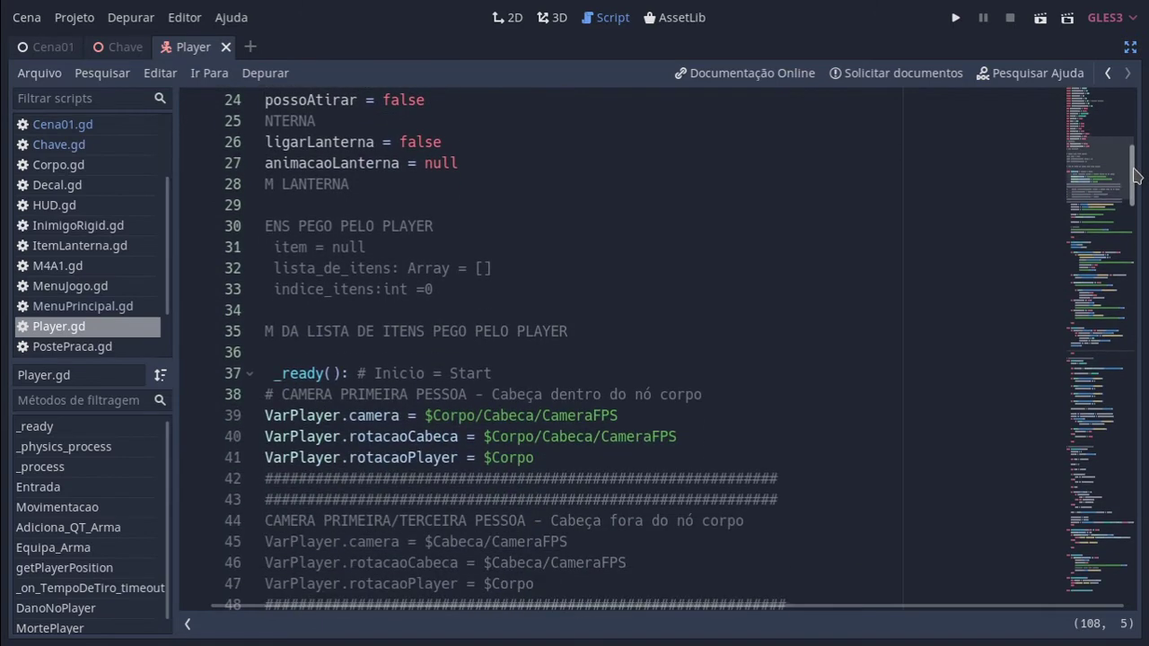
drag(620, 606, 451, 607)
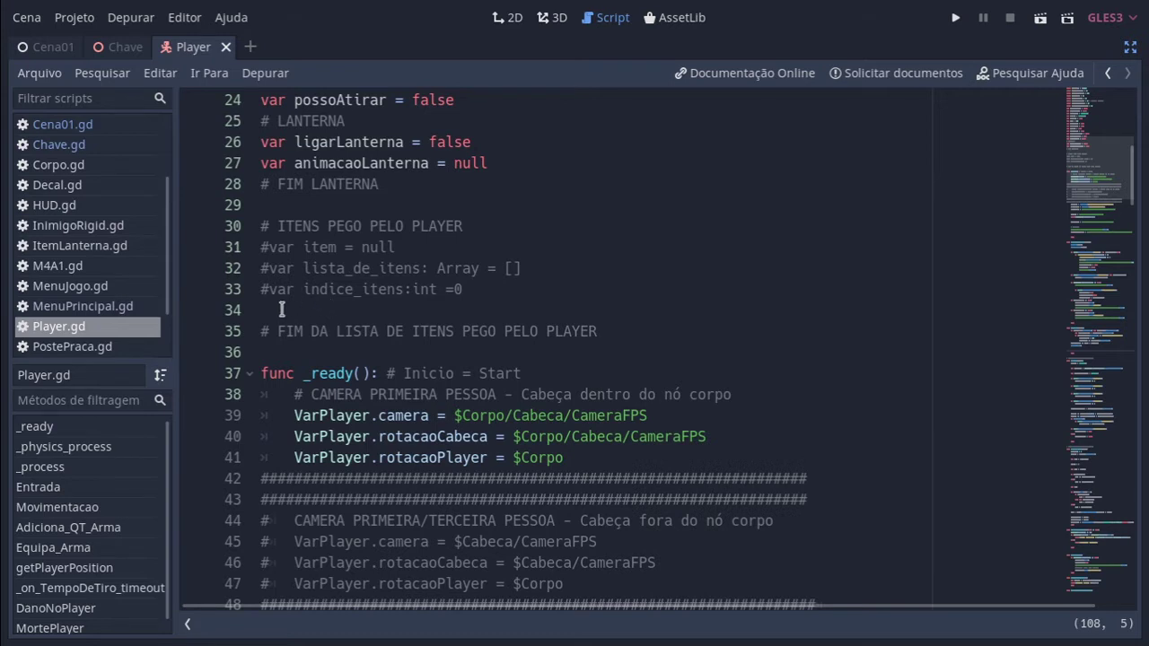
Uncomment the item, lista_de_itens and indice_itens declarations on lines 31–33.
click(267, 248)
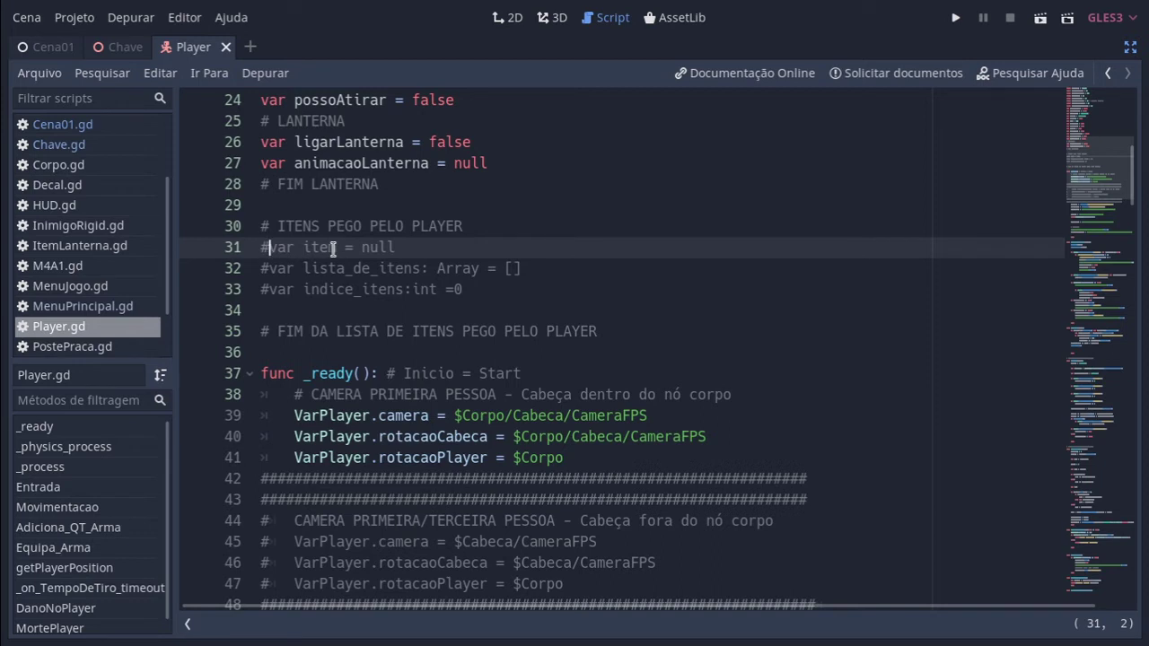
key(BackSpace)
key(Down)
key(Delete)
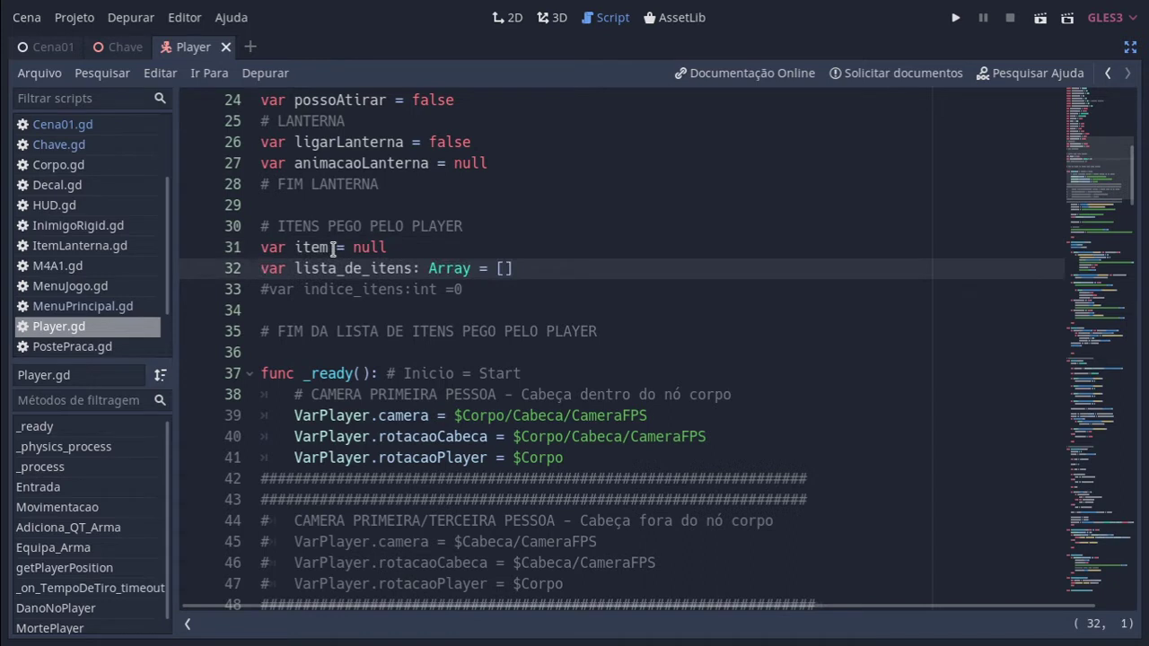
key(Down)
key(Delete)
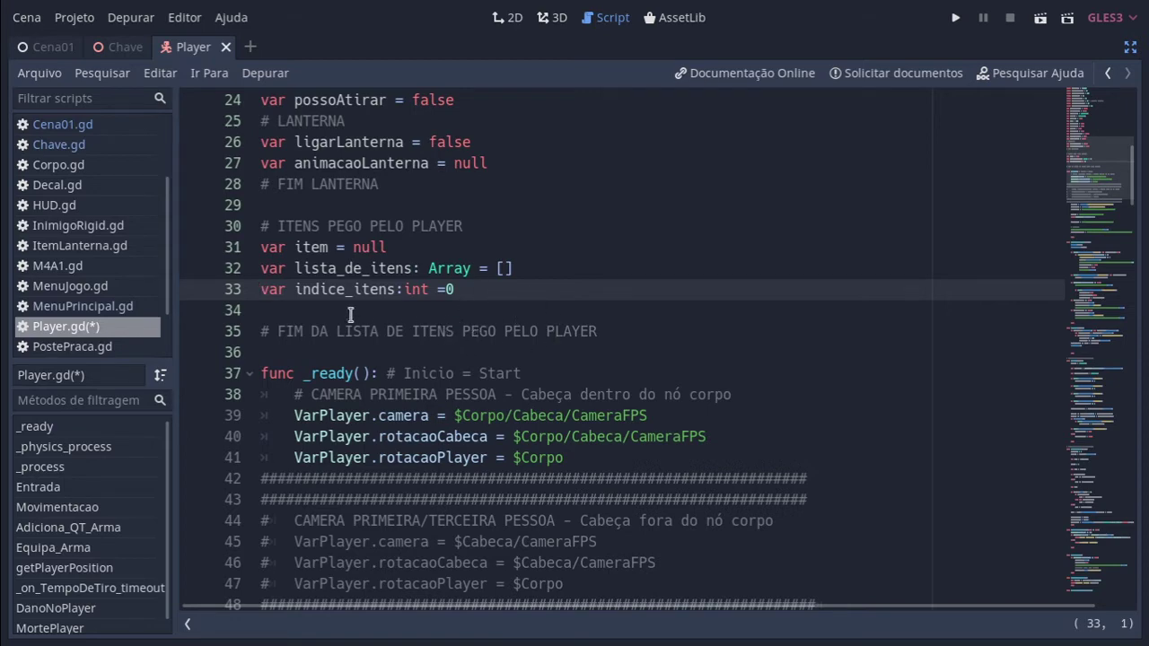
Scroll to the end of Player.gd and place the caret after MortePlayer on line 223.
scroll(537, 392, down, 3)
scroll(521, 403, up, 4)
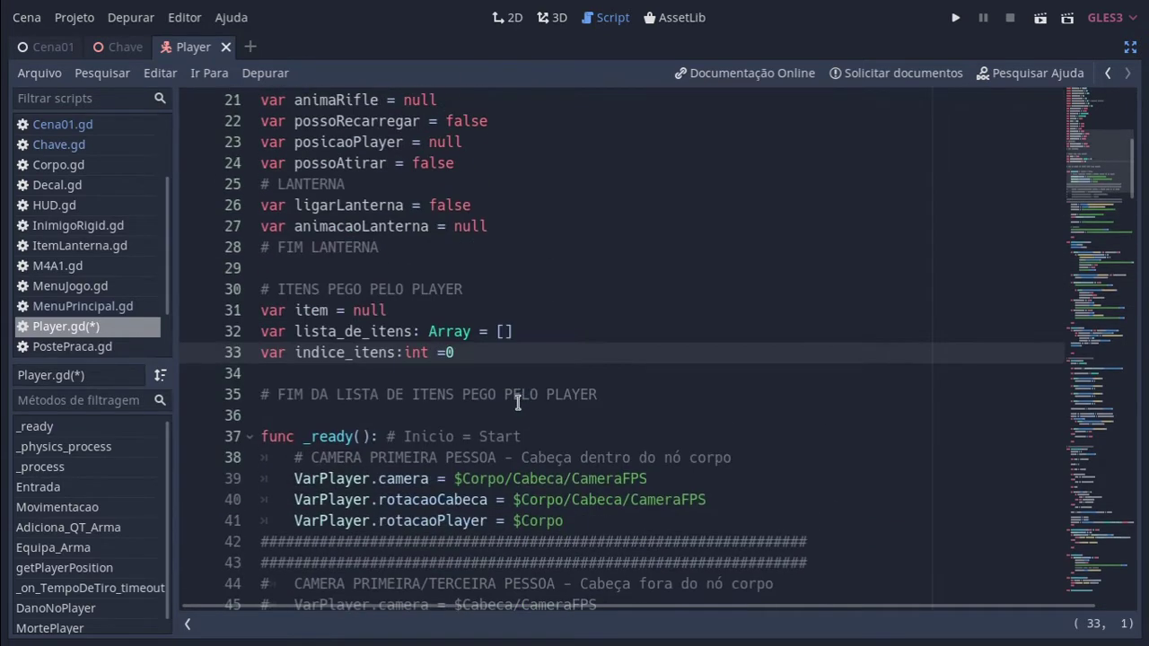
scroll(489, 389, down, 3)
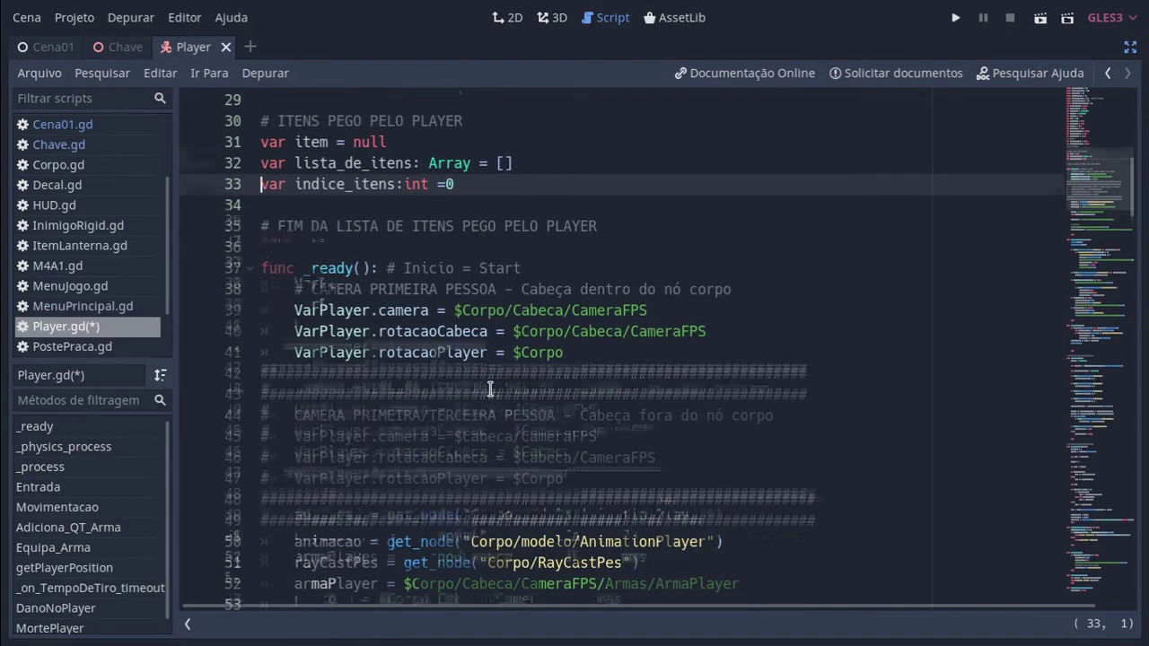
scroll(489, 389, down, 5)
scroll(490, 388, down, 2)
scroll(490, 392, down, 8)
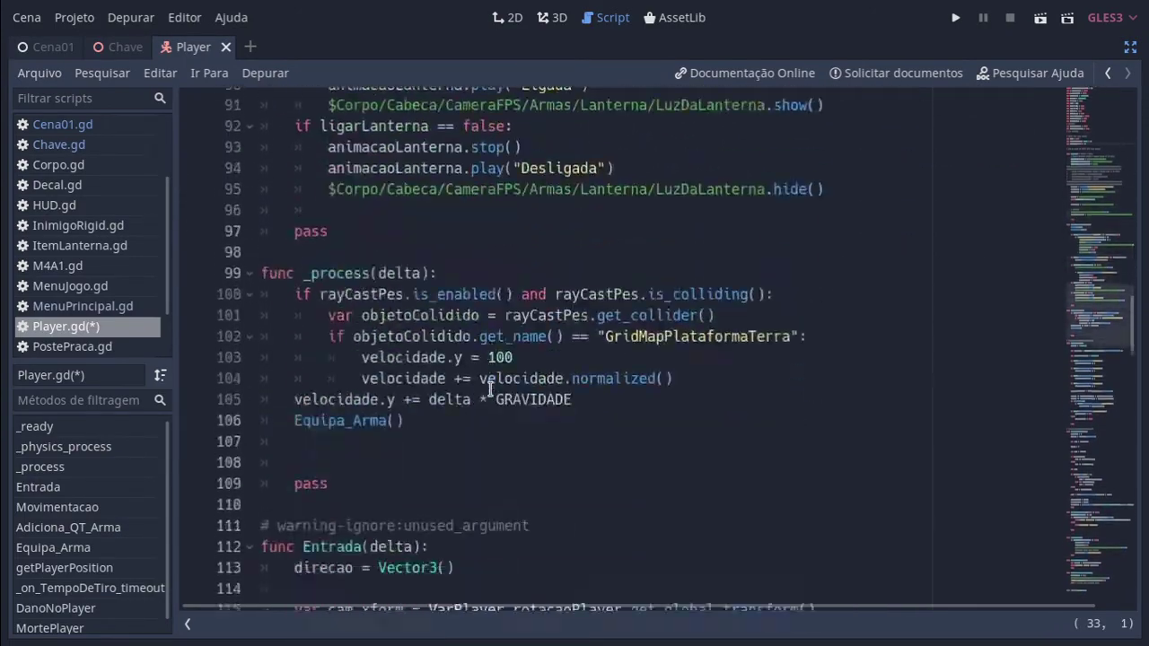
scroll(490, 392, down, 5)
scroll(490, 392, down, 7)
scroll(490, 392, down, 7)
scroll(490, 392, down, 4)
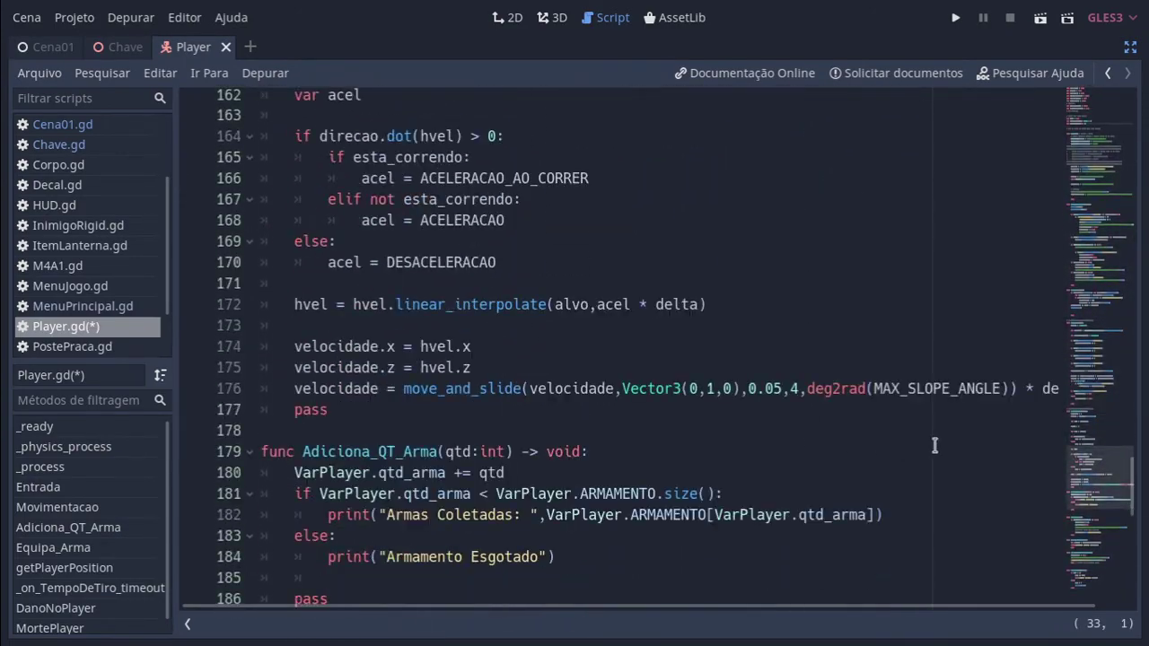
drag(1134, 503, 1144, 593)
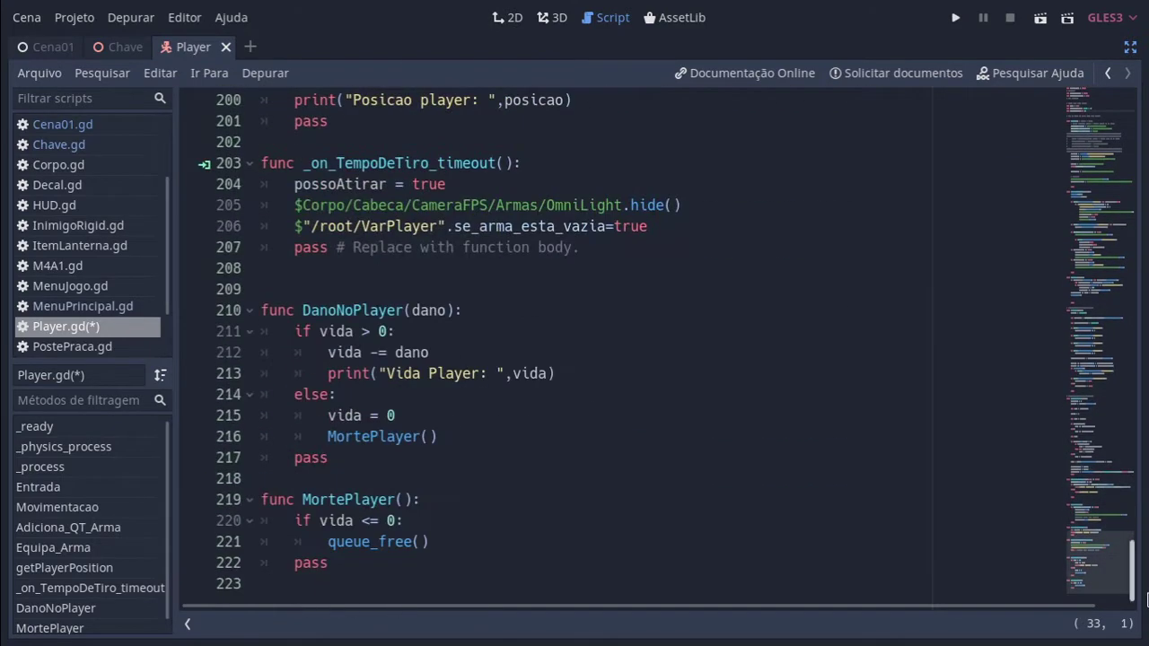
click(428, 589)
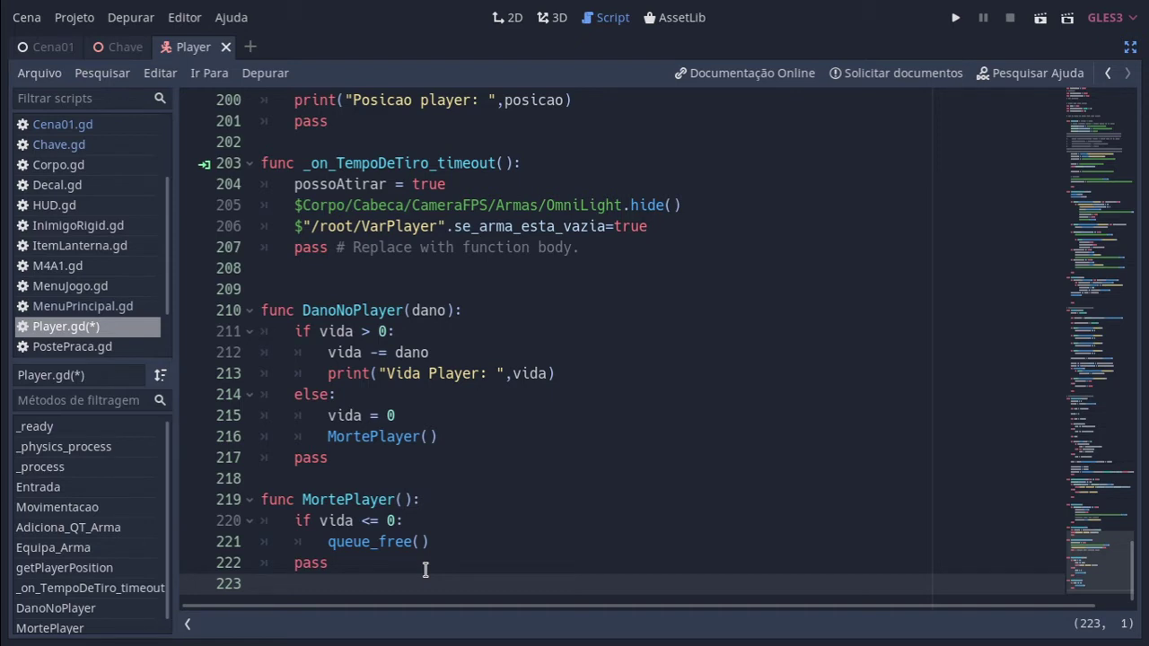
Declare func Peguei_Chave() on a new line 224 below MortePlayer.
key(Return)
text(fu)
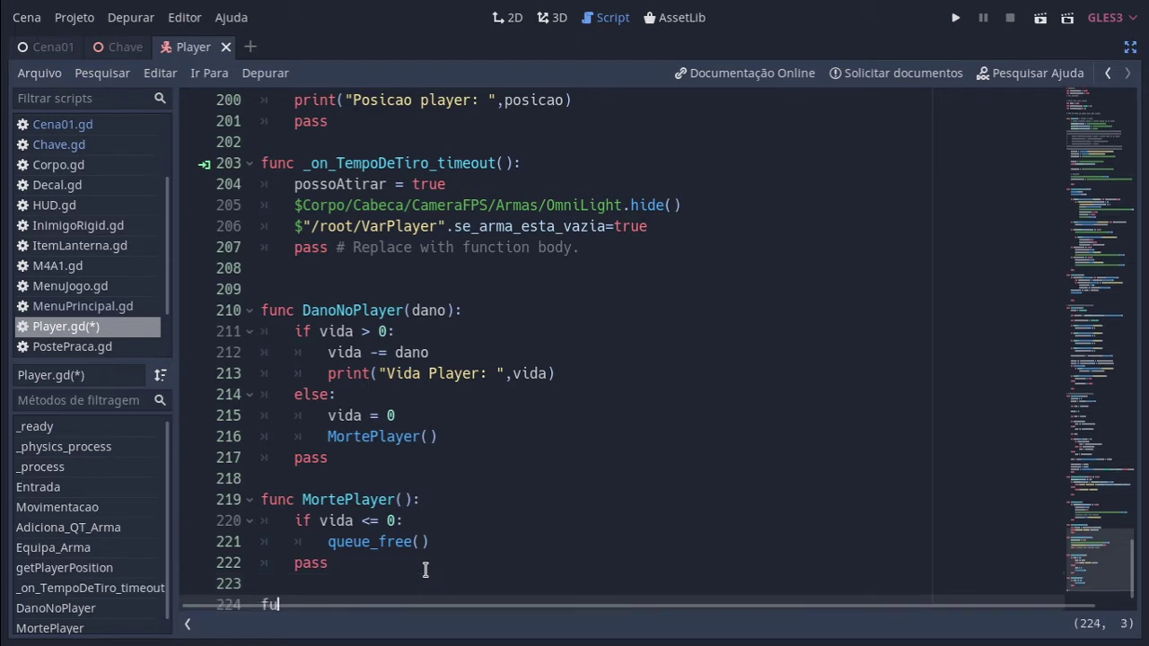
key(Return)
key(Return)
key(Return)
key(Return)
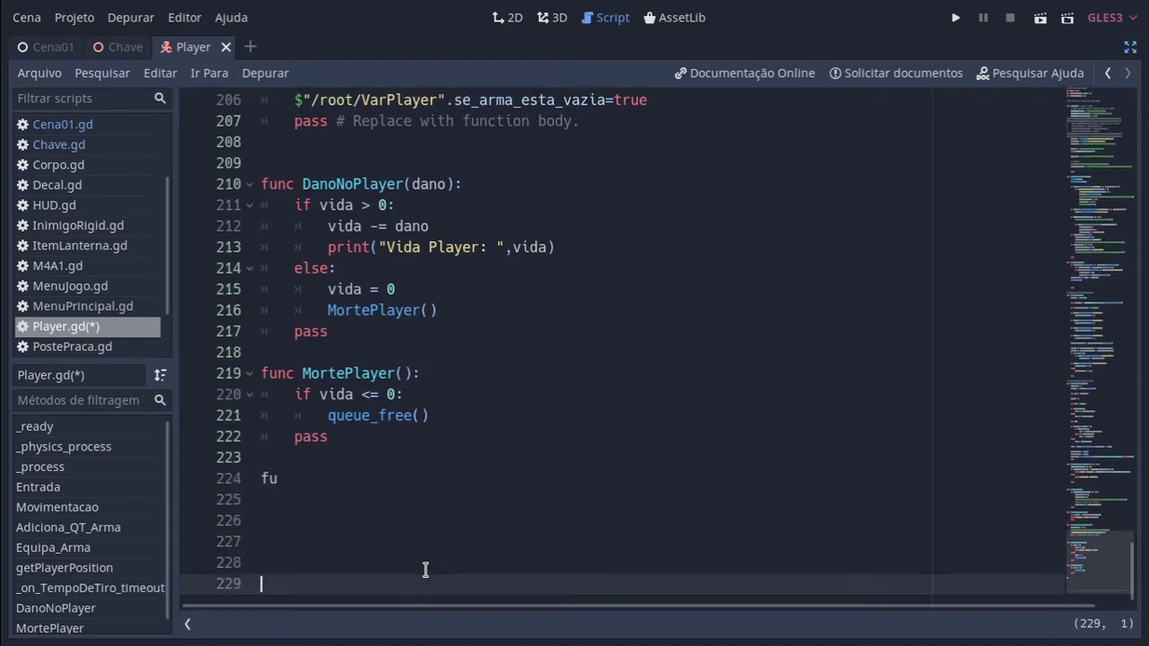
key(Up)
key(Up)
key(Up)
key(Up)
key(Up)
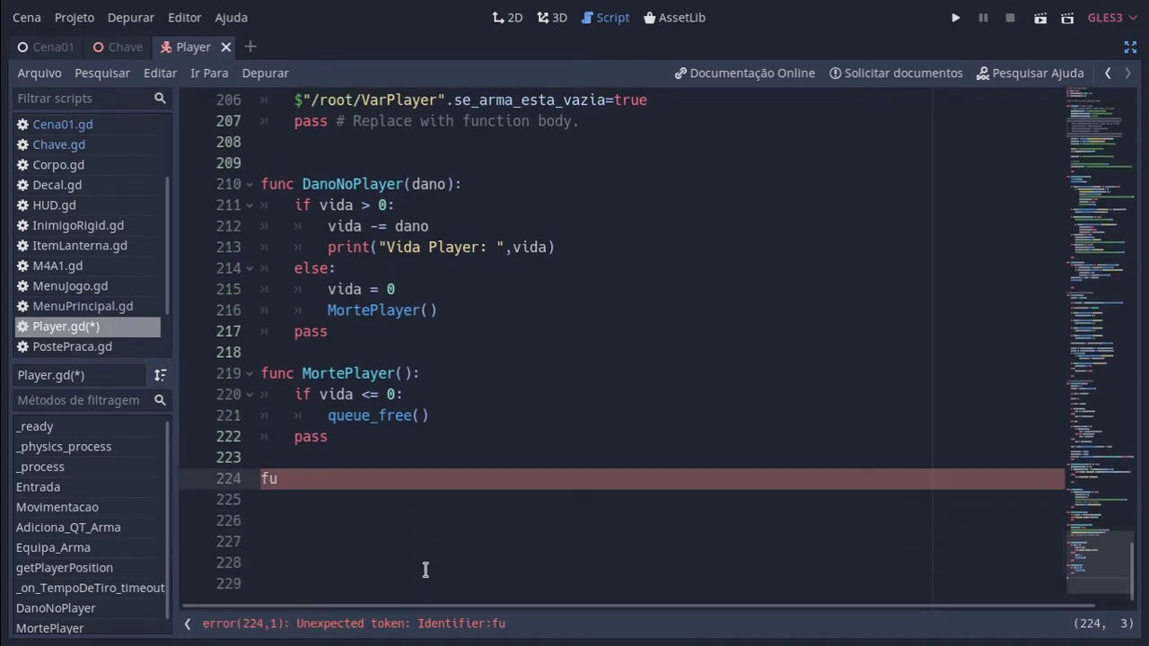
text(nc )
text(Peguei_)
text(Chave)
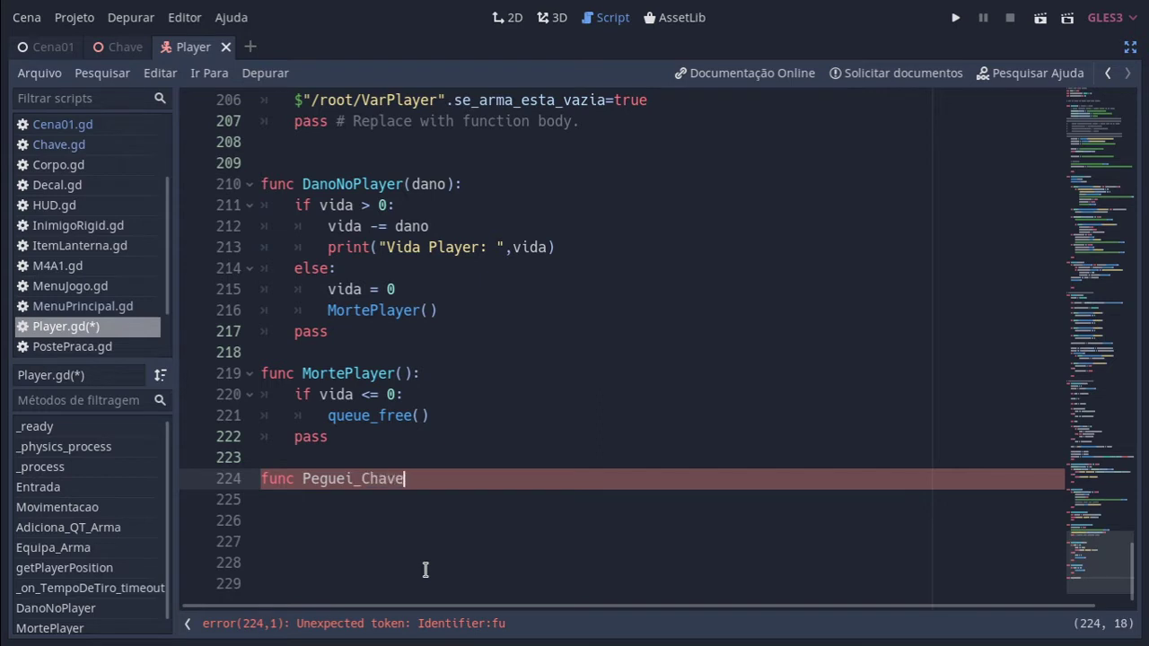
text(())
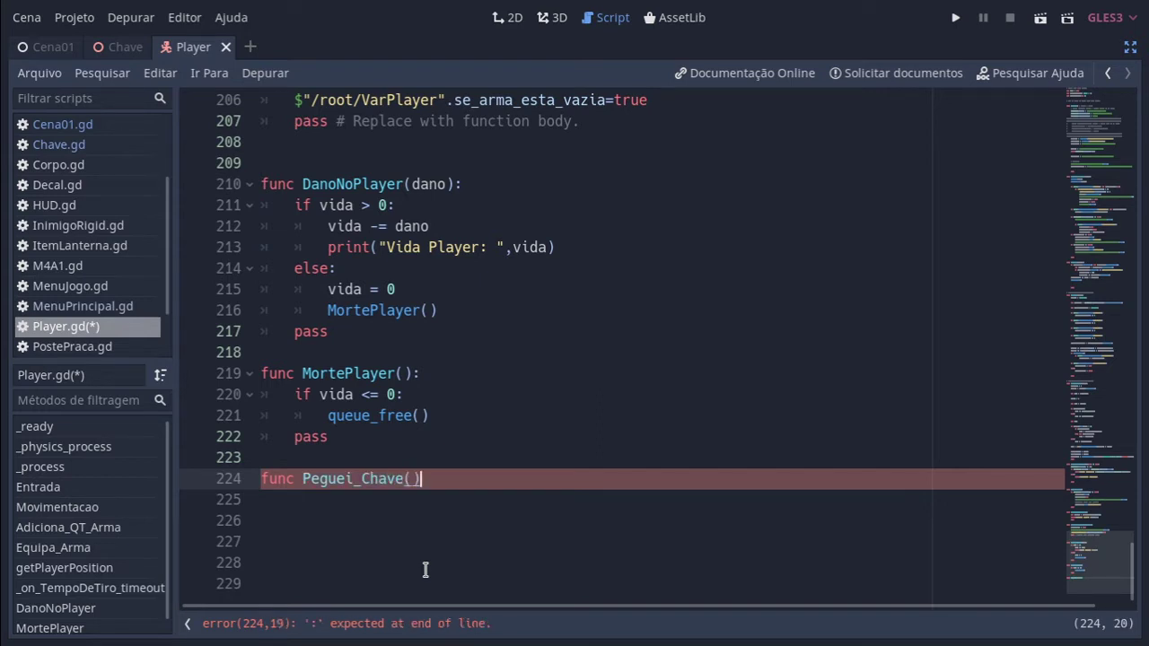
key(Left)
Add an objetoItem parameter to Peguei_Chave and give it an indented body containing pass.
drag(302, 482, 408, 480)
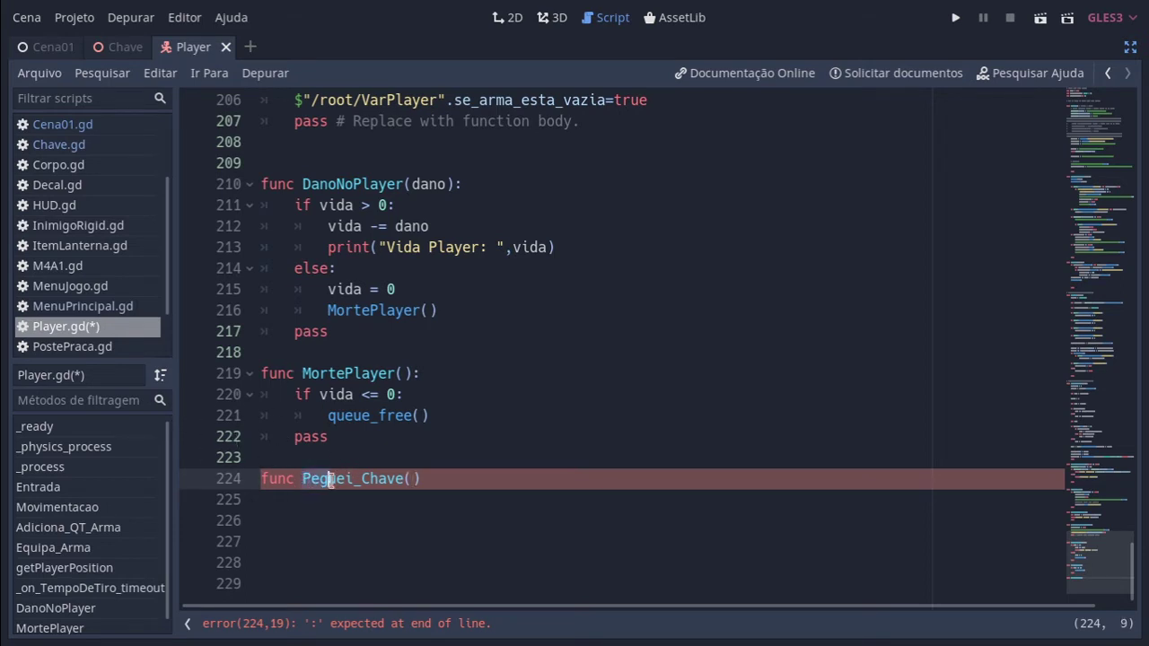
click(408, 482)
text(o)
text(b)
text(jeto)
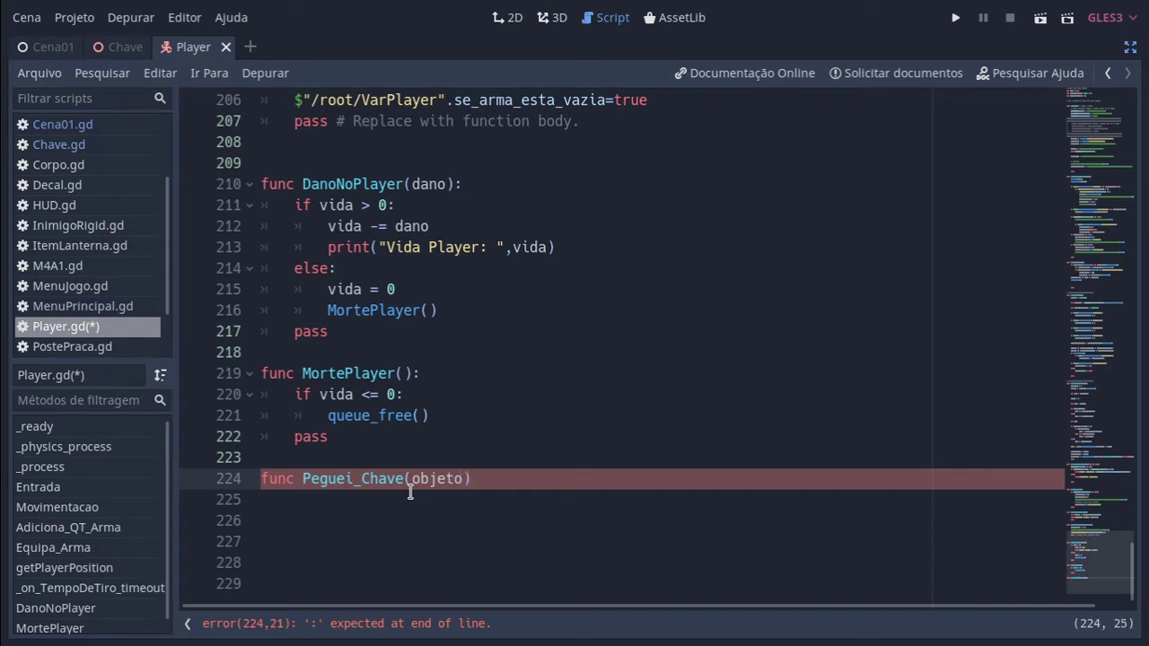
text(Item)
click(525, 479)
text(:)
key(Return)
key(Return)
key(Return)
text(pass)
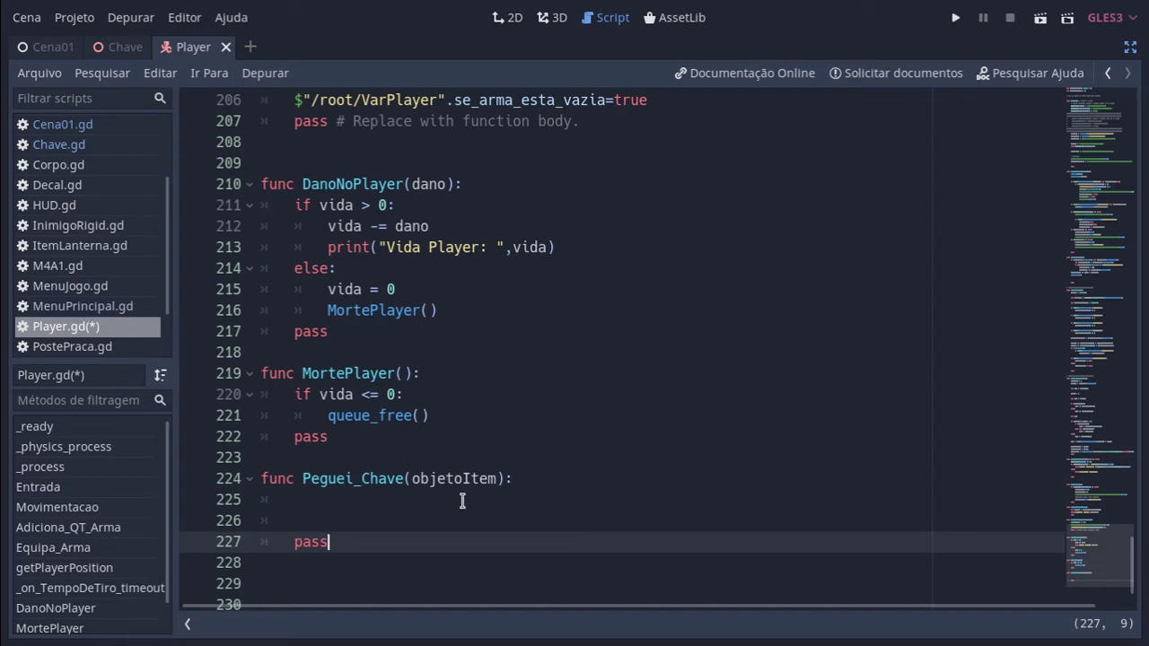
click(463, 501)
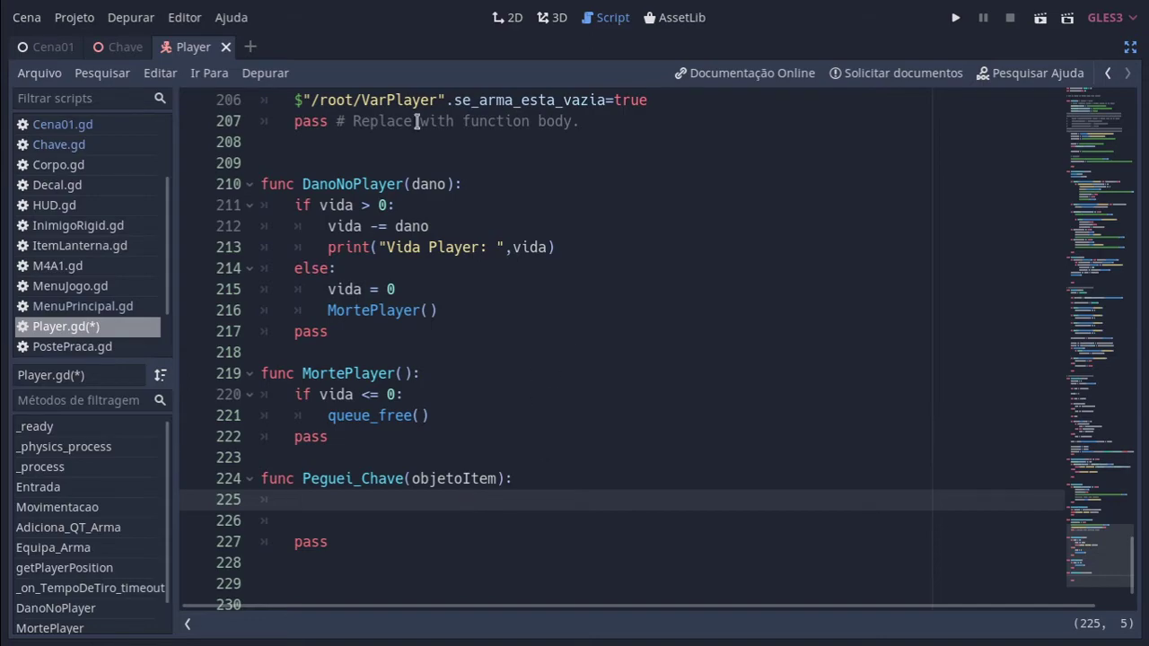
drag(1138, 564, 1146, 178)
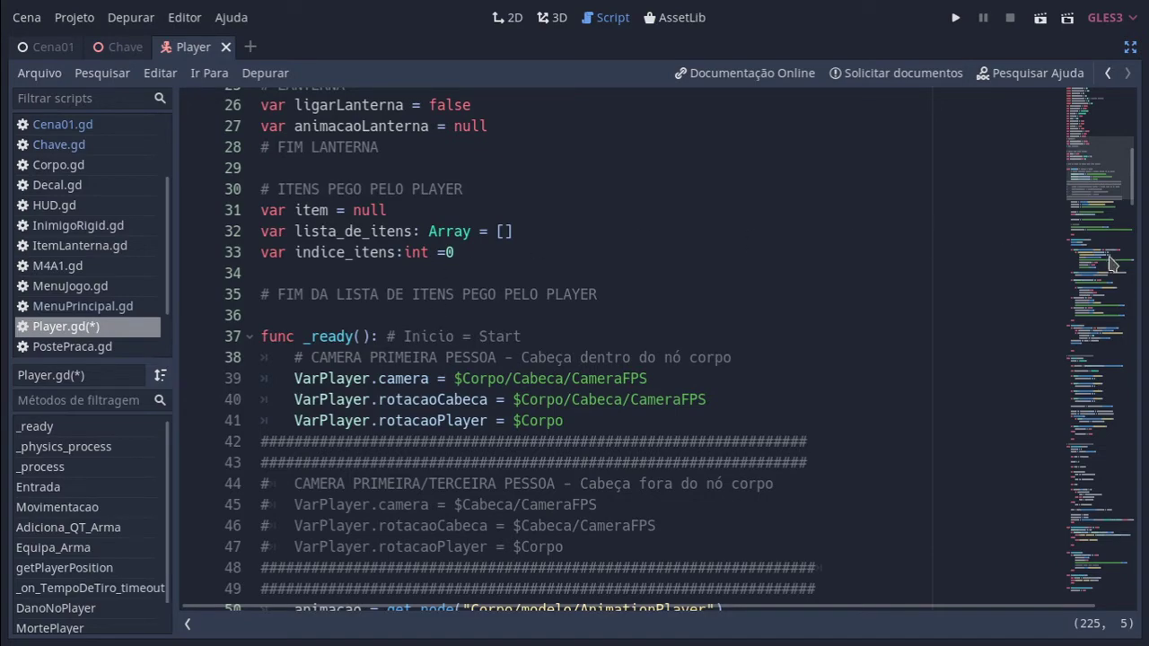
drag(1132, 172, 1147, 575)
Inside Peguei_Chave, assign the objetoItem parameter to item.
scroll(1147, 575, down, 1)
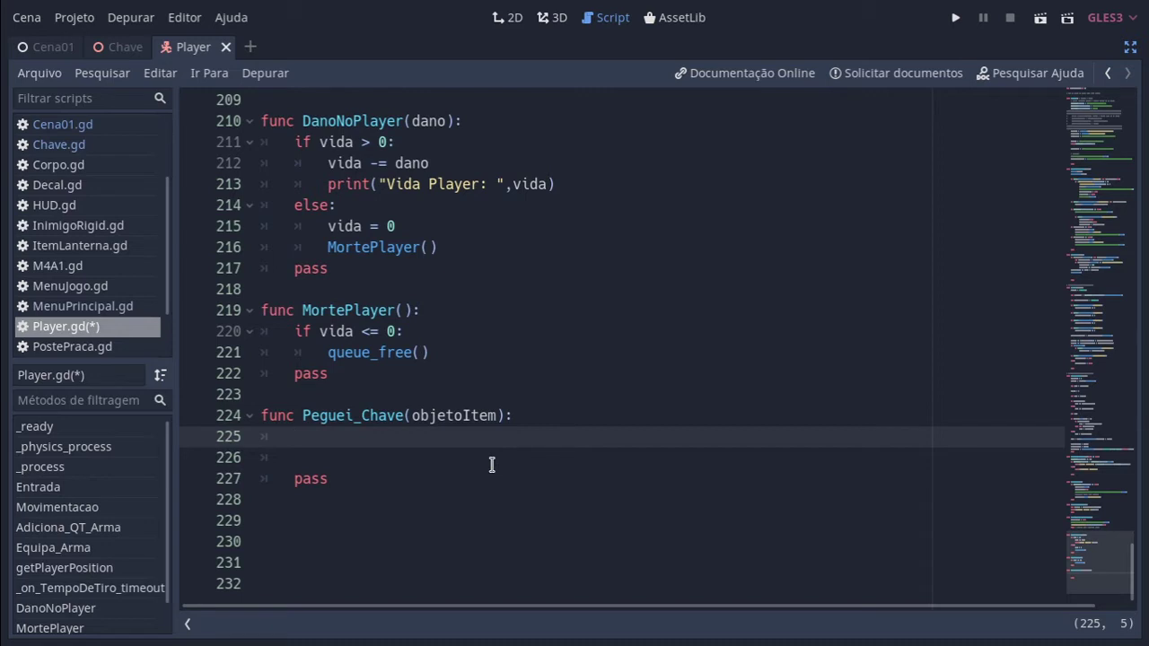
text(ite)
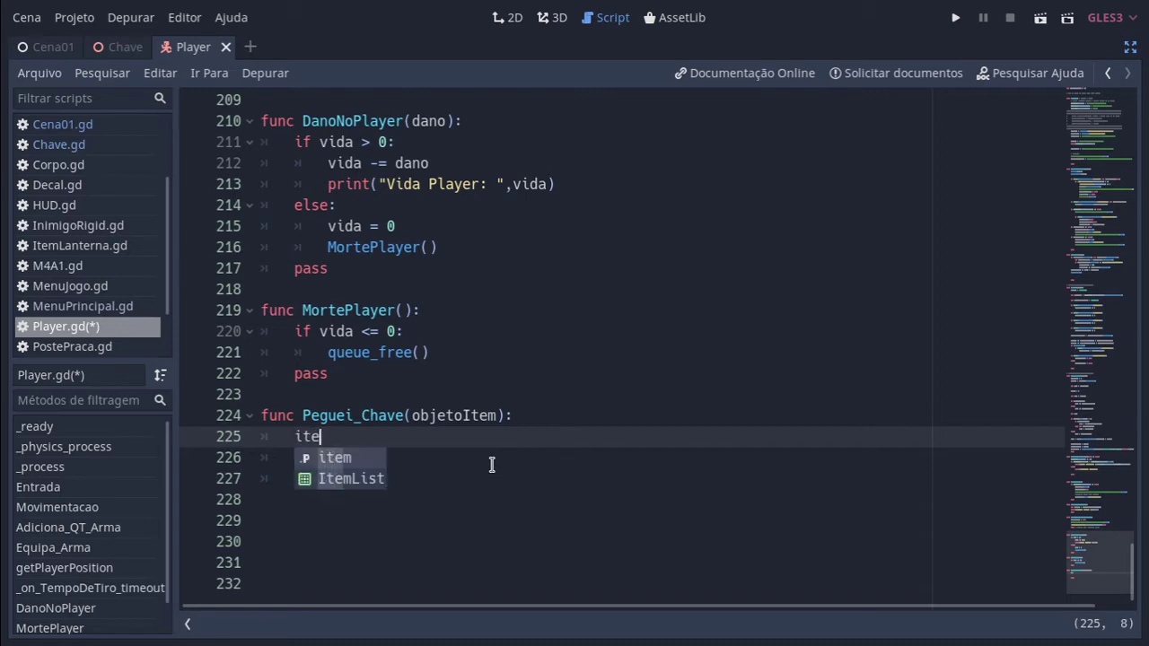
key(Return)
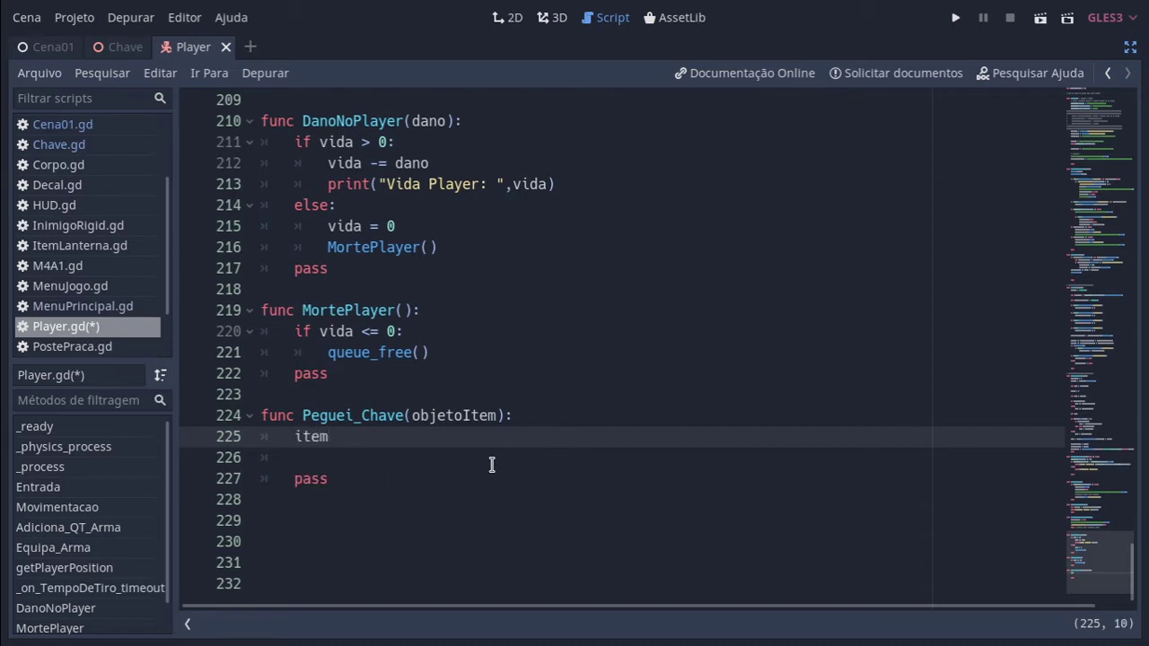
text(=)
double_click(458, 415)
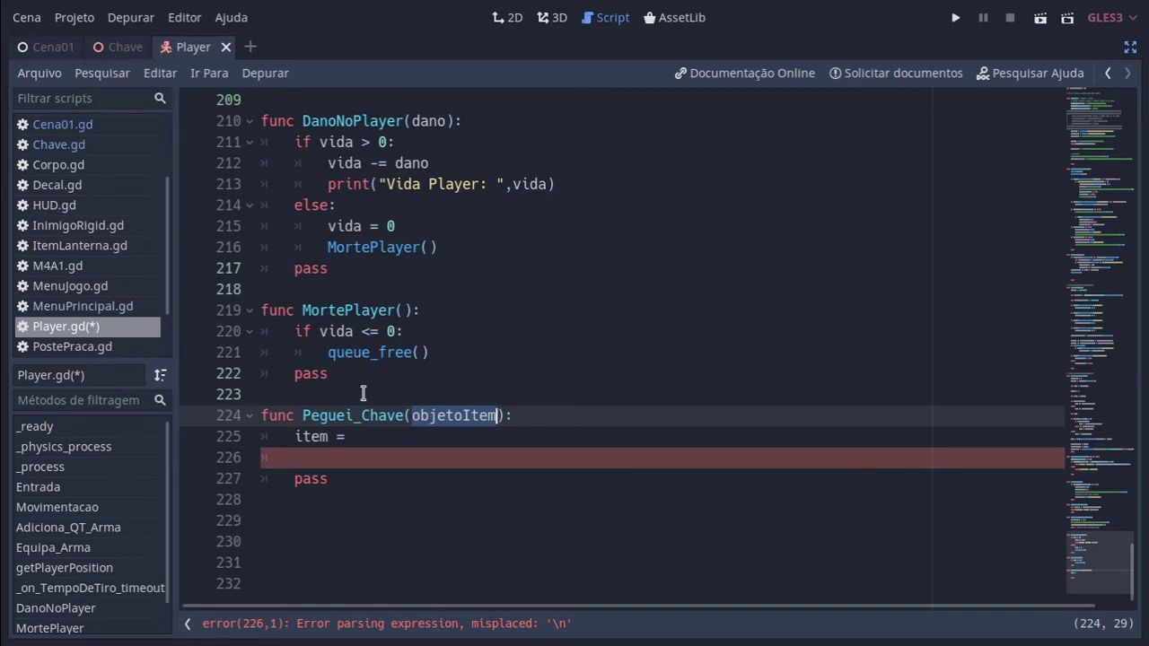
click(359, 437)
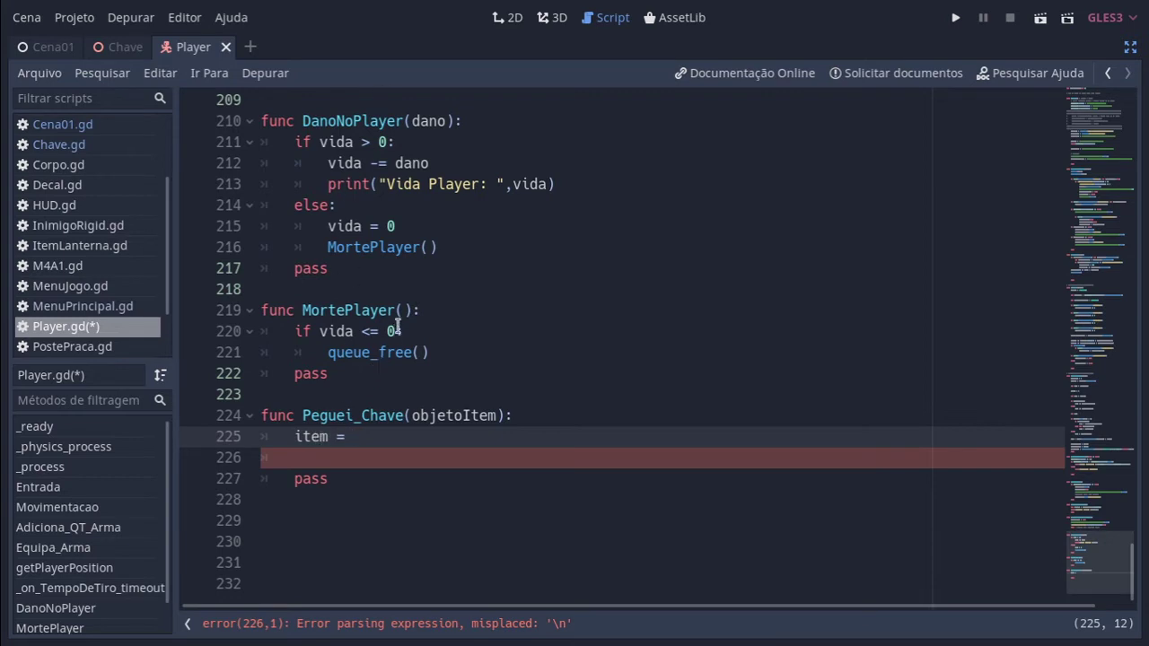
text(ob)
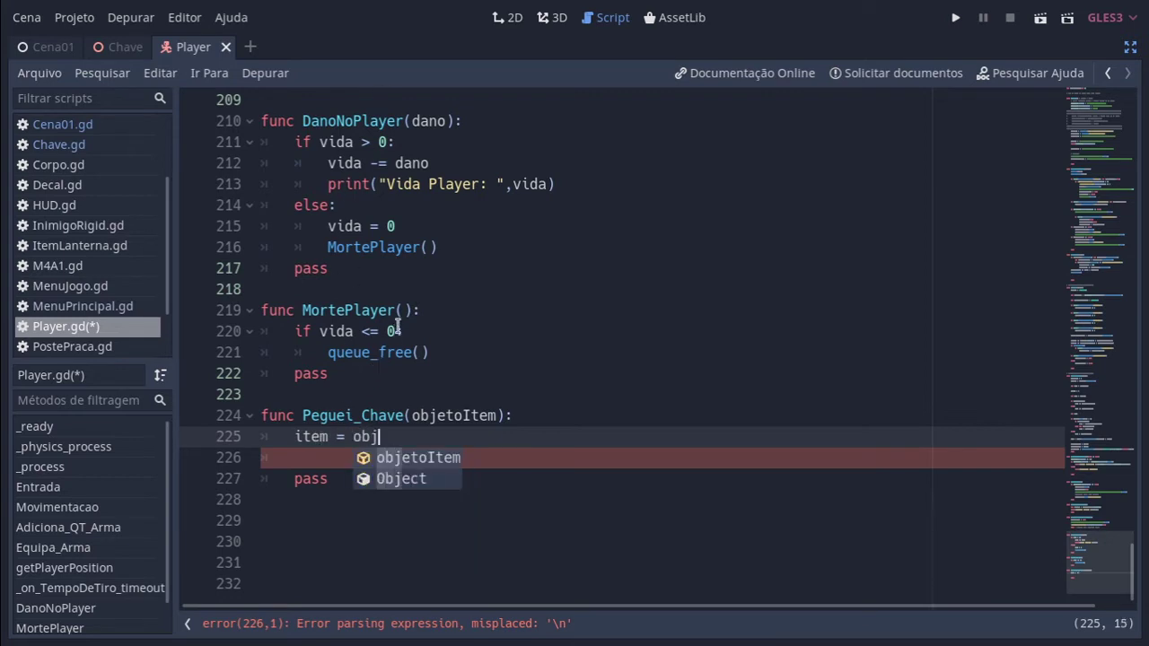
text(j)
key(Return)
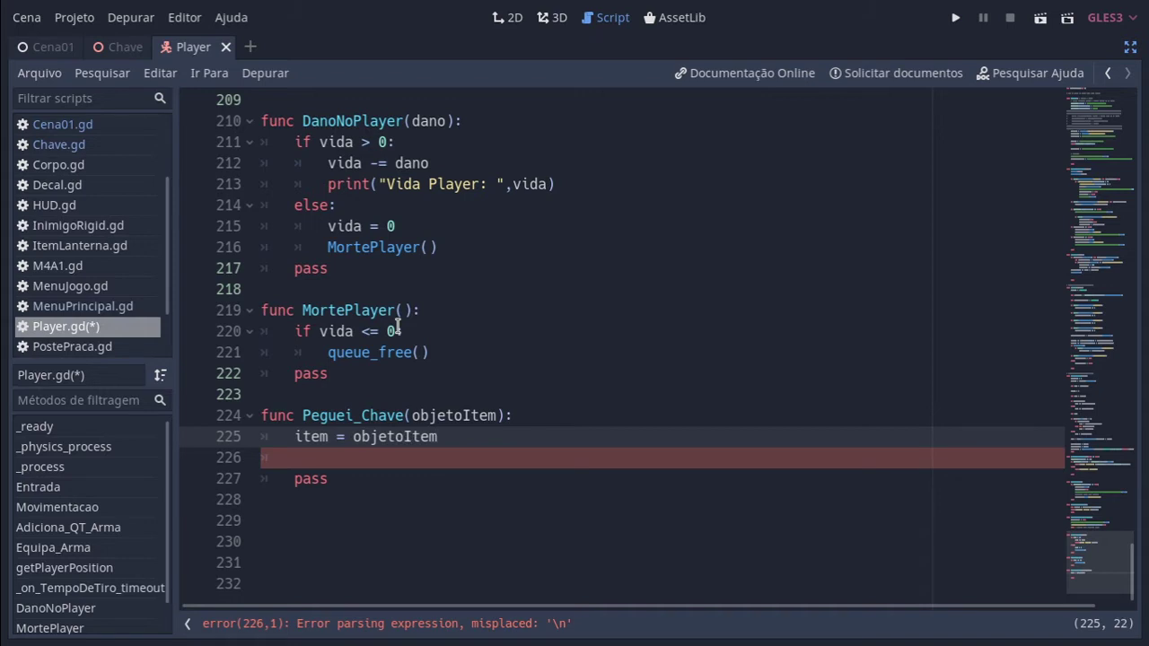
Add print(item) on the next line of Peguei_Chave.
key(Return)
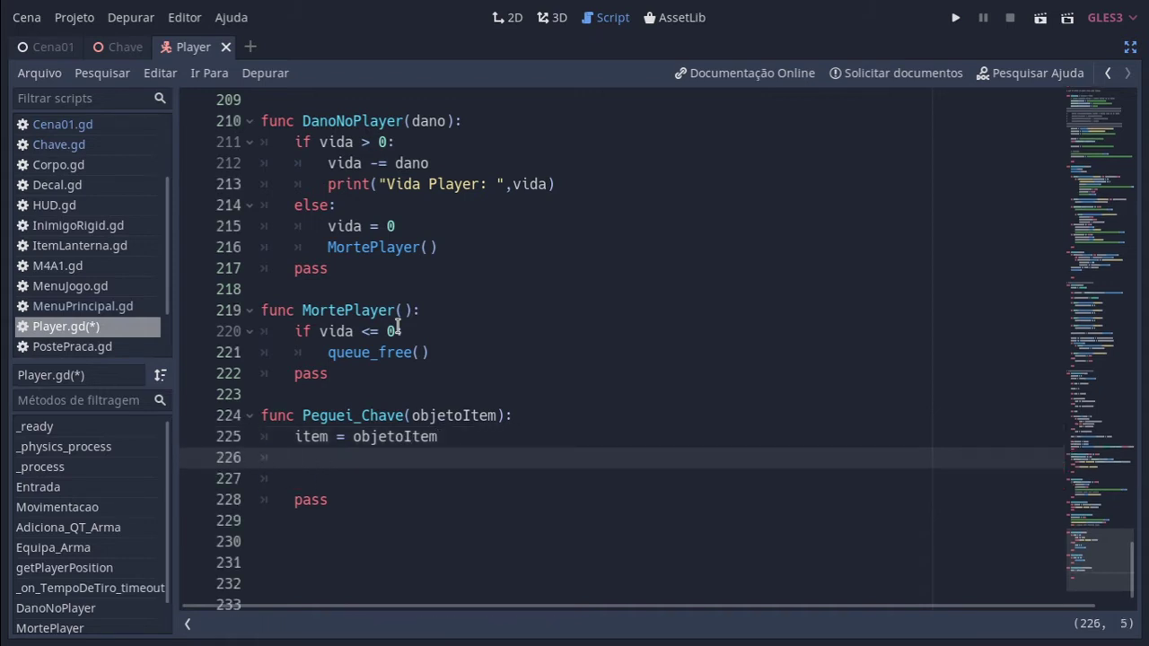
text(pri)
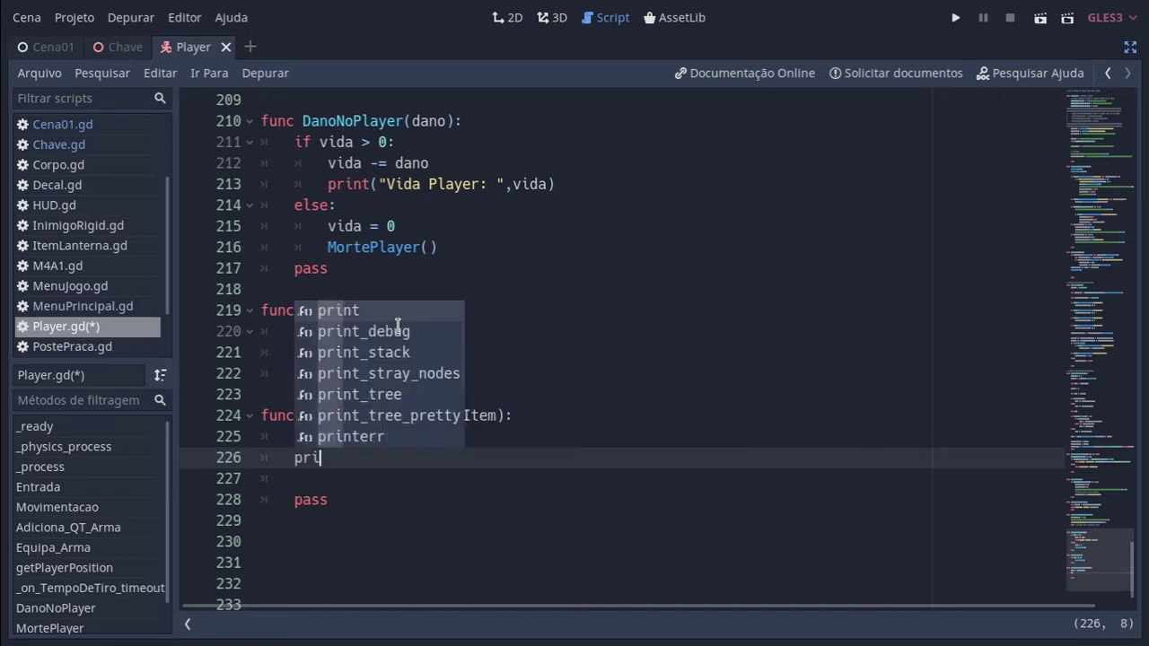
key(Return)
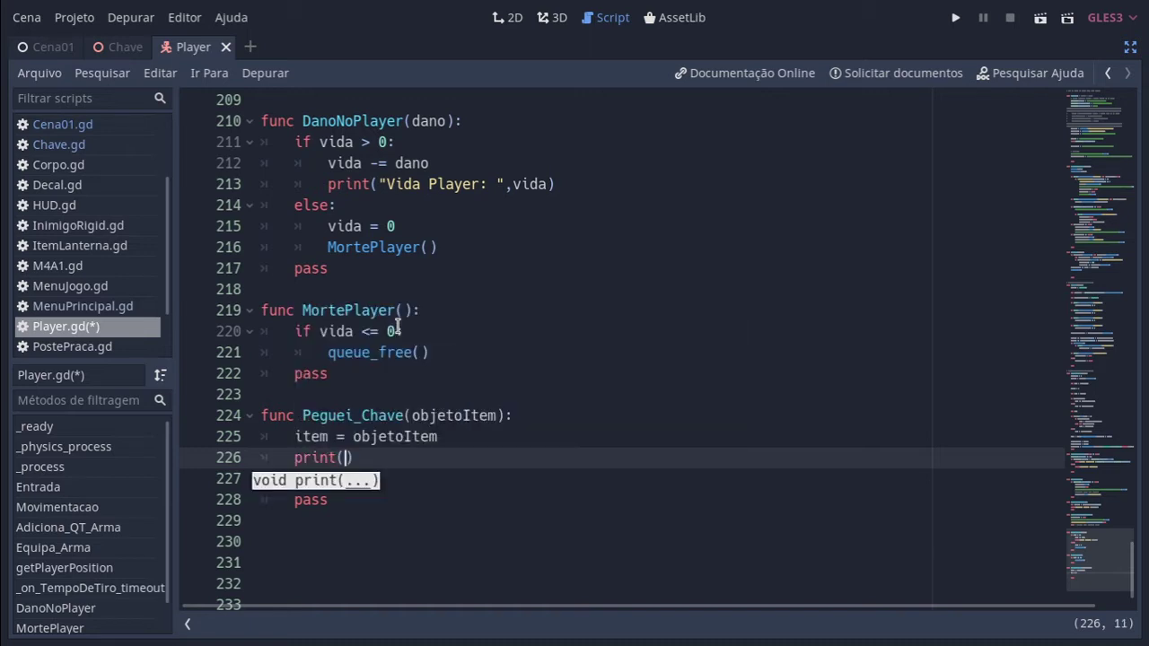
text(i)
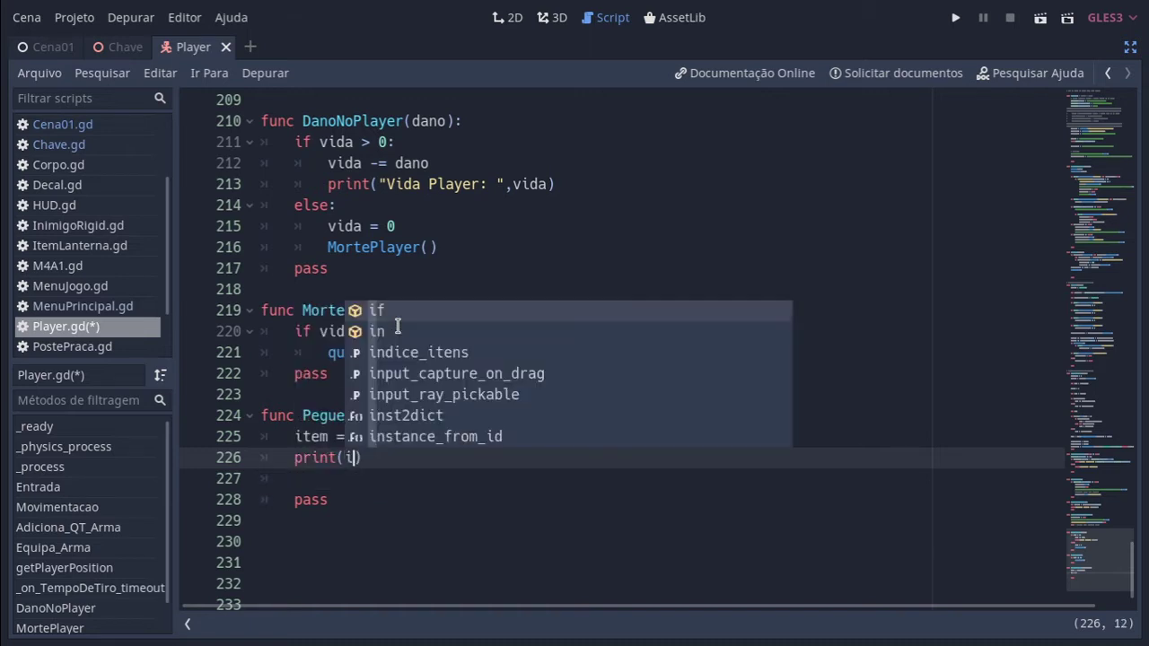
text(te)
key(Return)
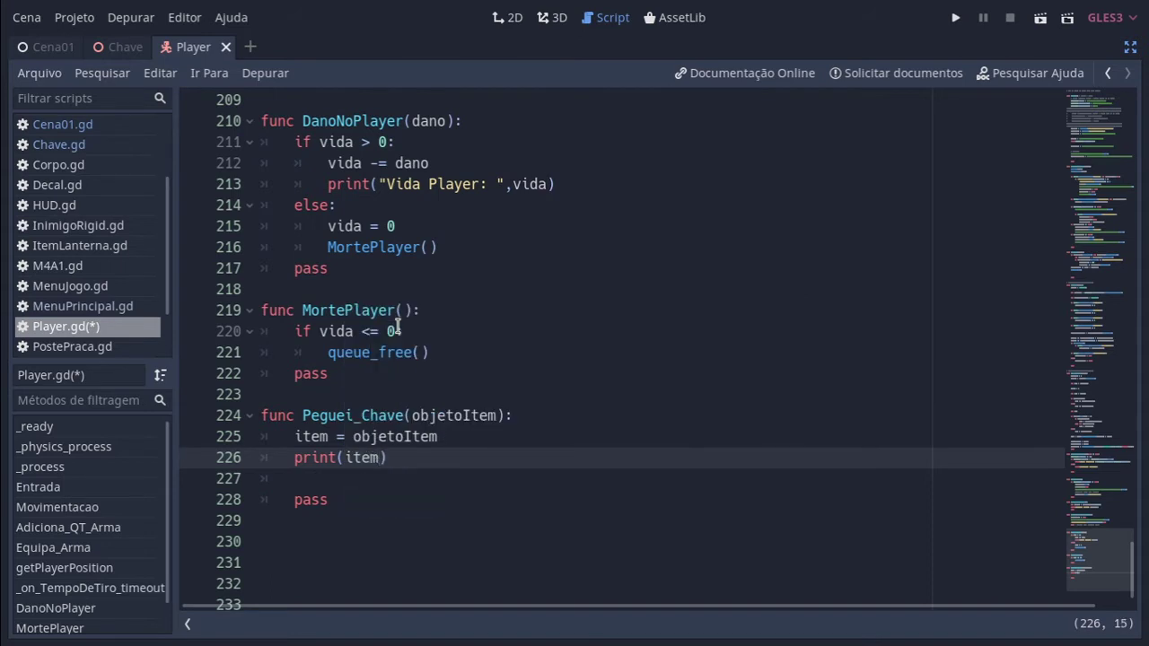
key(End)
Save Player.gd, switch to the Chave scene's script, and restore the editor side docks.
key(ctrl+s)
click(126, 47)
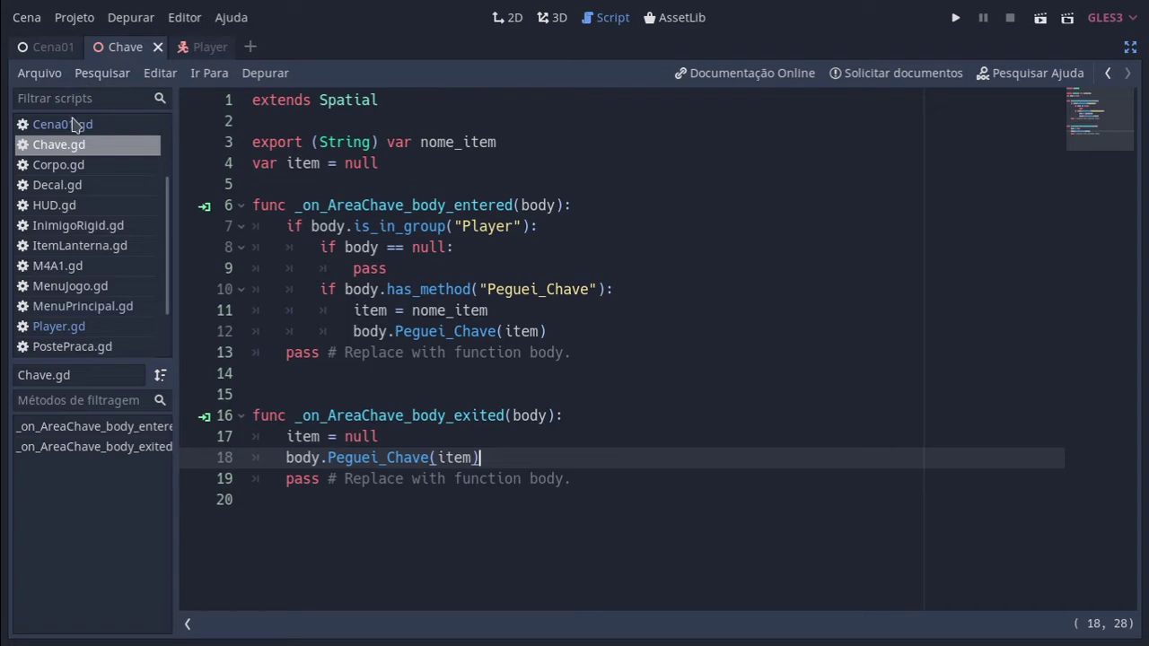
click(1132, 47)
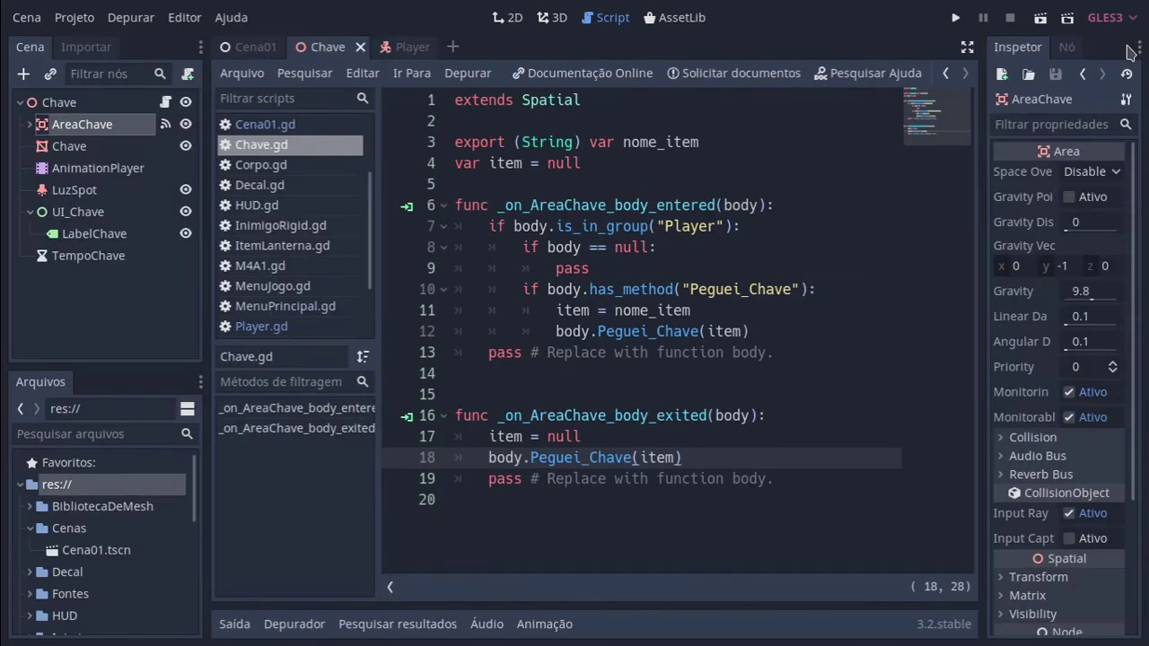
Set the Chave root node's Nome Item to 'Chave Mestra' and save the scene.
click(71, 105)
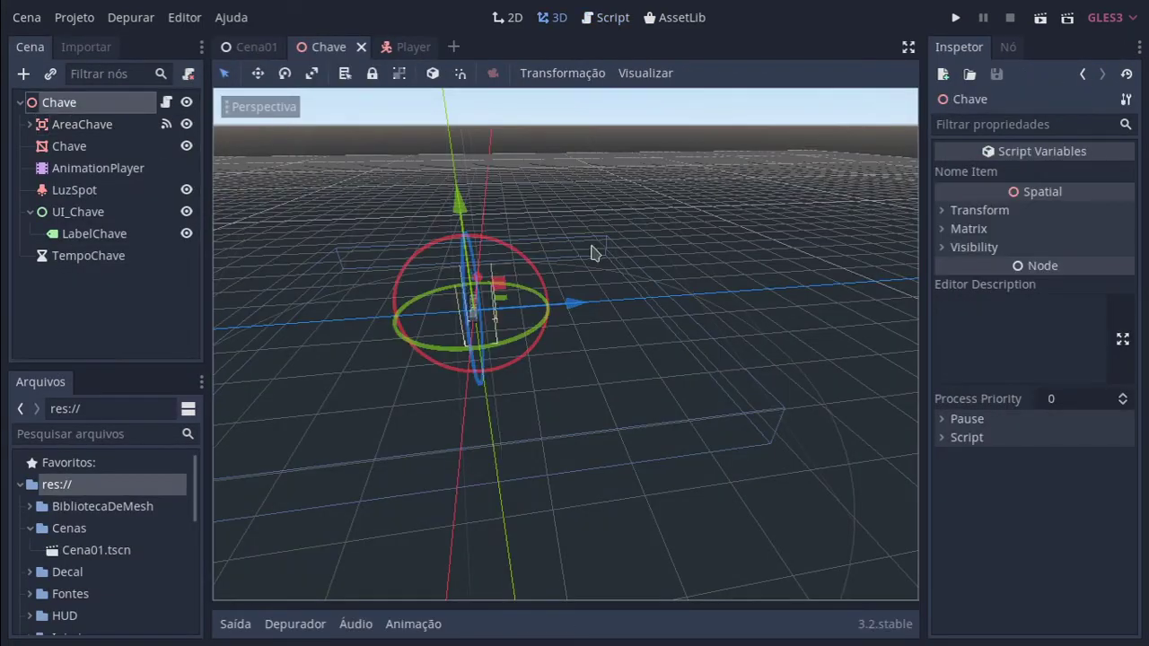
click(1062, 172)
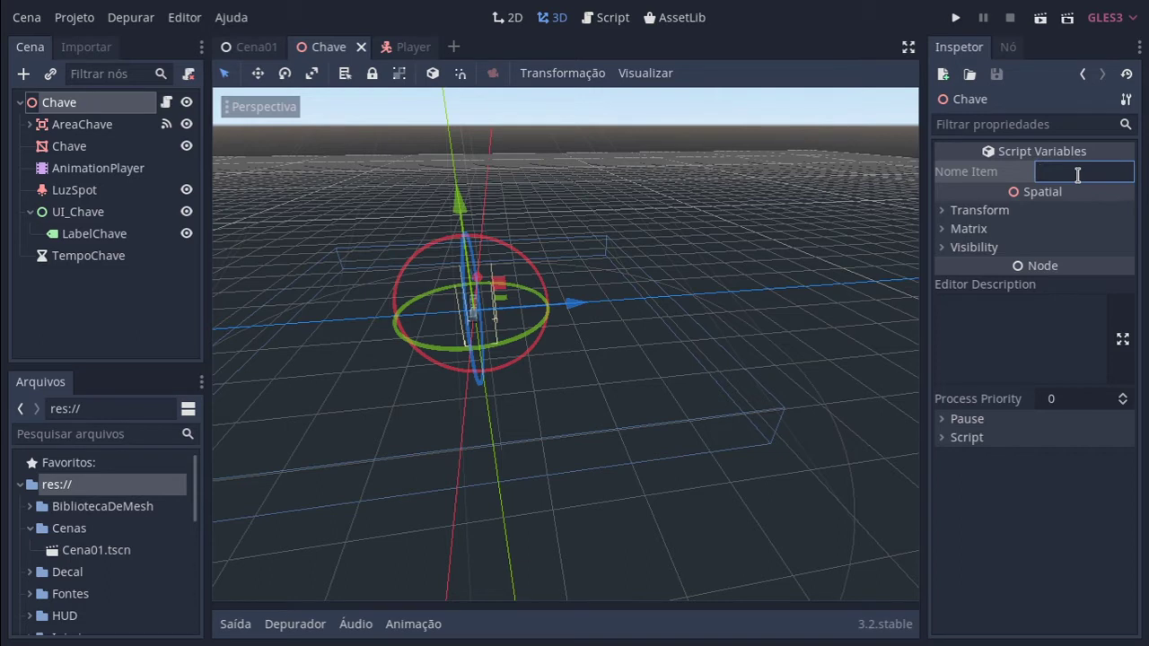
text(Chave Mestra)
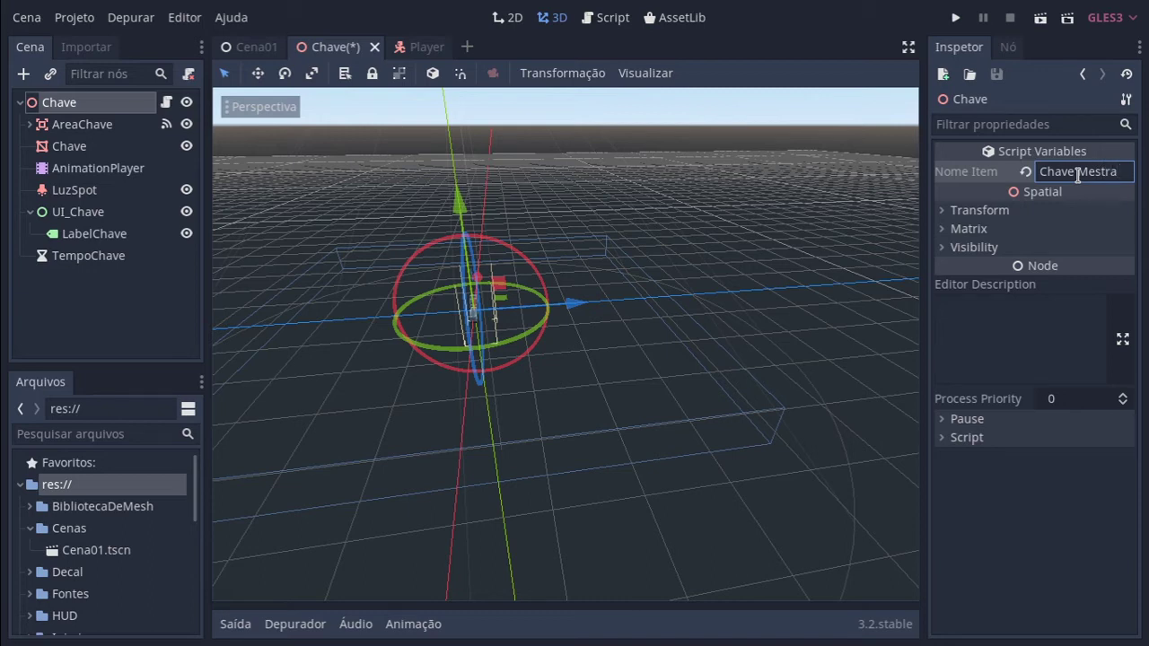
key(Return)
click(1074, 176)
key(ctrl+s)
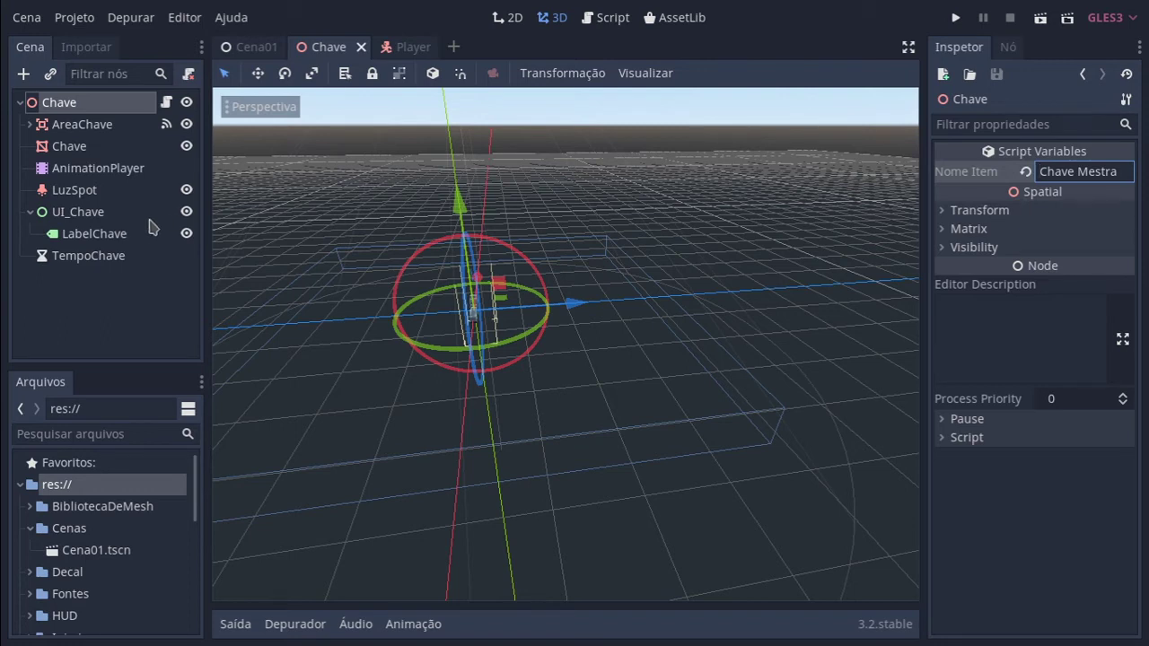
Hide the UI_Chave node, save the Chave scene again and return to Cena01.
click(186, 212)
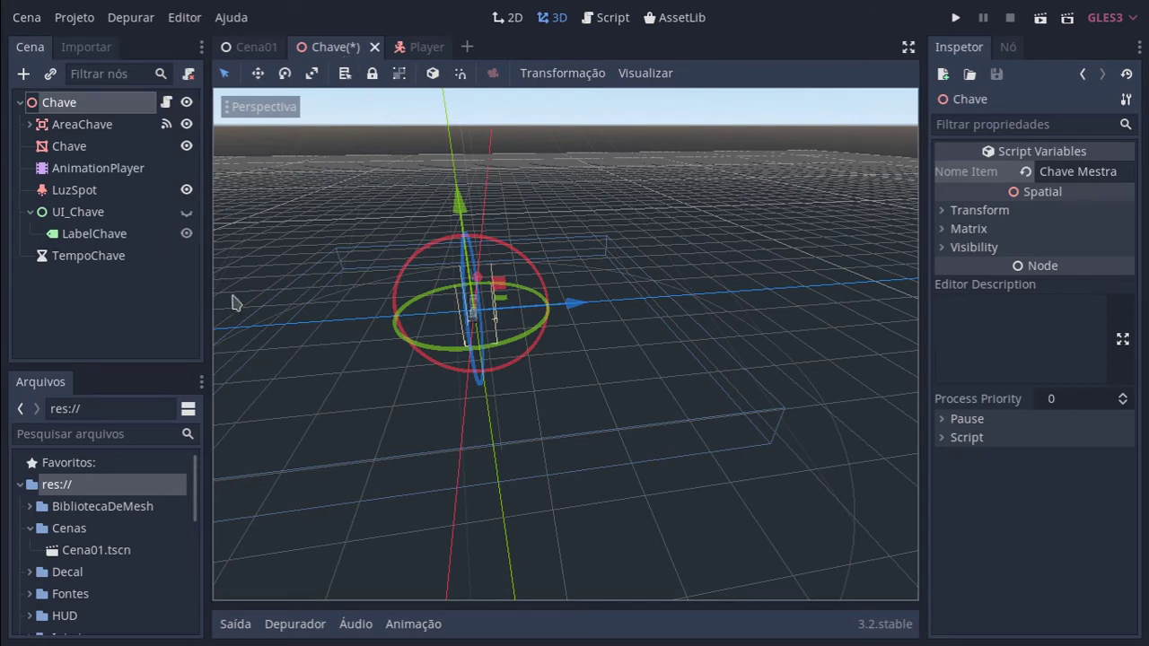
key(ctrl+s)
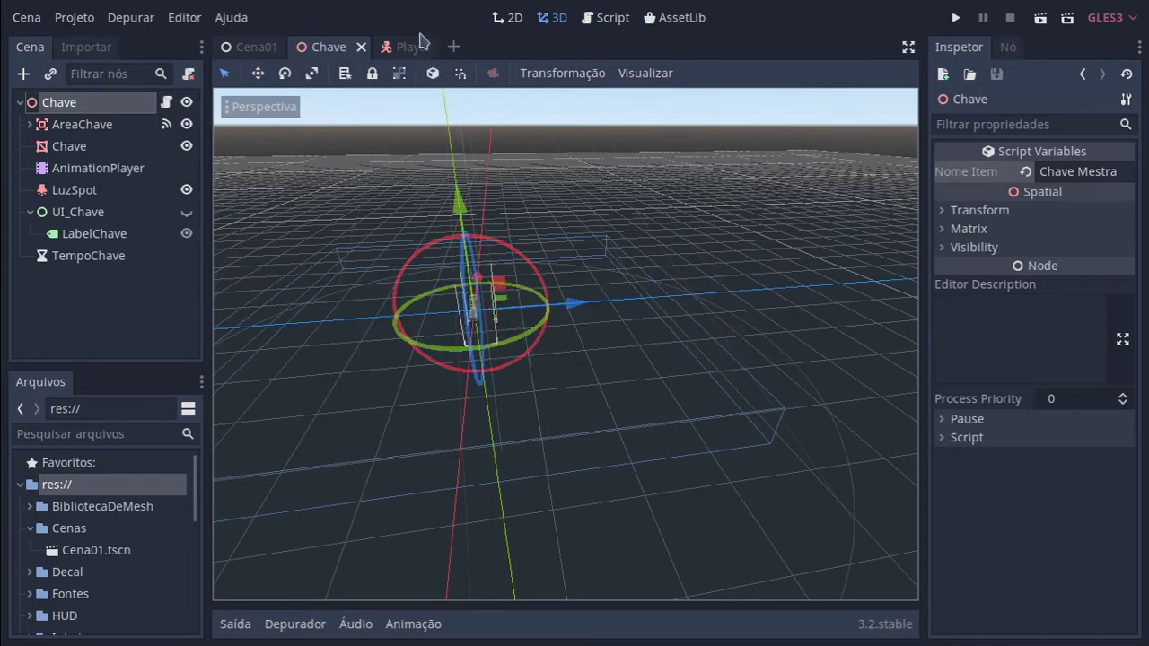
click(272, 49)
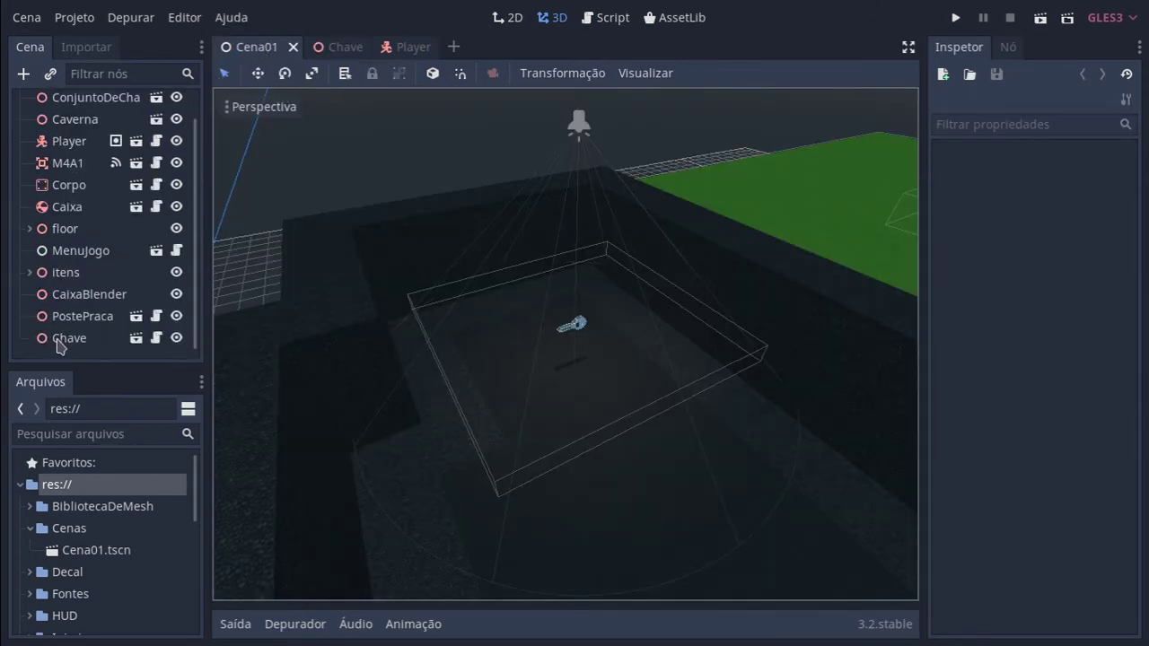
Select the Chave node in Cena01 and run the game.
click(56, 341)
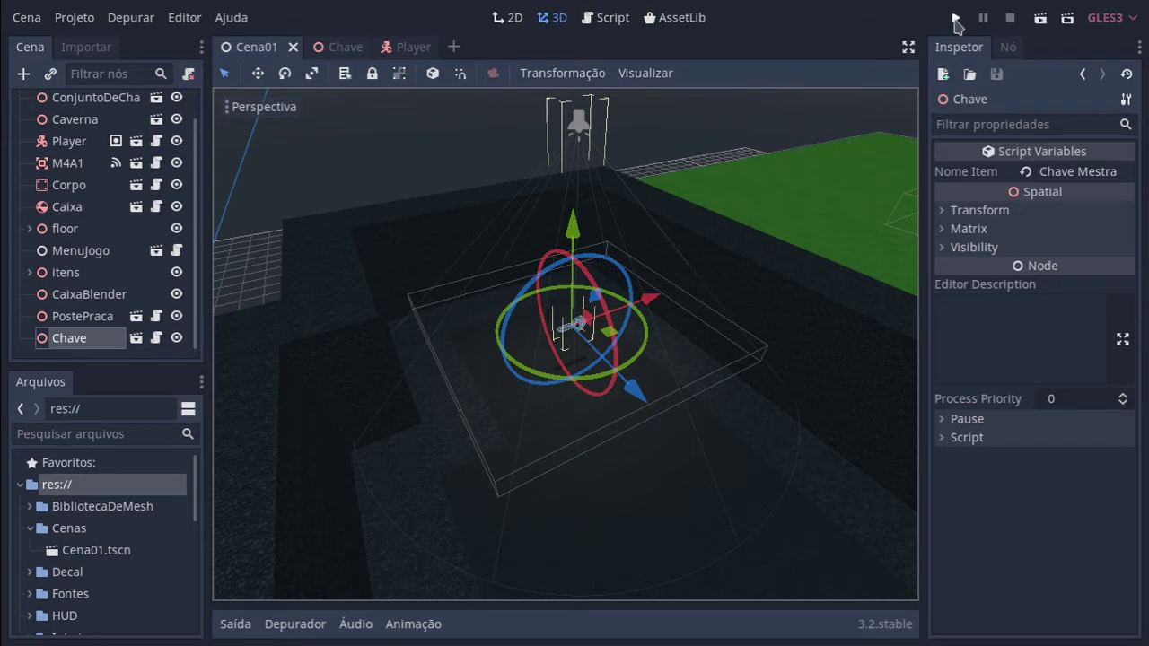
click(955, 17)
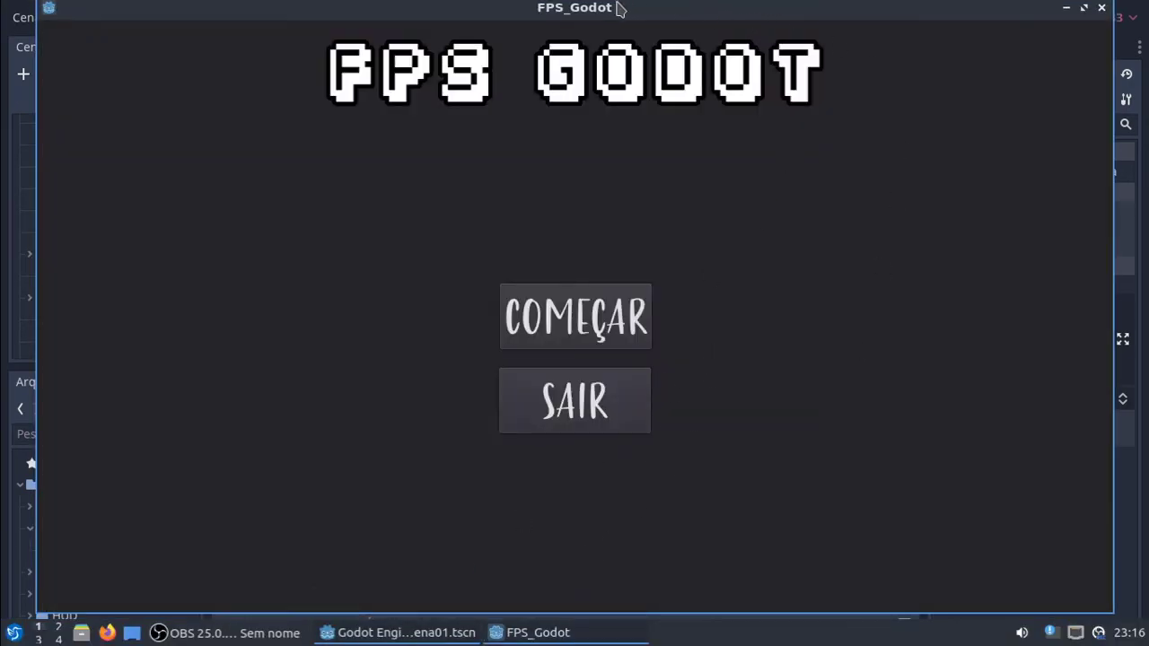
Start the game and walk to and from the key twice, logging 'Chave Mestra' then 'Null'.
drag(618, 7, 992, 57)
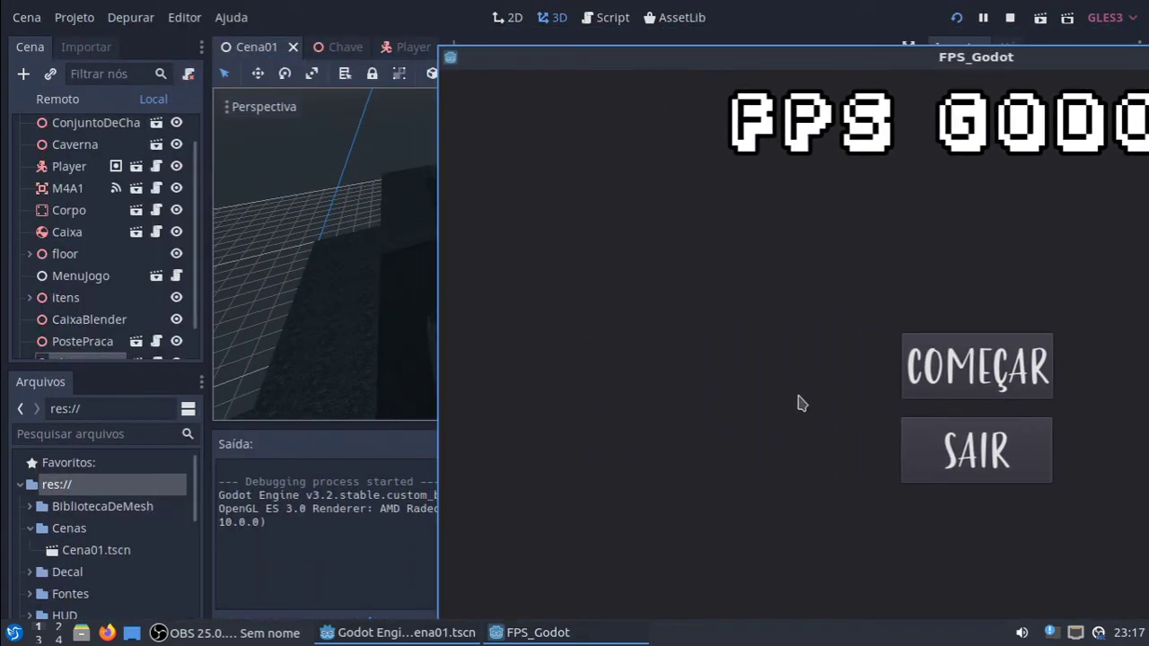
click(950, 376)
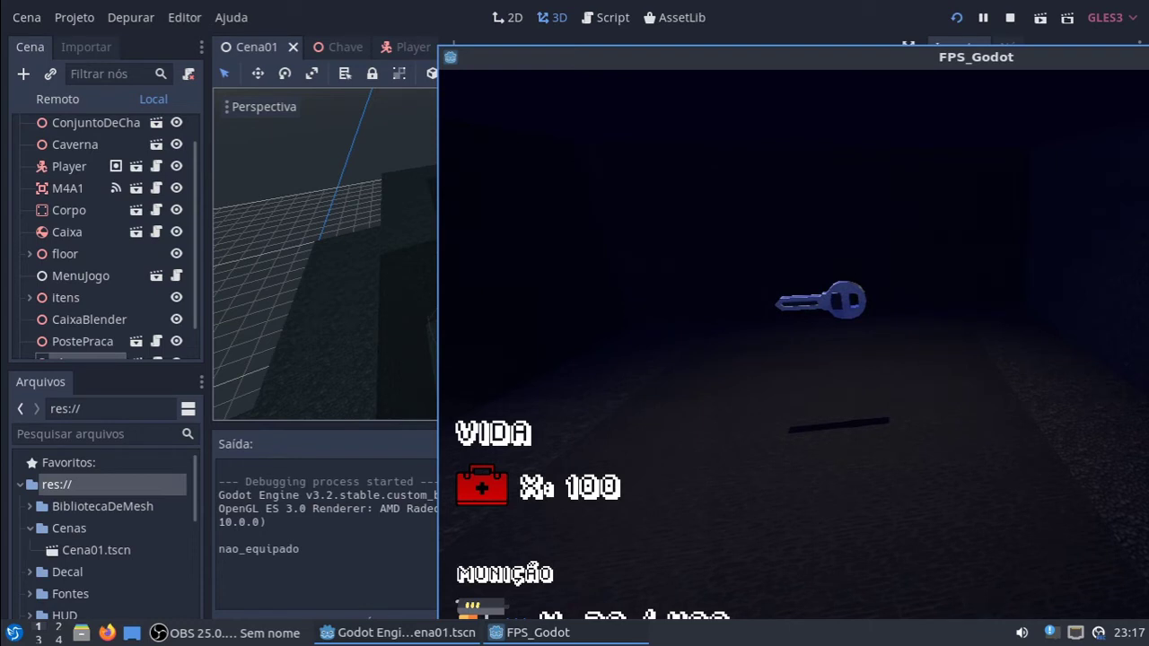
key(w)
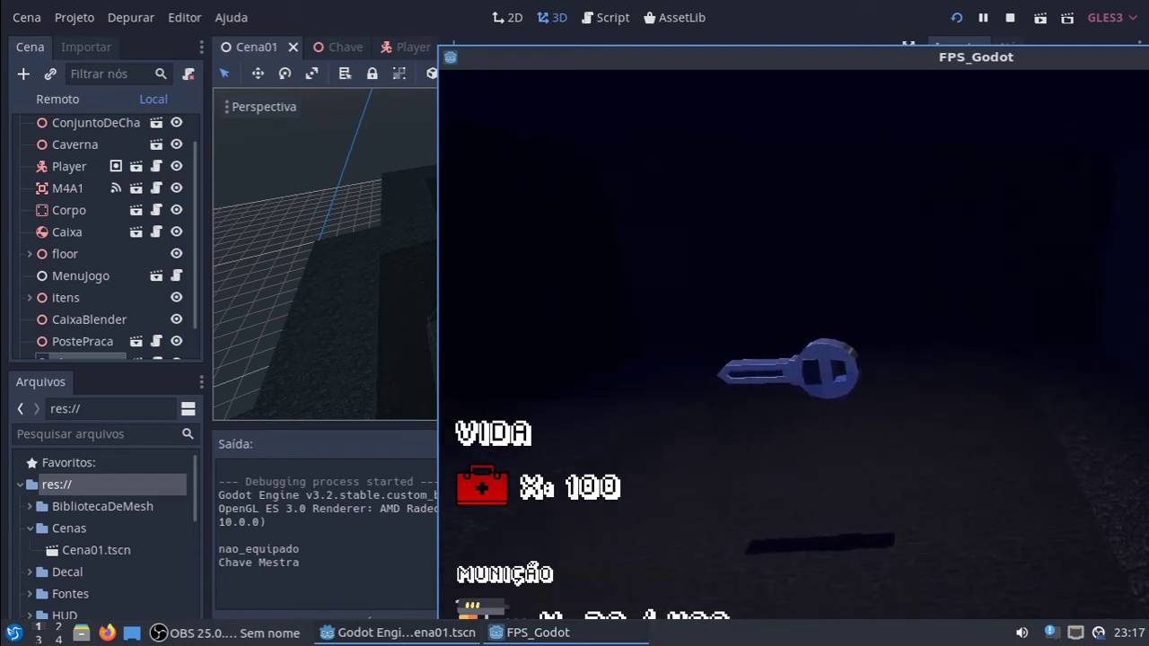
key(s)
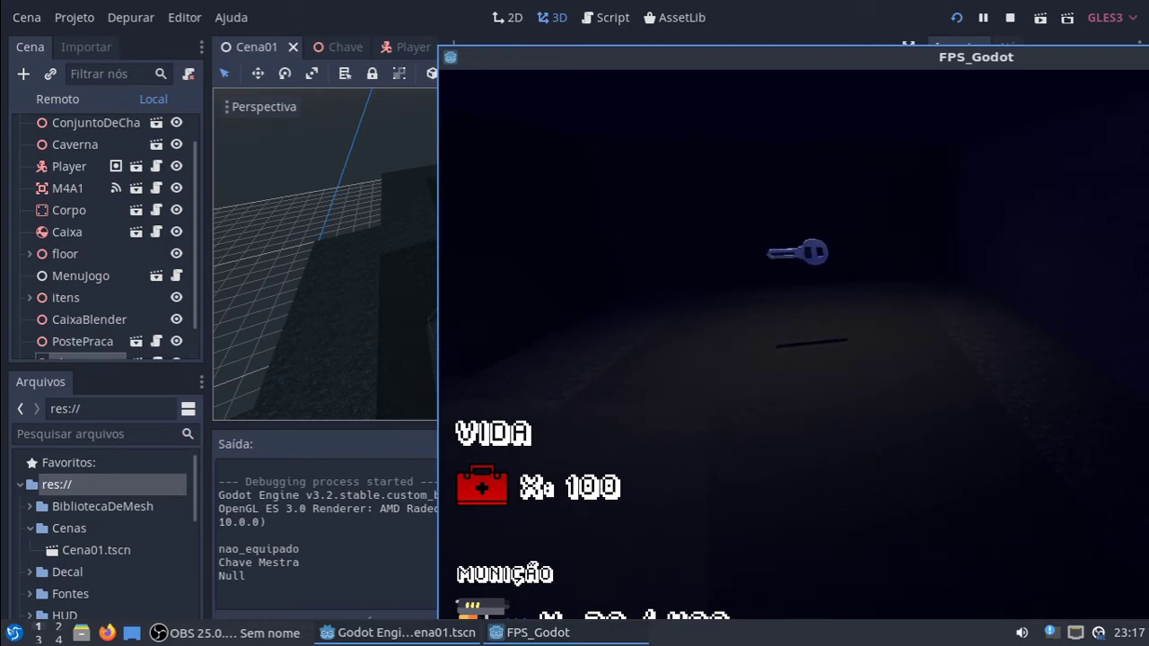
key(w)
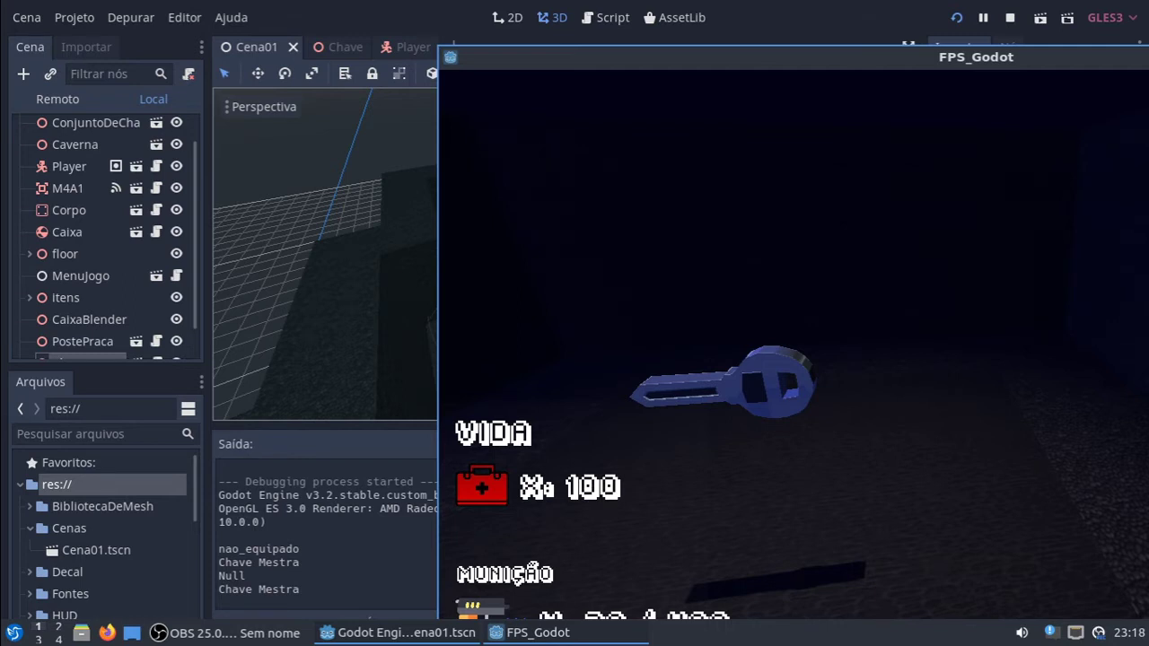
key(q)
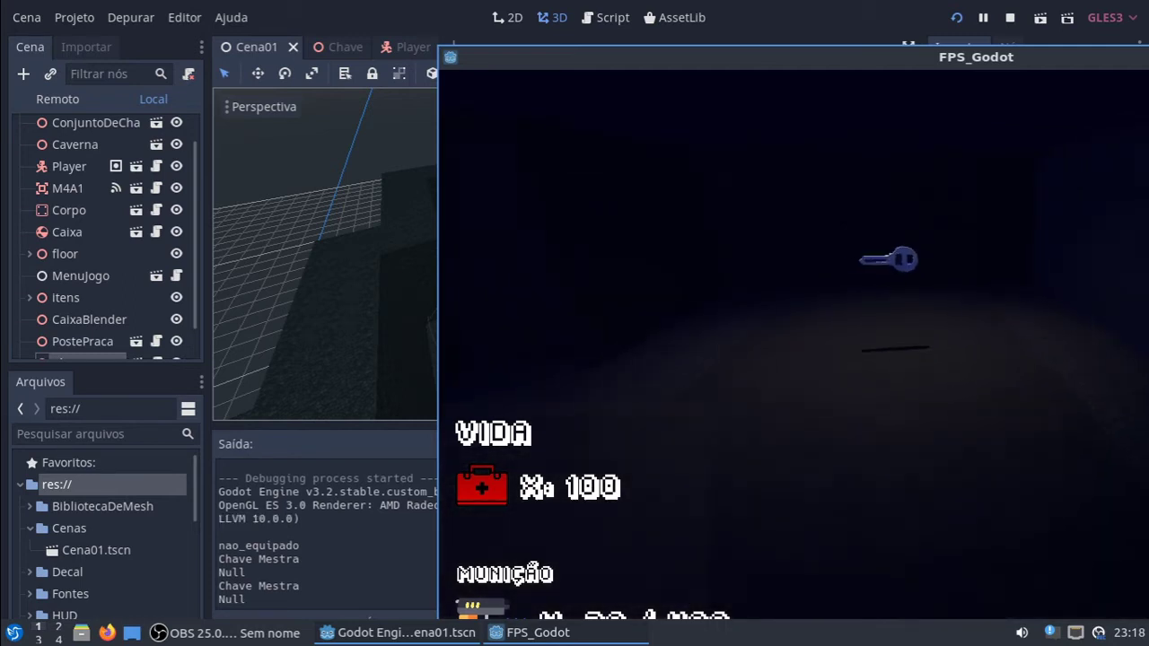
key(w)
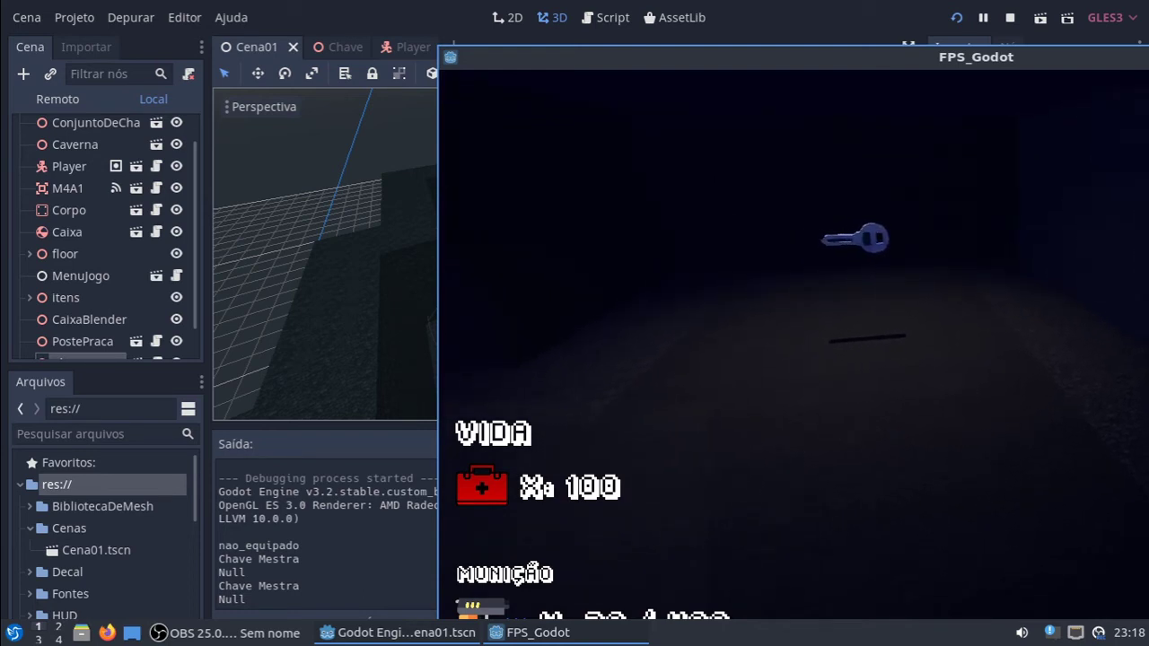
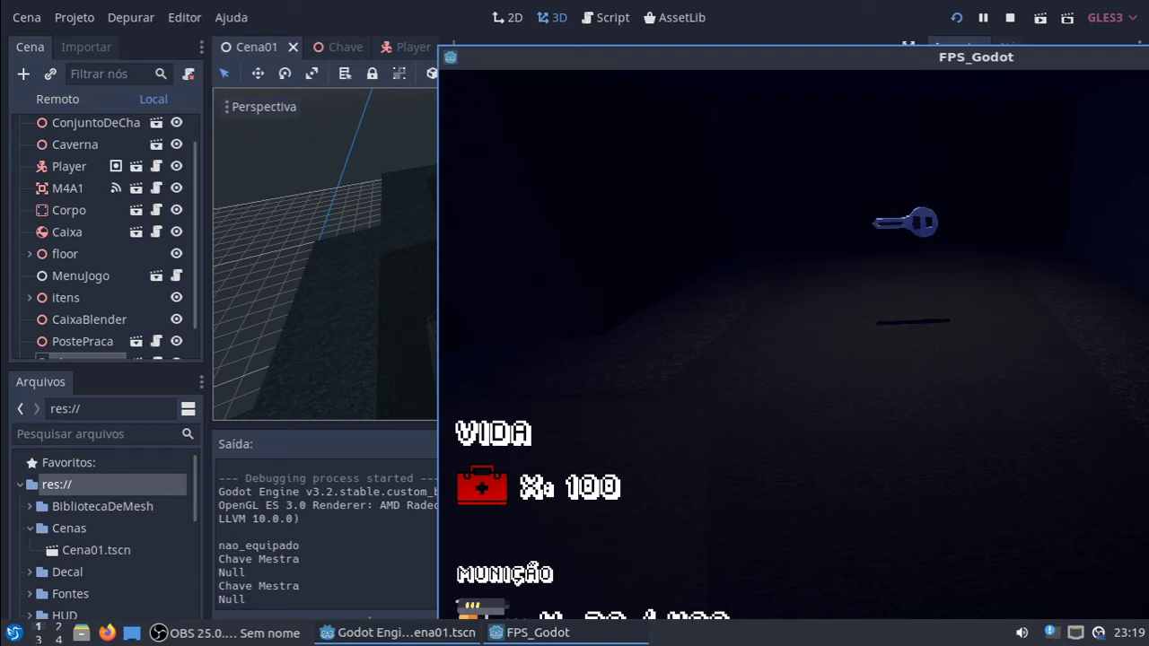
Pause the FPS_Godot test run and close its window to return to the Cena01 editor.
key(Escape)
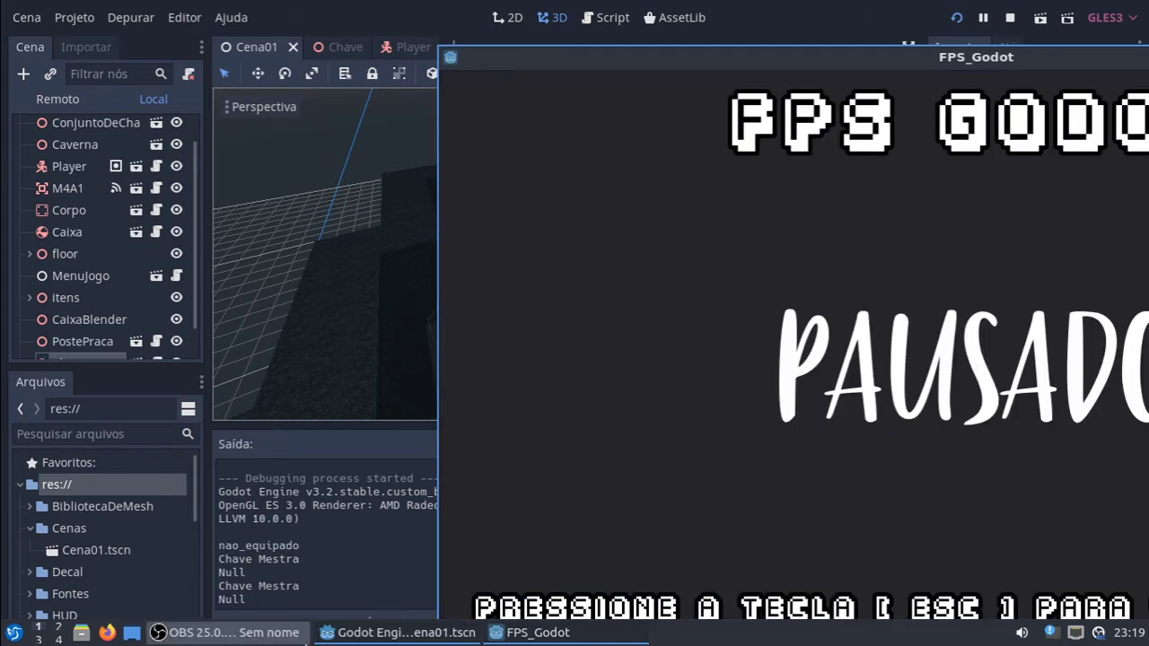
drag(860, 57, 520, 56)
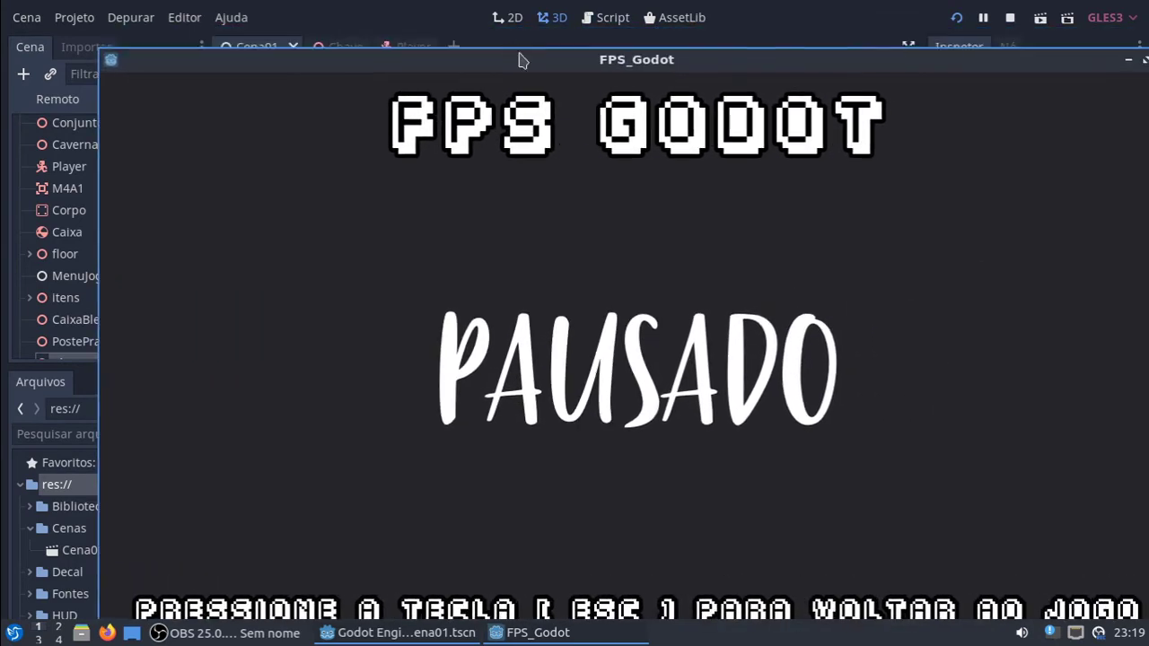
drag(852, 69, 712, 67)
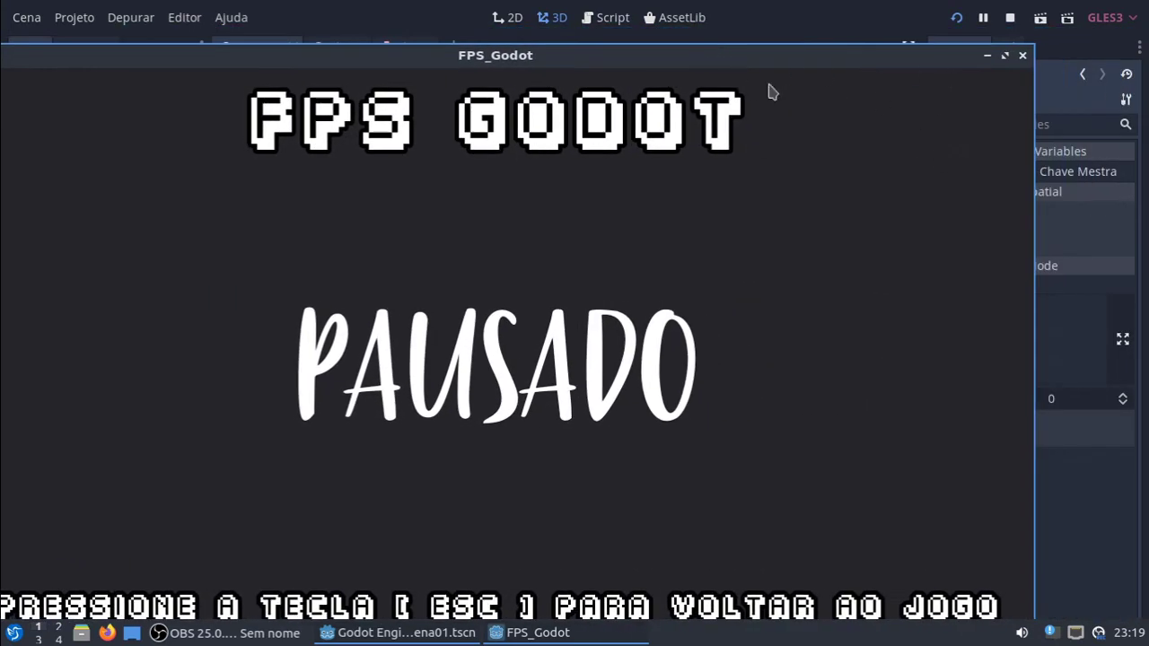
click(1024, 58)
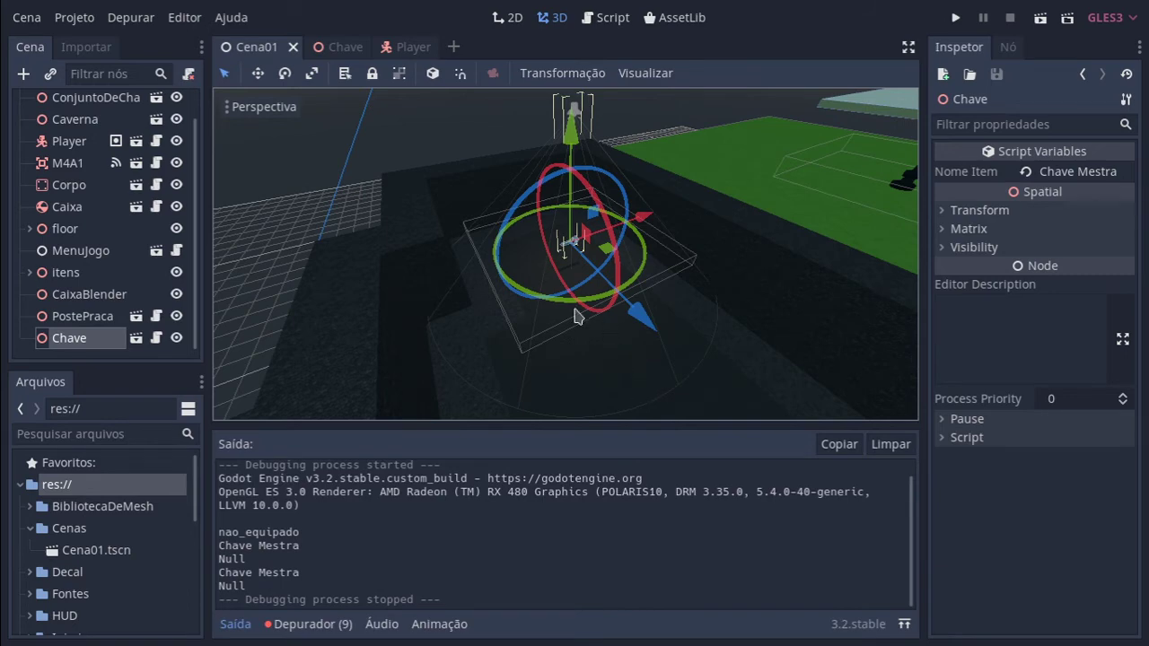
Collapse the Output panel and save, then in the Chave scene leave UI_Chave hidden and save.
click(238, 624)
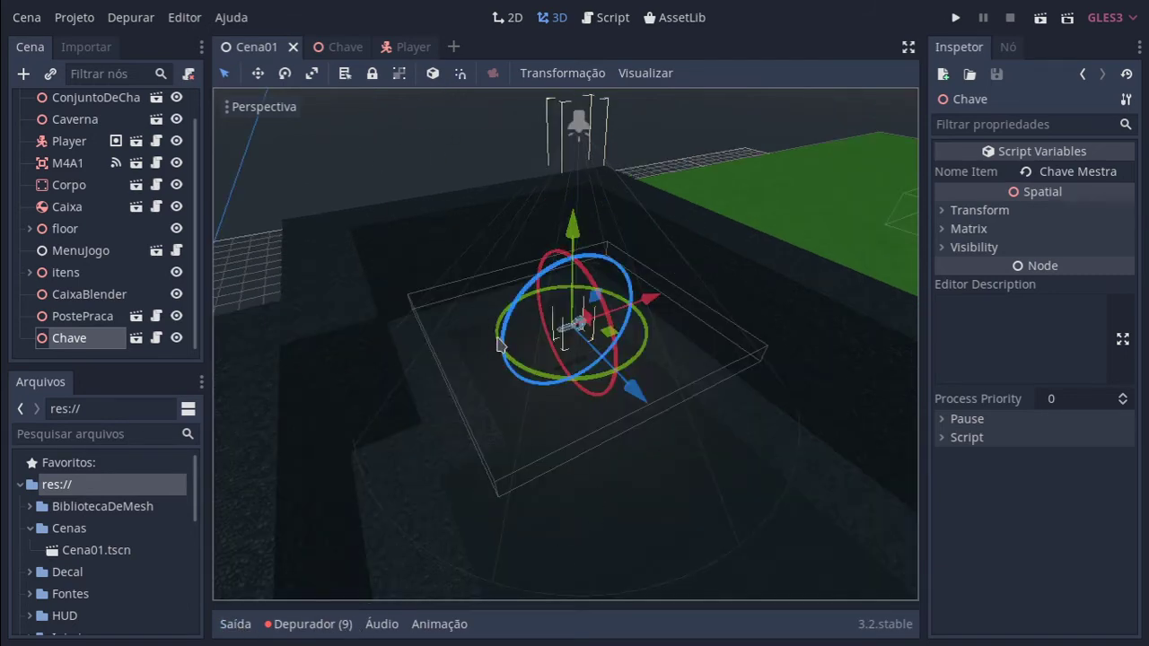
key(ctrl+s)
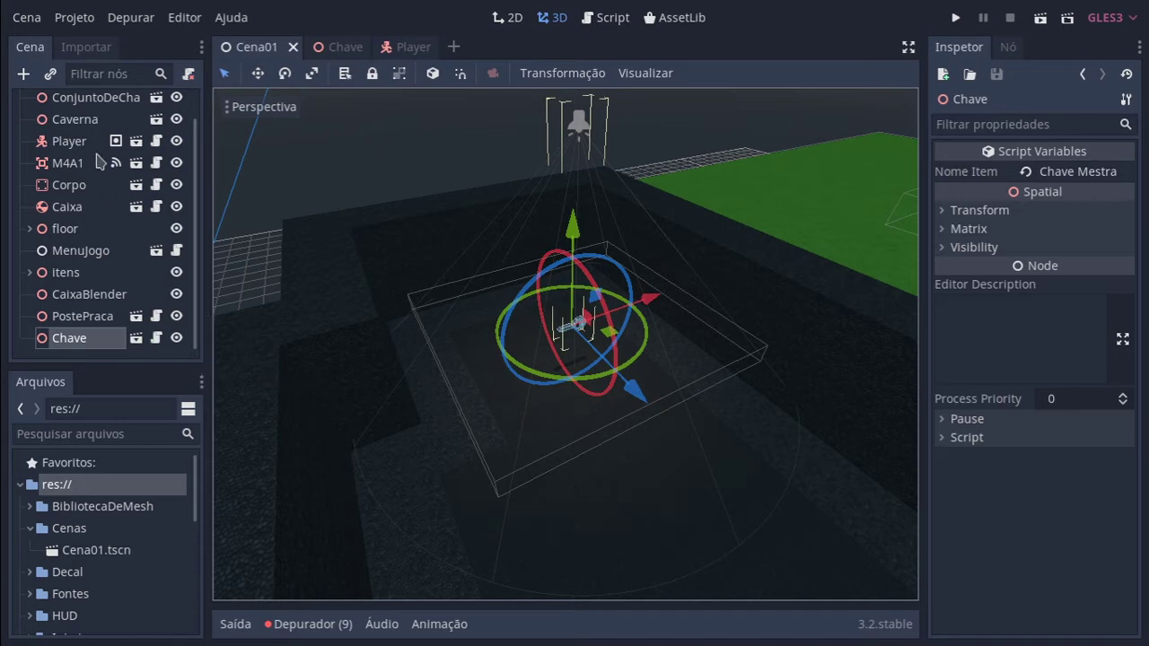
click(330, 47)
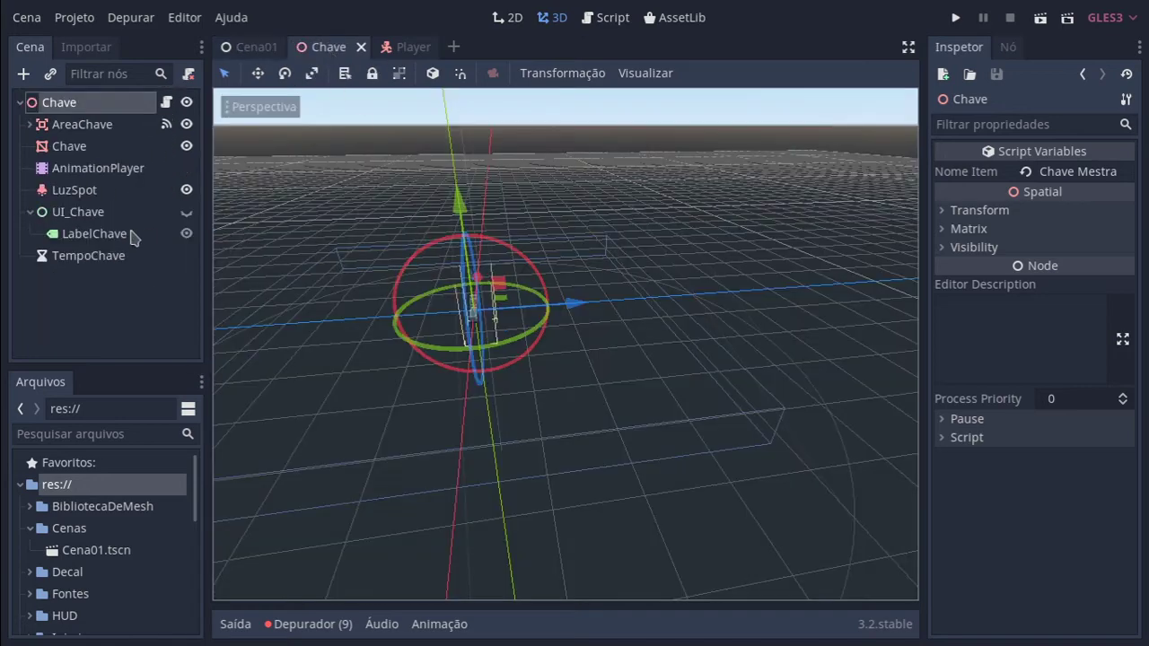
click(186, 213)
click(133, 214)
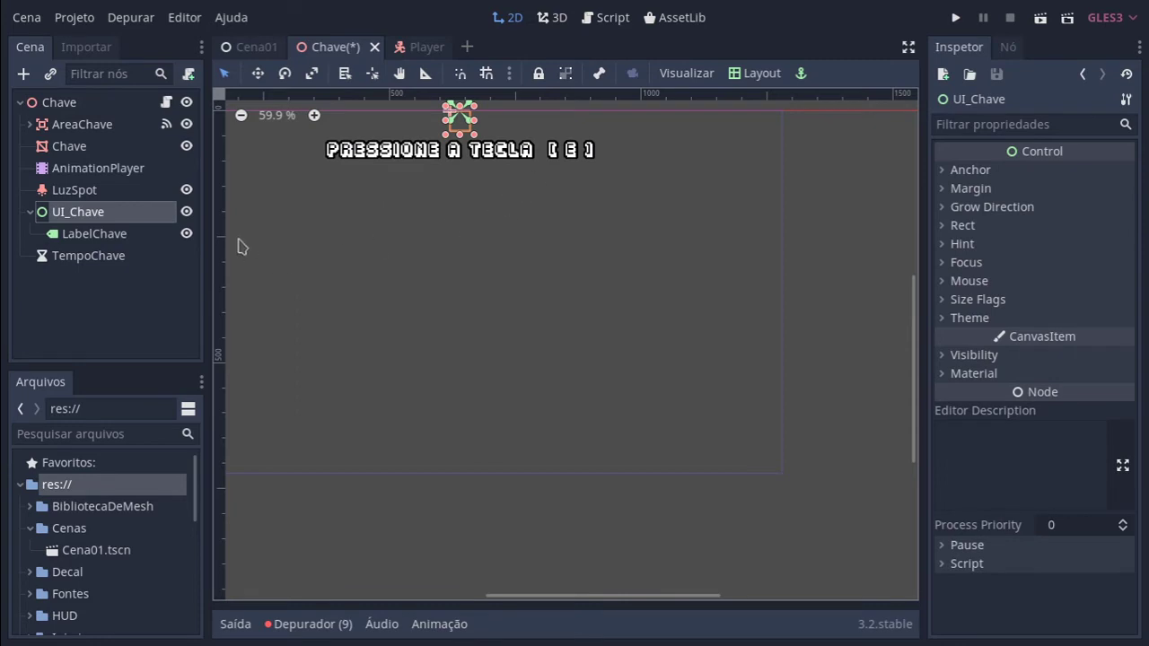
click(186, 213)
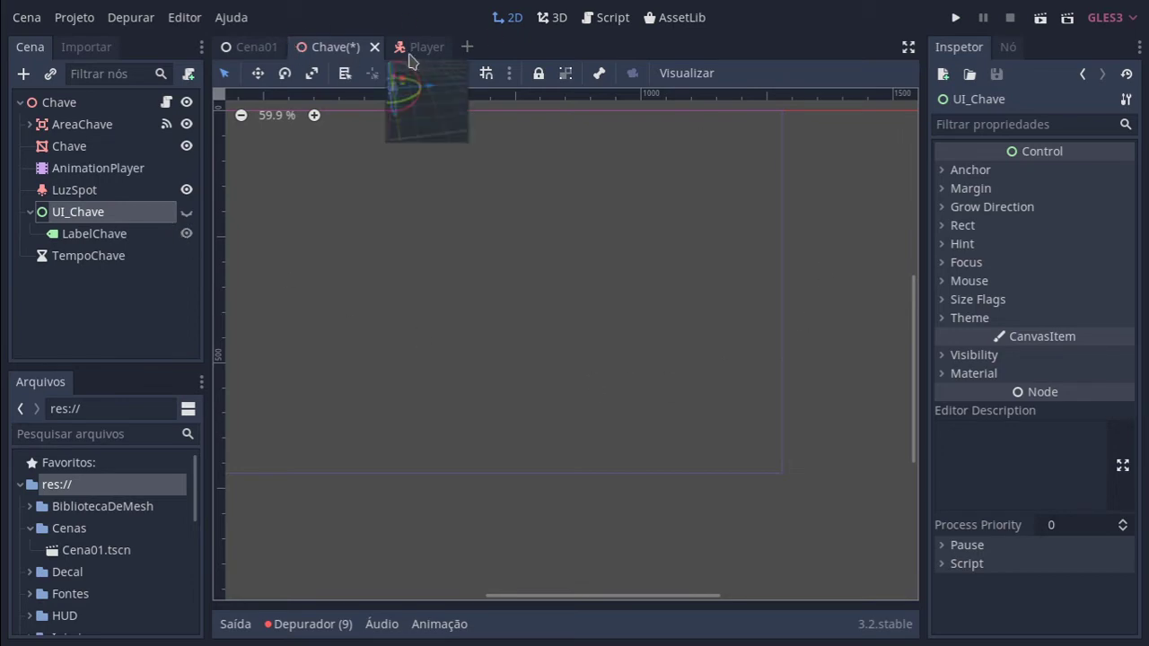
key(ctrl+s)
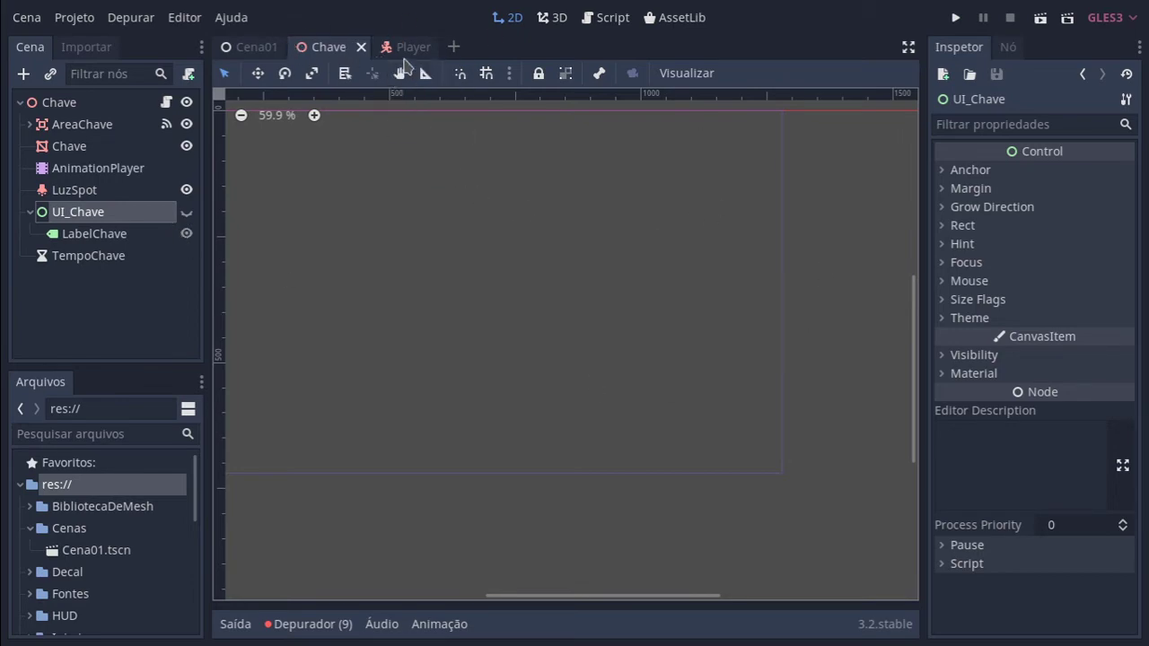
Open the Chave node's Chave.gd script.
click(412, 48)
click(309, 49)
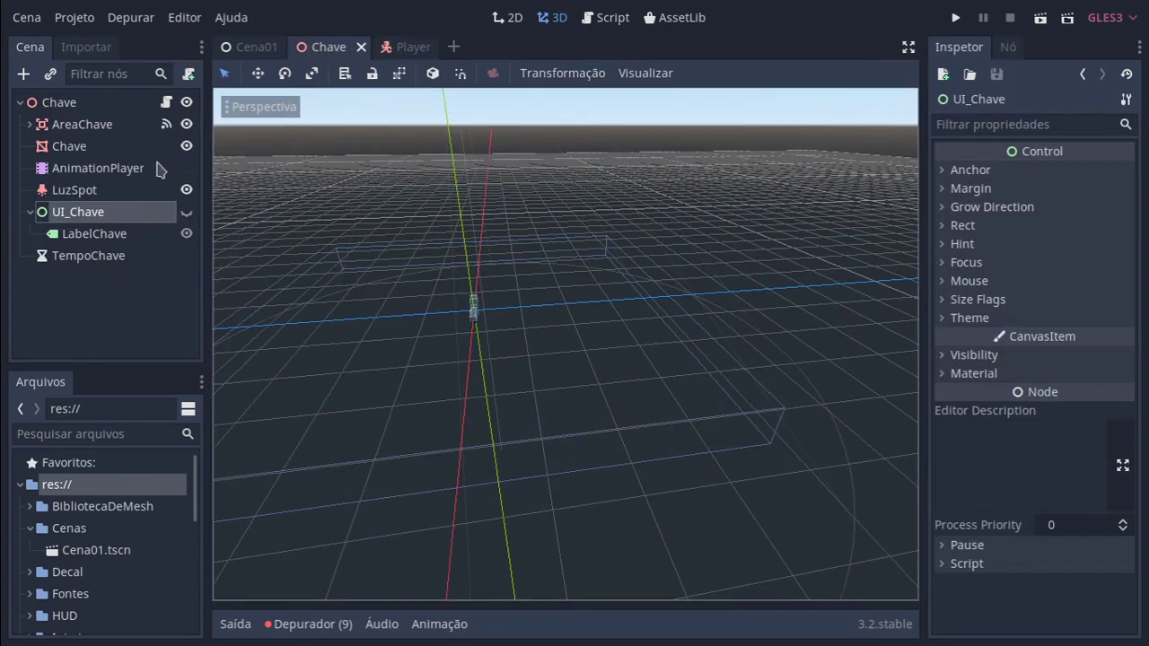
click(166, 102)
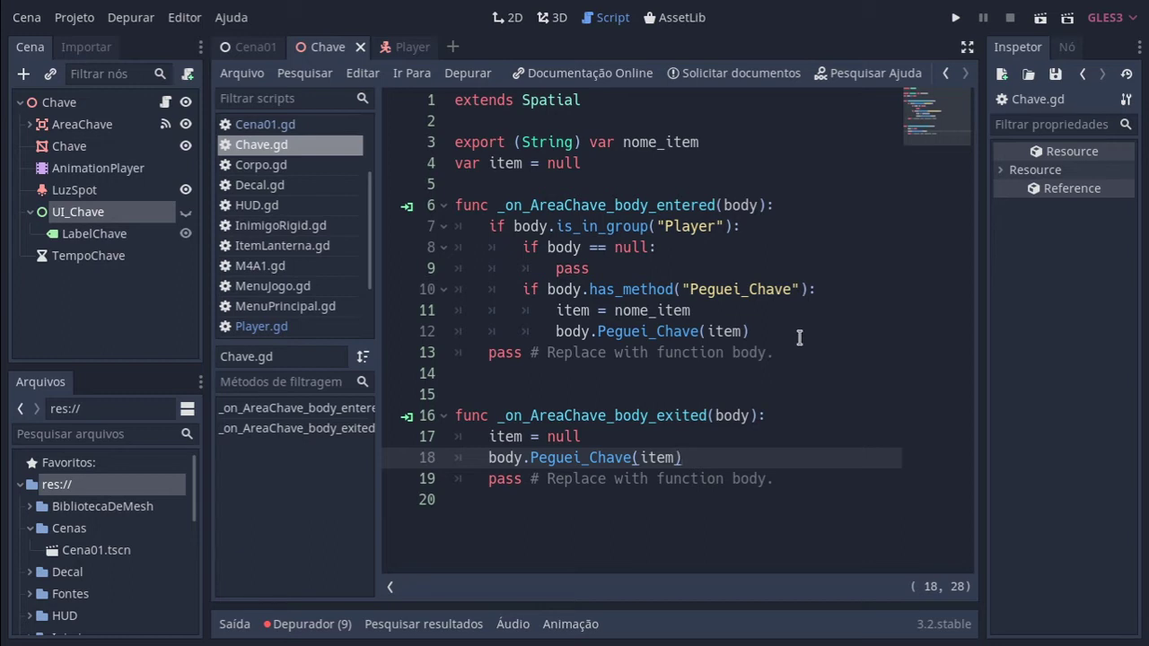
Insert $UI_Chave.show() on a new line after line 12 and select it for copying.
click(803, 332)
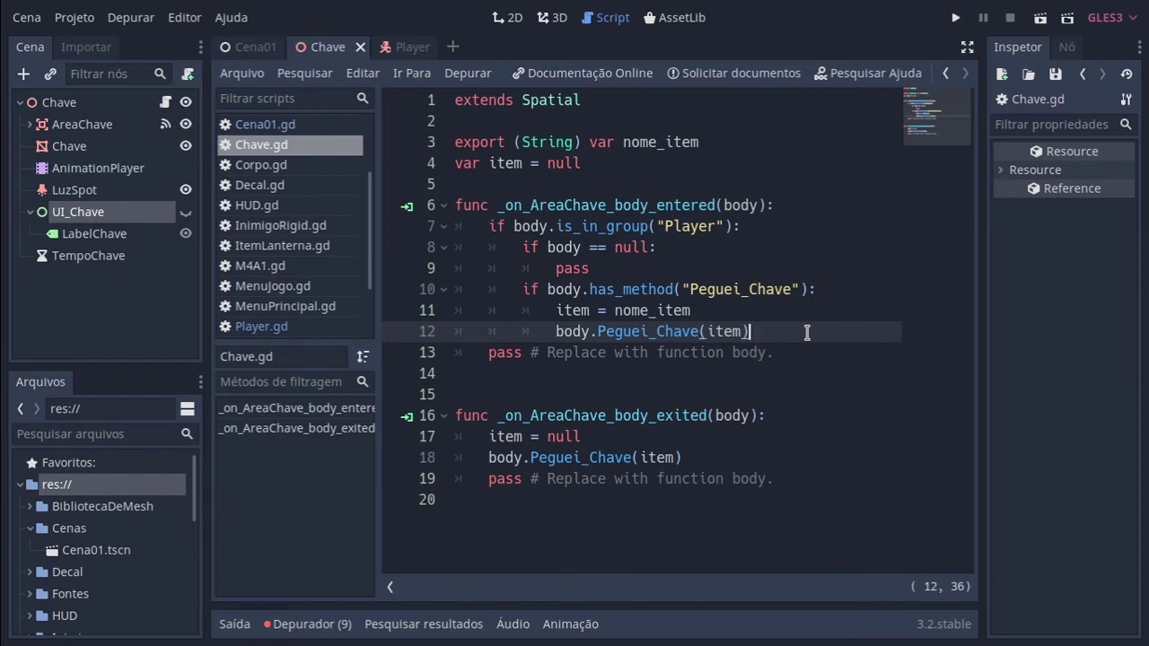
key(Return)
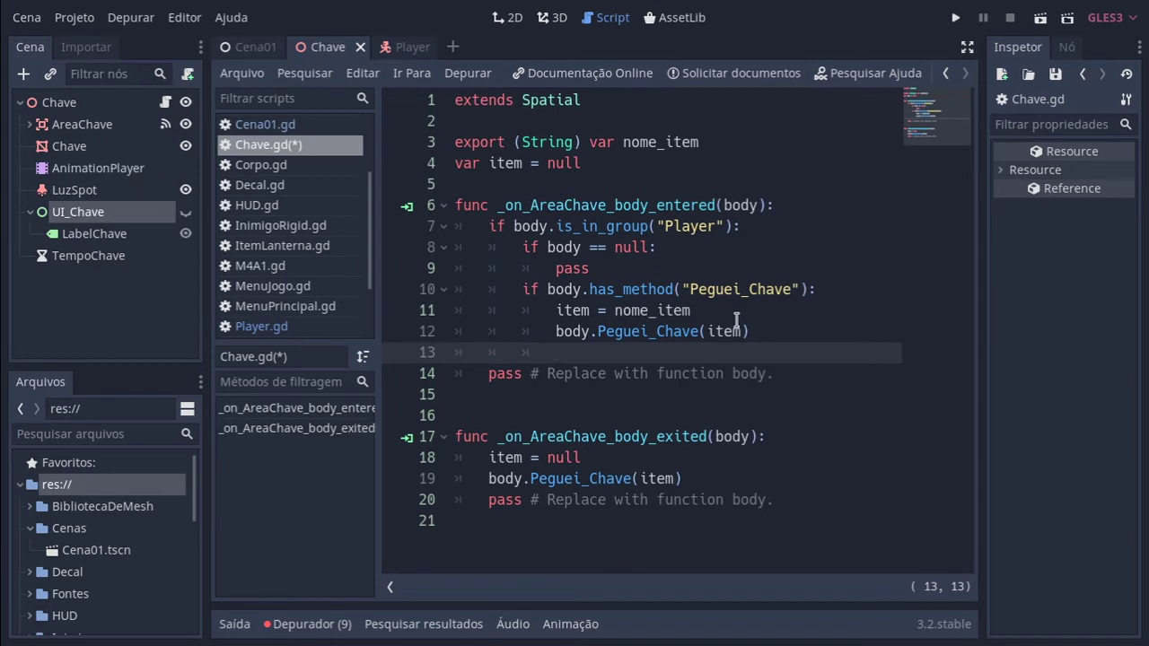
text($)
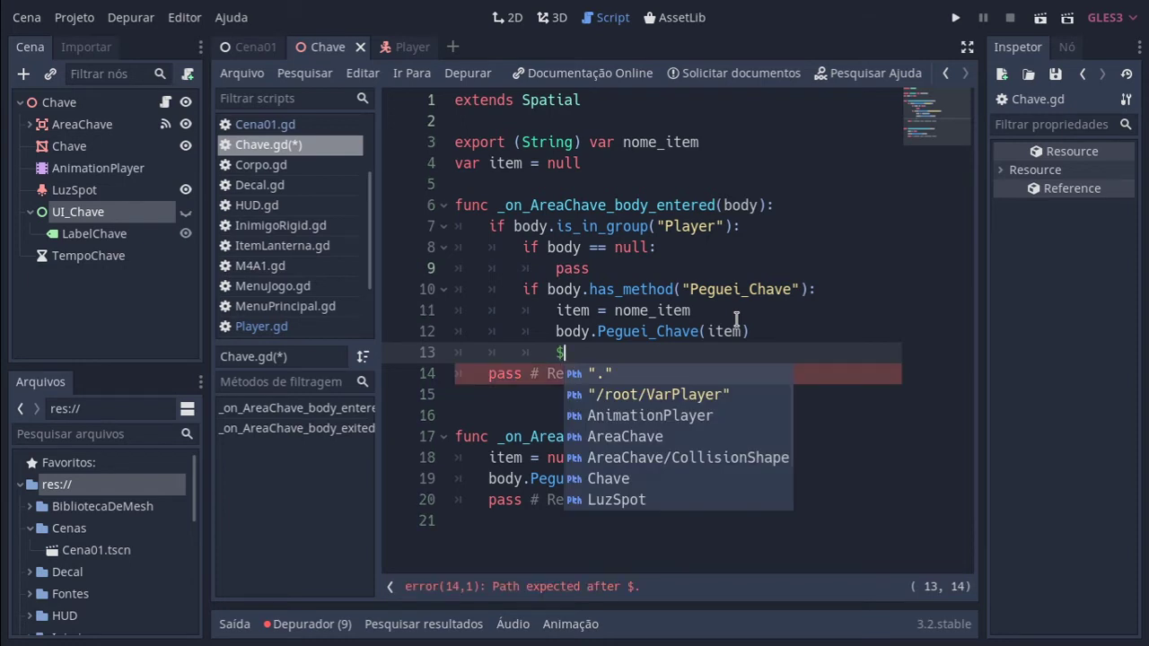
key(Up)
key(Up)
key(Up)
key(Down)
key(Down)
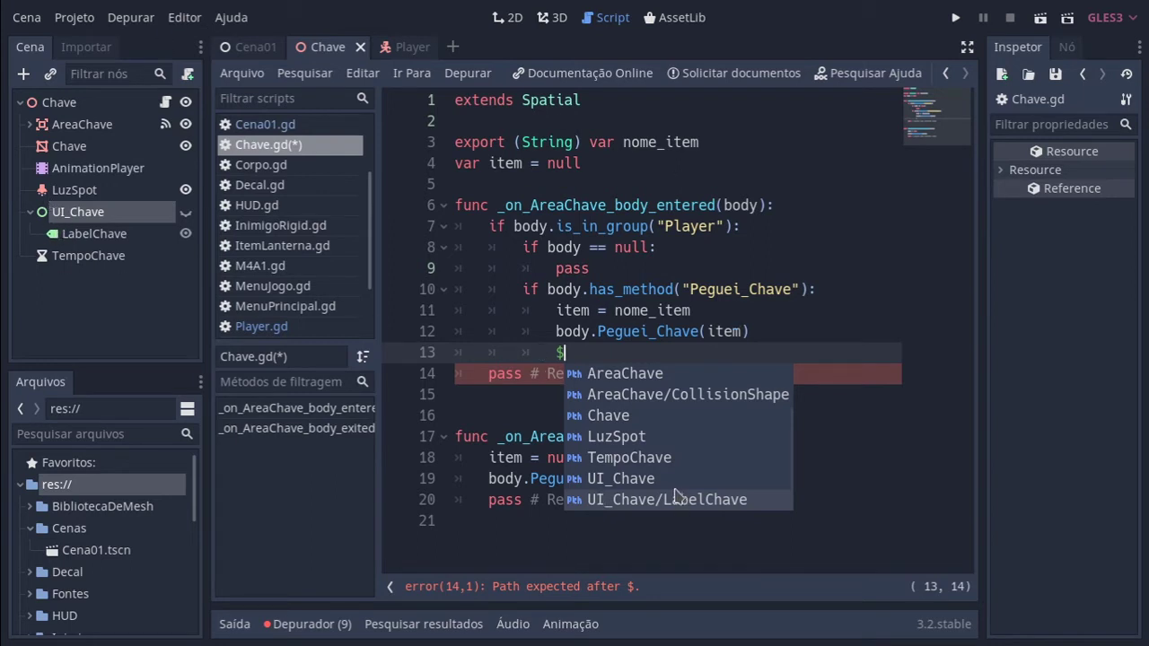
key(Up)
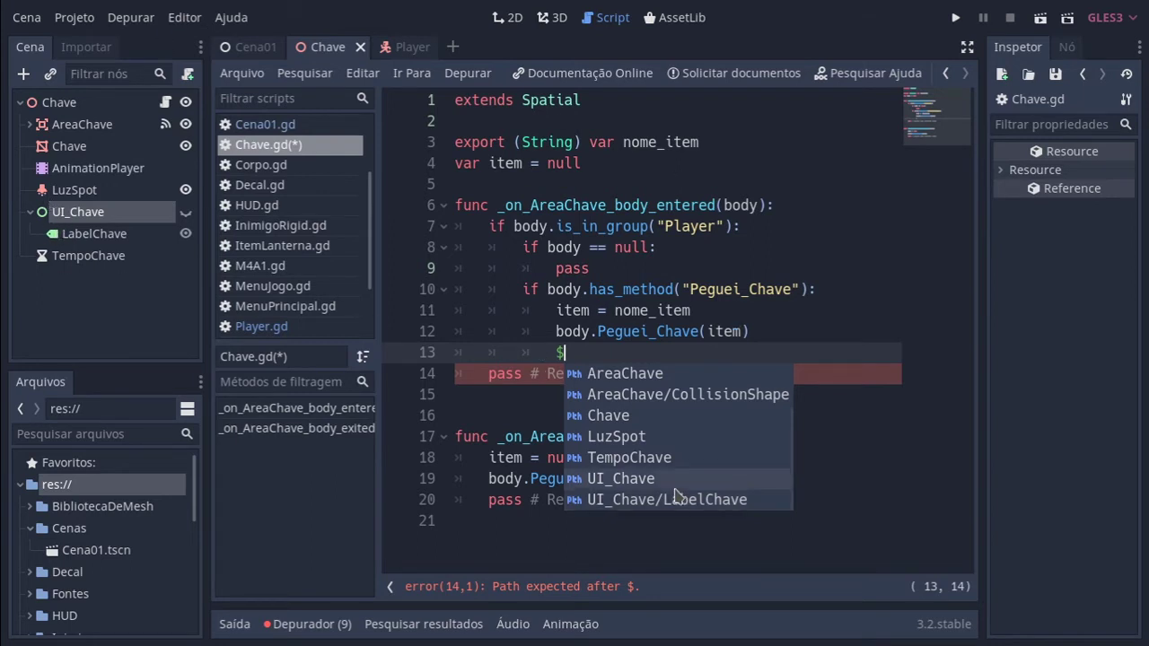
key(Return)
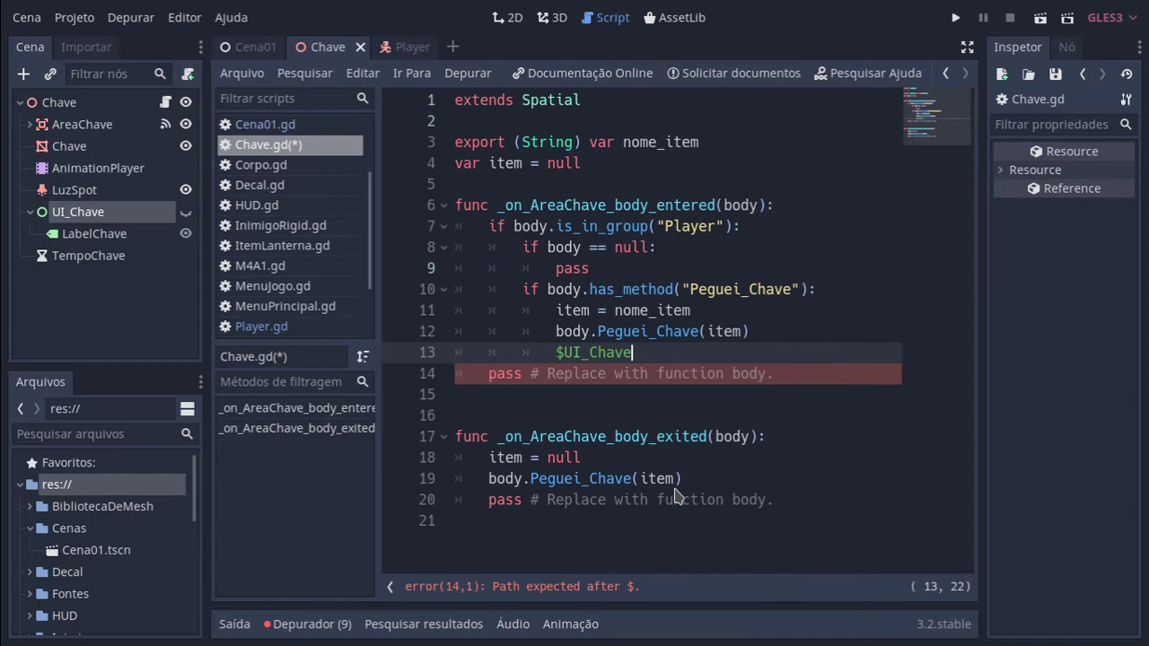
text(.)
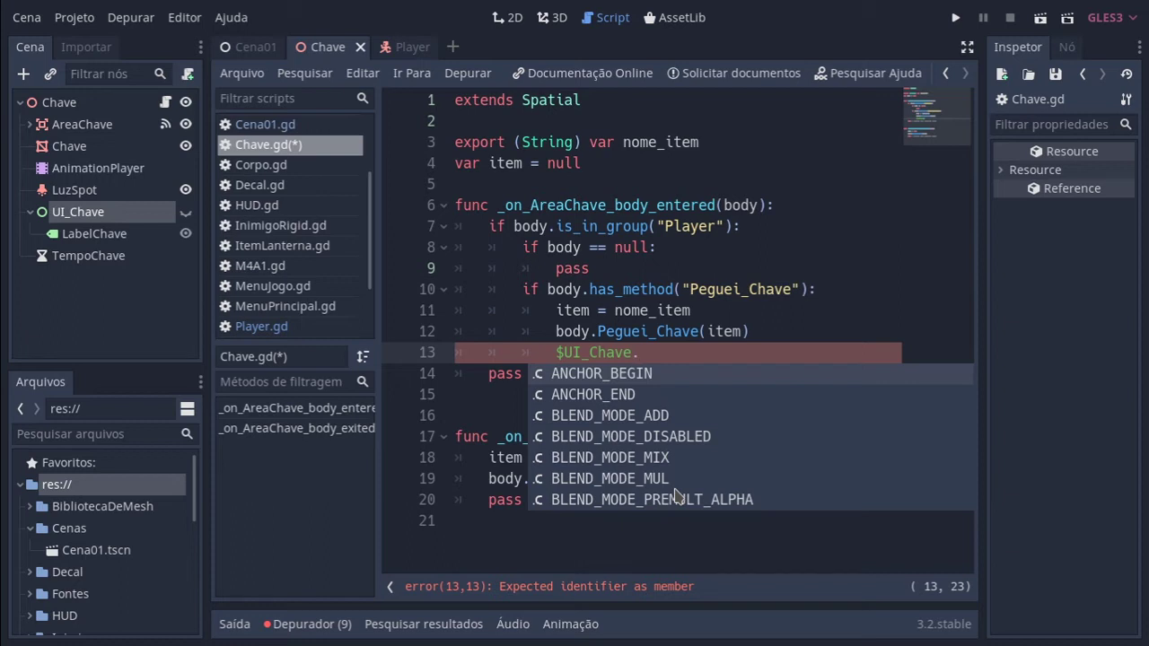
text(sho)
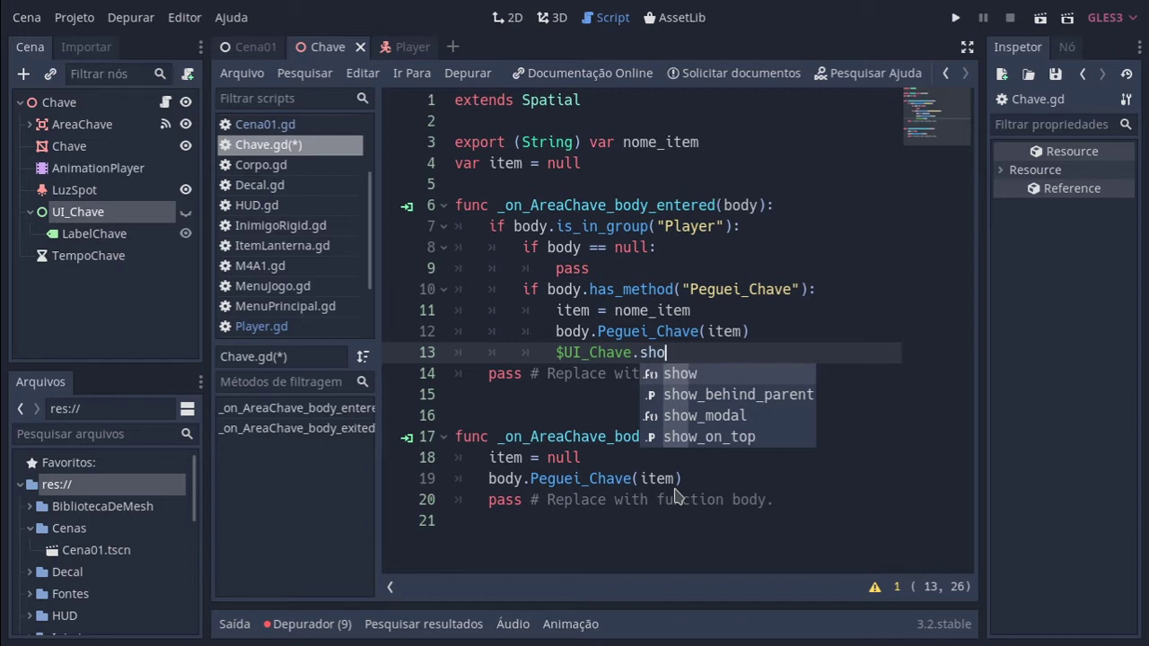
key(Return)
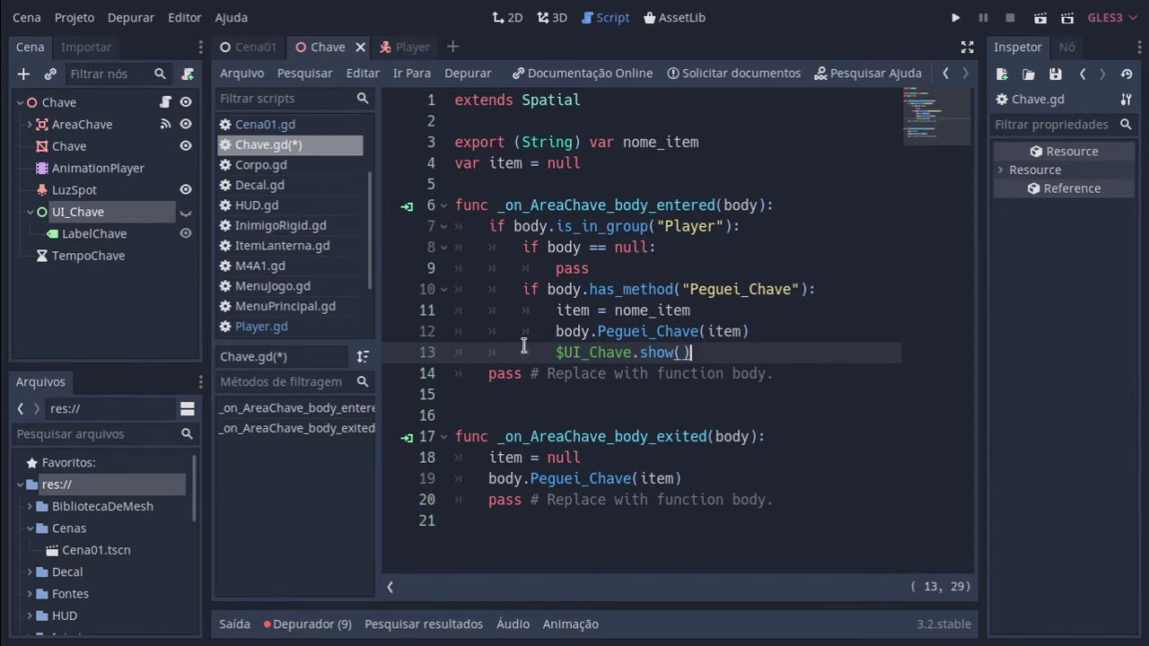
drag(554, 353, 699, 354)
key(ctrl+c)
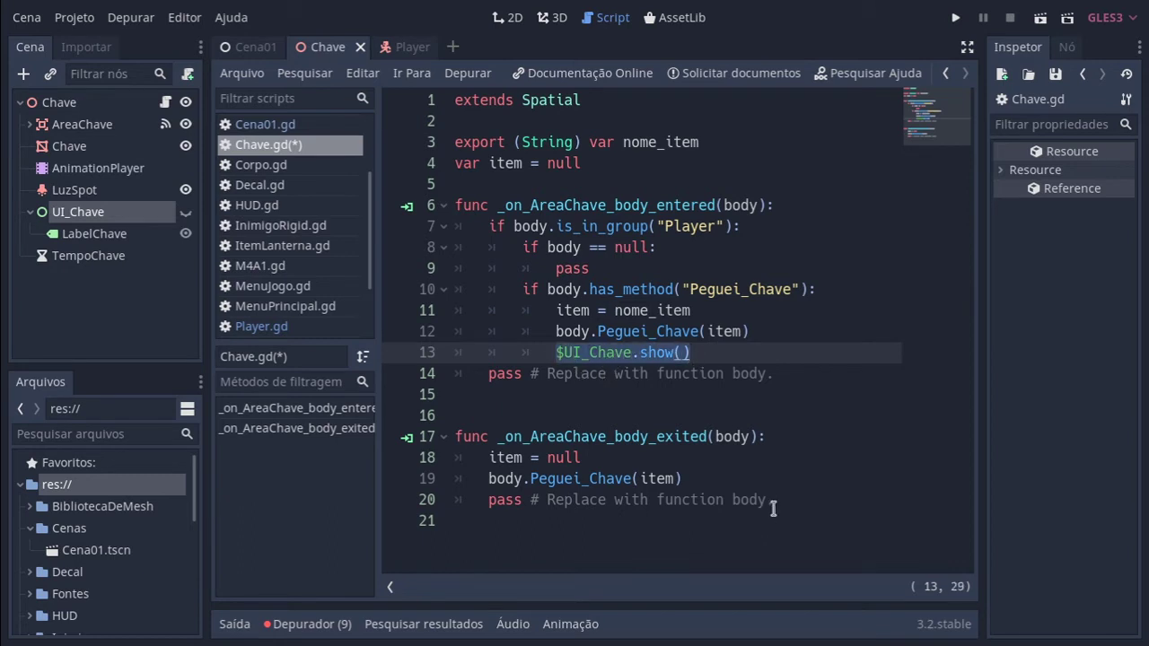
Add $UI_Chave.hide() on line 20 in _on_AreaChave_body_exited, save Chave.gd, and run the game.
click(761, 484)
key(Return)
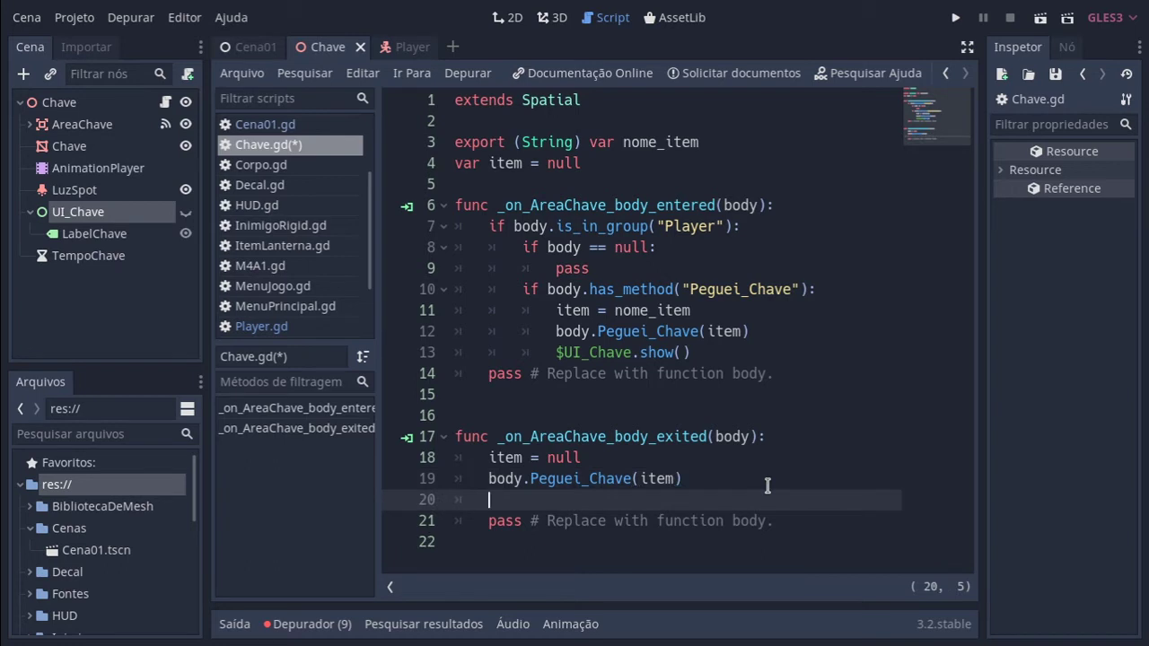
key(ctrl+v)
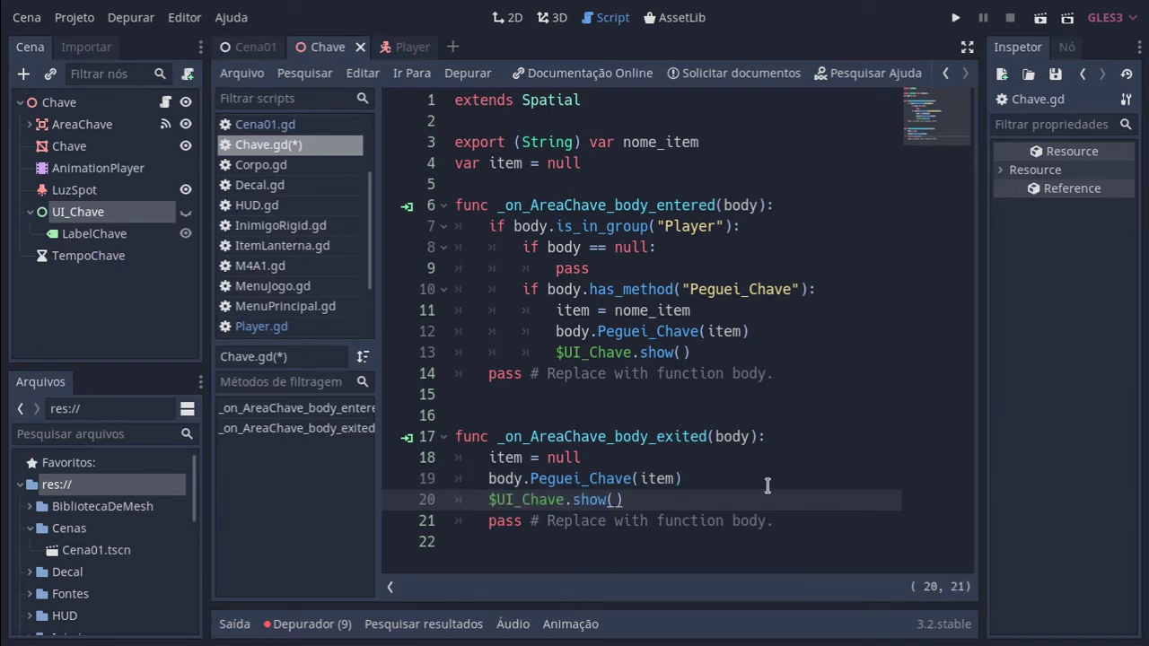
key(BackSpace)
key(BackSpace)
key(BackSpace)
key(BackSpace)
key(BackSpace)
key(BackSpace)
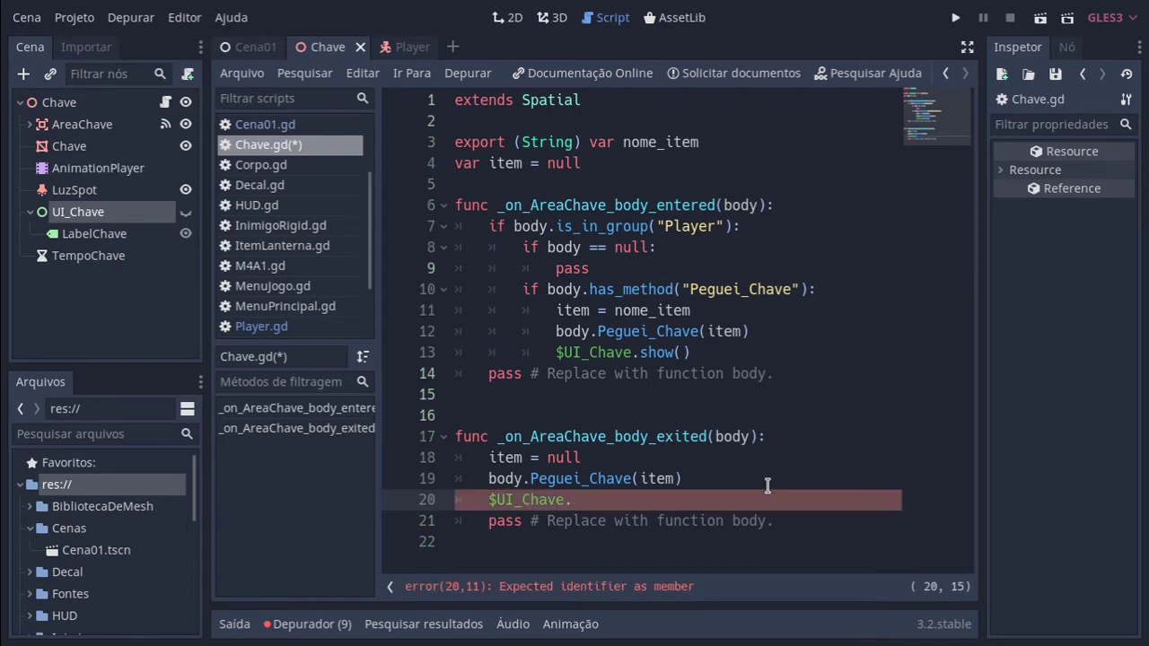
text(hi)
text(d)
key(Return)
key(ctrl+s)
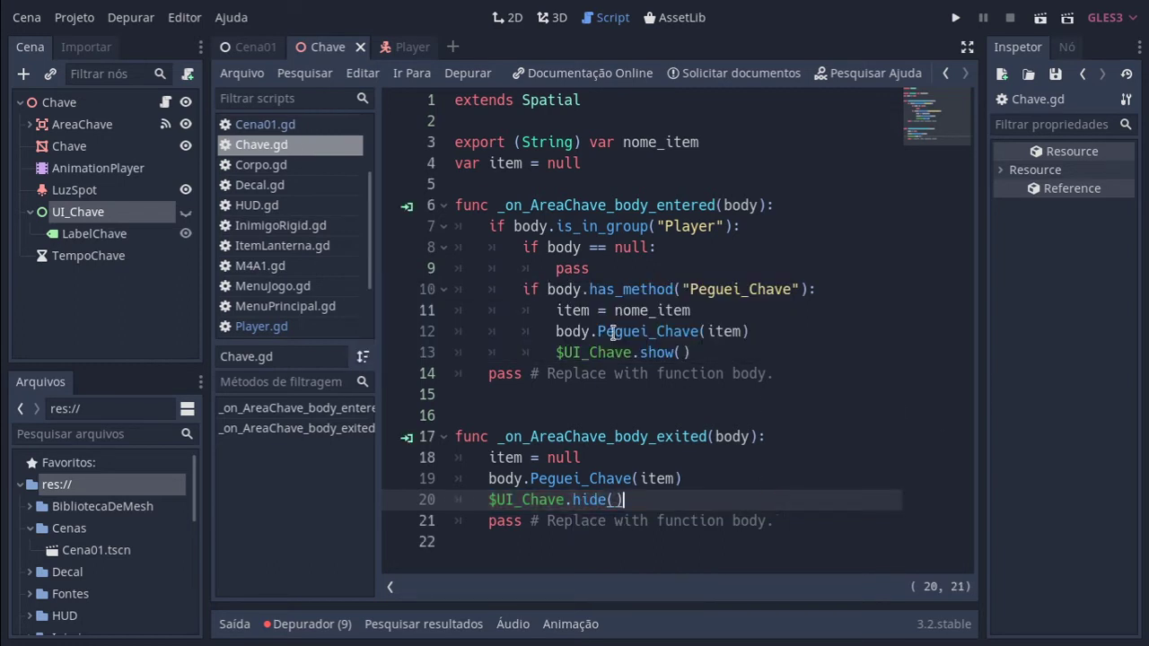
click(959, 18)
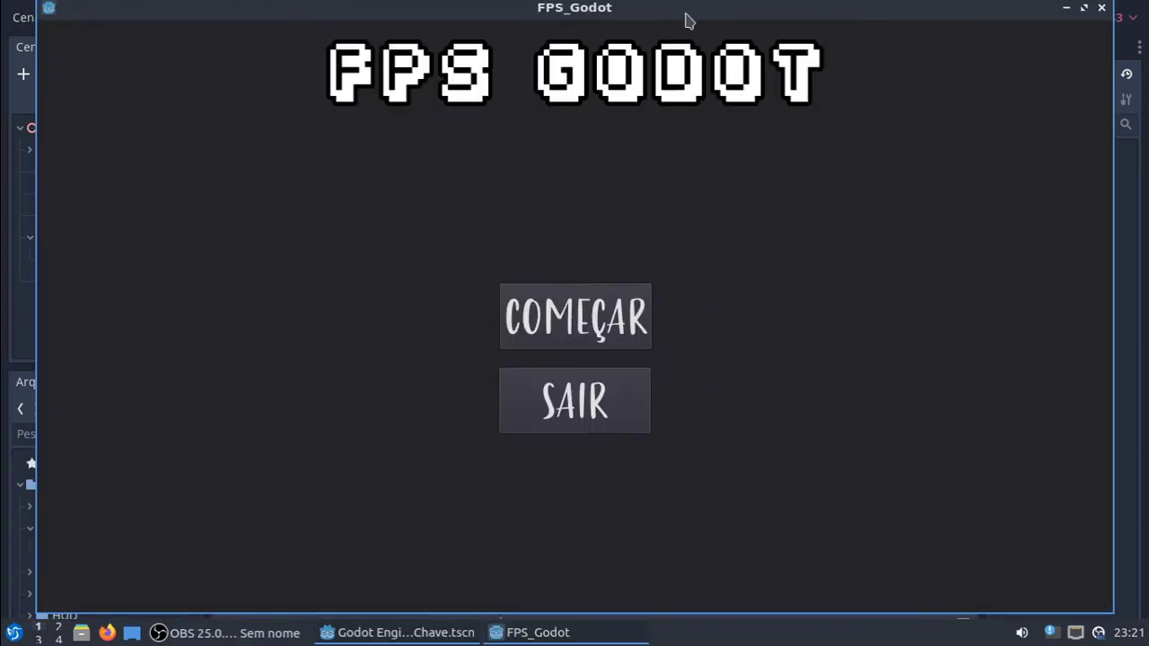
Put the game window in fullscreen and start from the main menu.
click(1084, 8)
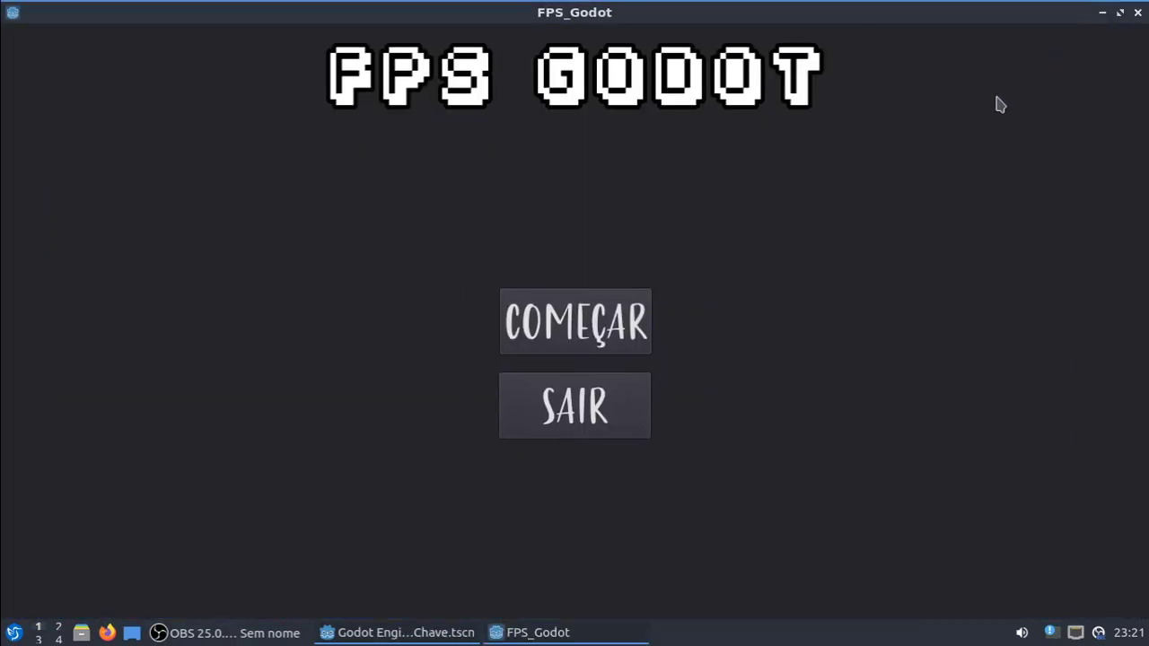
key(F11)
click(646, 310)
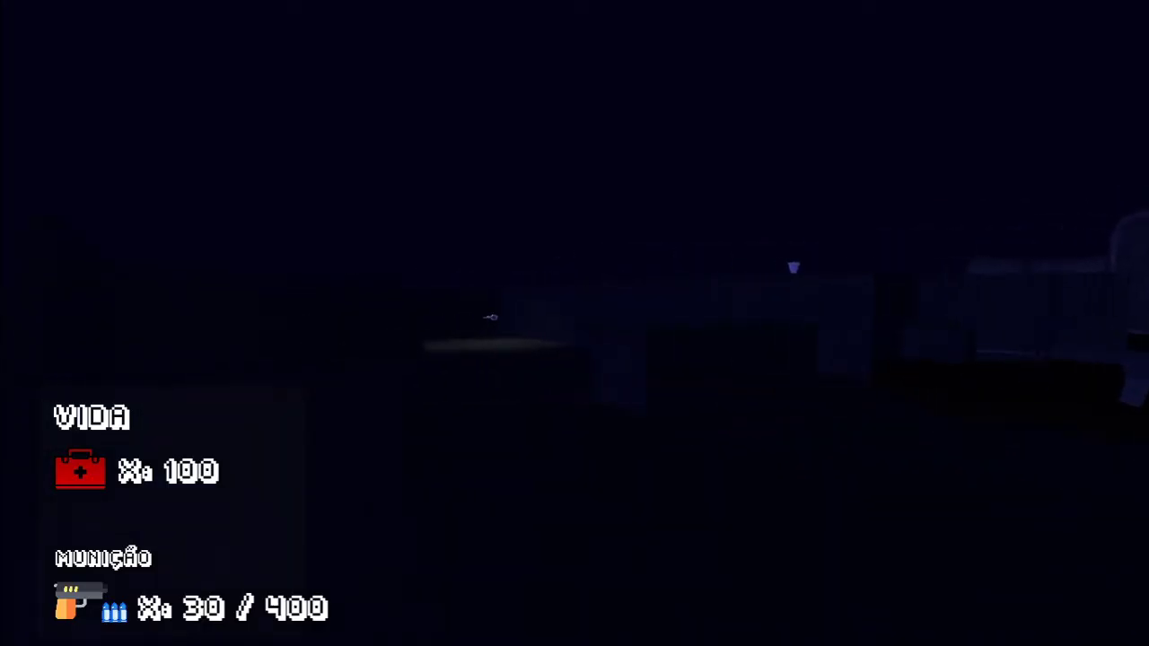
Walk to the floating key and back to confirm the [E] prompt appears and disappears.
key(w)
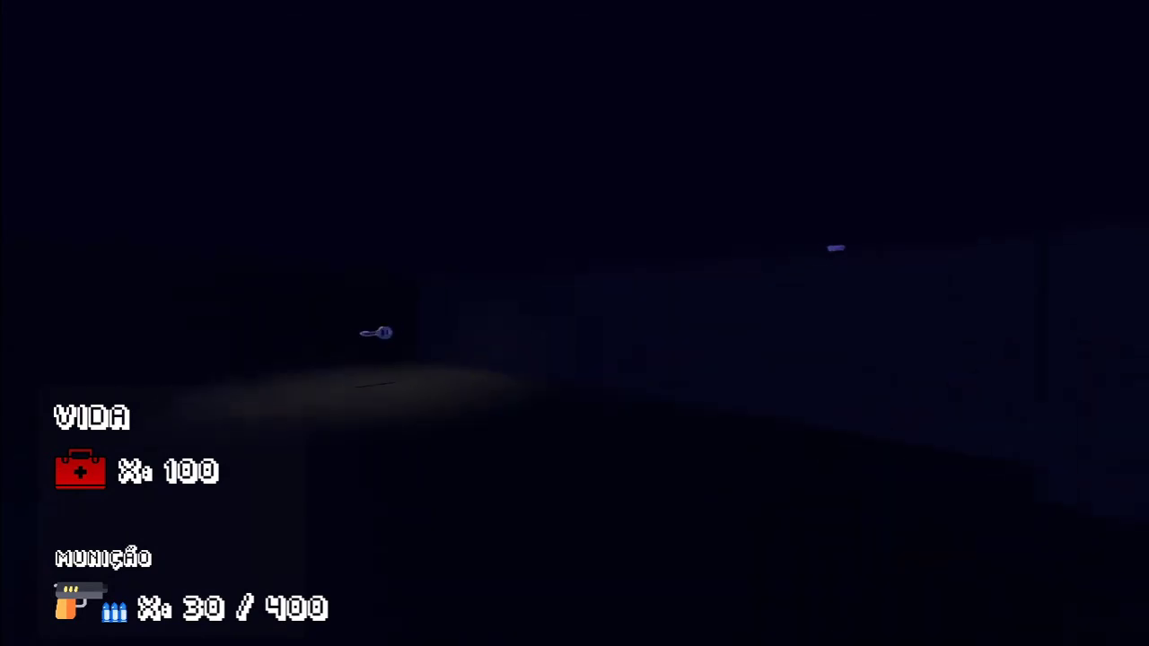
key(w)
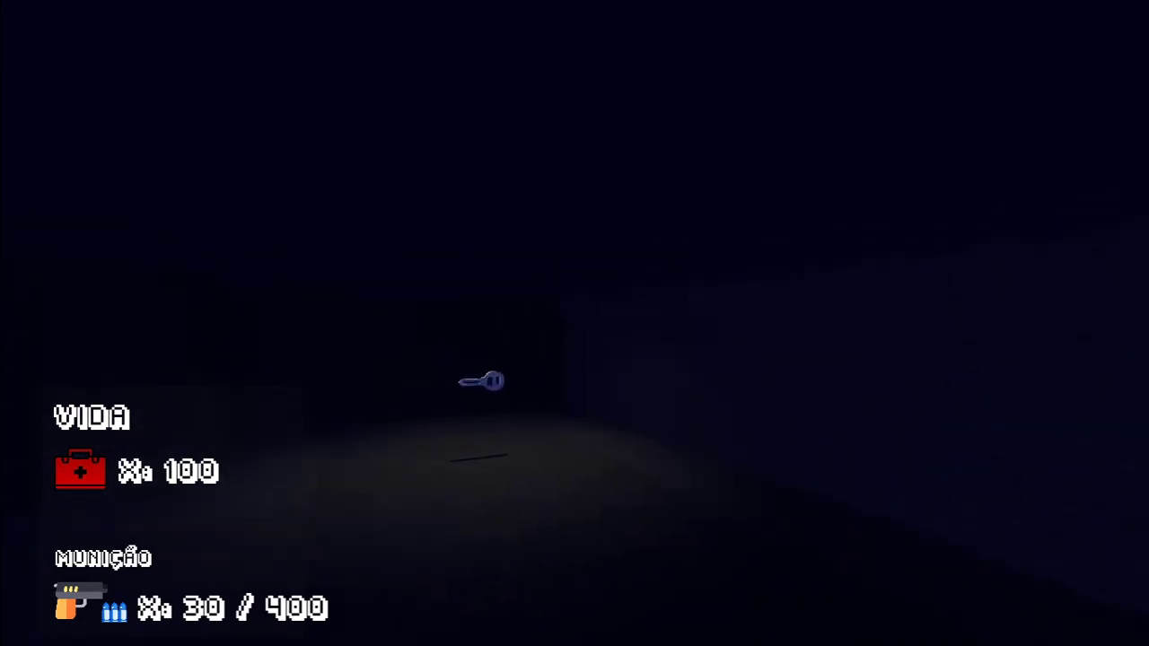
key(w)
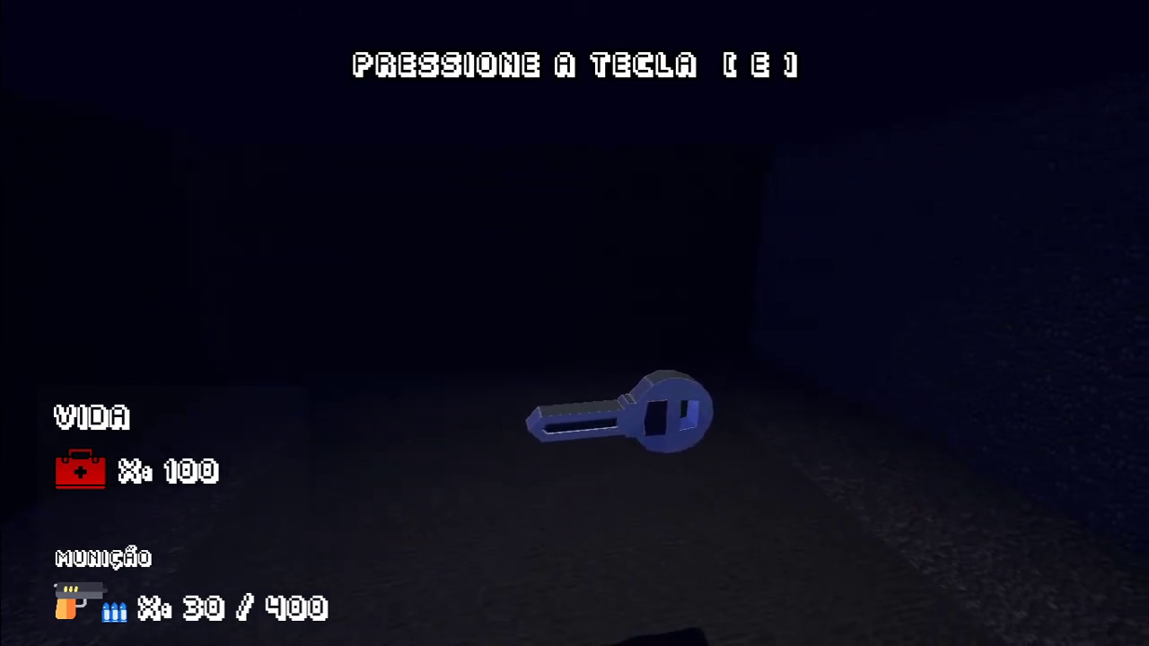
key(s)
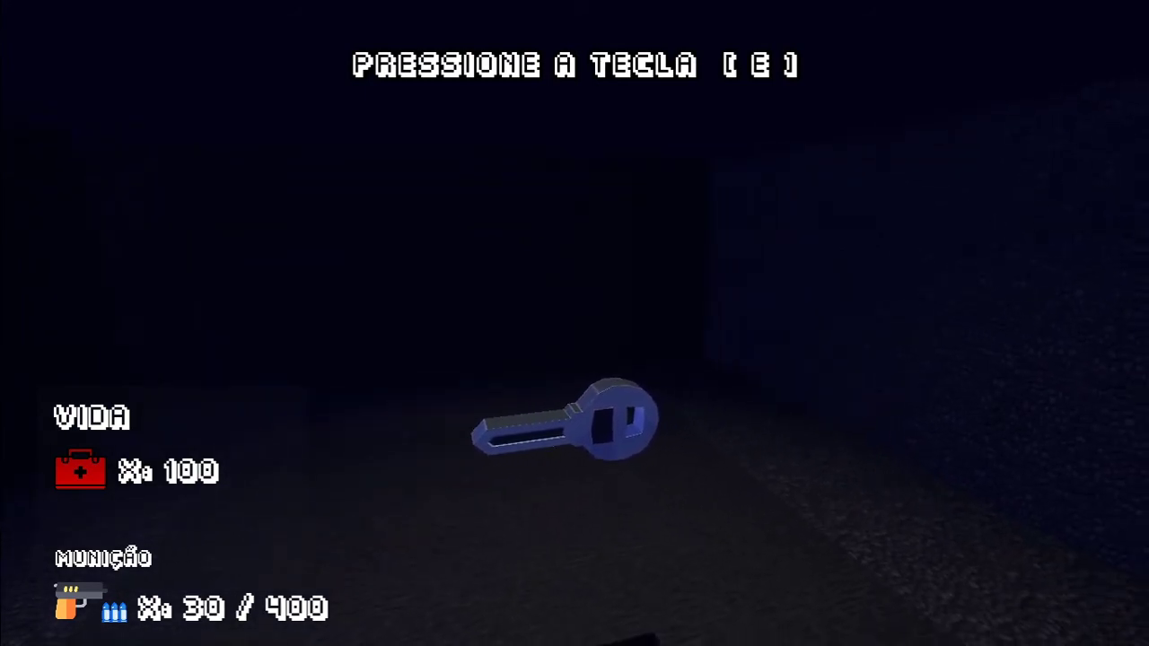
key(s)
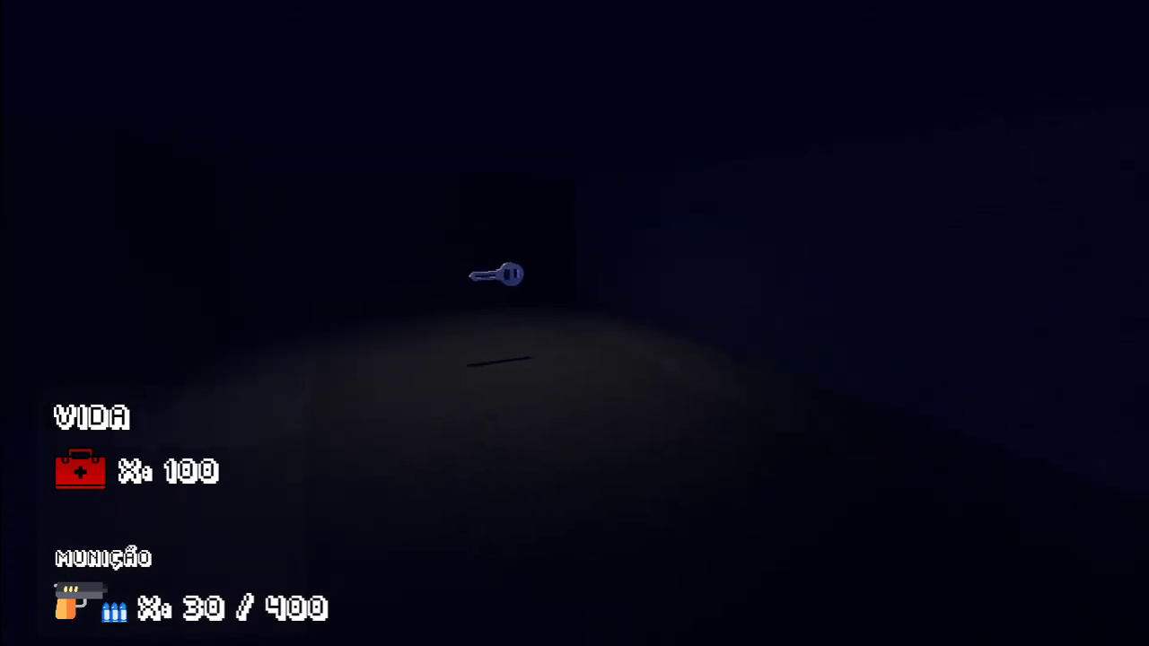
key(w)
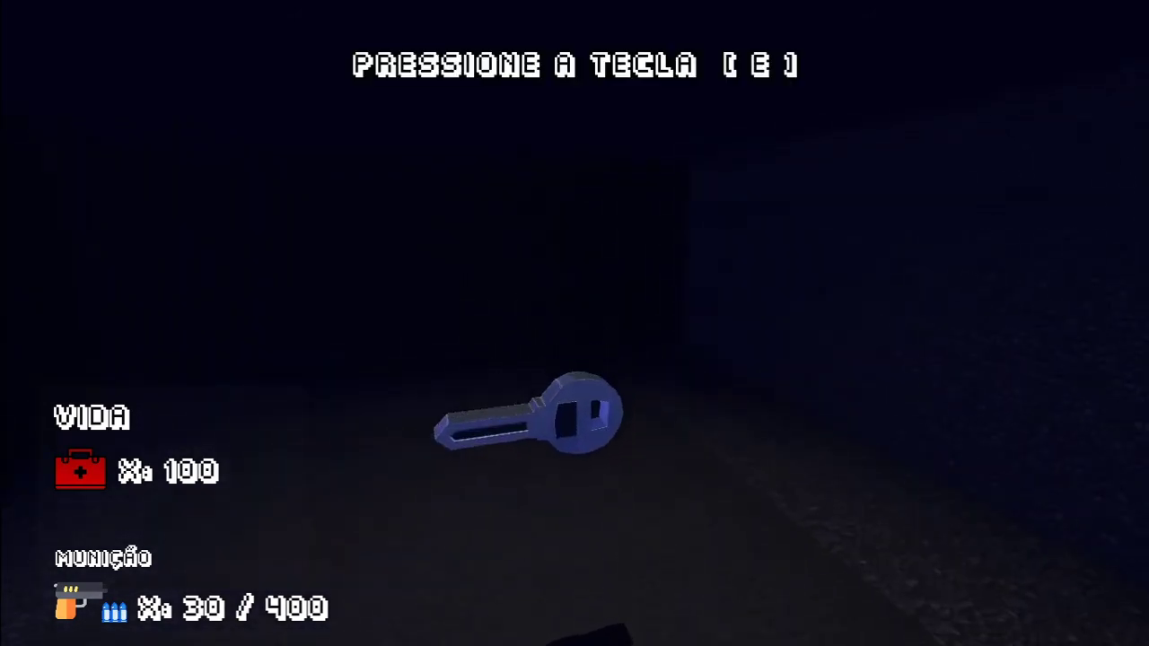
key(s)
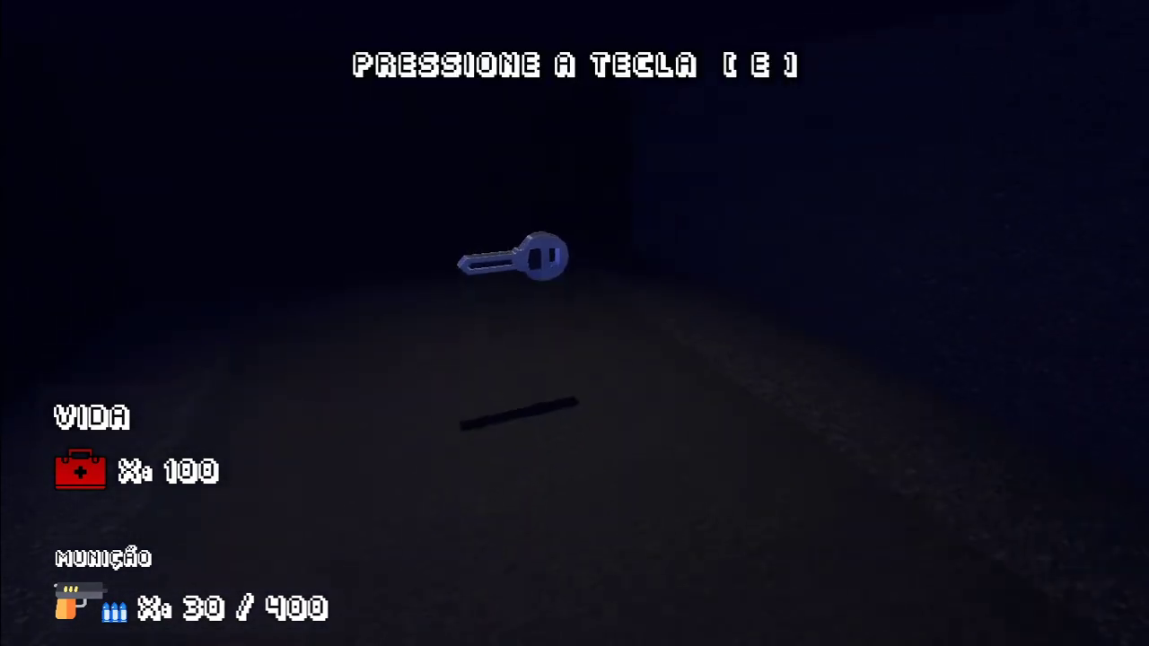
key(s)
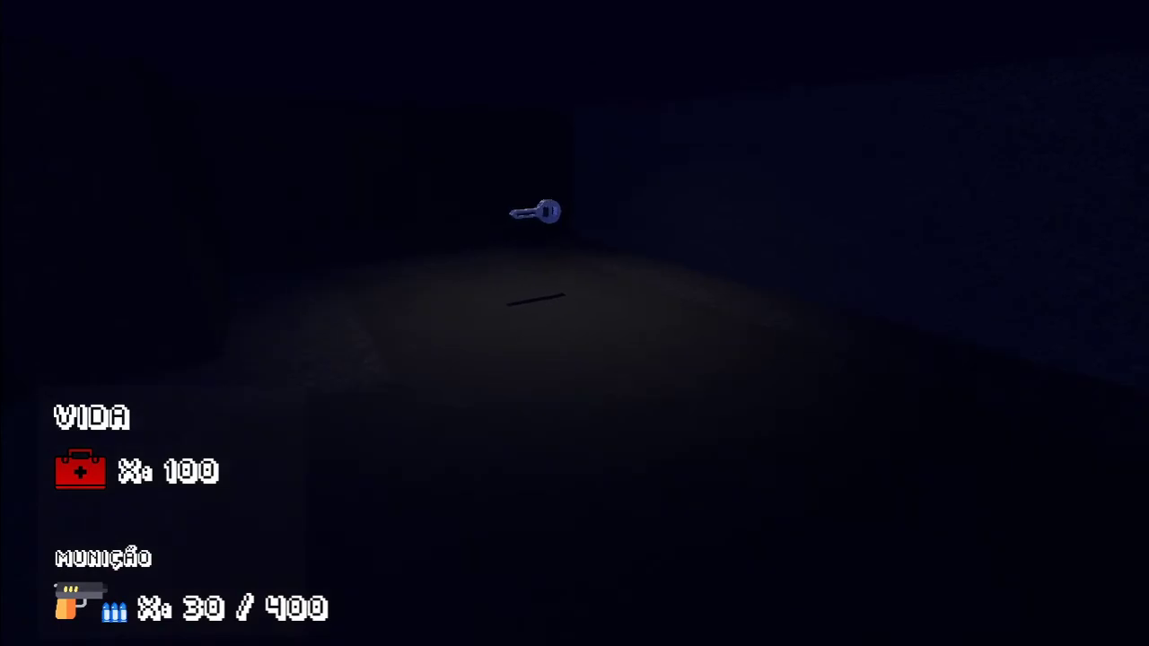
Leave fullscreen, pause, and close the game to return to the editor.
key(Escape)
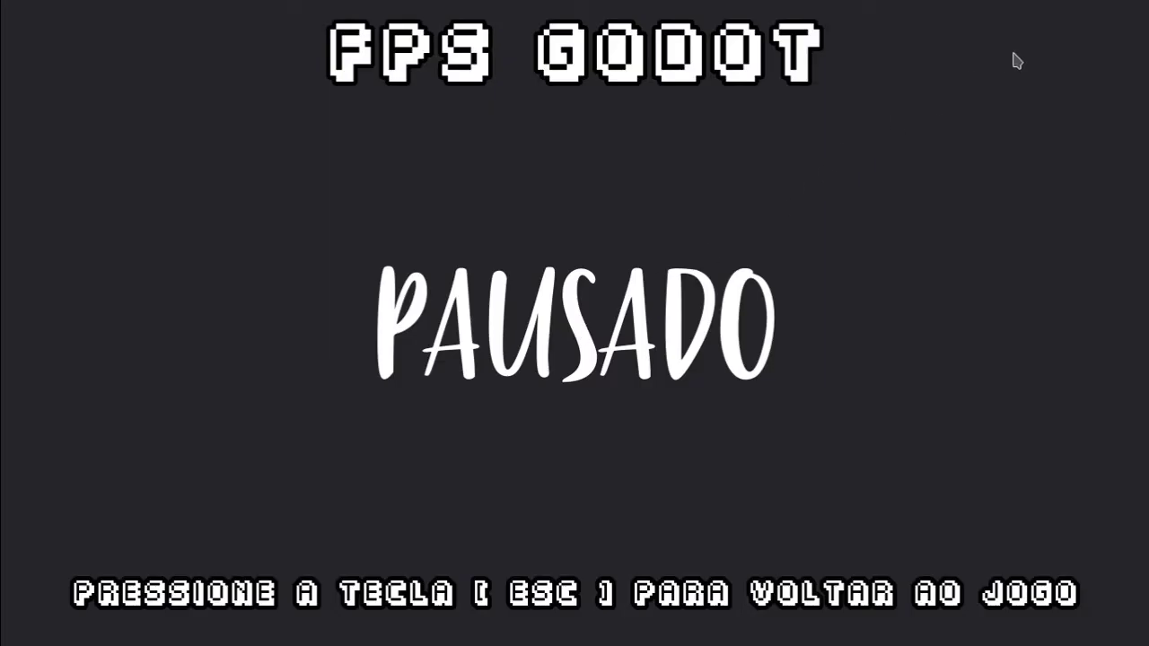
key(Escape)
key(F11)
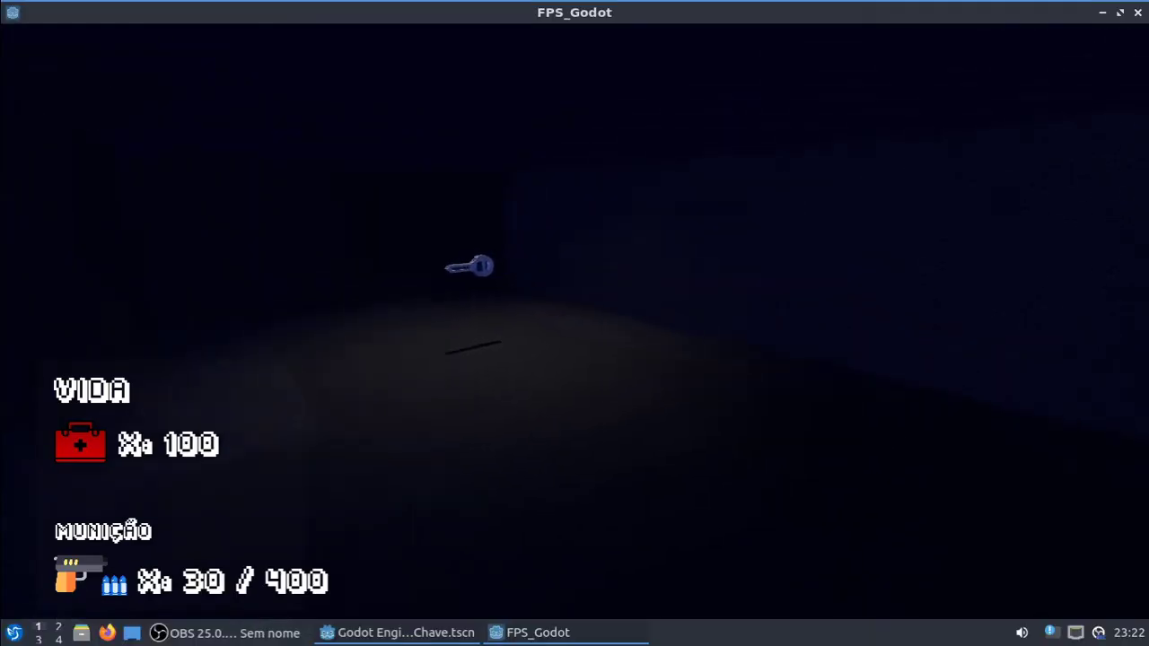
key(Escape)
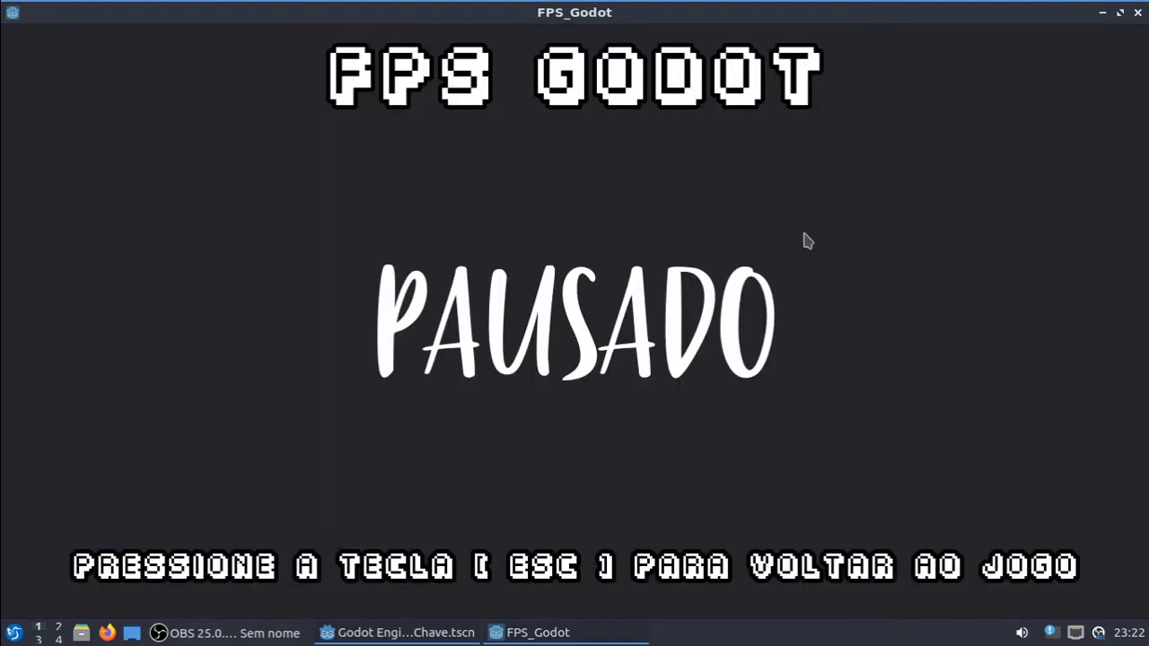
click(1138, 15)
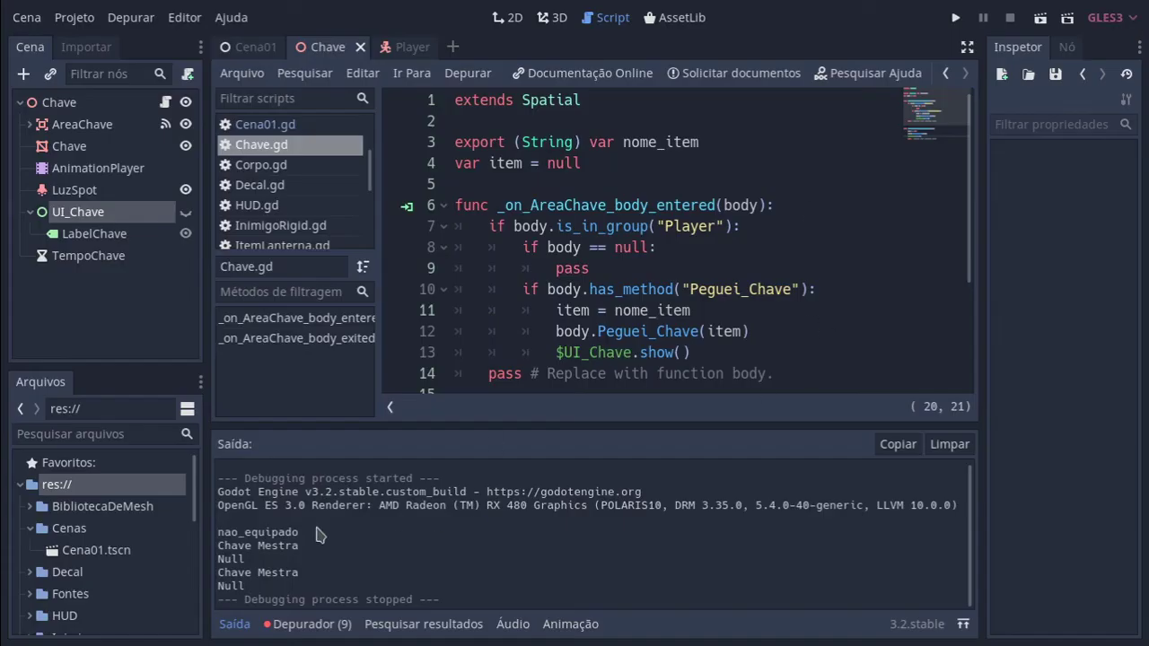
Collapse the Saída output panel and switch to the Player scene's Player.gd script.
click(239, 627)
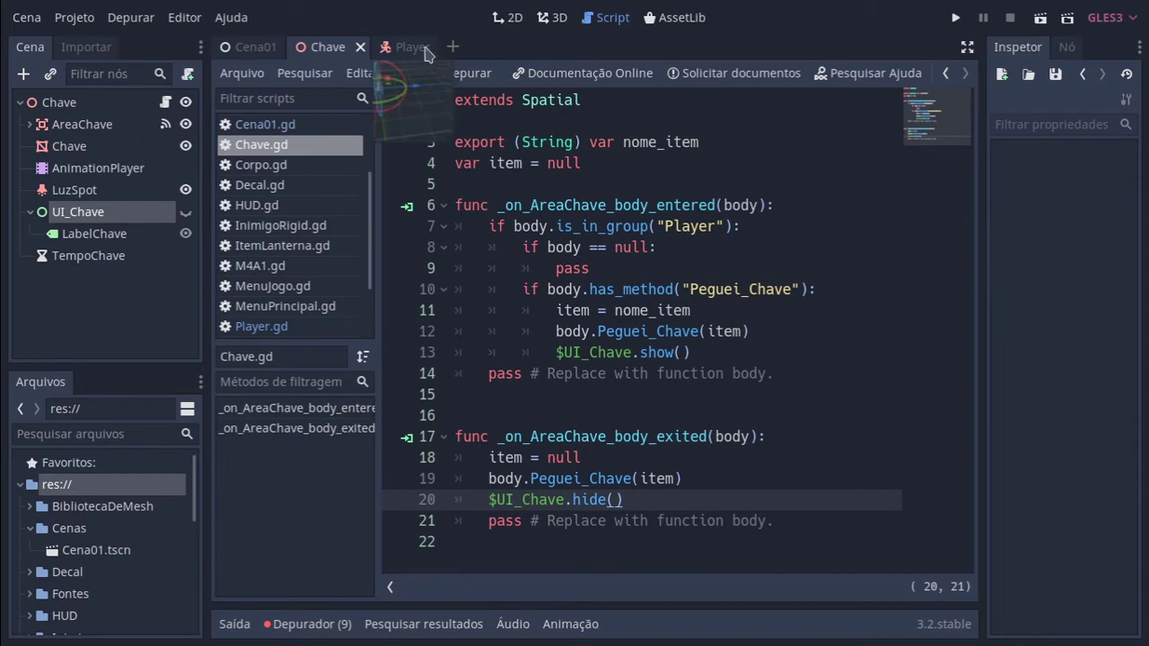
click(409, 47)
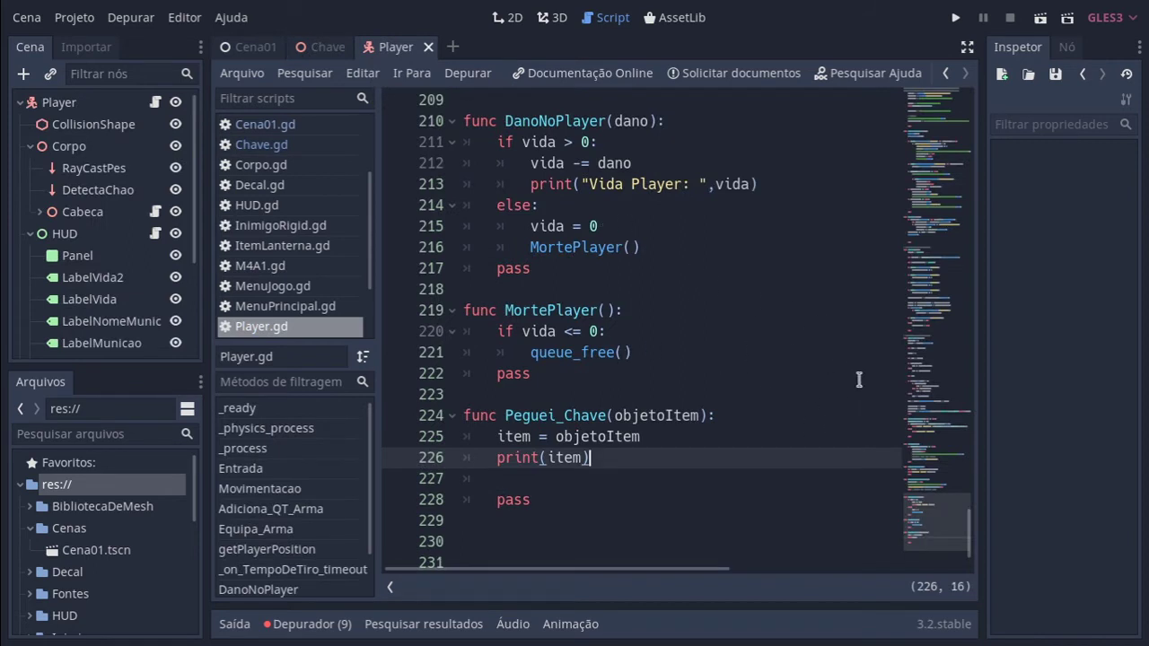
Switch the script editor to distraction-free mode and scroll down to _process.
click(968, 47)
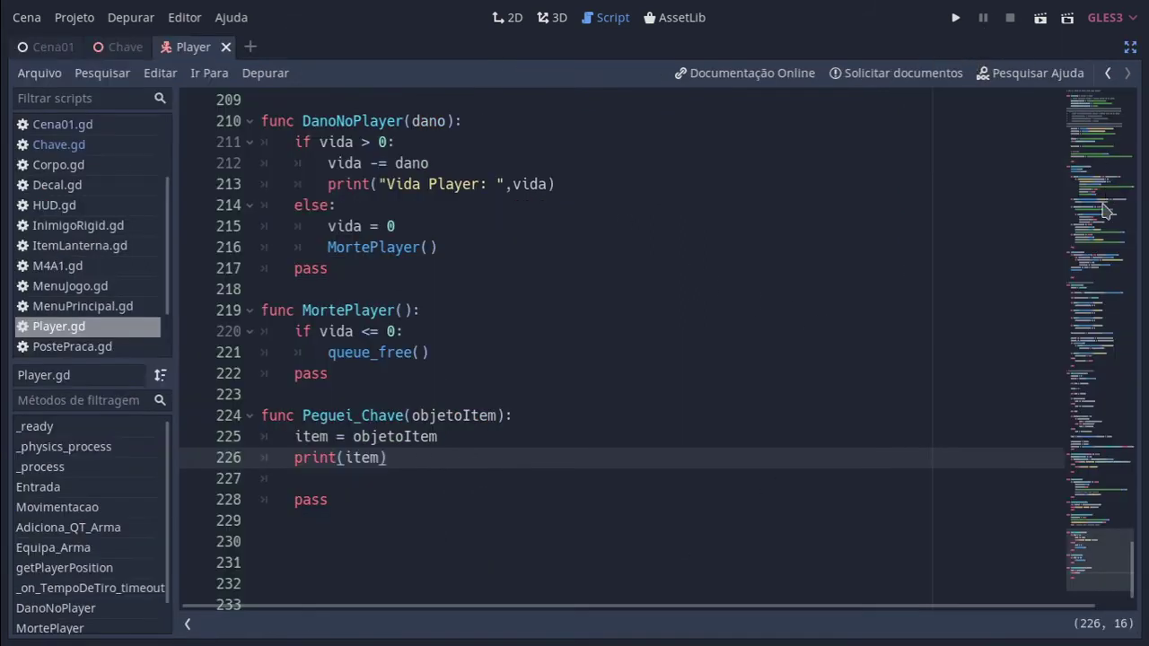
drag(1137, 565, 1146, 344)
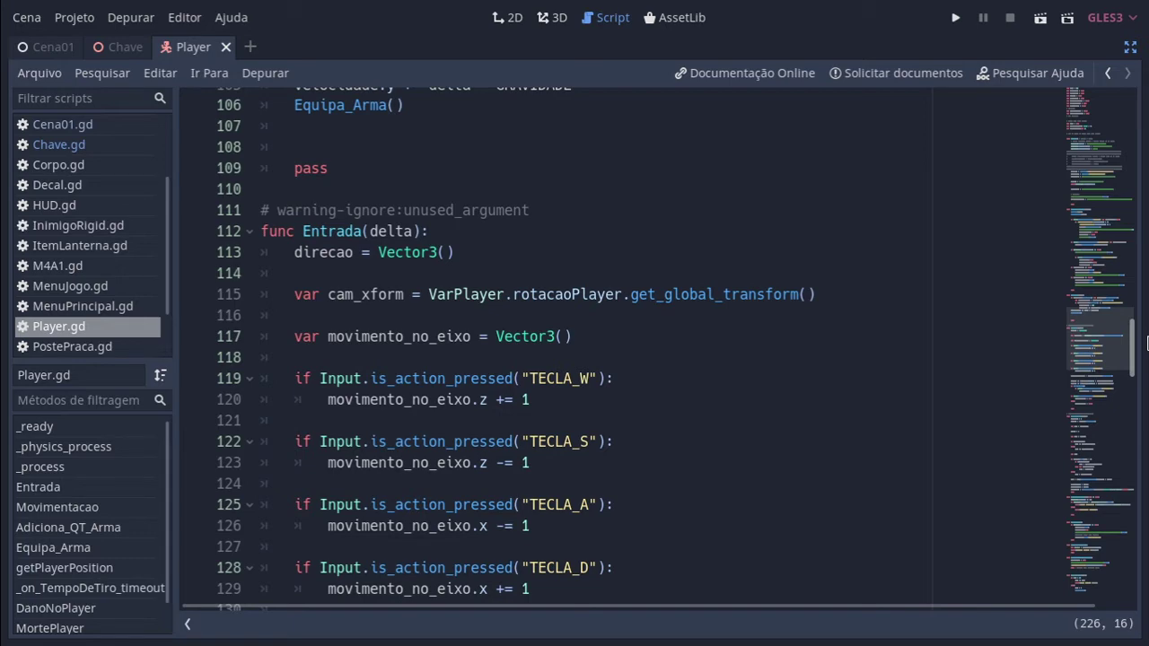
mouse_move(1148, 341)
mouse_down()
mouse_move(1147, 242)
mouse_move(1124, 323)
mouse_up()
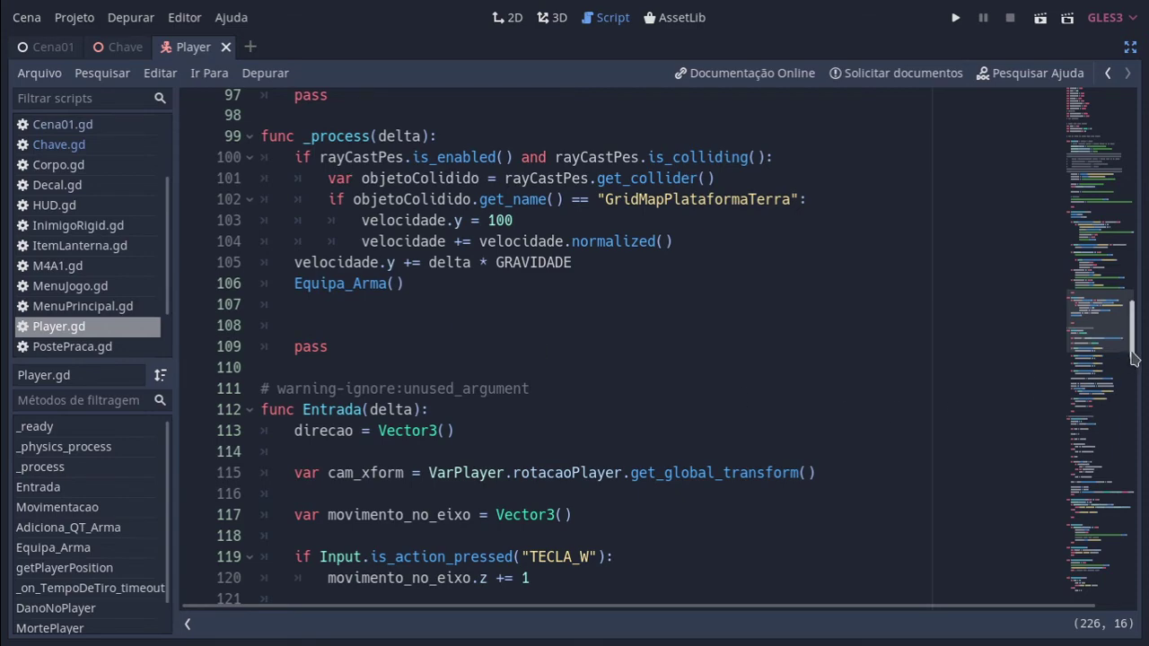
drag(1130, 352, 1136, 316)
scroll(434, 385, down, 3)
scroll(434, 384, down, 4)
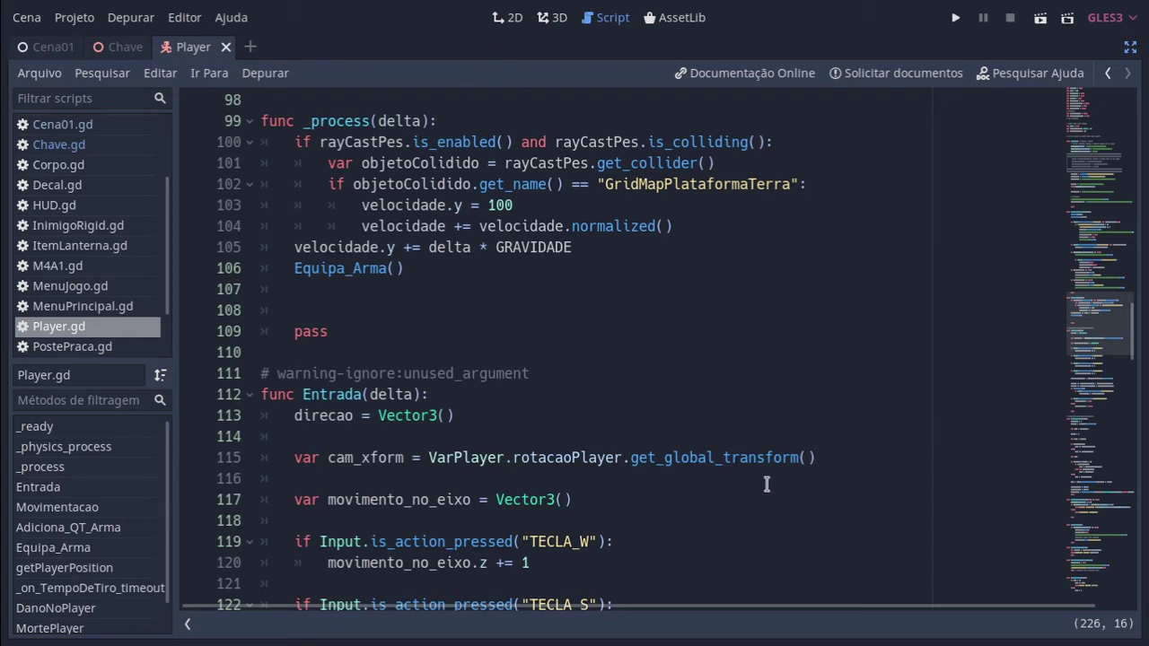
scroll(1113, 359, down, 3)
scroll(1110, 371, down, 2)
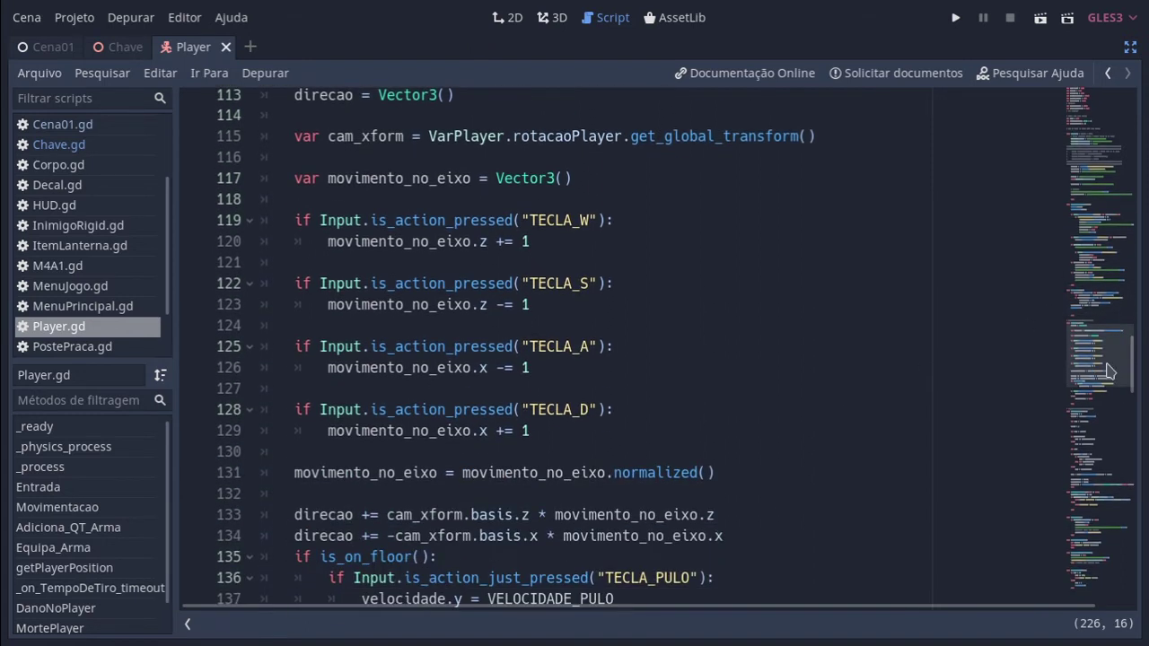
scroll(1125, 406, down, 2)
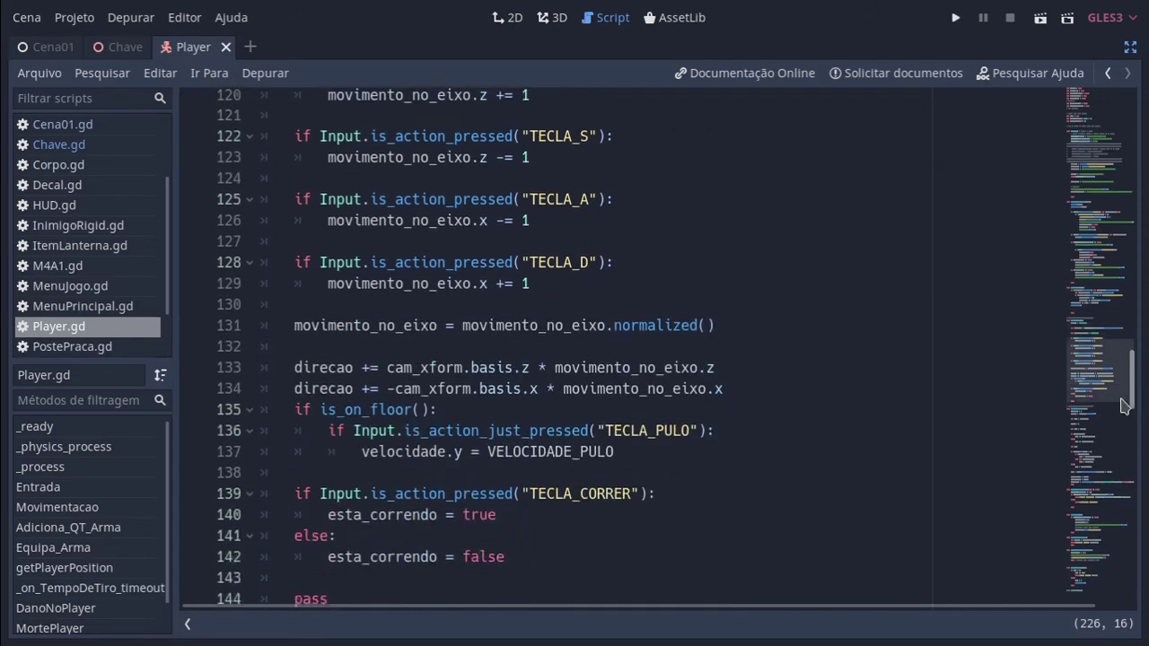
mouse_move(1125, 406)
mouse_down()
mouse_move(1145, 272)
mouse_move(1128, 347)
mouse_up()
Insert a blank line at line 108 in _process, after the Equipa_Arma() call.
click(329, 431)
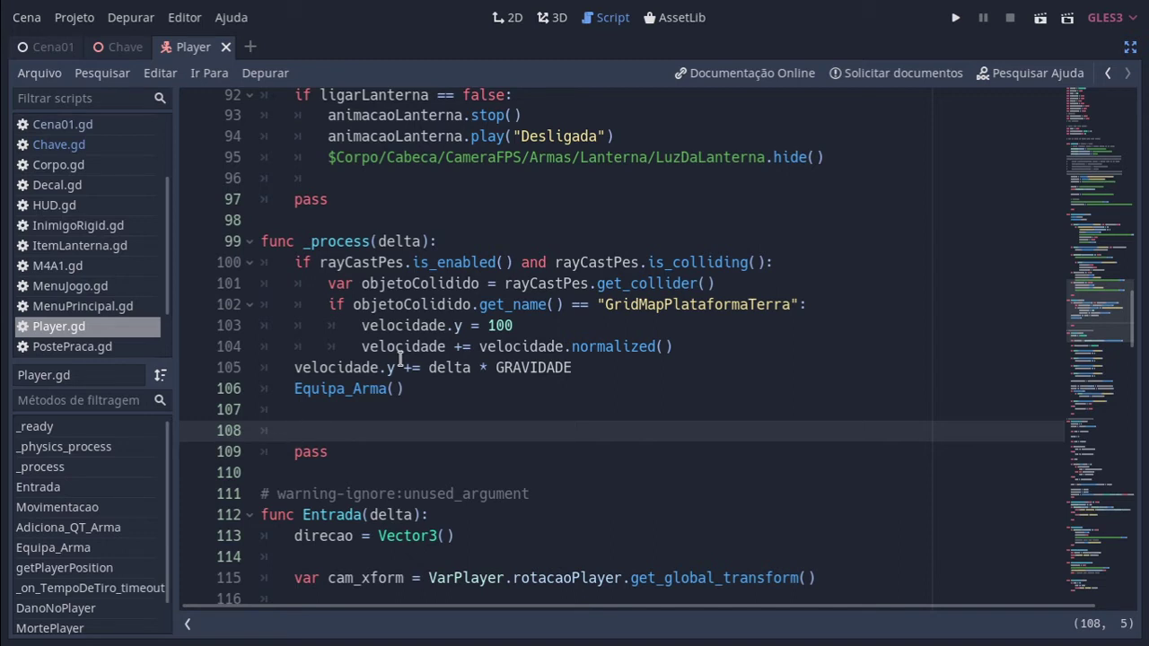
key(Return)
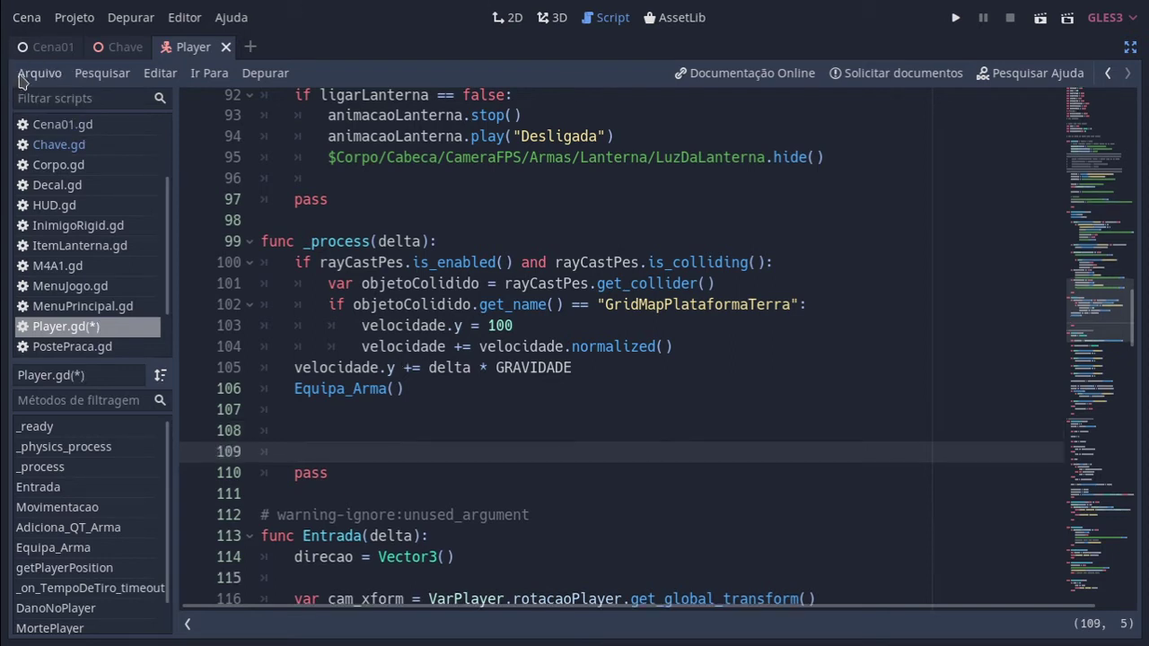
click(74, 18)
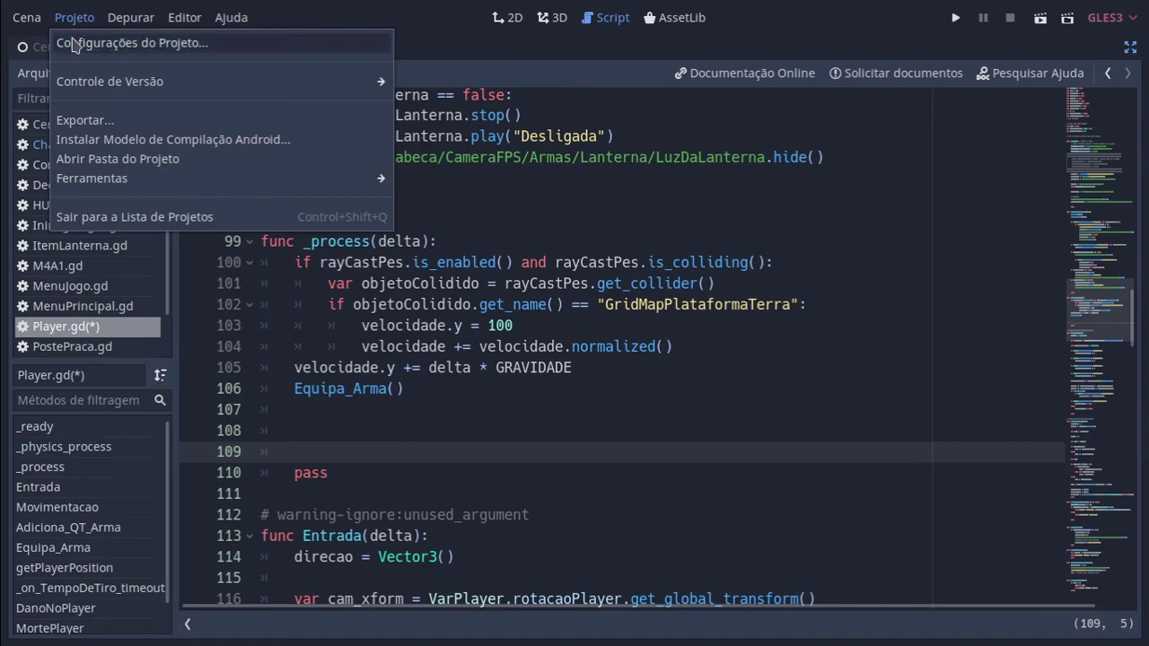
click(75, 45)
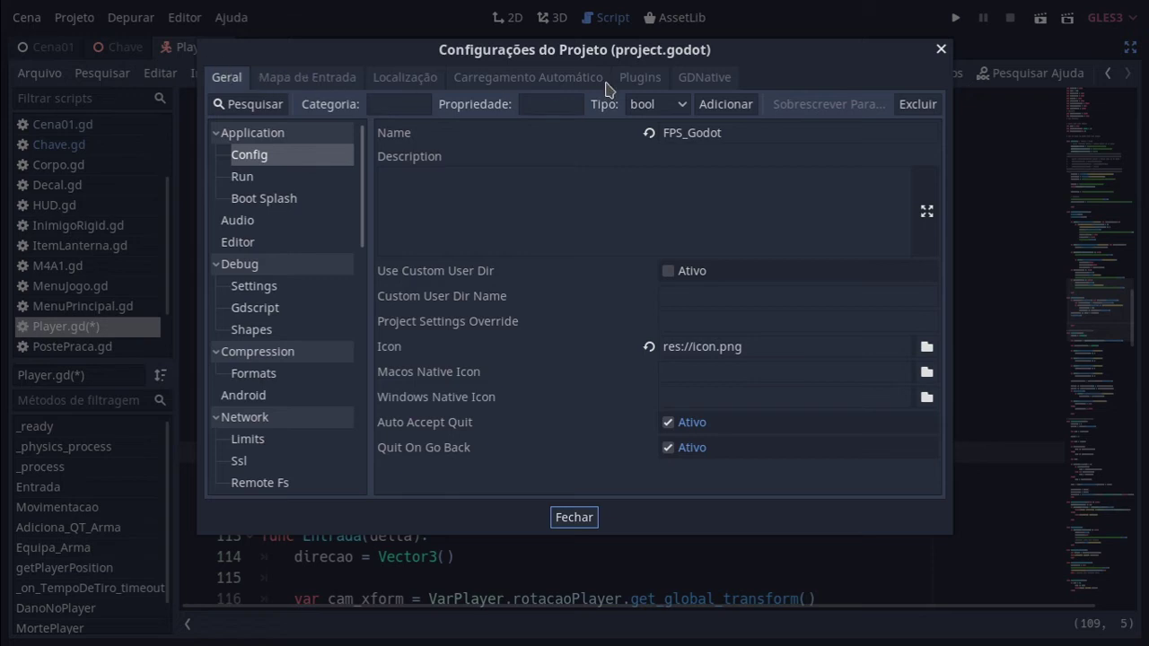
click(321, 79)
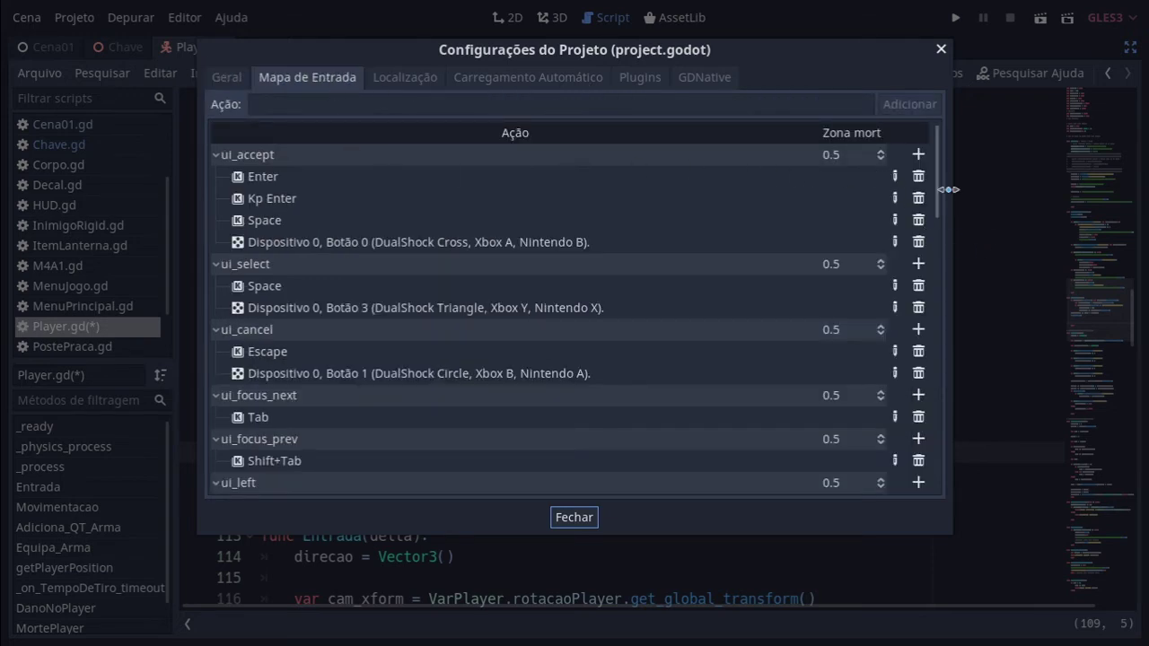
click(436, 101)
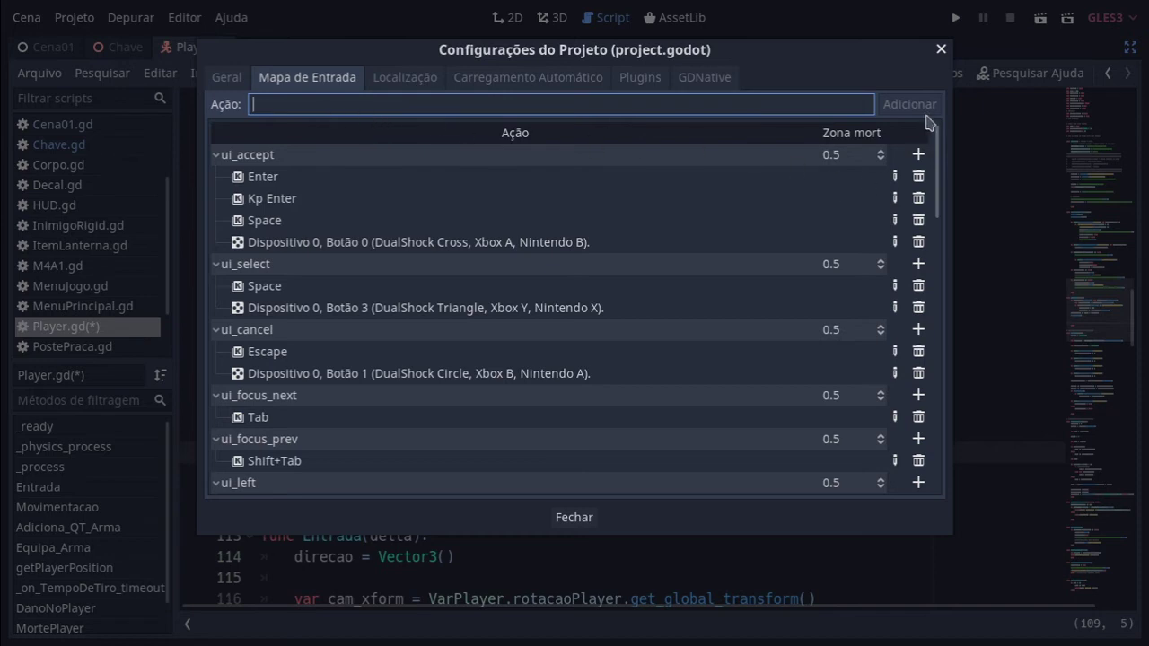
drag(934, 162, 946, 459)
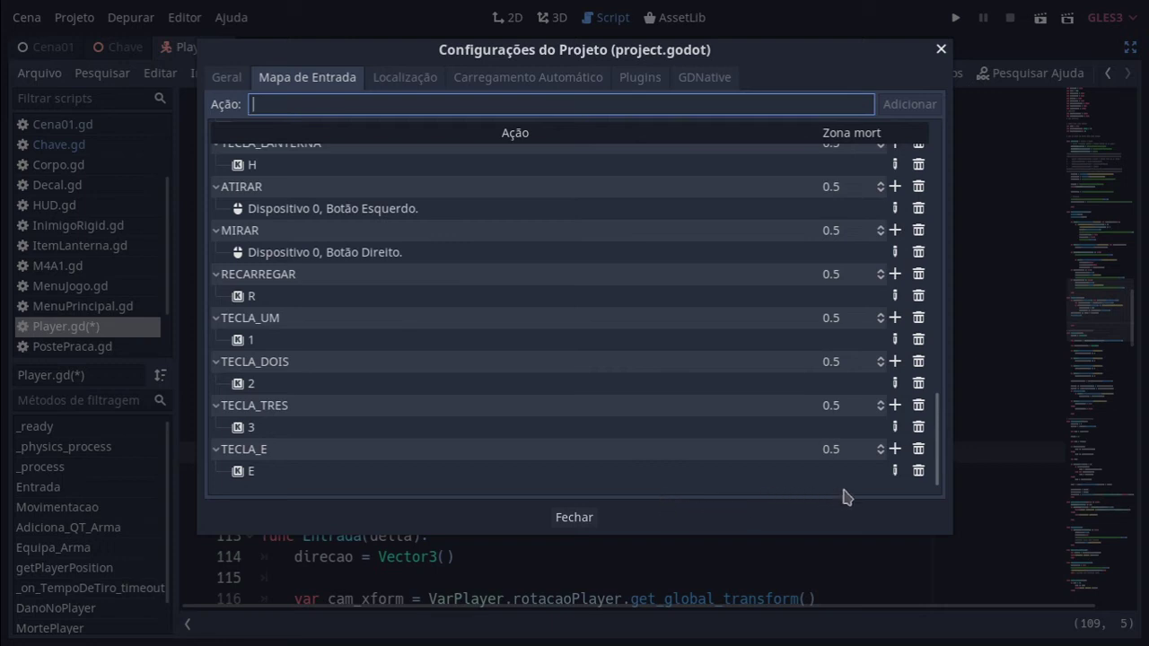
click(894, 450)
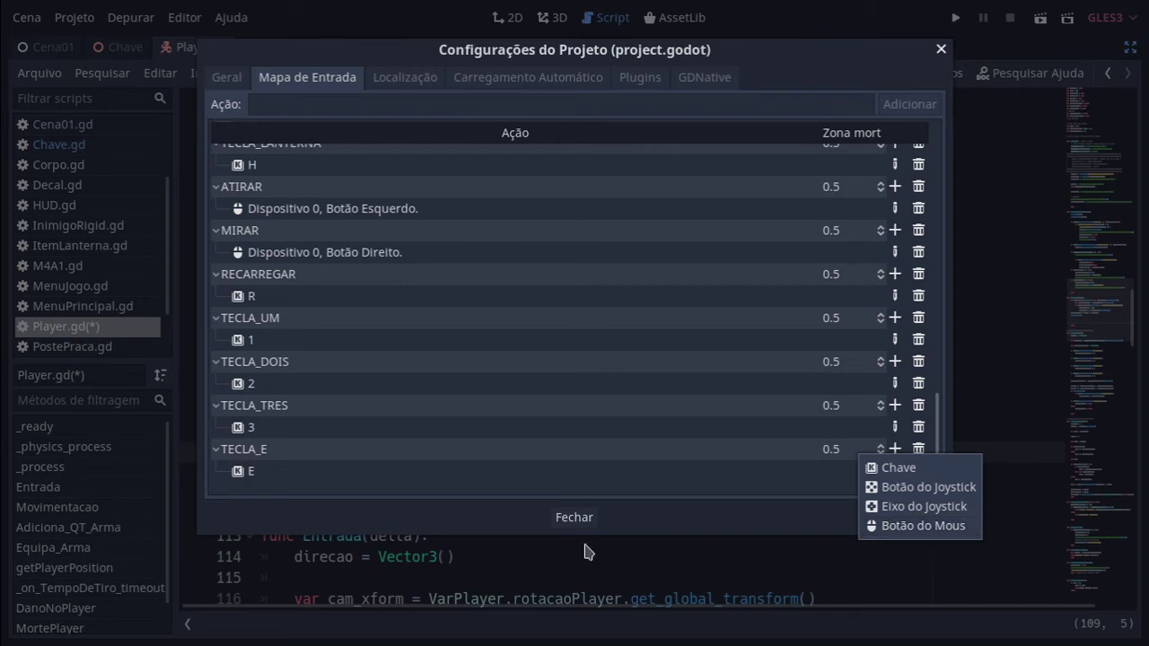
click(618, 524)
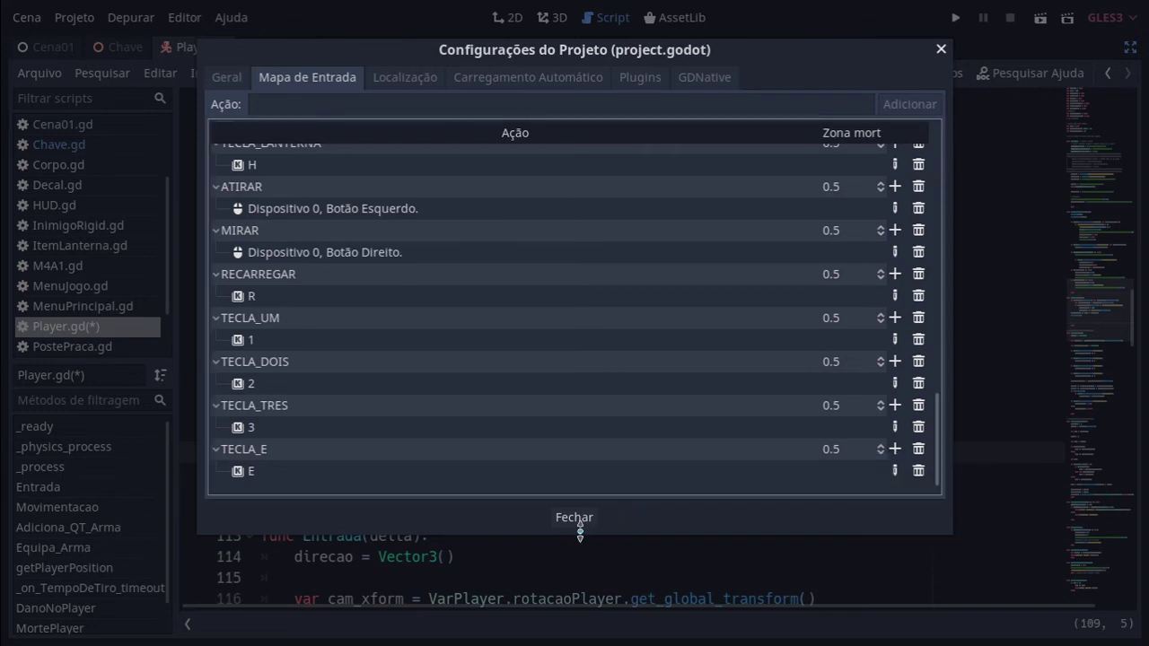
click(585, 521)
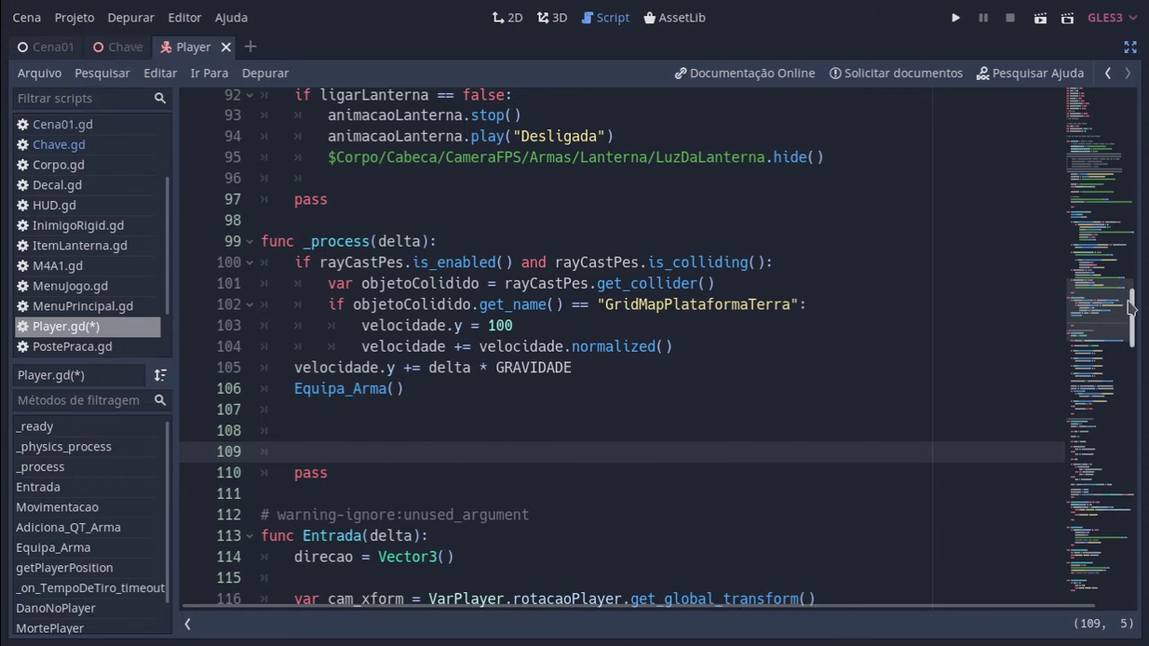
drag(1132, 308, 1132, 575)
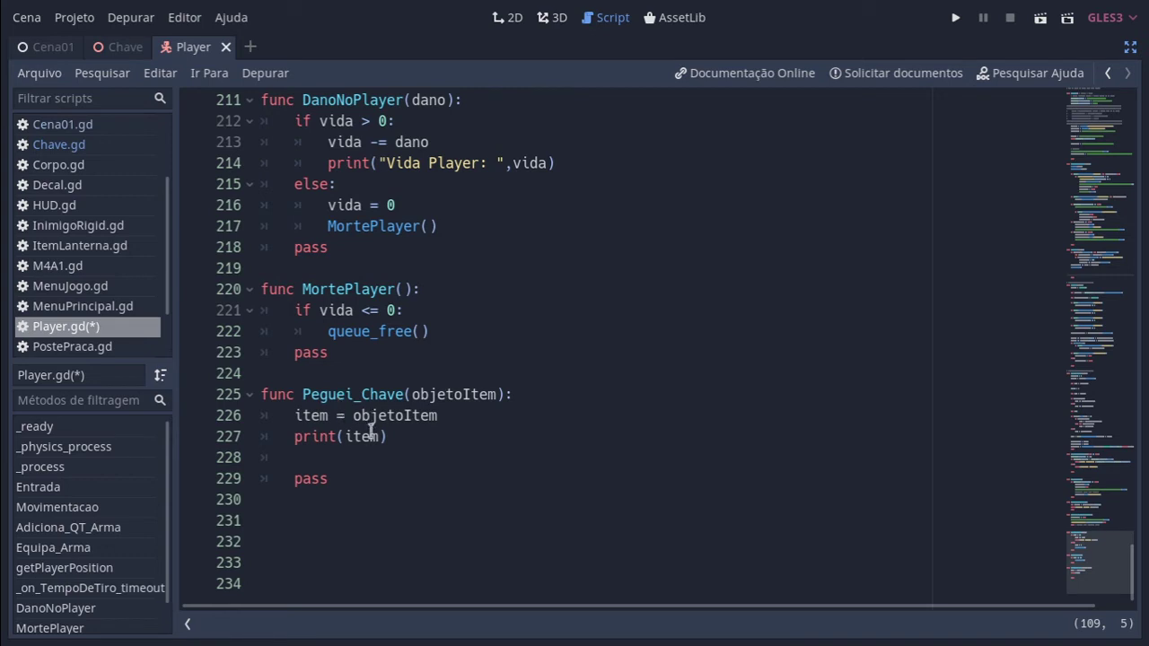
mouse_move(101, 47)
mouse_move(1140, 590)
mouse_down()
mouse_move(1145, 228)
mouse_move(1142, 324)
mouse_up()
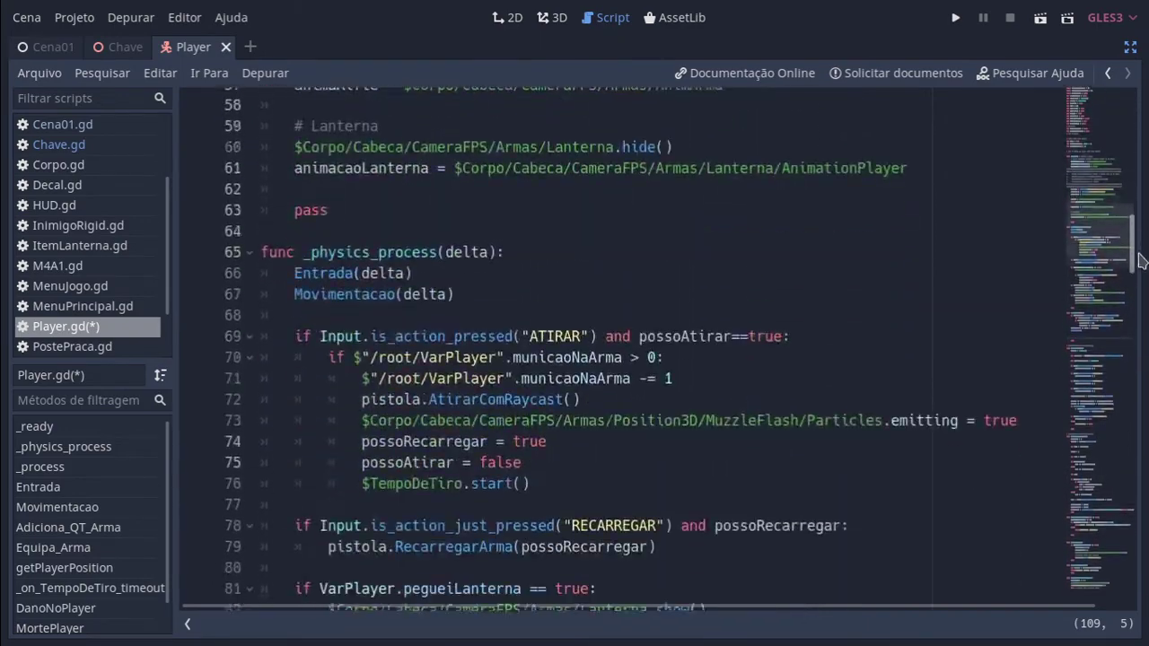
scroll(1142, 324, down, 4)
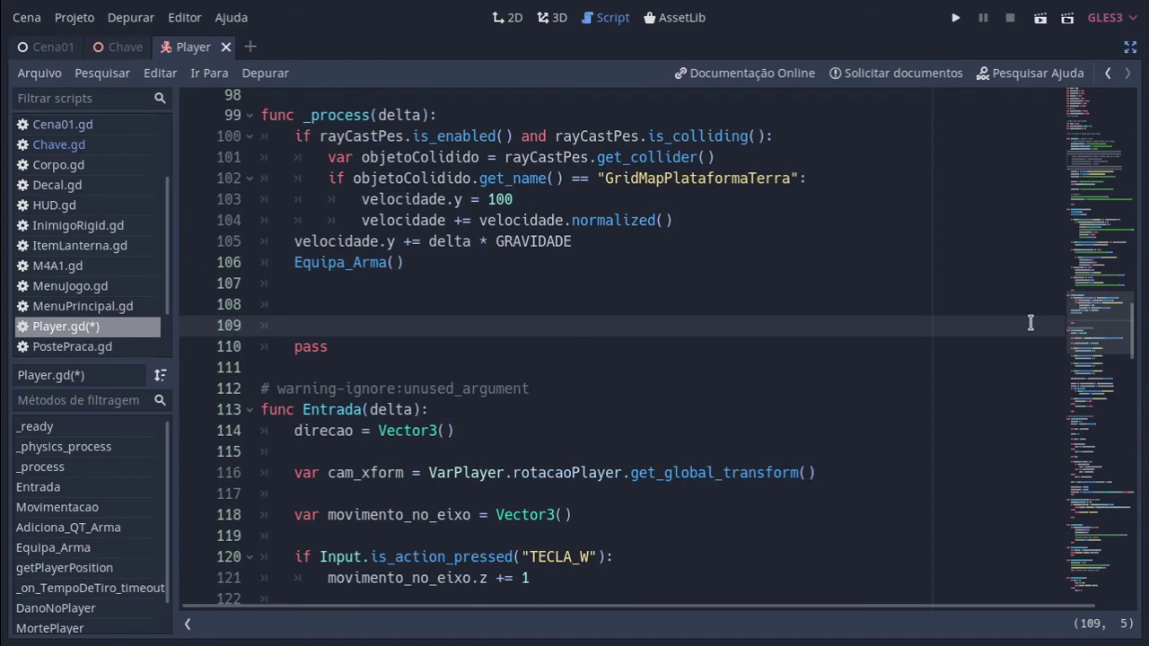
Write if item != null: and, nested inside, if Input.is_action_just_pressed("TECLA_E"):.
text(if)
text( i)
text(tem )
text(!)
text(= )
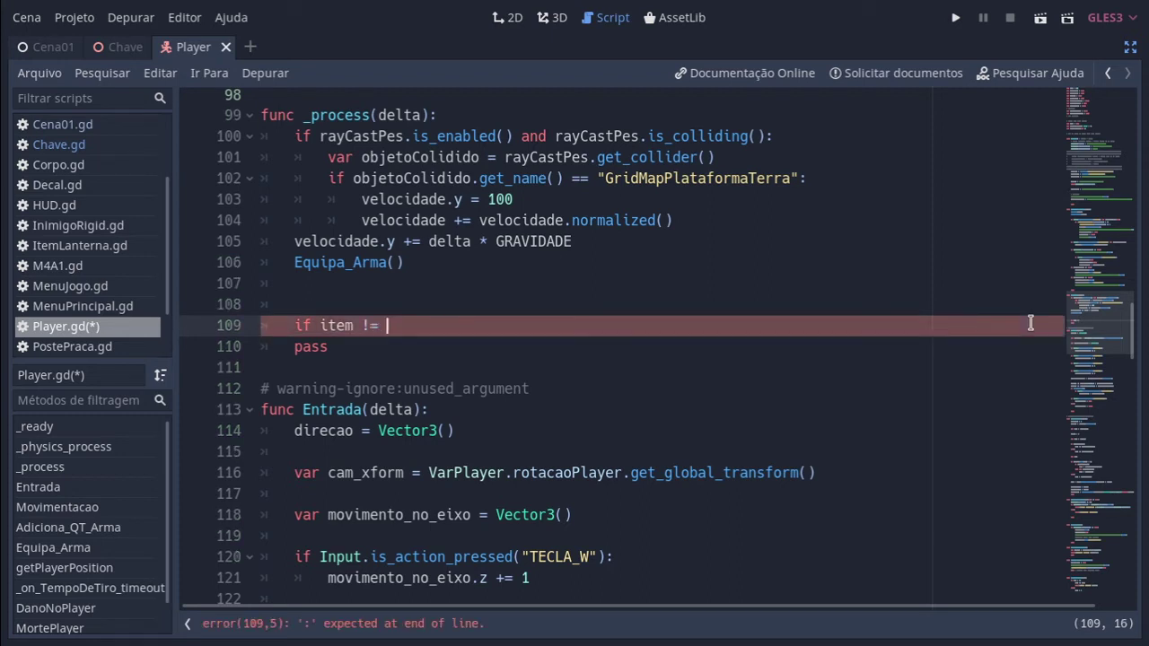
text(null)
text(:)
key(Return)
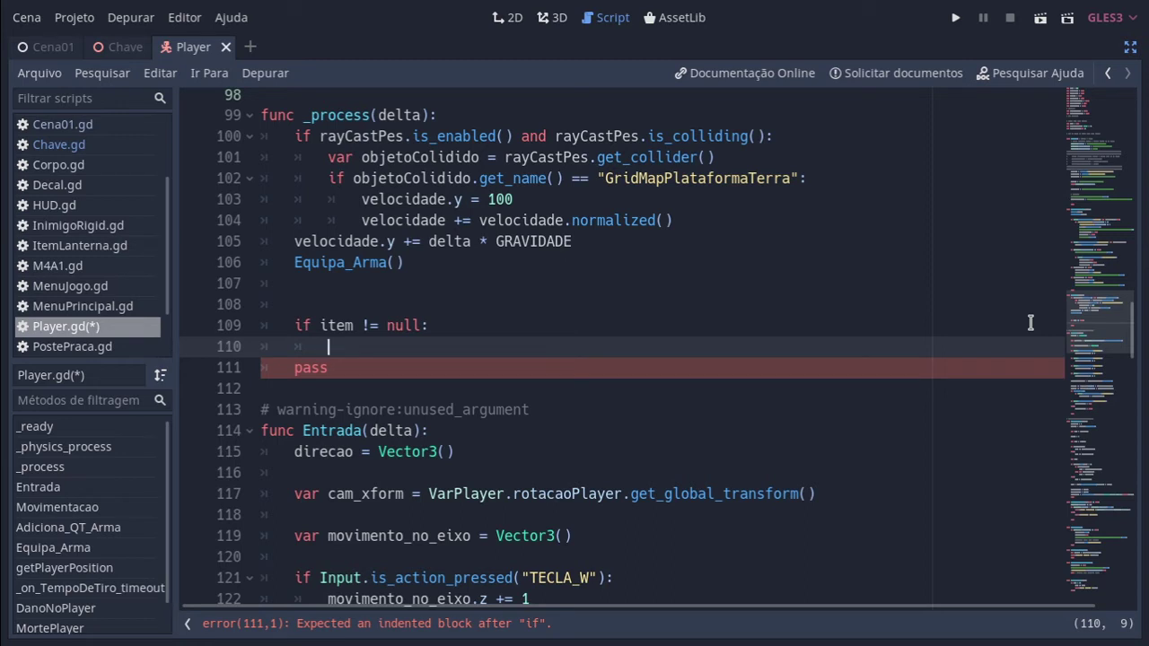
text(if )
text(Input)
key(Return)
text(.)
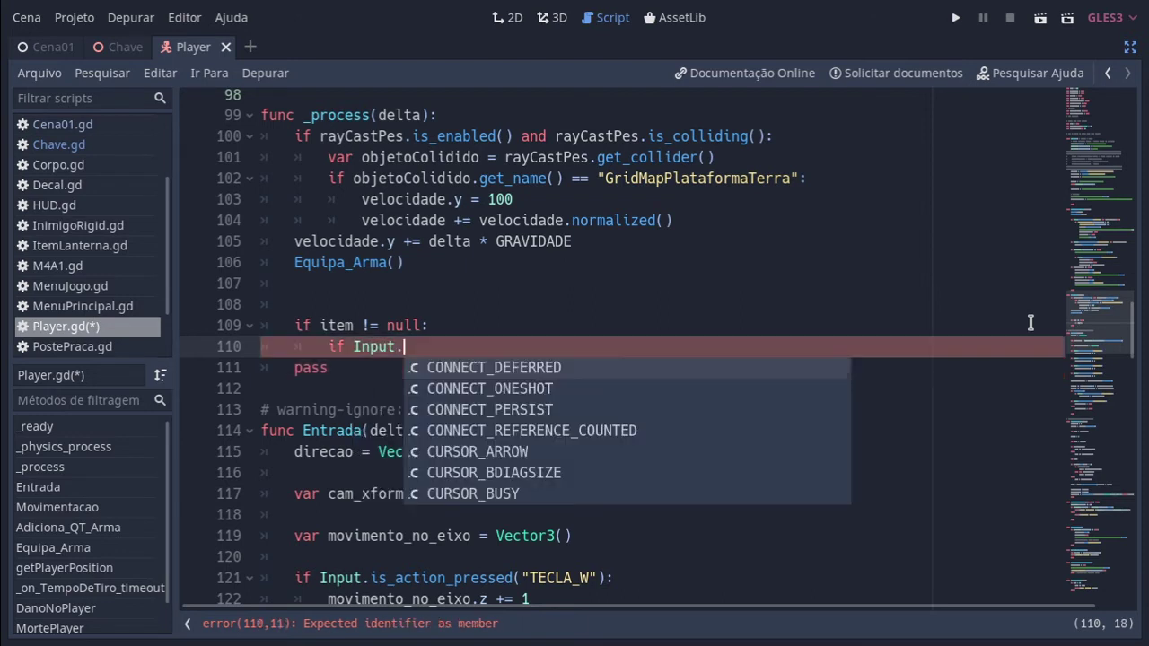
text(is)
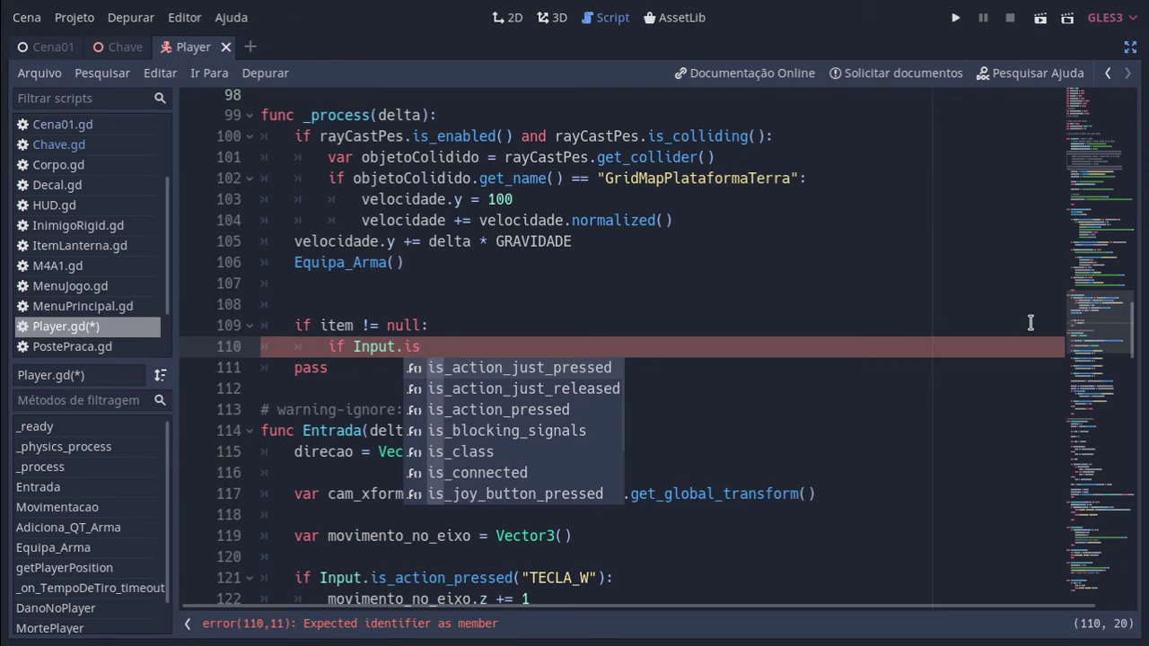
key(Return)
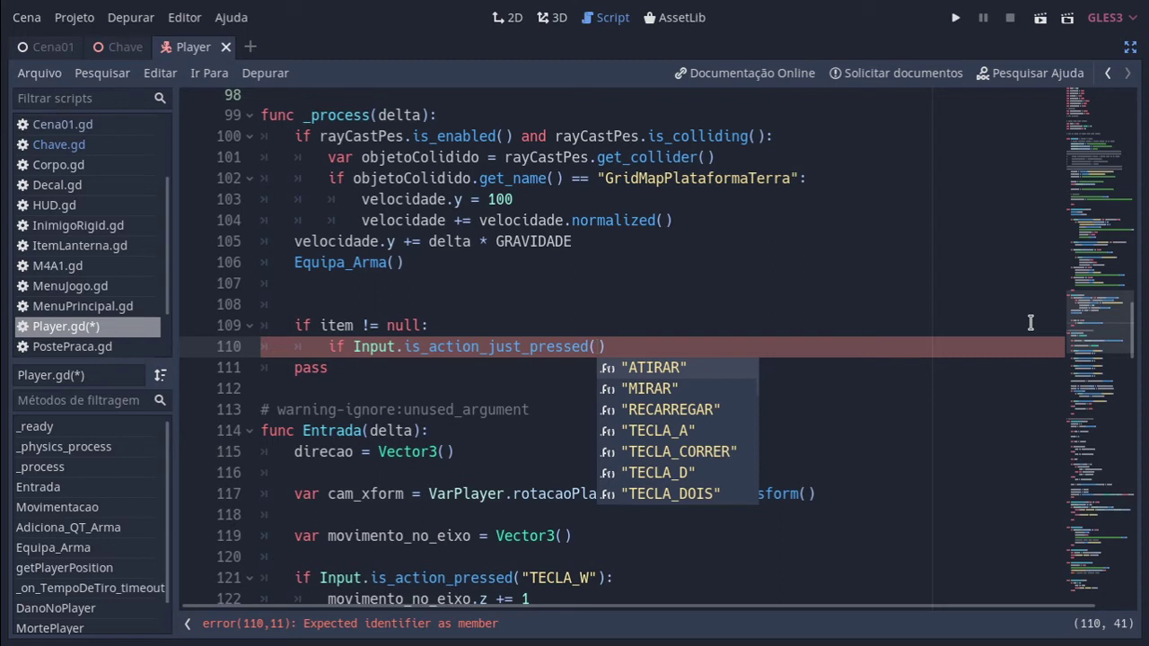
text(")
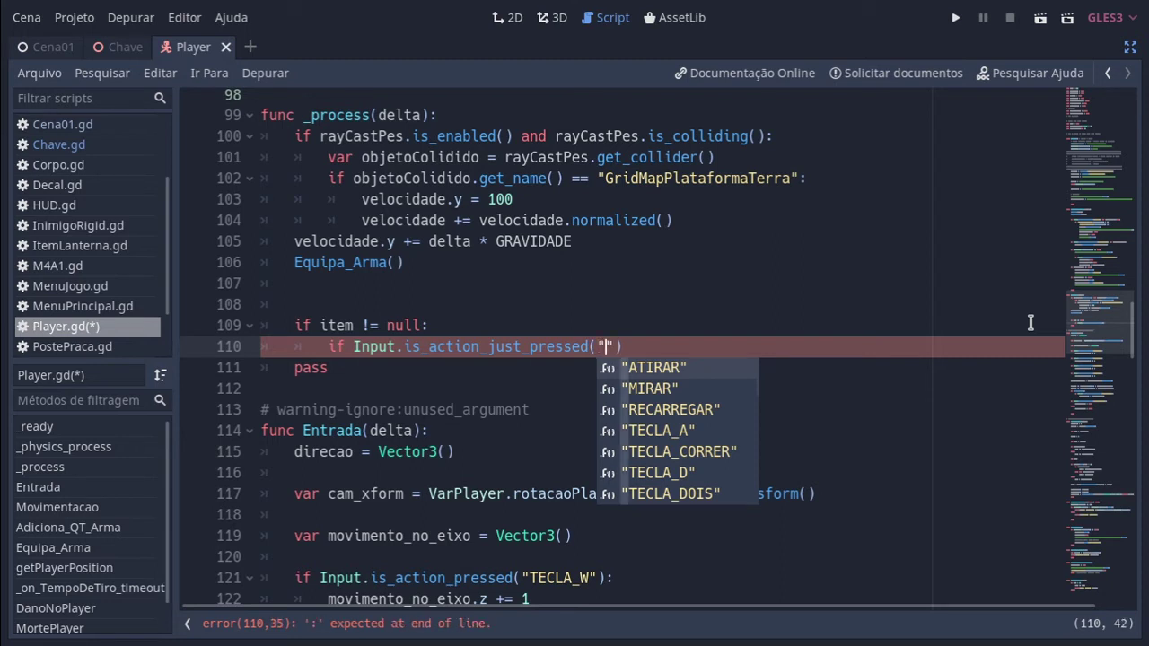
text(tec)
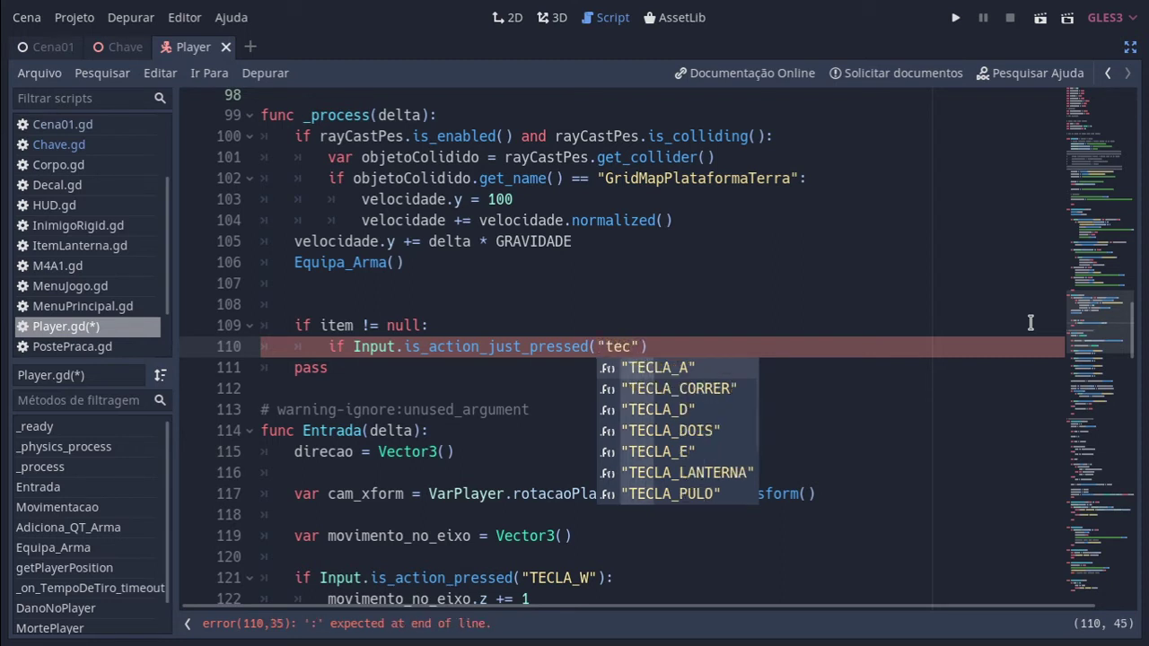
key(Down)
key(Down)
key(Down)
key(Down)
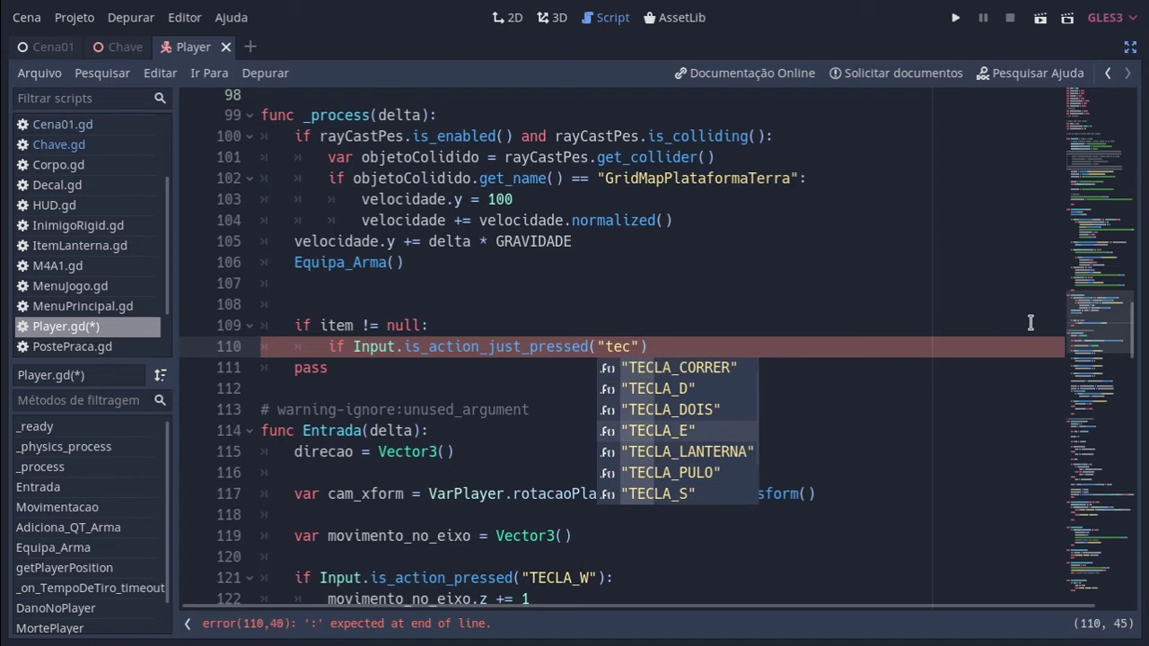
key(Return)
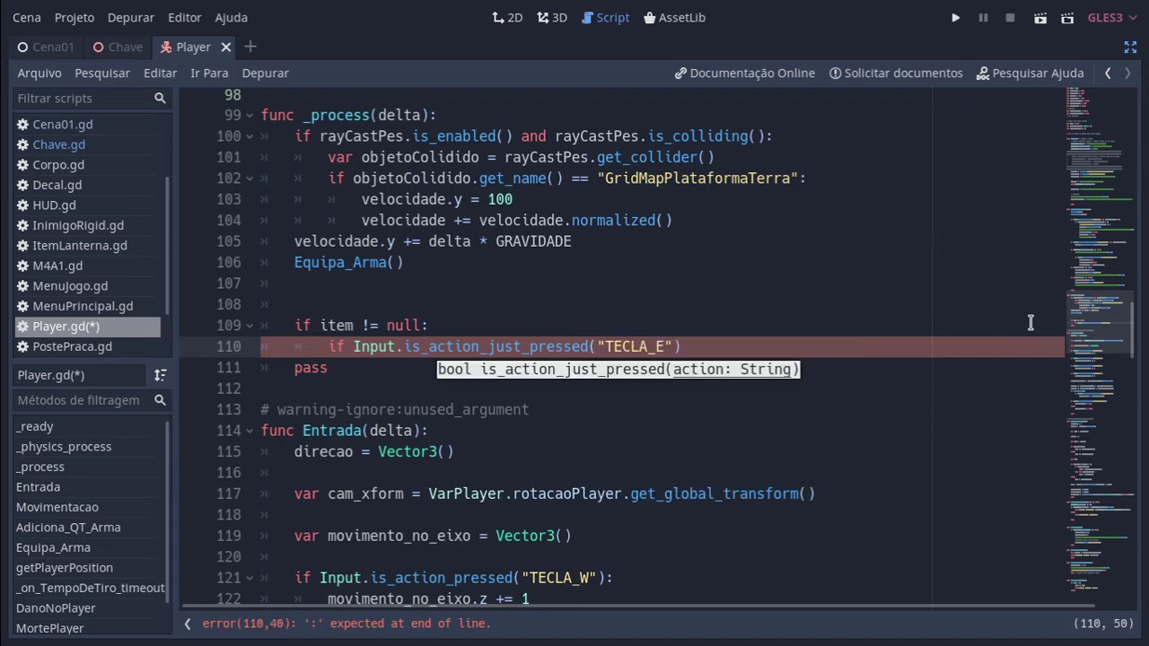
text(:)
Write lista_de_itens = [item] on line 111, followed by a new indented line.
key(Return)
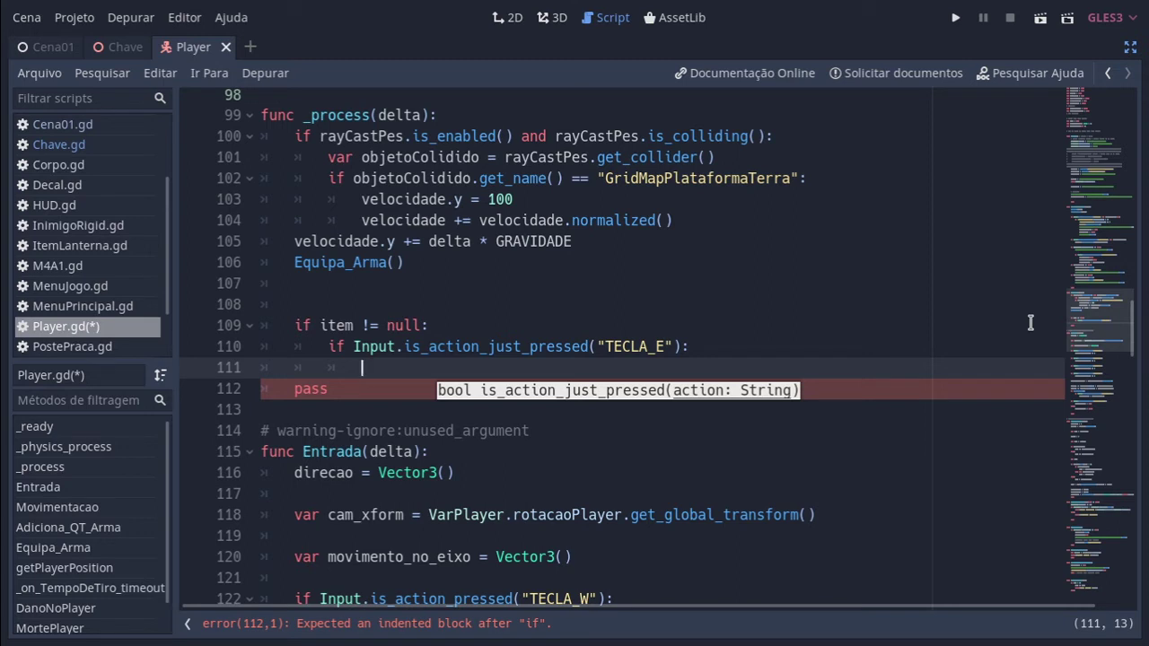
text(l)
text(i)
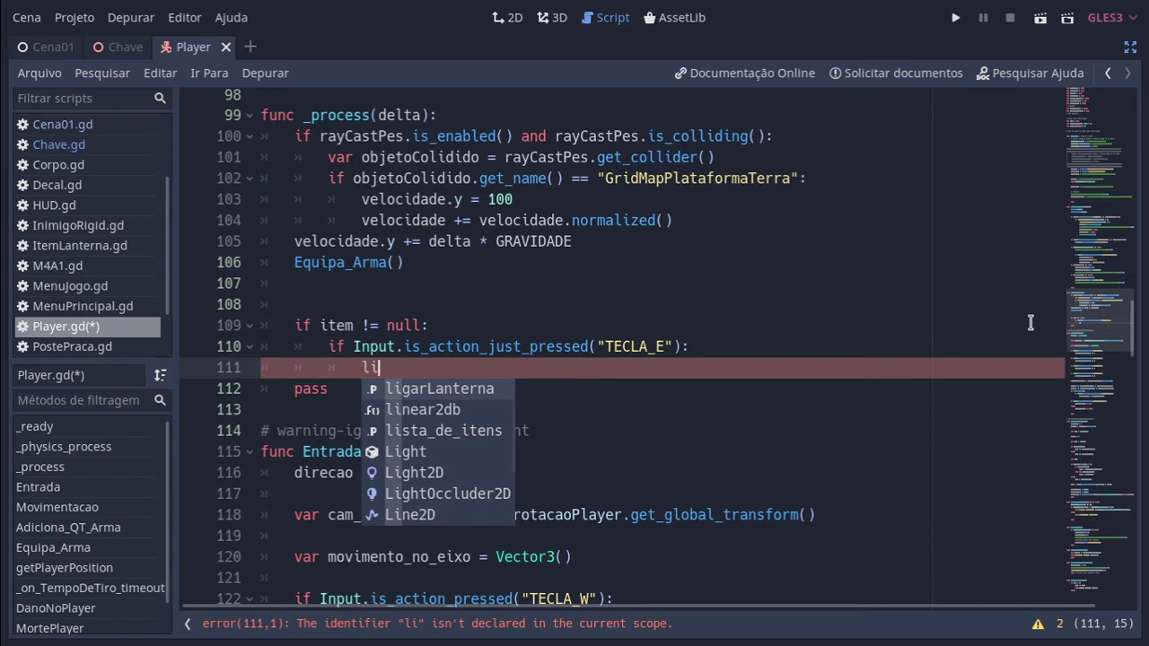
text(sit)
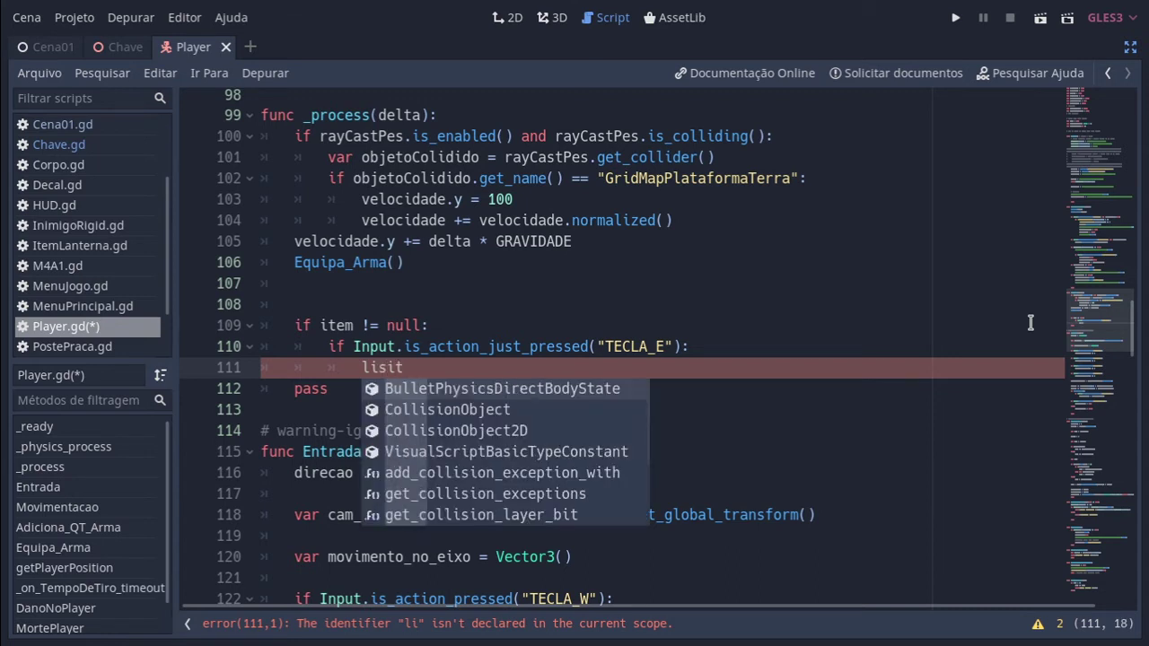
key(BackSpace)
key(BackSpace)
key(BackSpace)
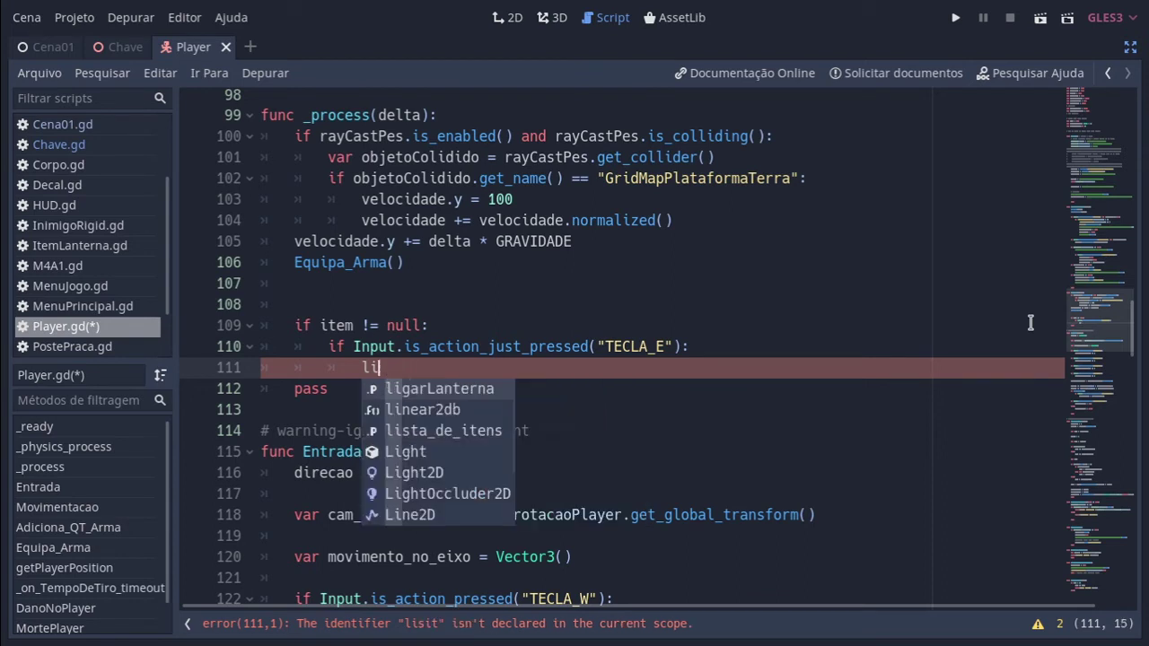
text(sta)
key(Return)
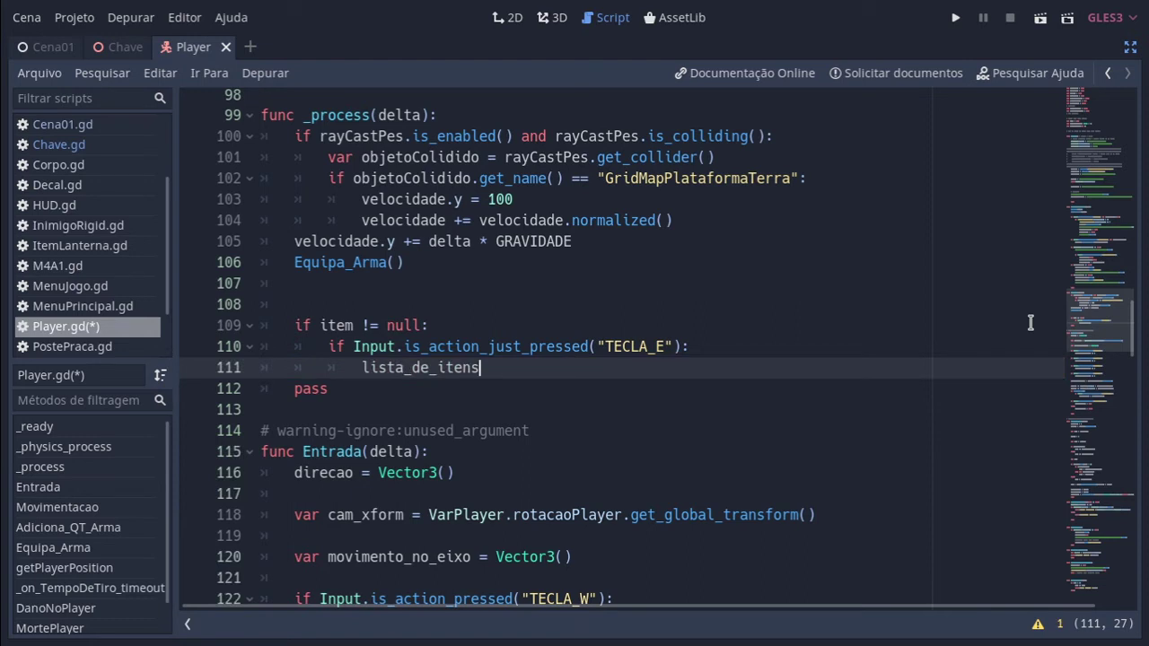
text( =)
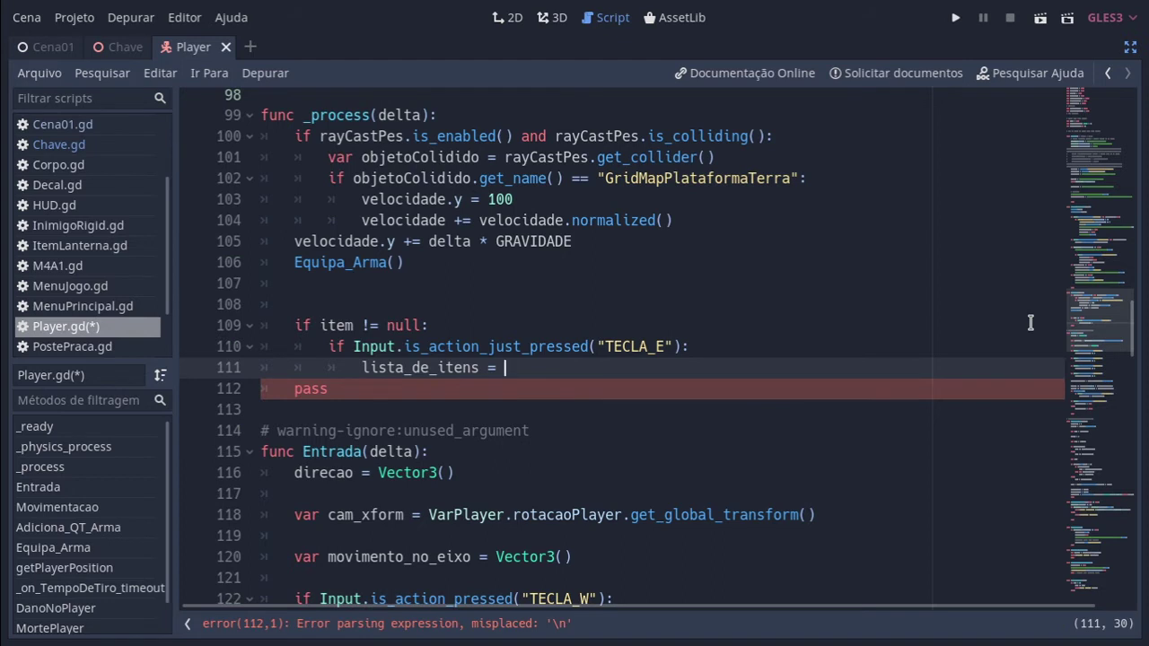
text({)
key(BackSpace)
text([)
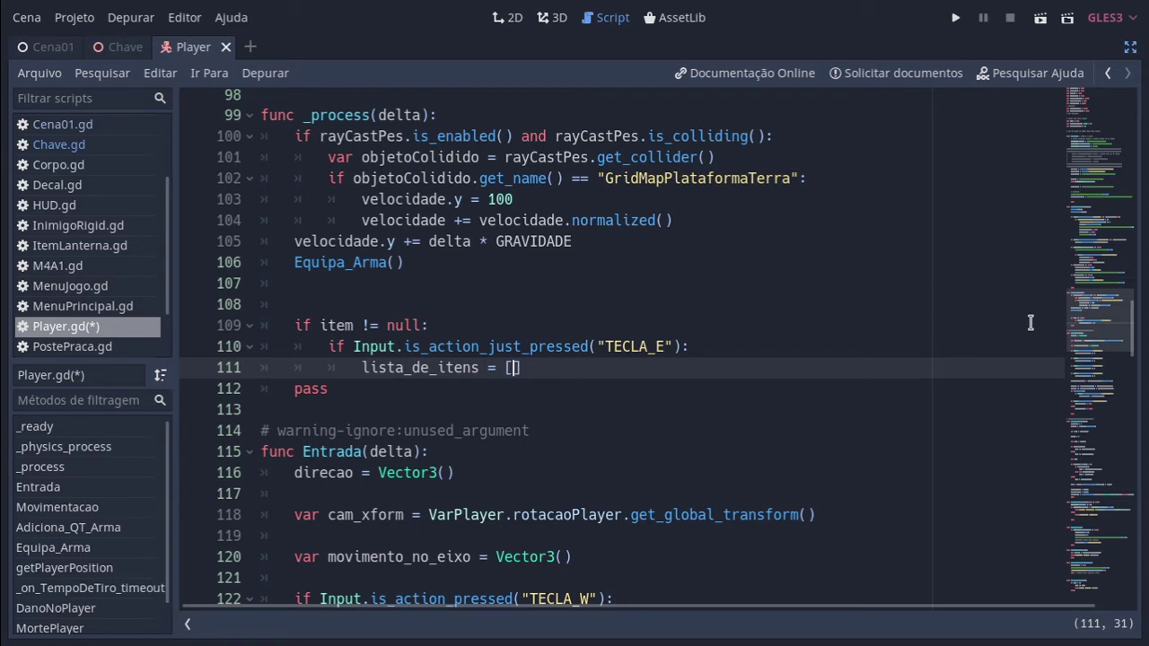
text(i)
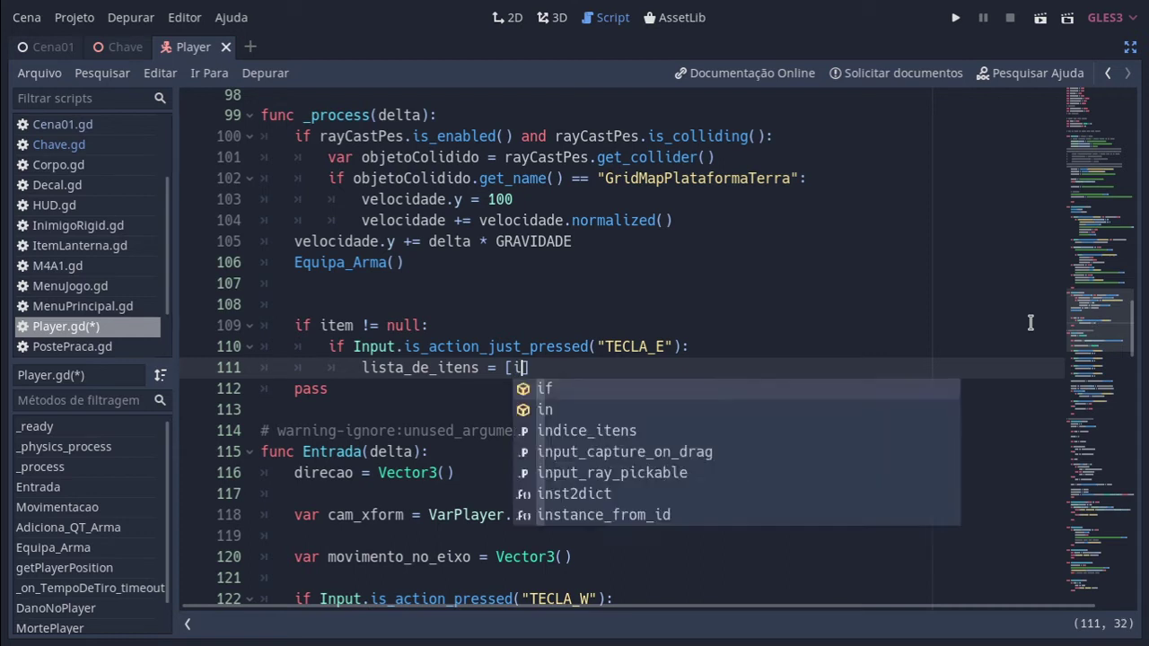
text(te)
key(Return)
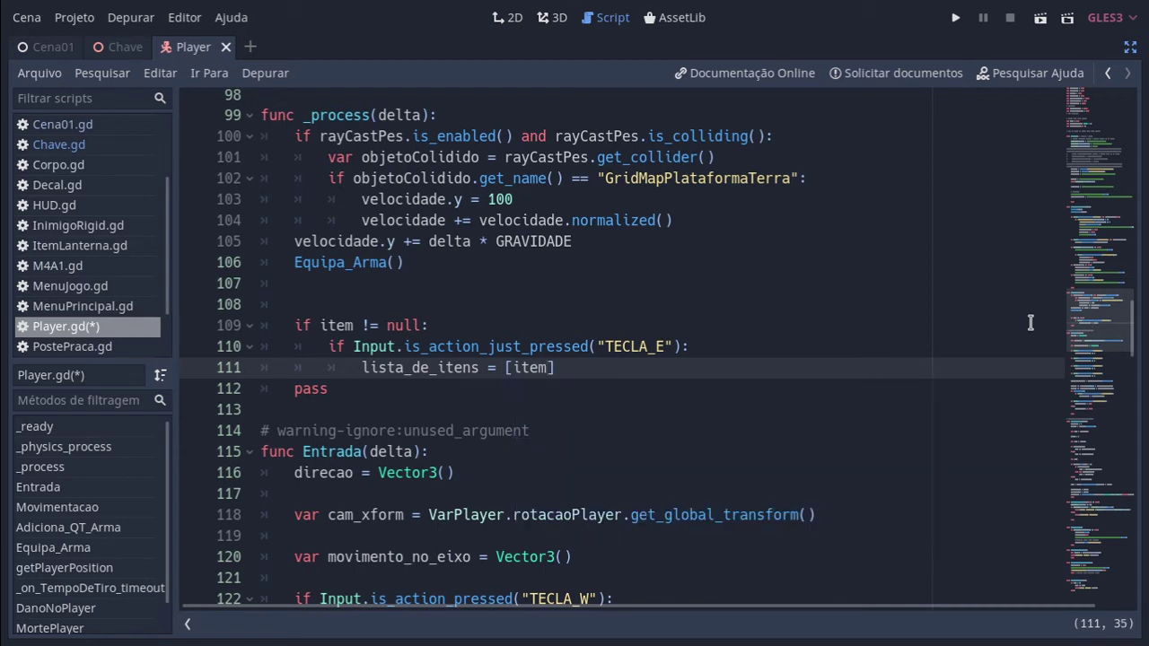
key(Right)
key(Return)
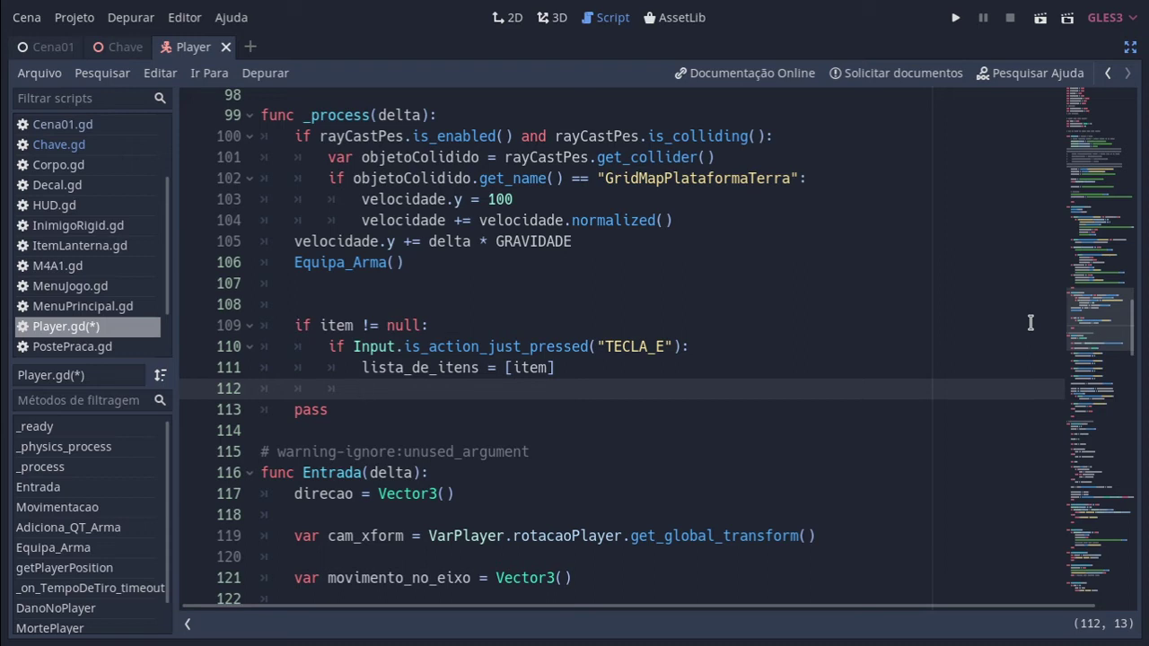
Write print("Peguei o item = ",lista_de_itens[indice_itens]) on line 112.
text(pri)
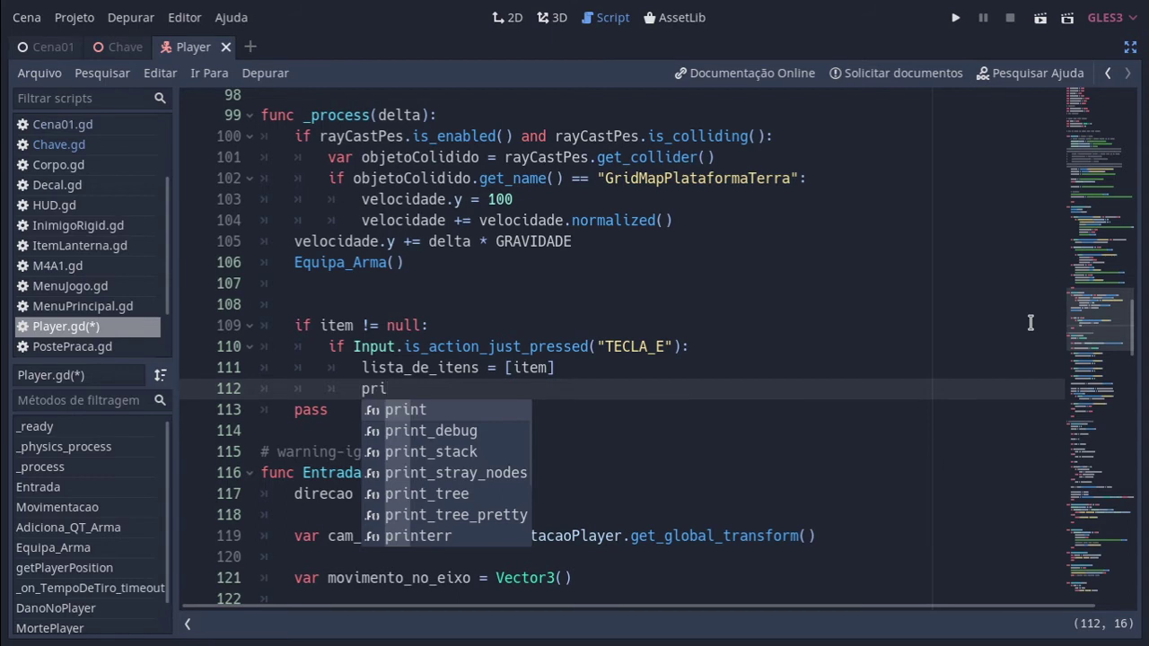
text(nt()
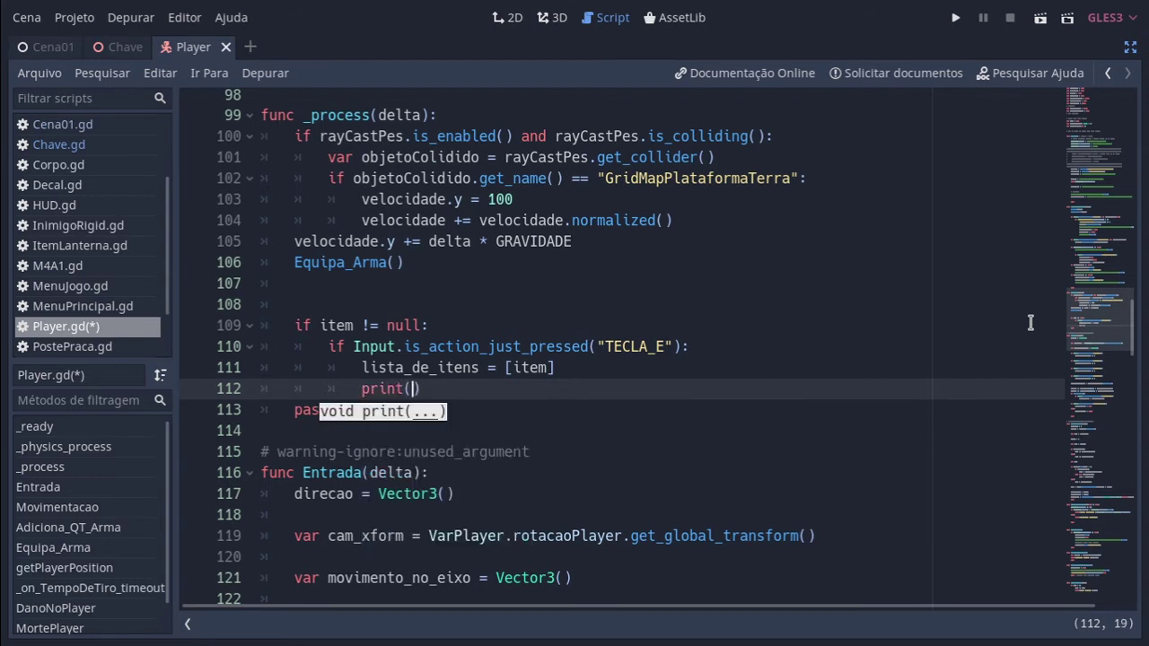
text(")
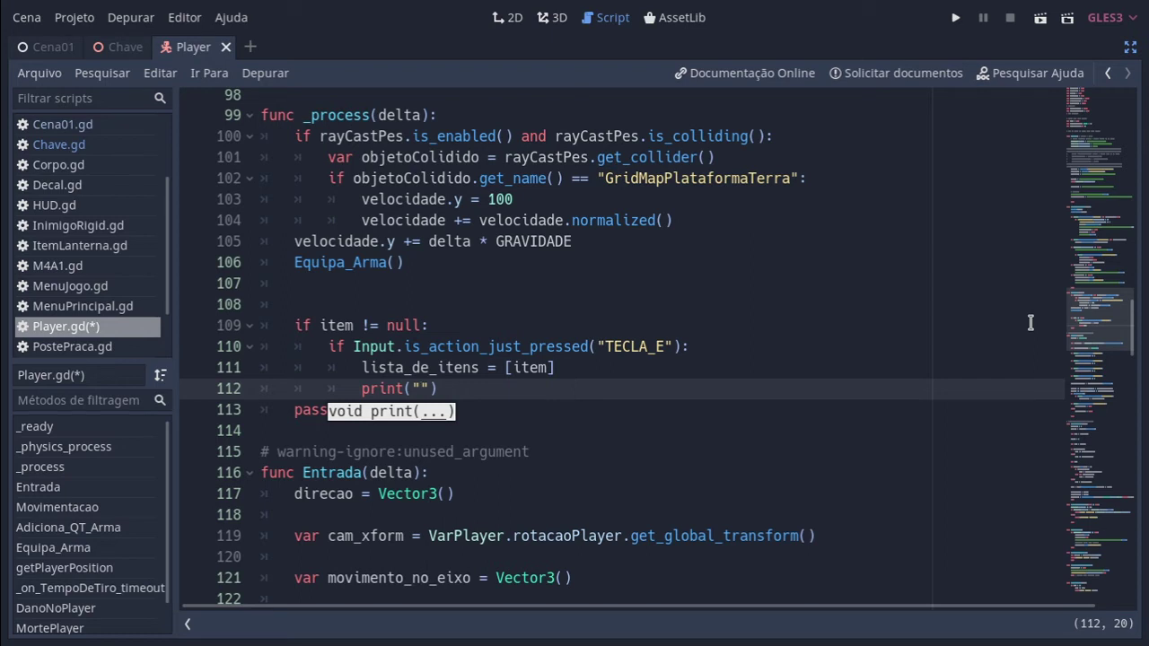
text(Peg)
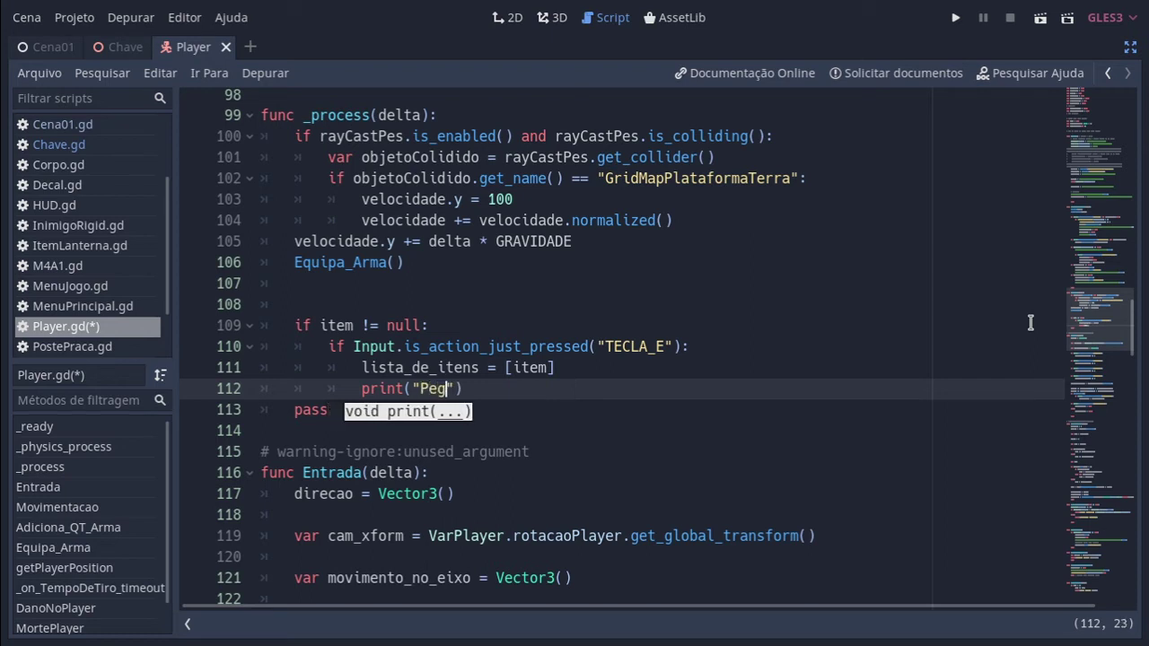
text(uei)
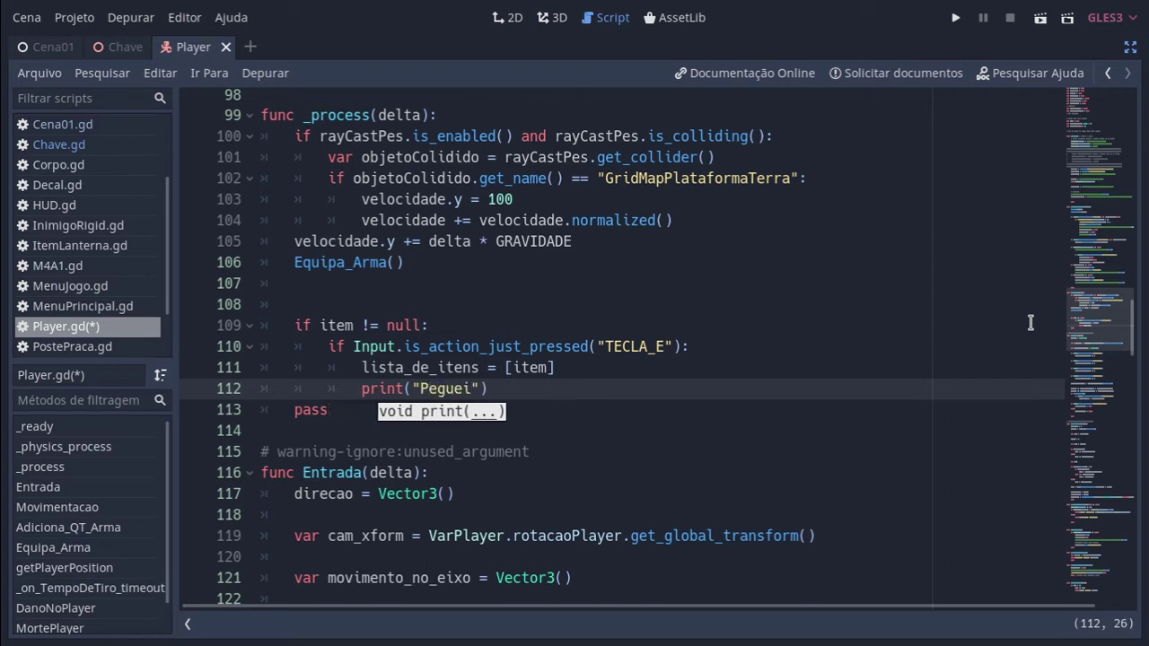
text( o ite)
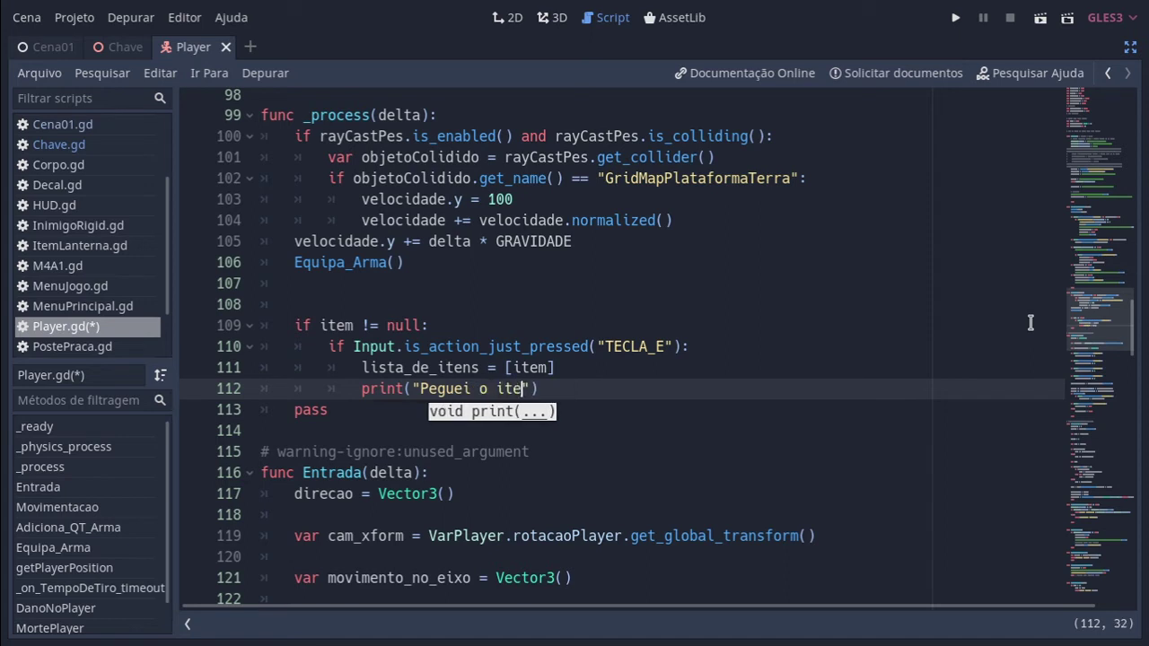
text(m)
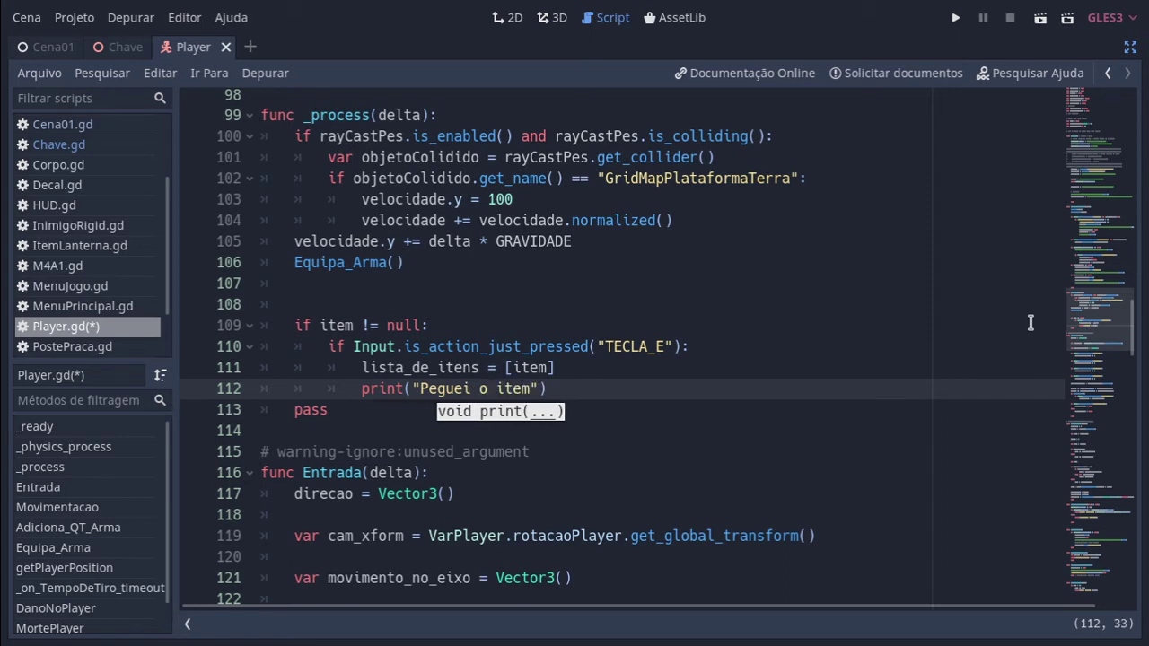
text( = )
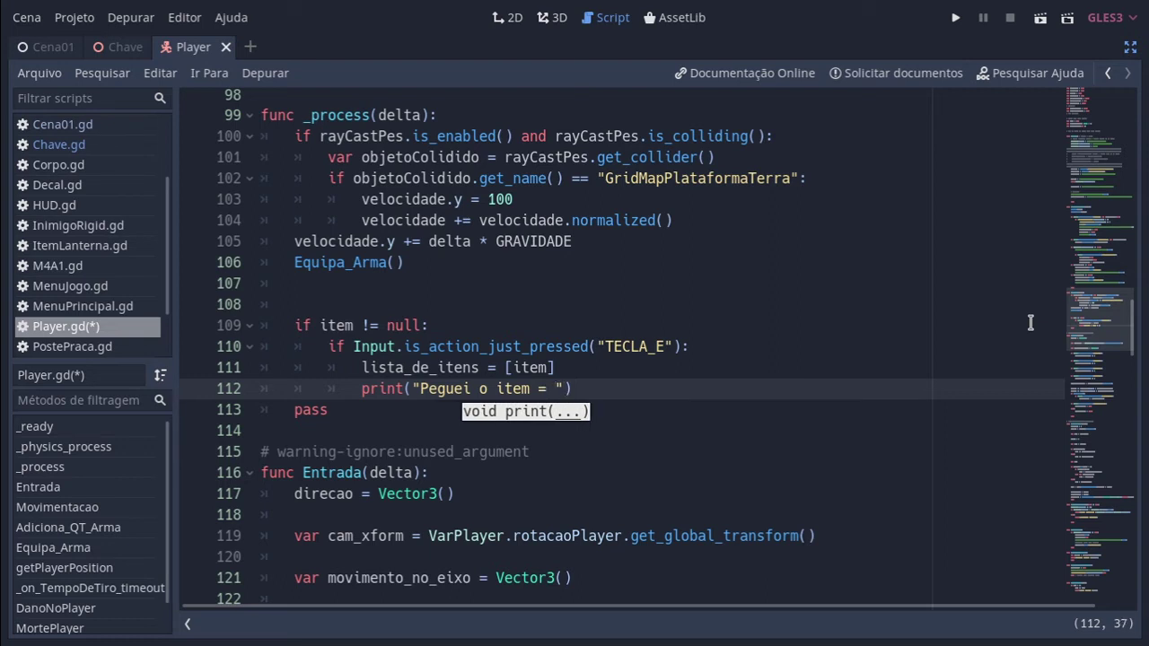
text(")
text(,)
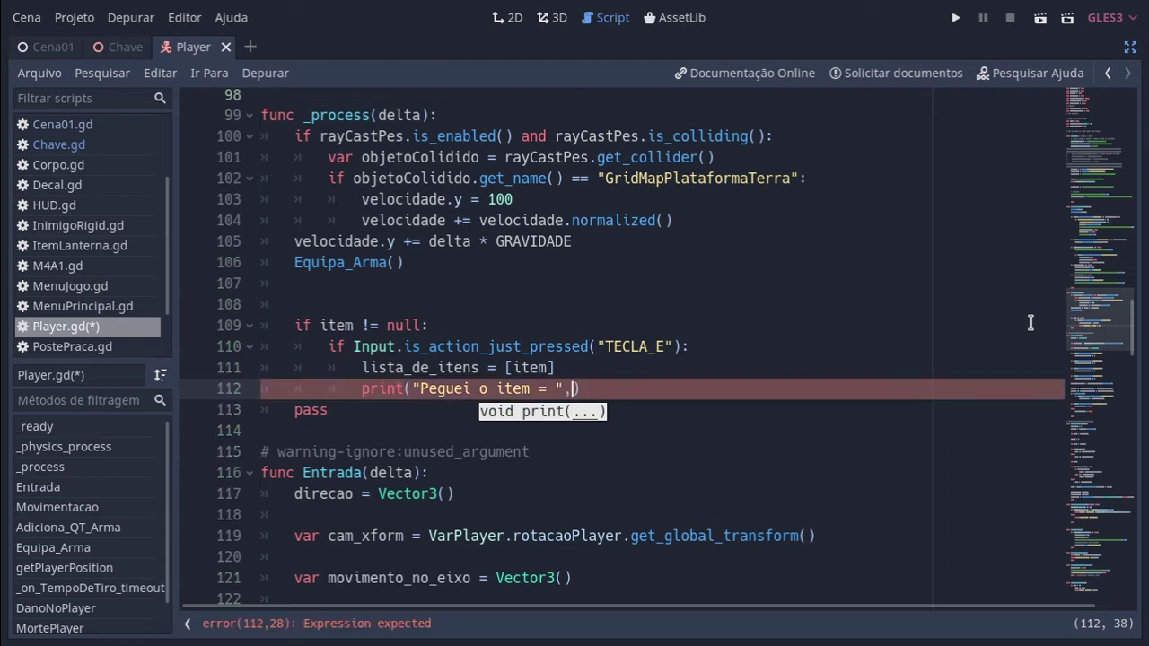
text(li)
text(st)
key(Return)
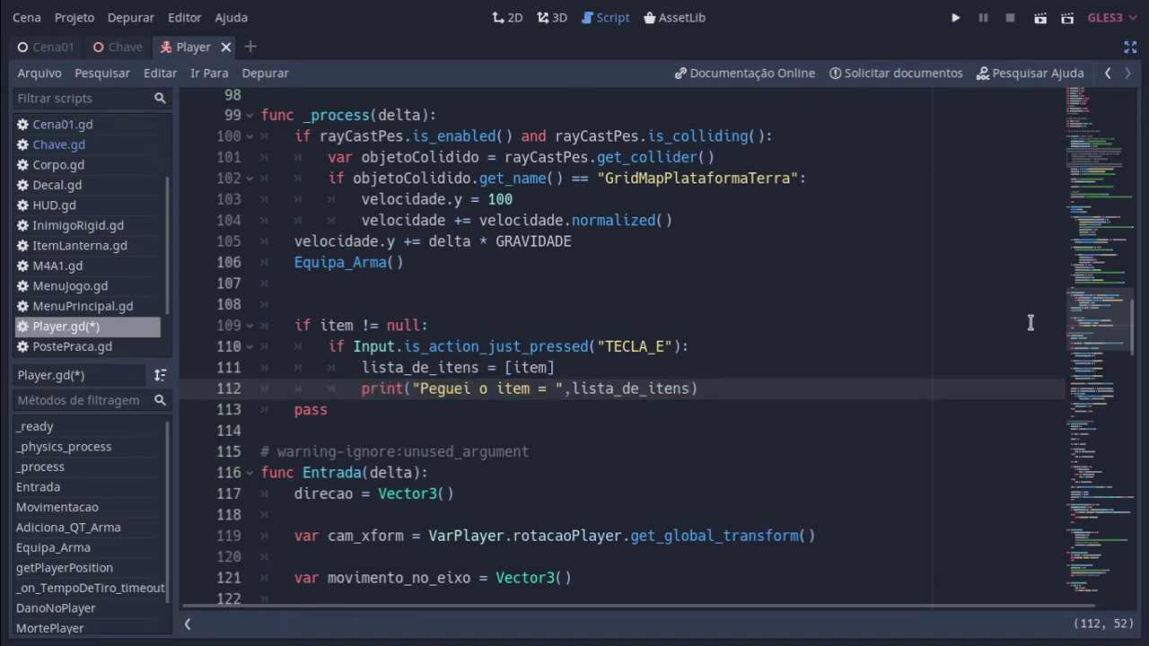
text([)
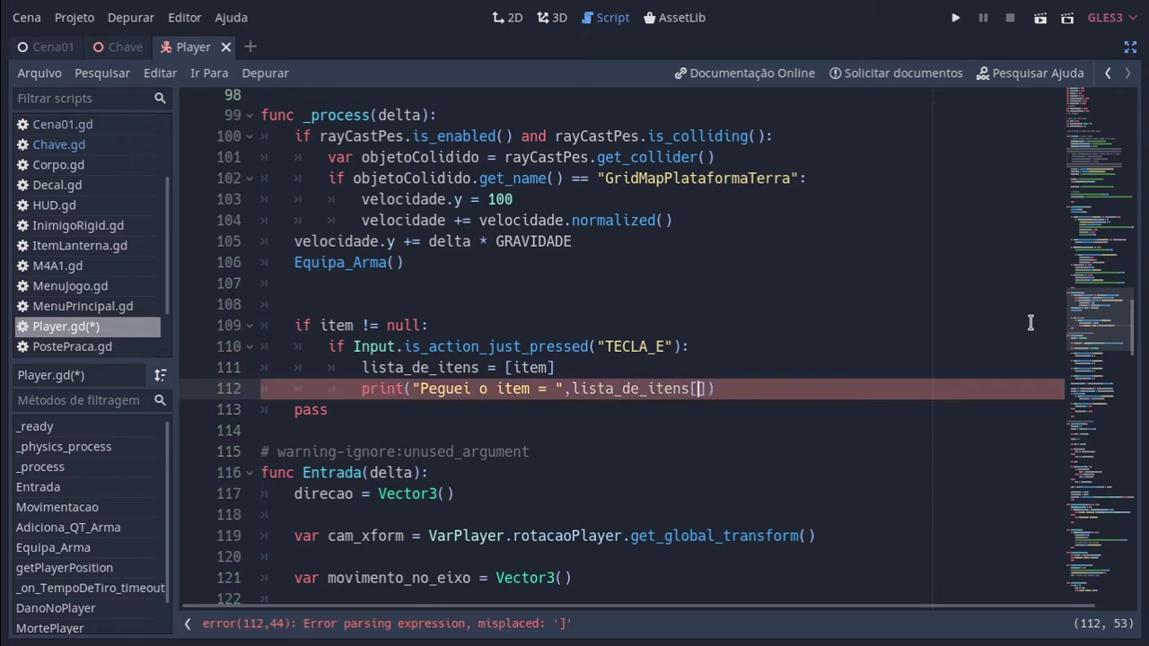
text(di)
key(BackSpace)
key(BackSpace)
text(in)
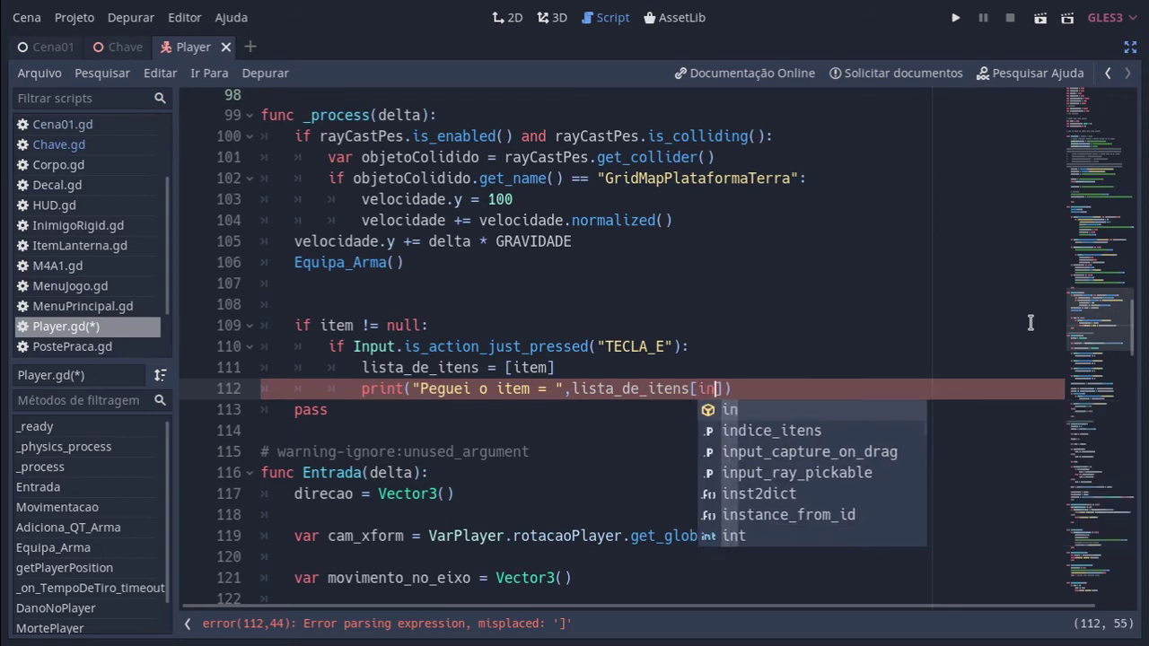
text(d)
key(Return)
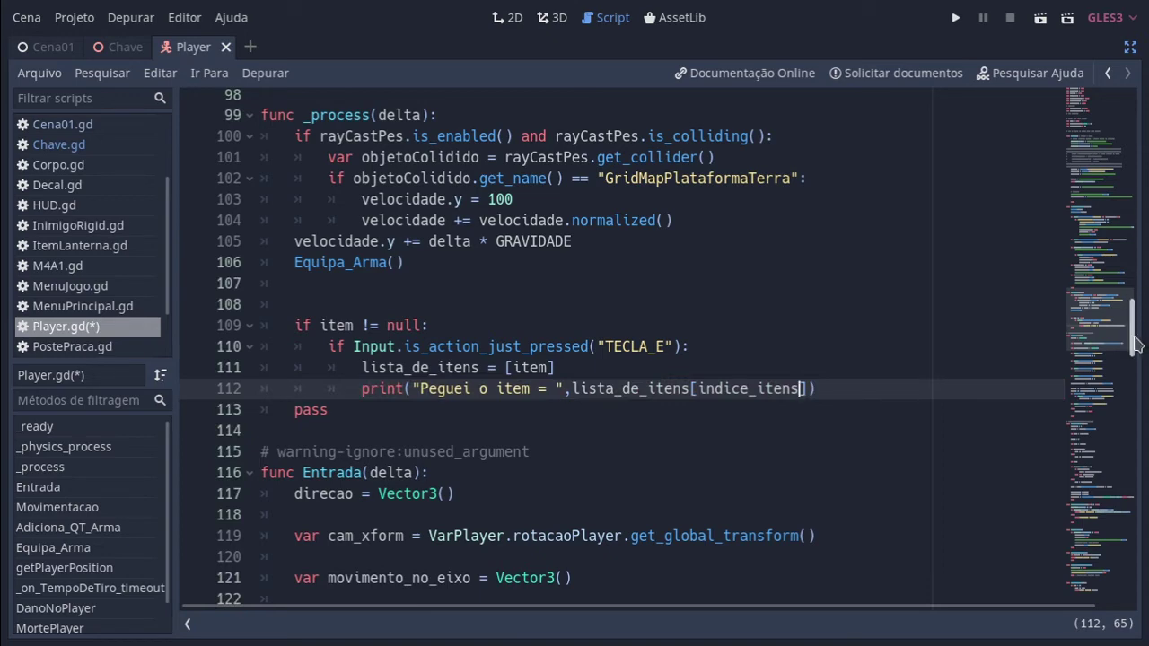
drag(1134, 344, 1140, 185)
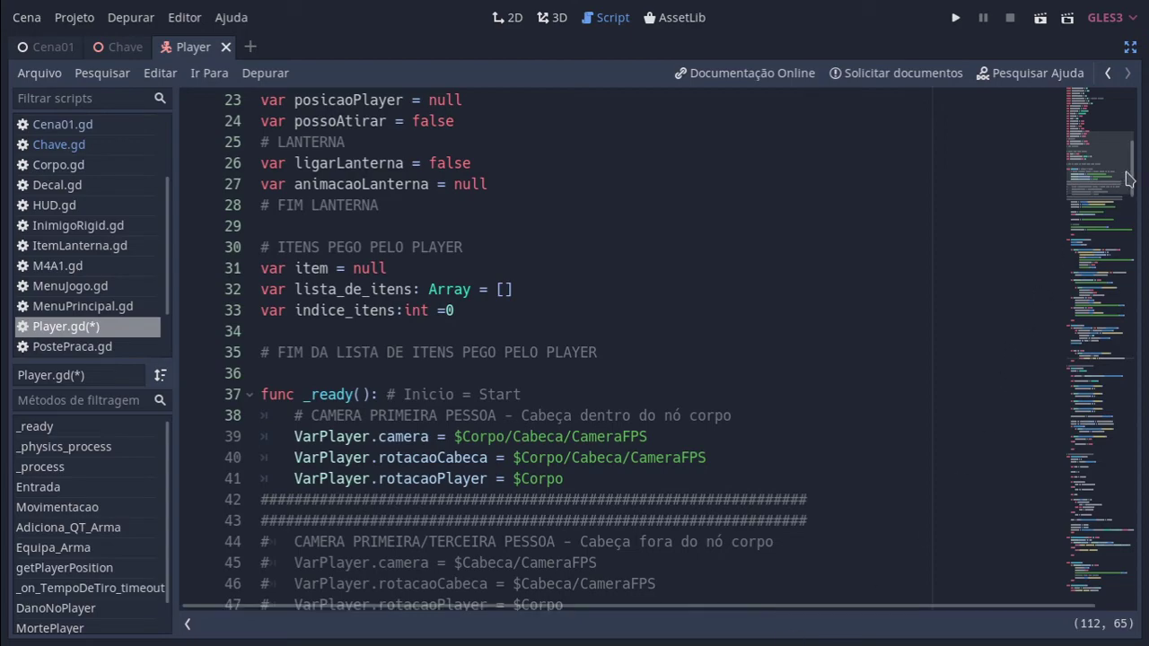
Scroll Player.gd back up to the _process TECLA_E block and its line 112 item print.
drag(1126, 184, 1125, 384)
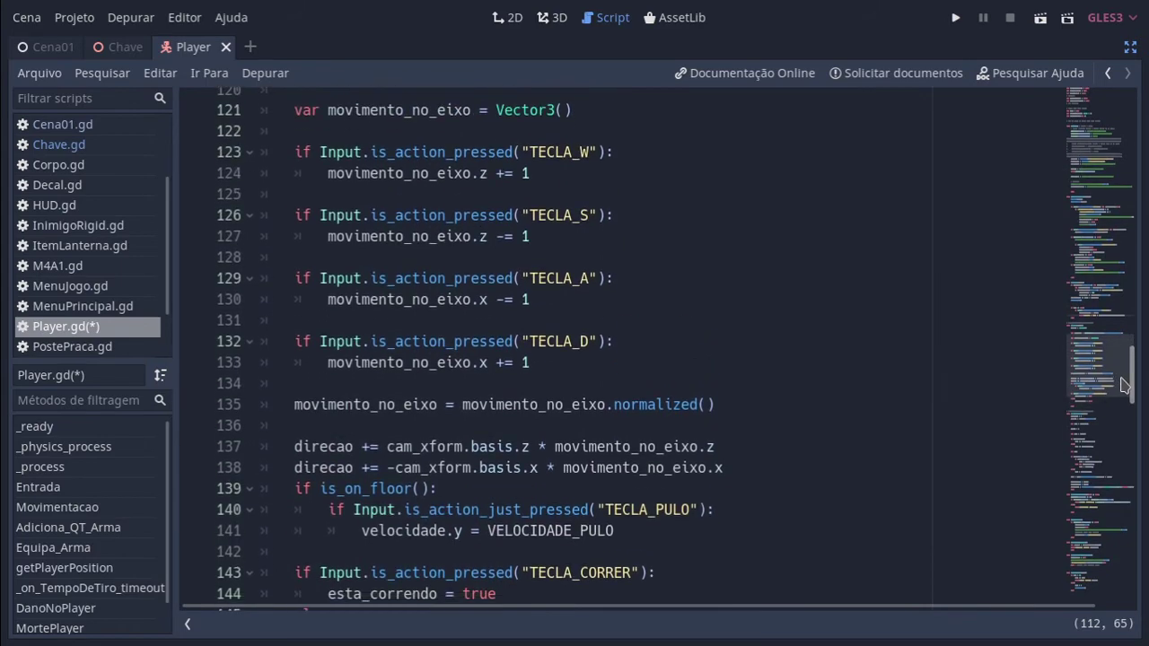
drag(1124, 384, 1130, 334)
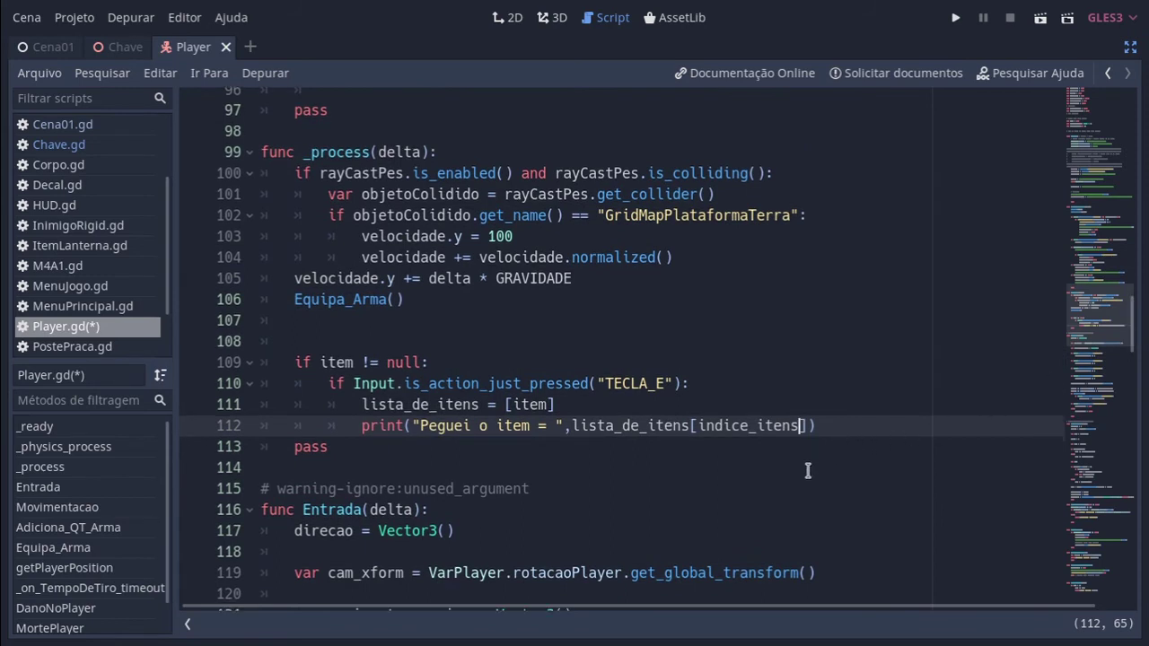
click(868, 428)
drag(362, 425, 813, 431)
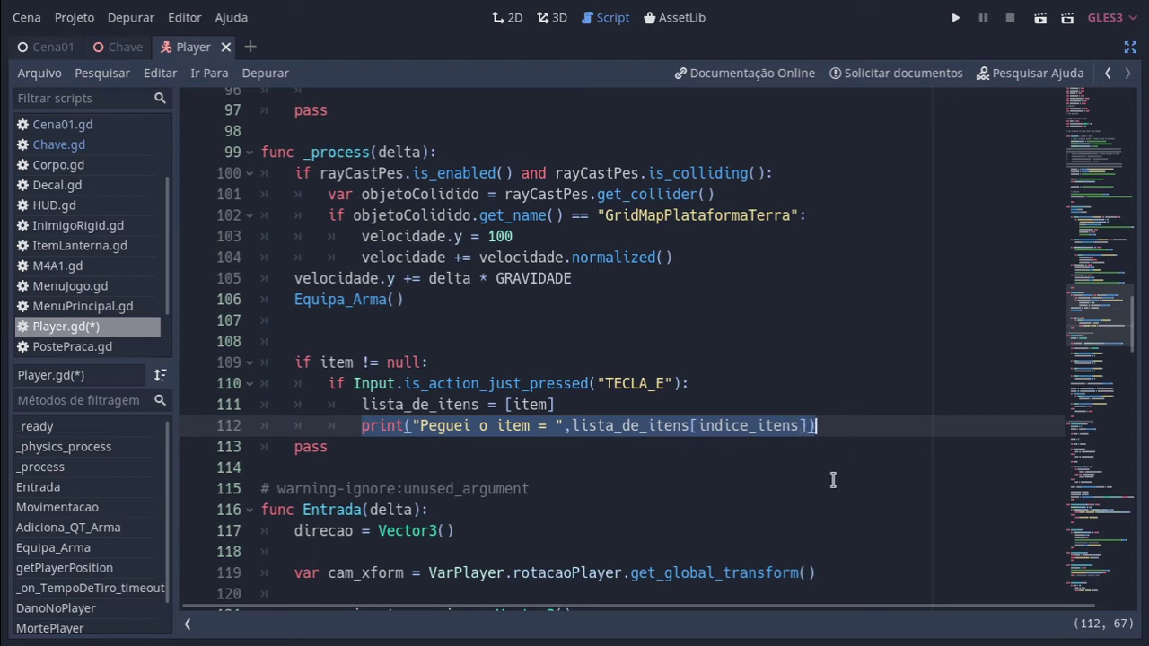
mouse_move(1133, 332)
mouse_down()
mouse_move(1141, 582)
mouse_move(1147, 334)
mouse_up()
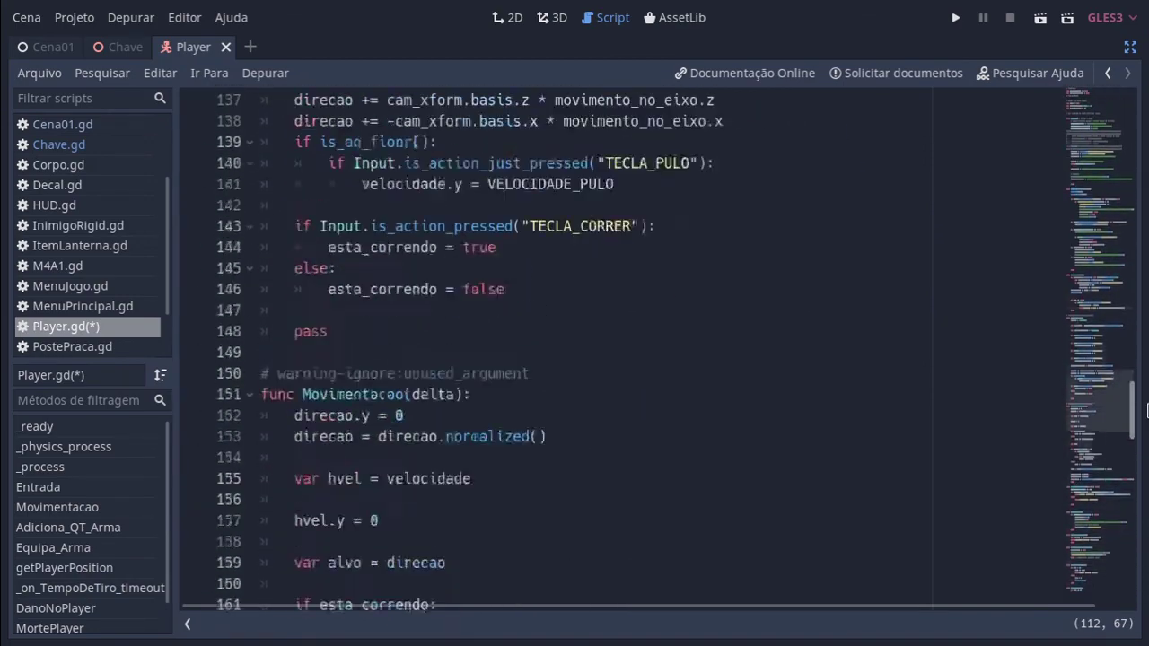
scroll(1147, 334, down, 1)
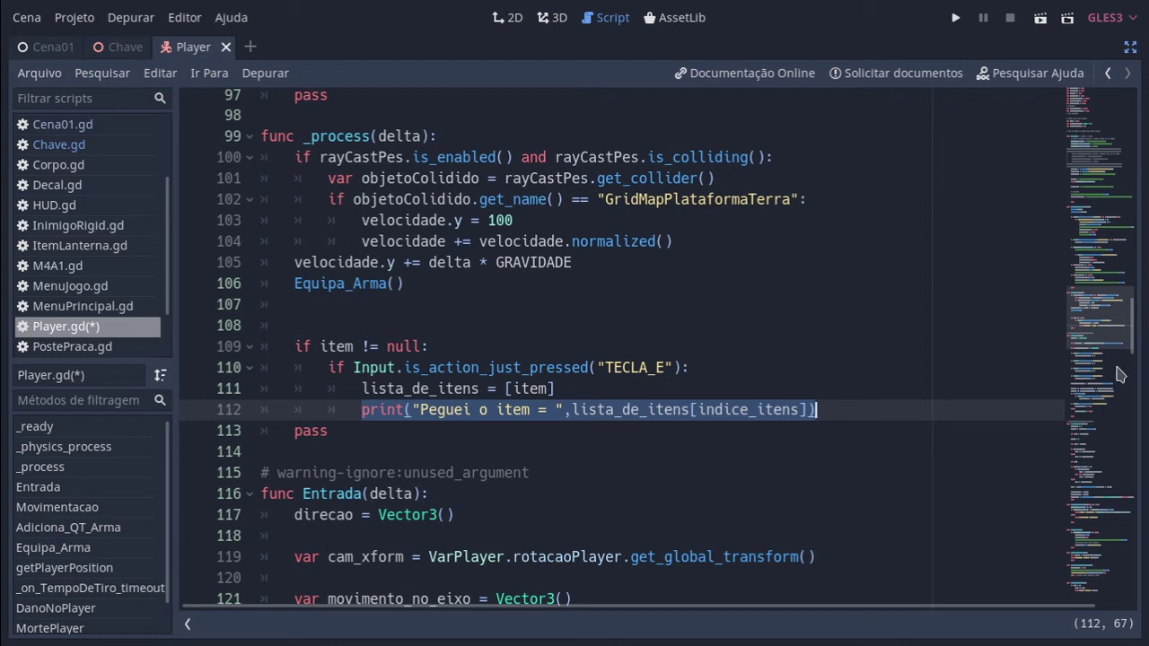
click(861, 409)
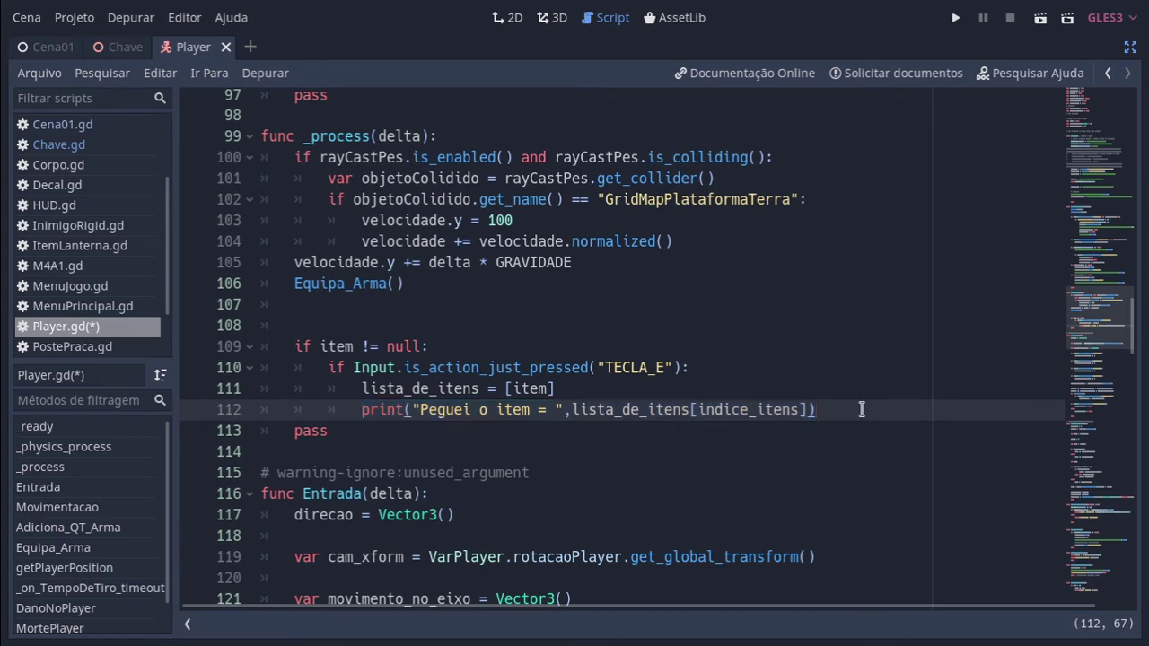
Add line 113 calling get_node("/root/Cena01") below the pickup print statement.
key(Return)
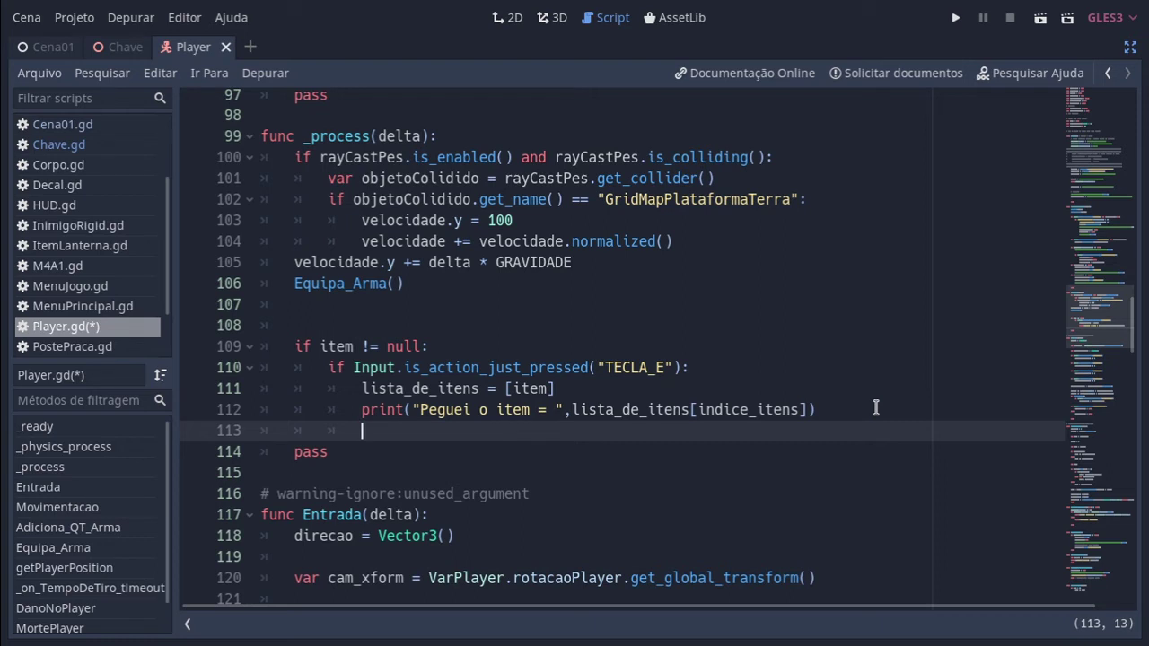
text(get)
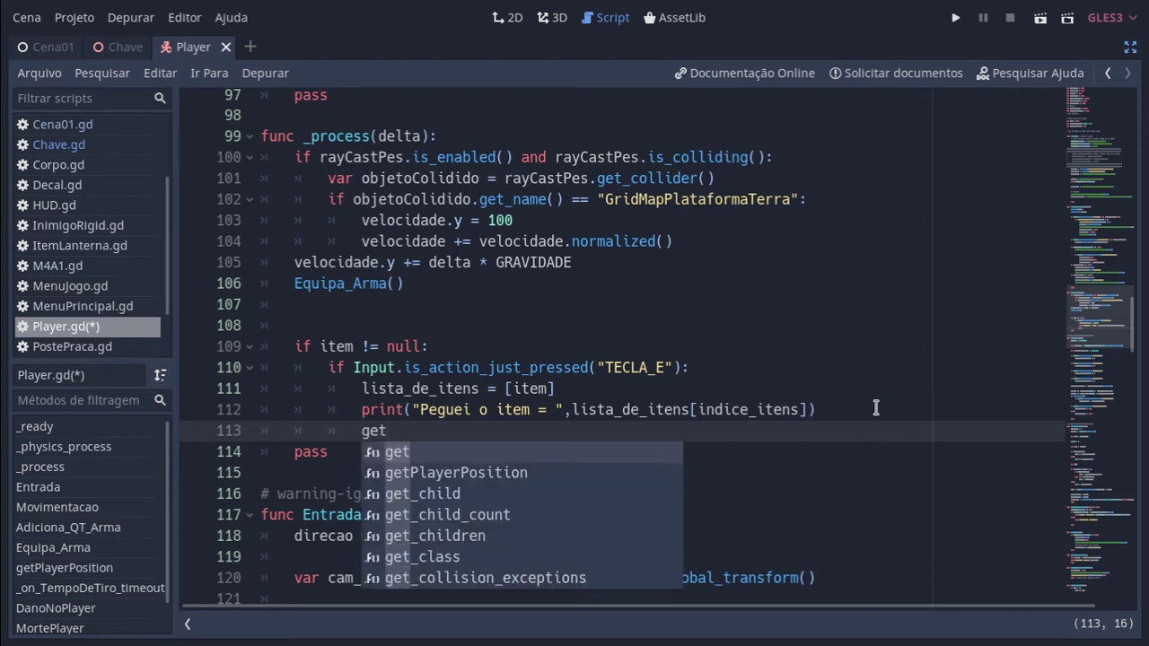
text(_no)
key(Return)
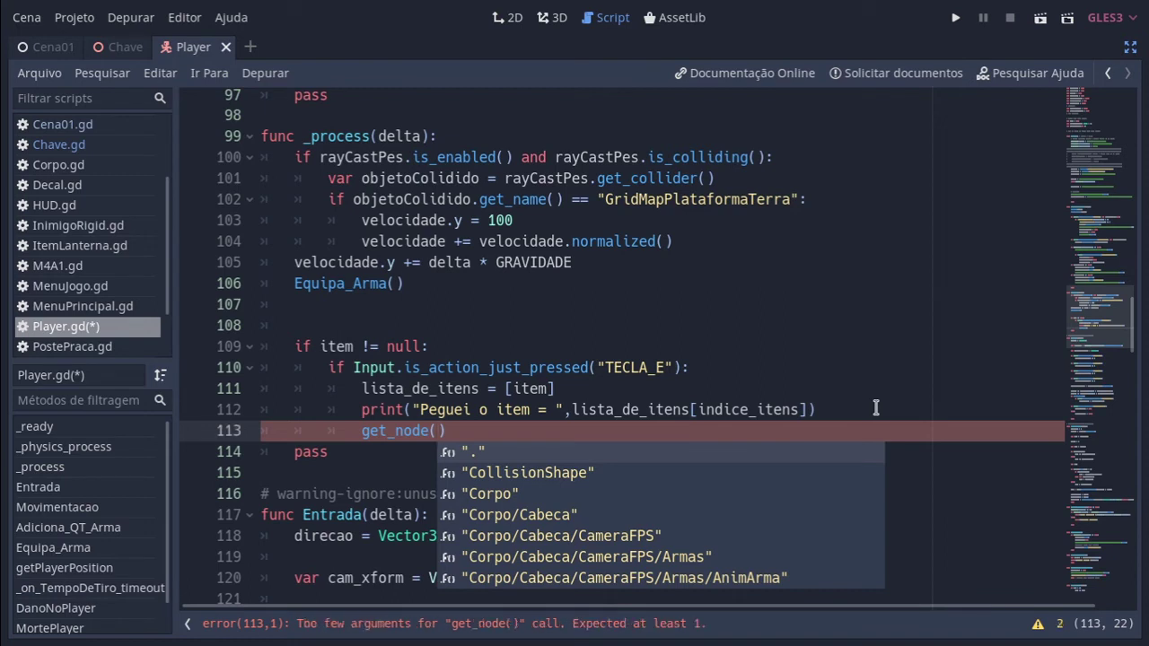
text("/)
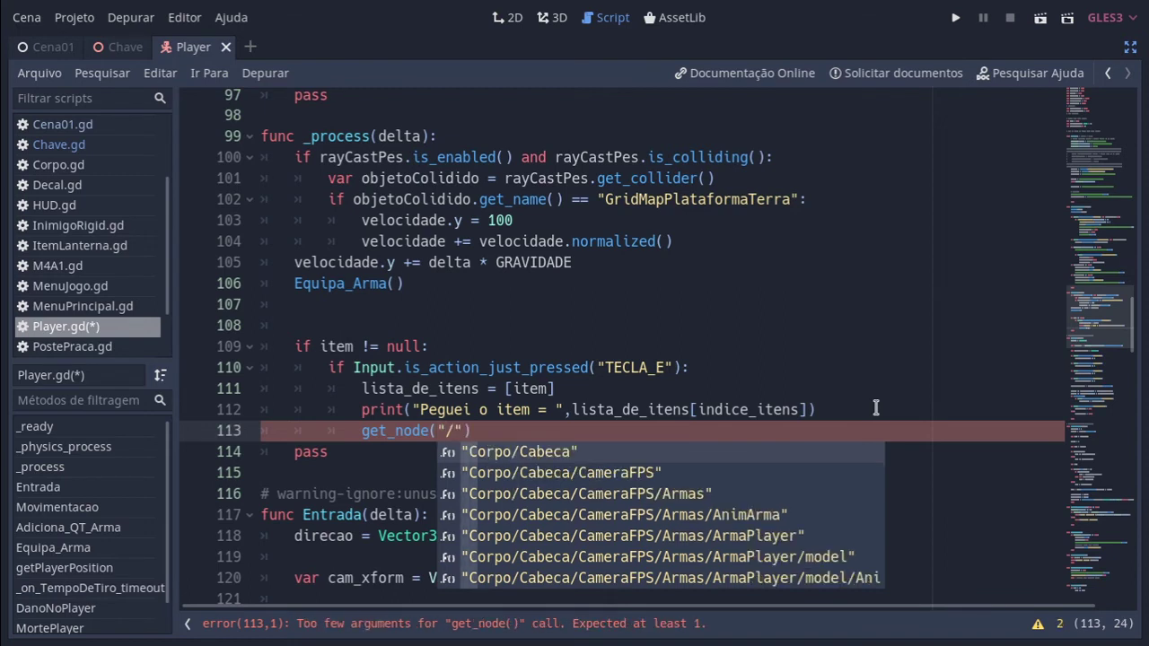
text(root)
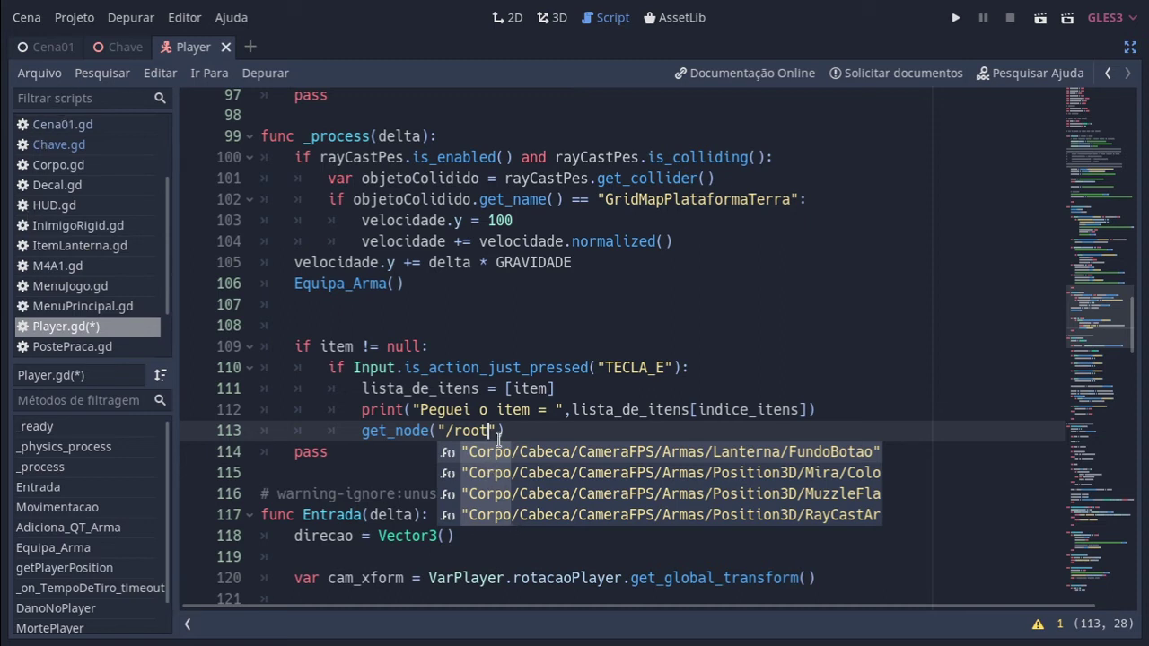
text(/)
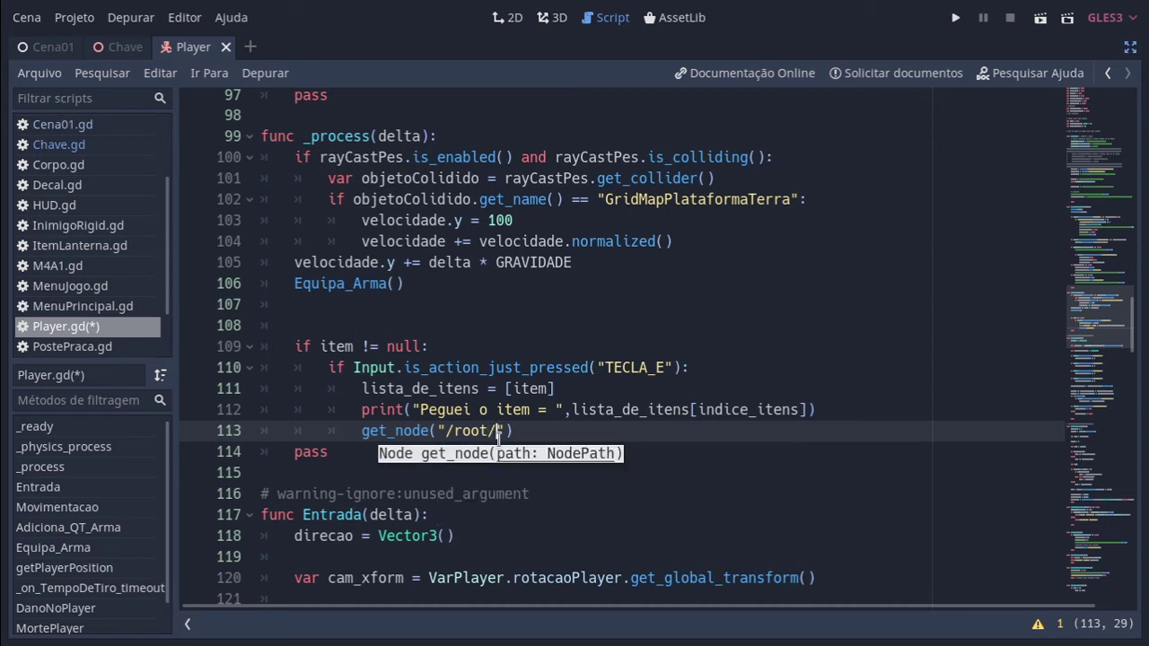
text(C)
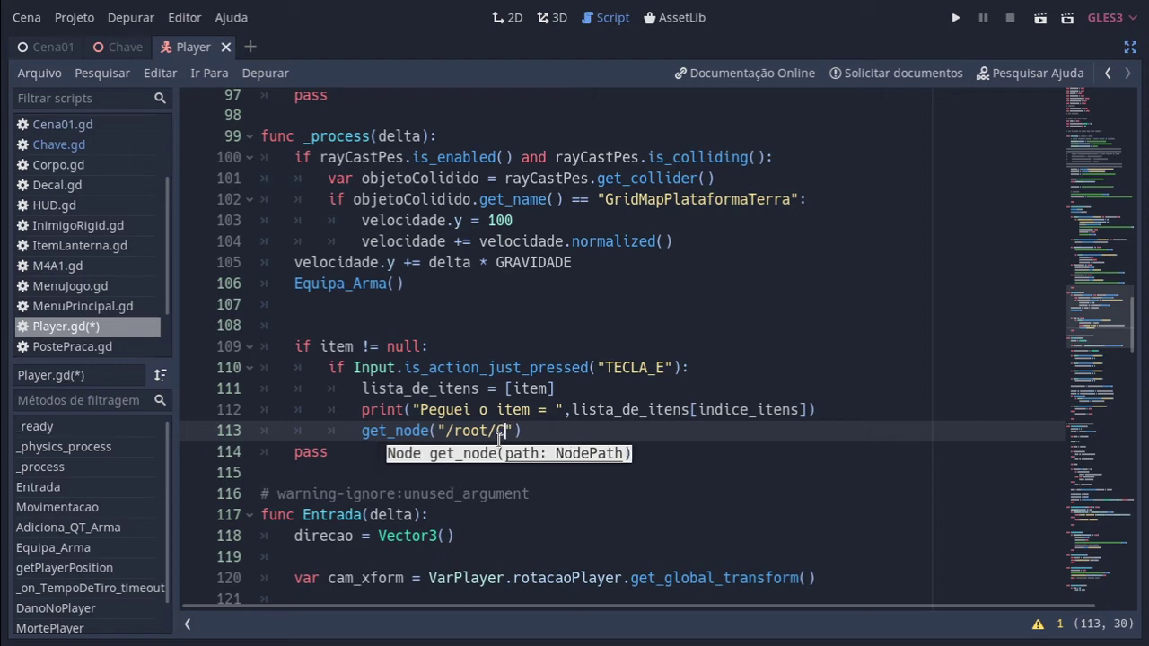
text(ena)
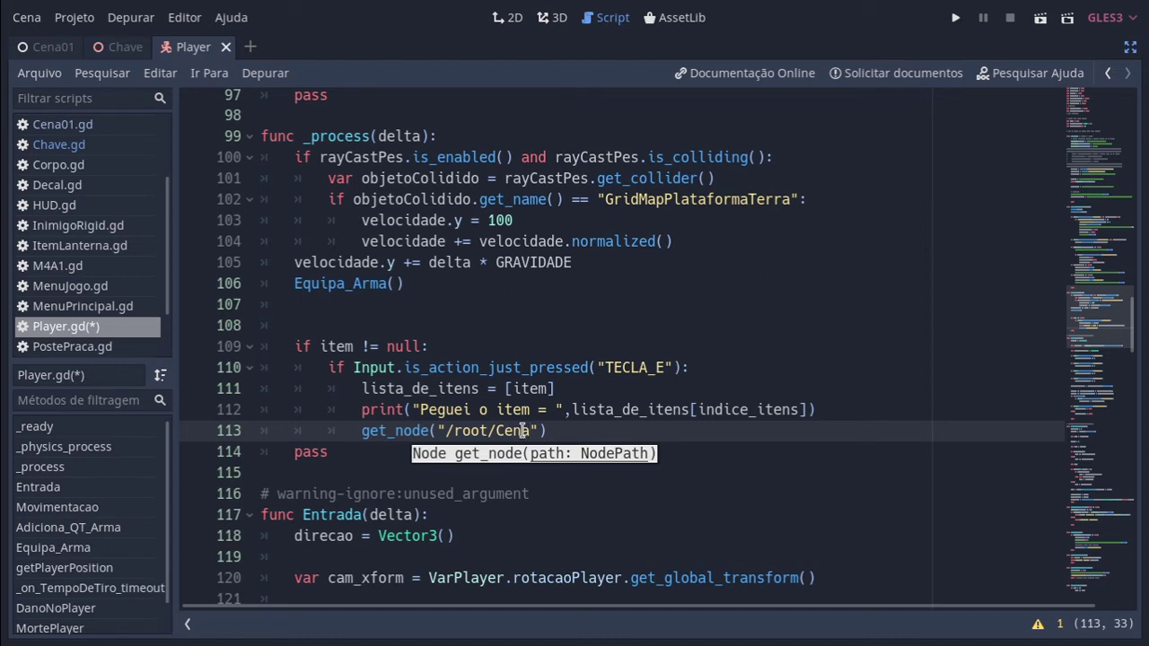
text(01)
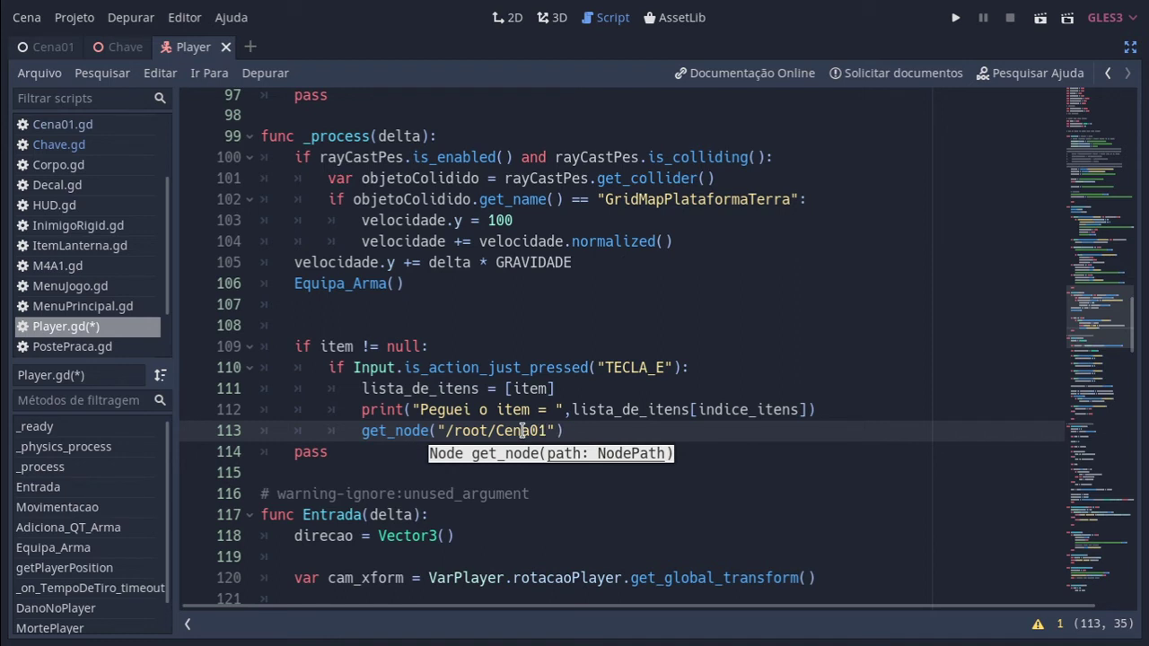
click(49, 54)
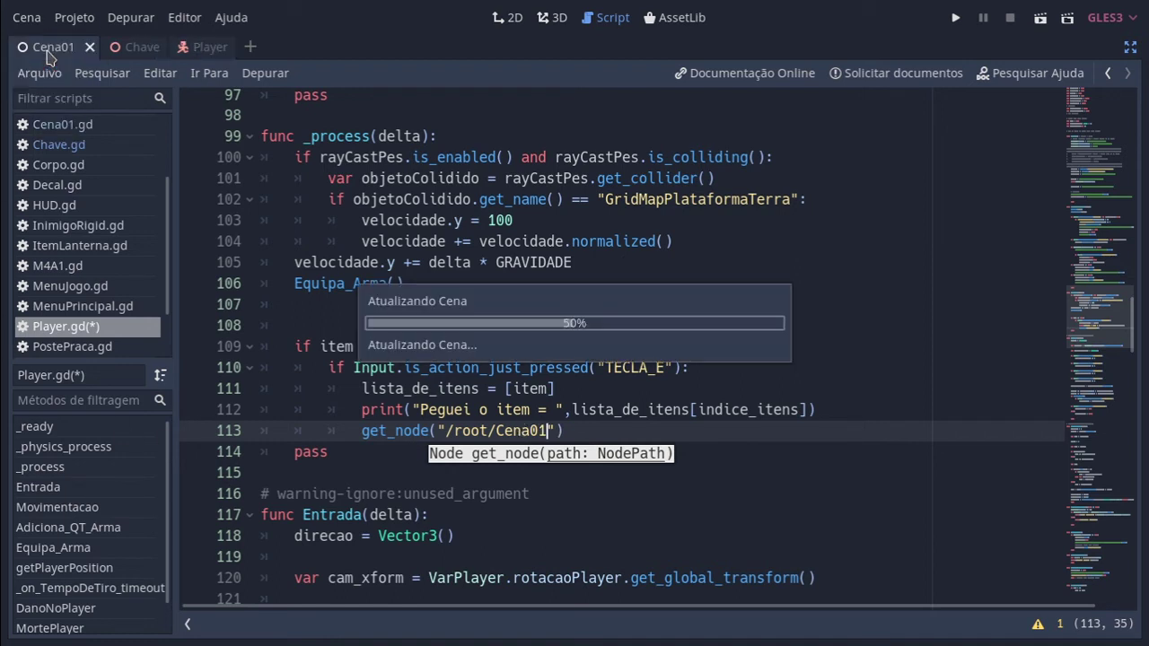
click(1130, 48)
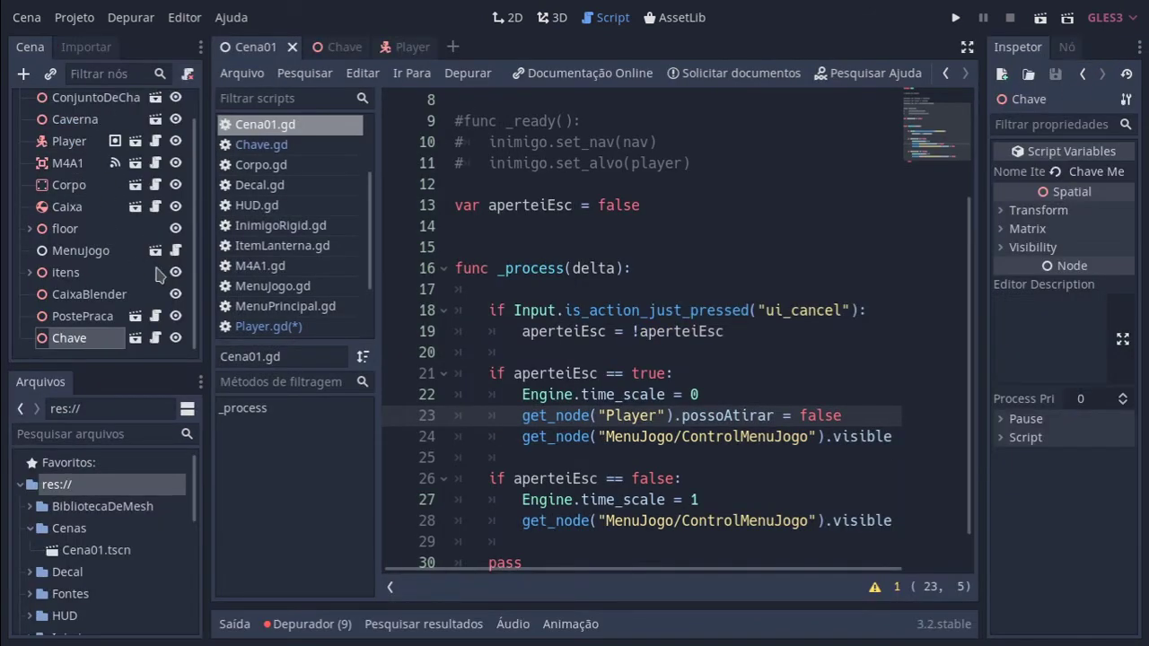
scroll(194, 246, up, 2)
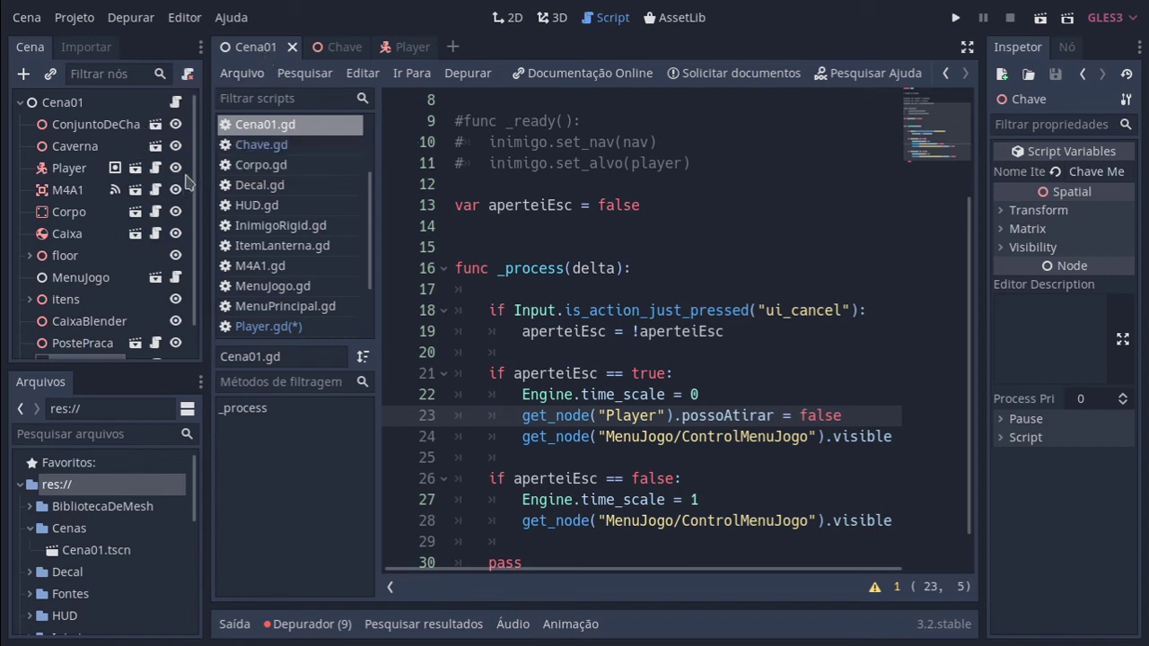
scroll(174, 205, down, 1)
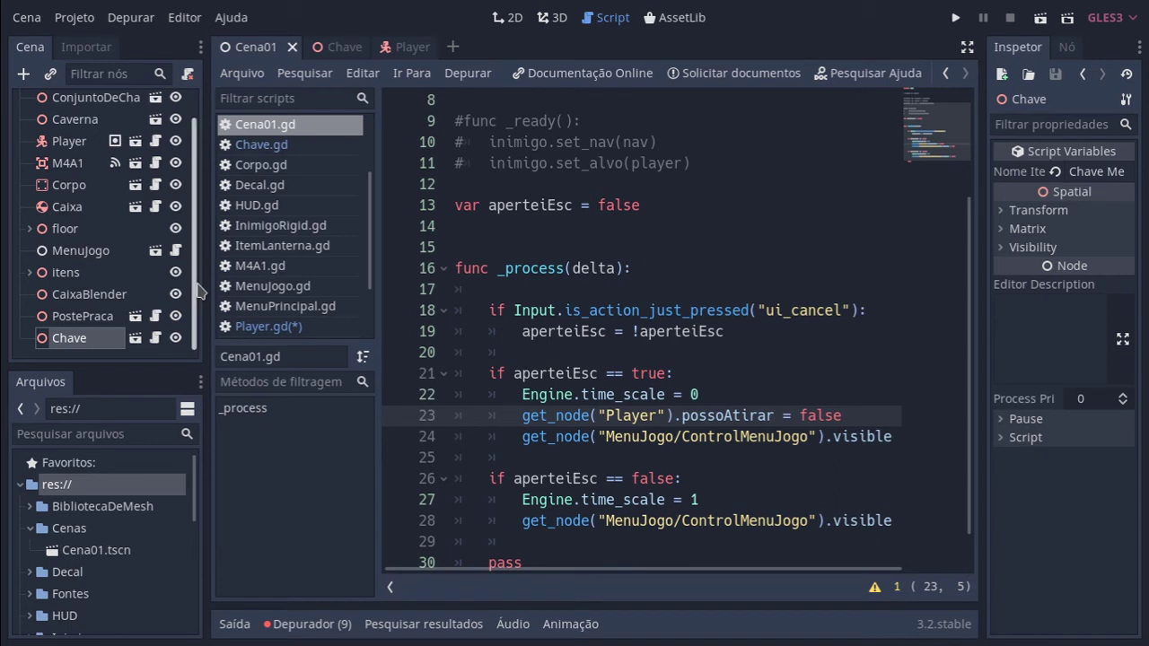
scroll(202, 252, up, 1)
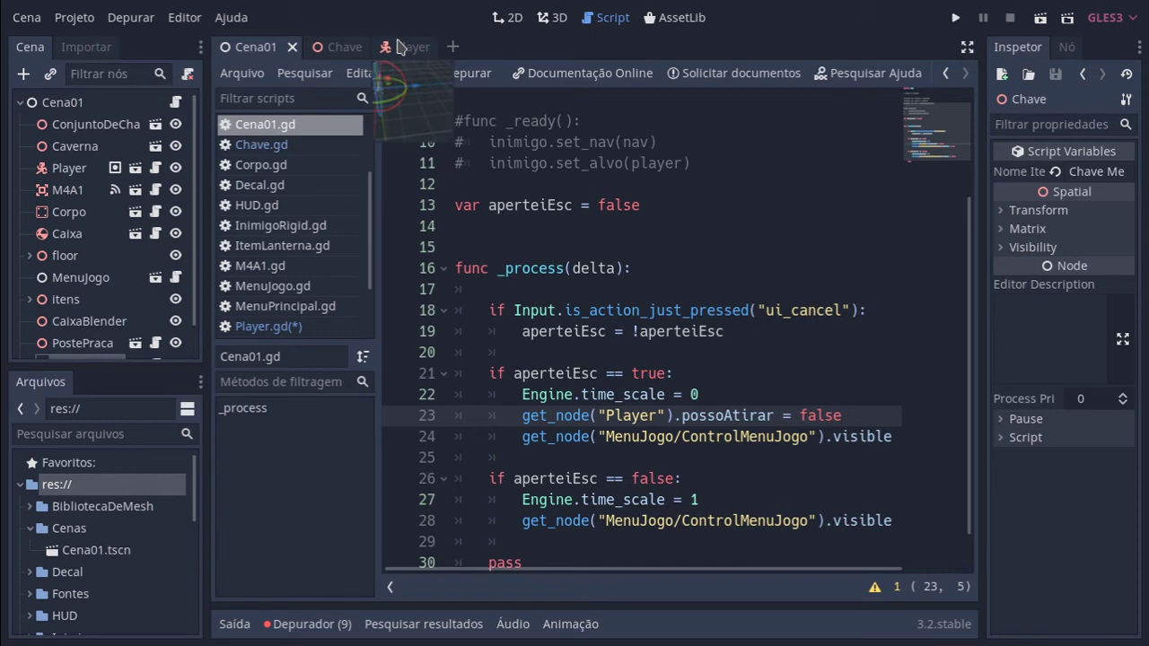
click(356, 47)
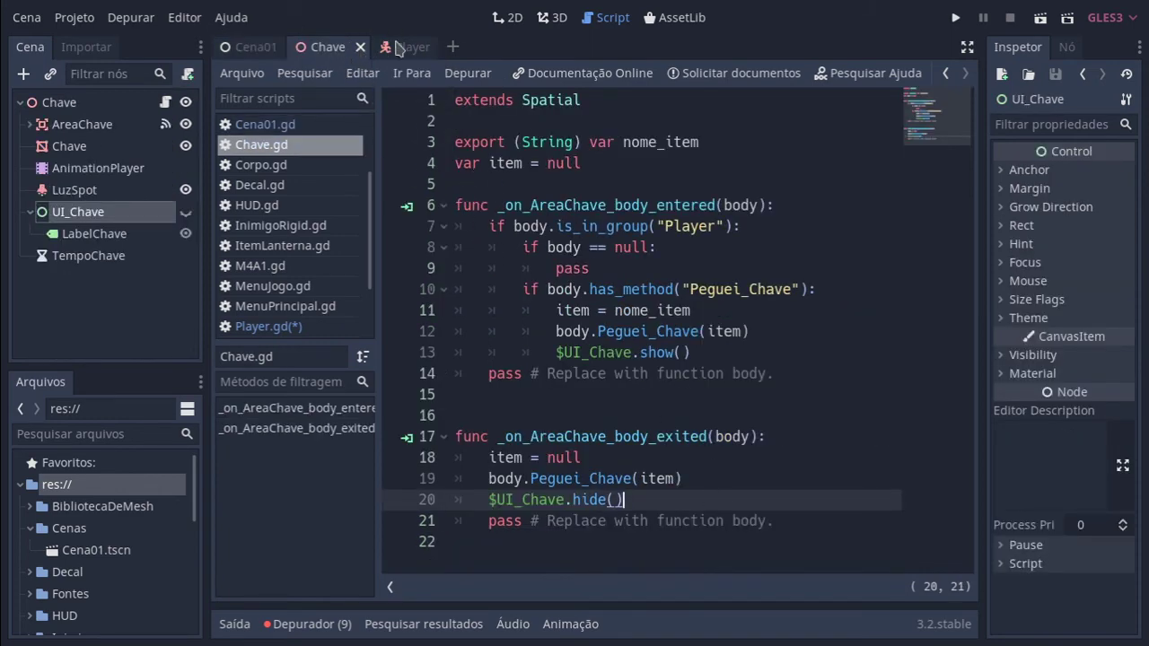
click(404, 53)
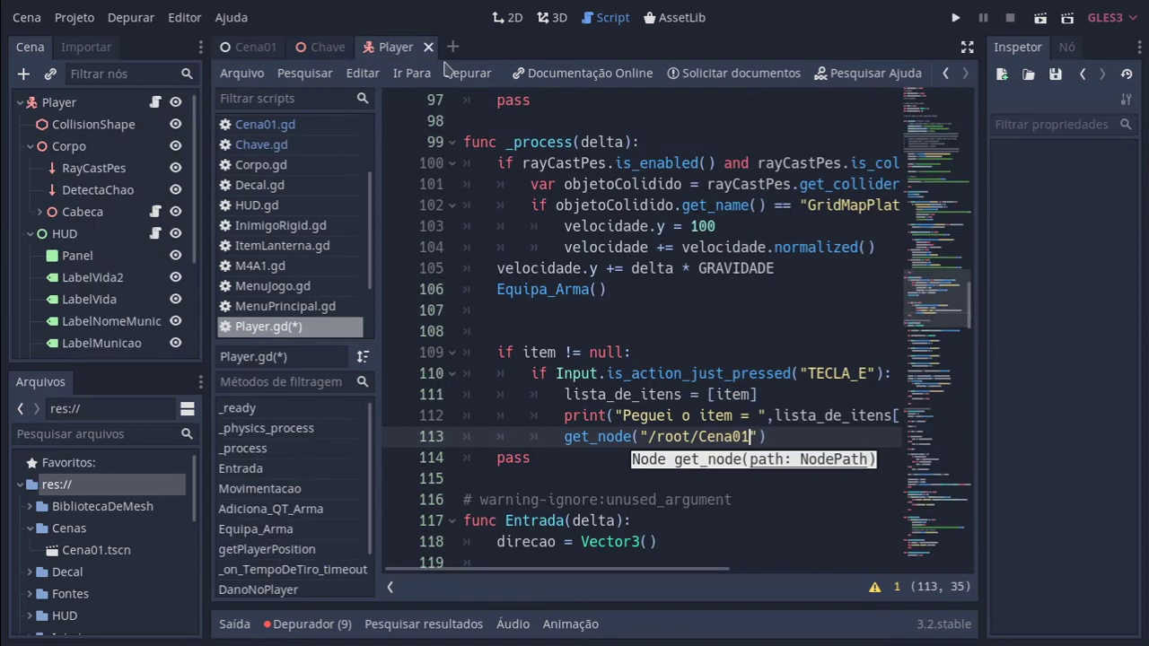
Extend the line 113 get_node path to "/root/Cena01/".
click(967, 49)
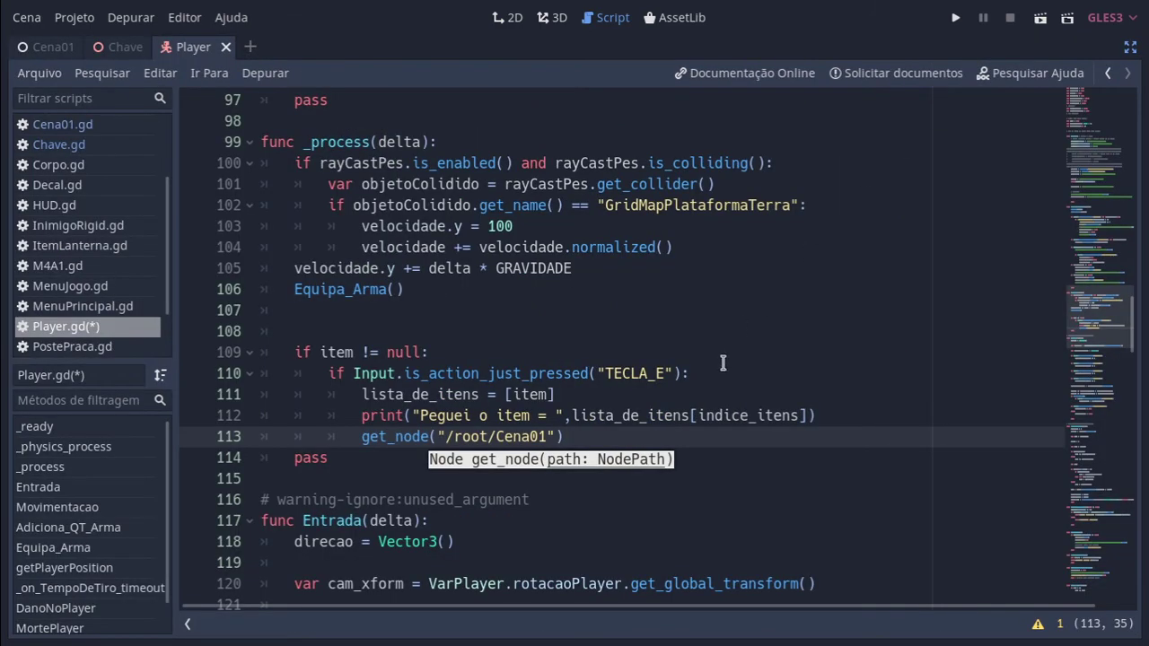
click(553, 436)
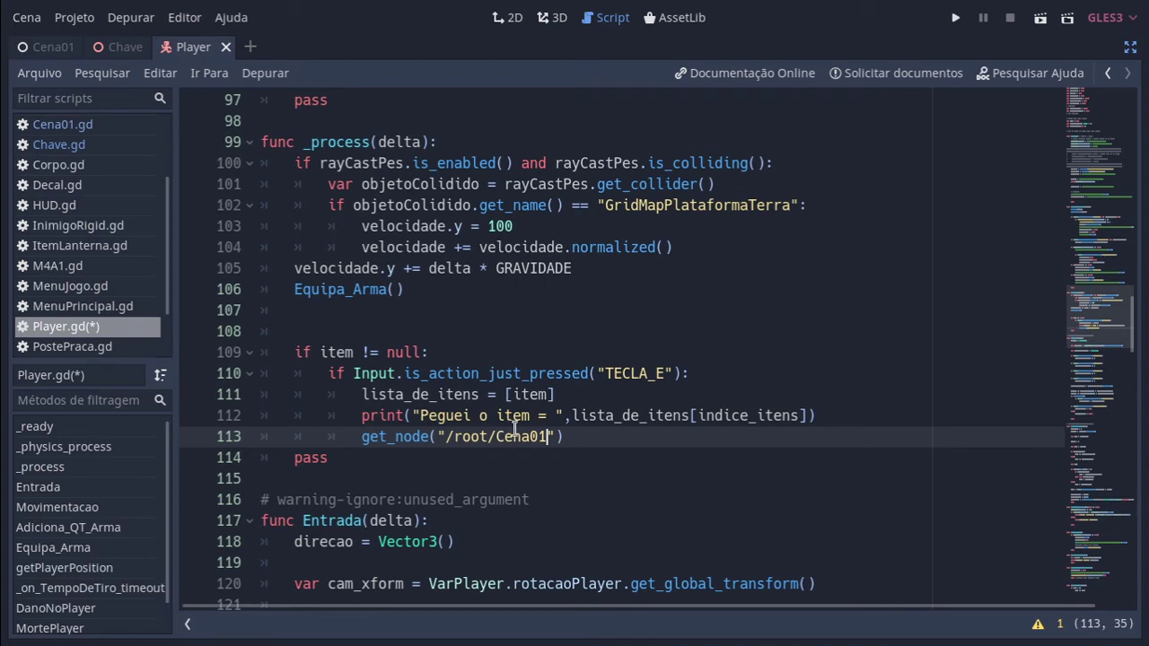
text(/)
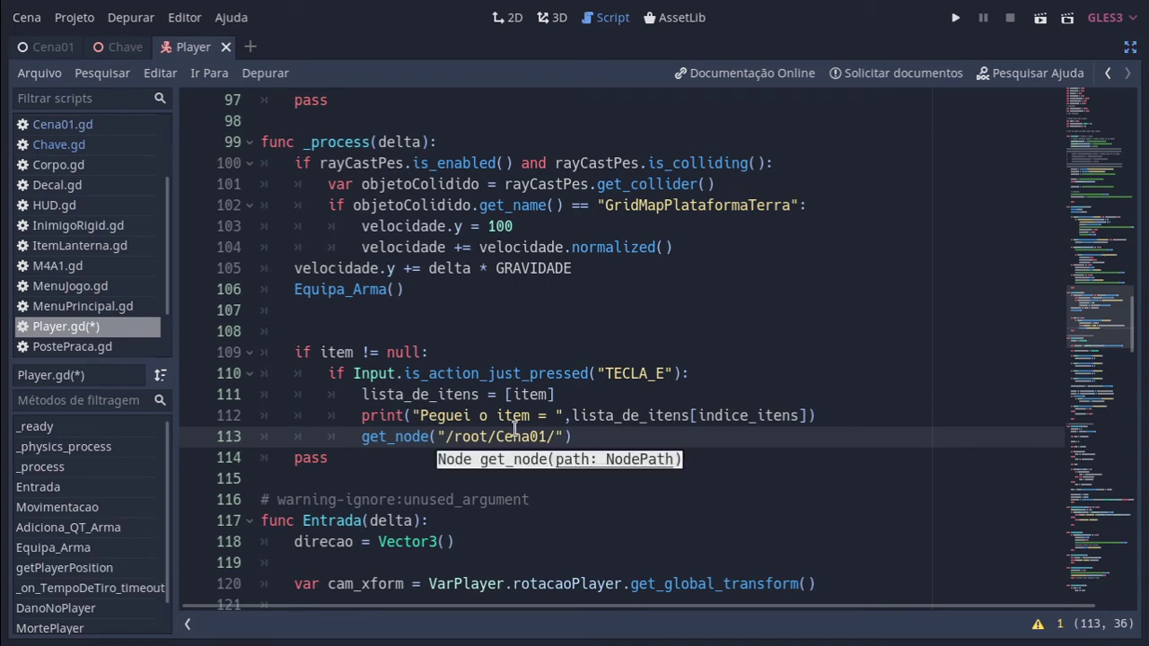
Restore the side panels and show the Cena01 scene tree down to the Chave node.
click(1130, 49)
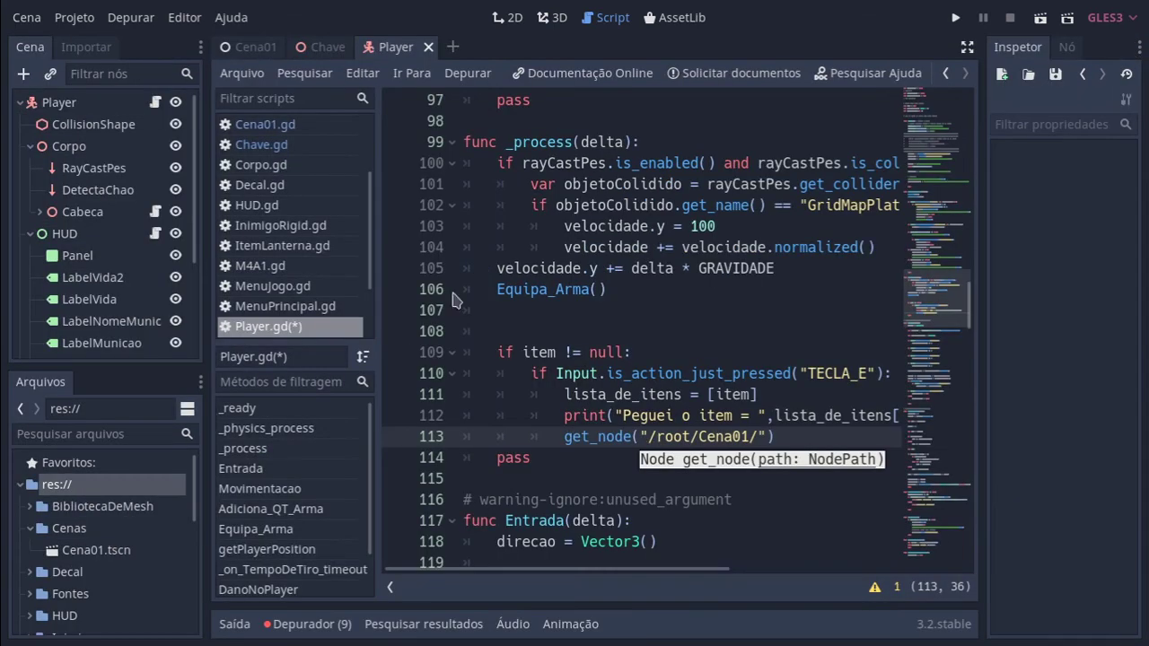
scroll(79, 261, down, 3)
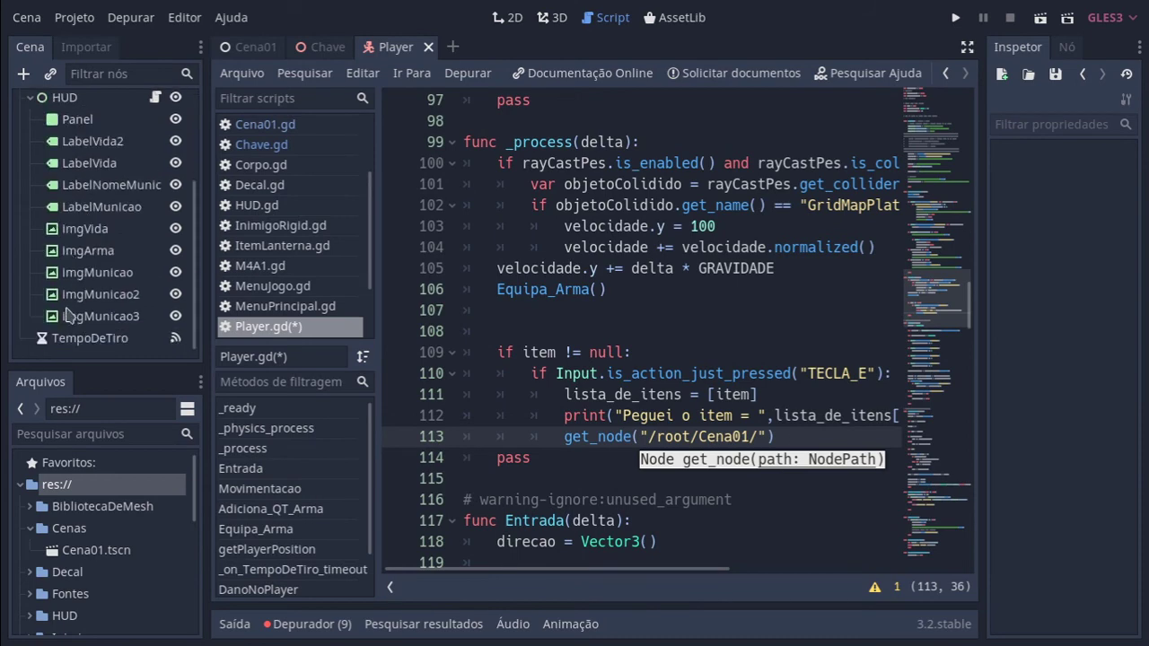
scroll(67, 314, up, 3)
click(244, 47)
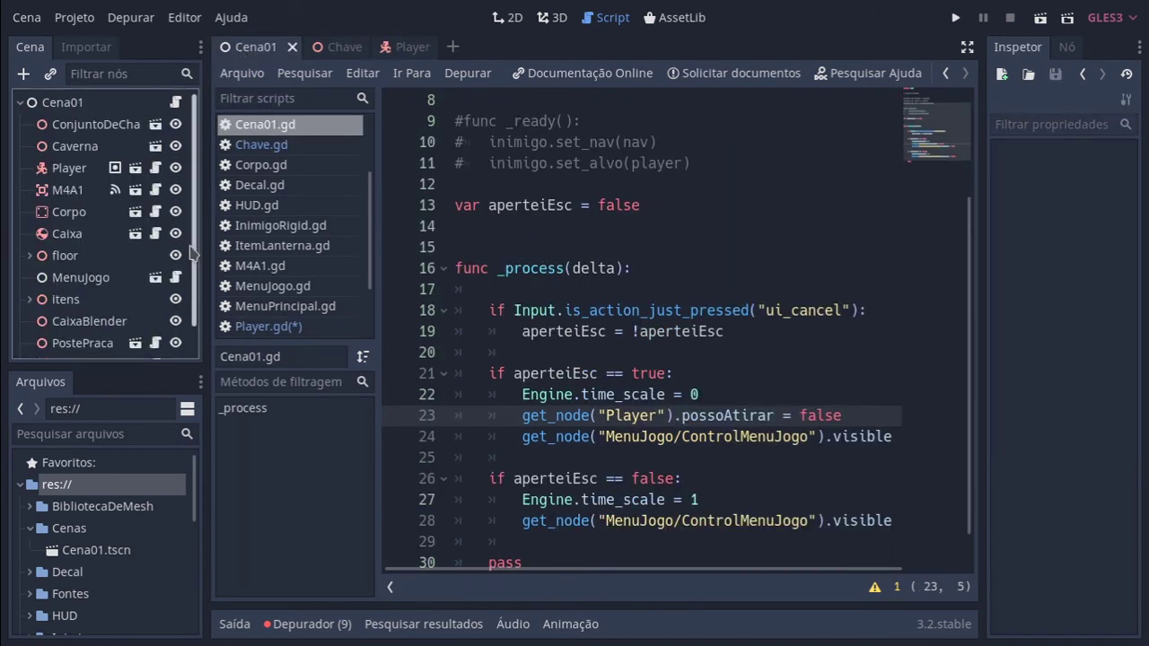
scroll(179, 243, down, 1)
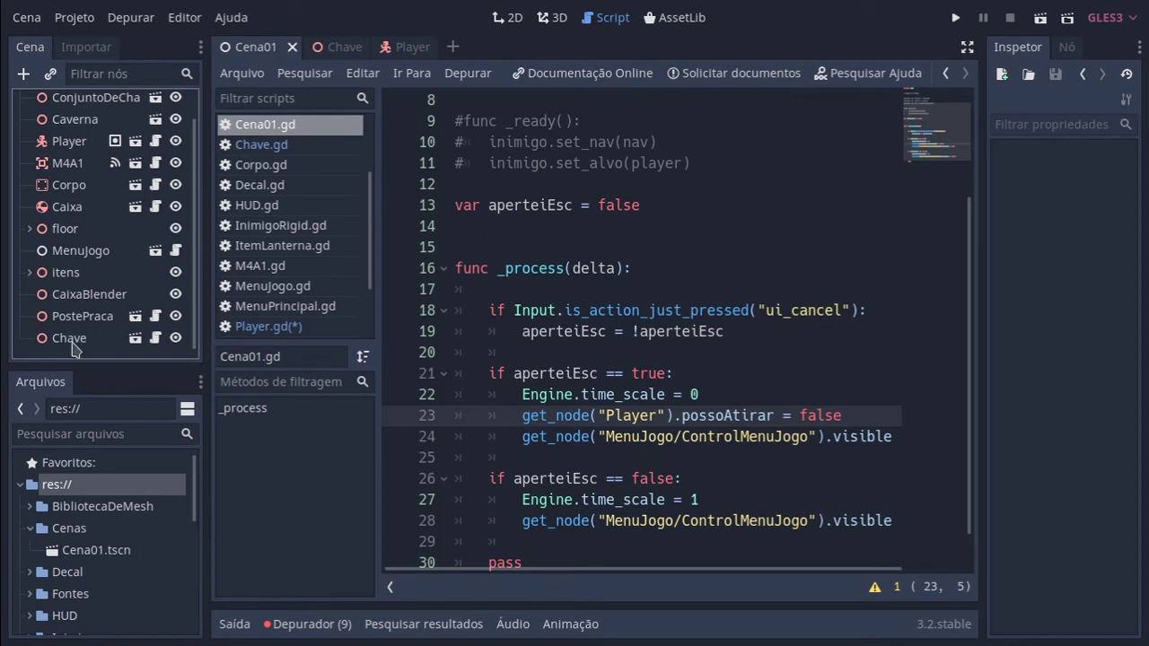
Check the Chave node's scene, then return to Player.gd in a full-width code editor.
click(69, 340)
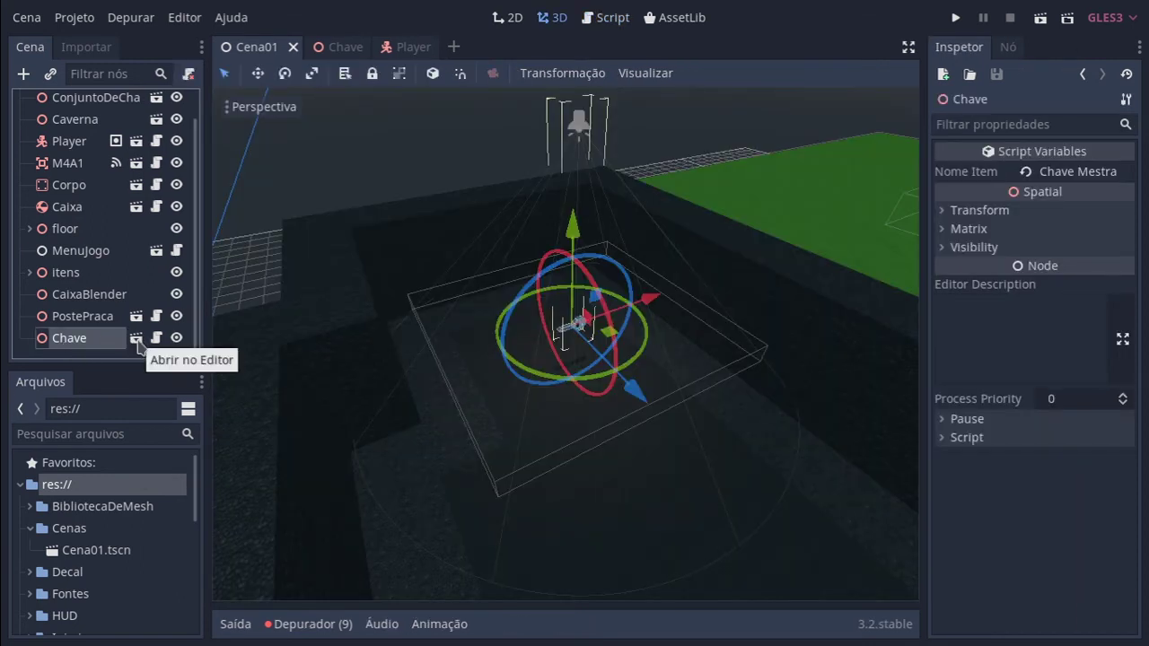
click(136, 340)
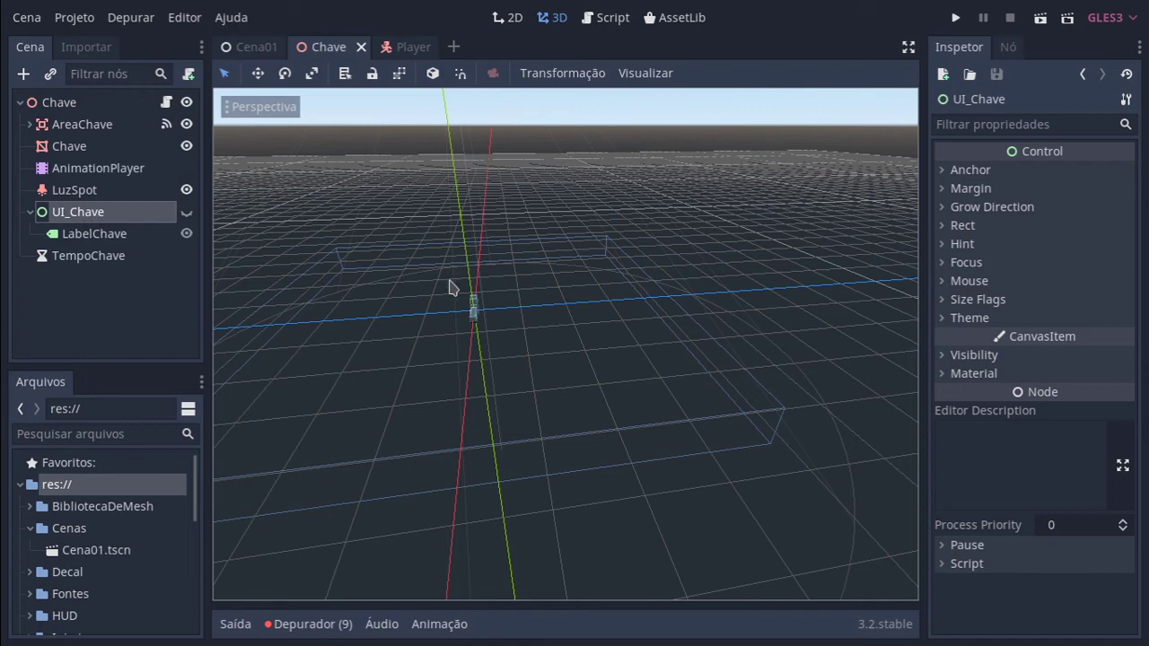
click(401, 46)
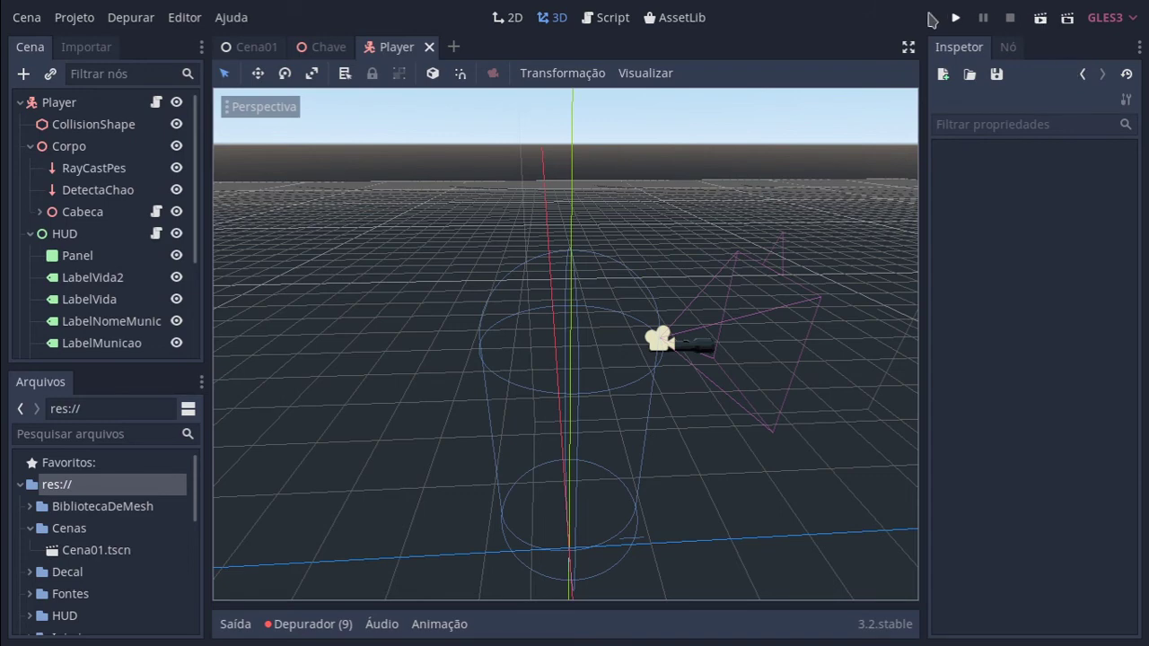
click(613, 17)
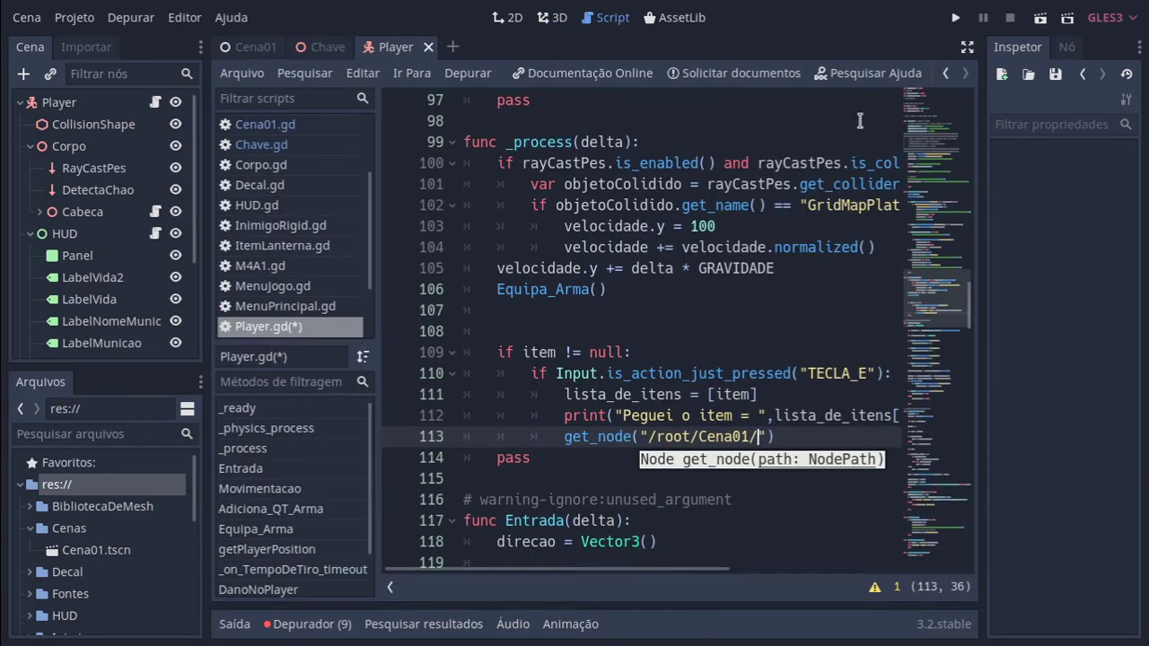
click(967, 47)
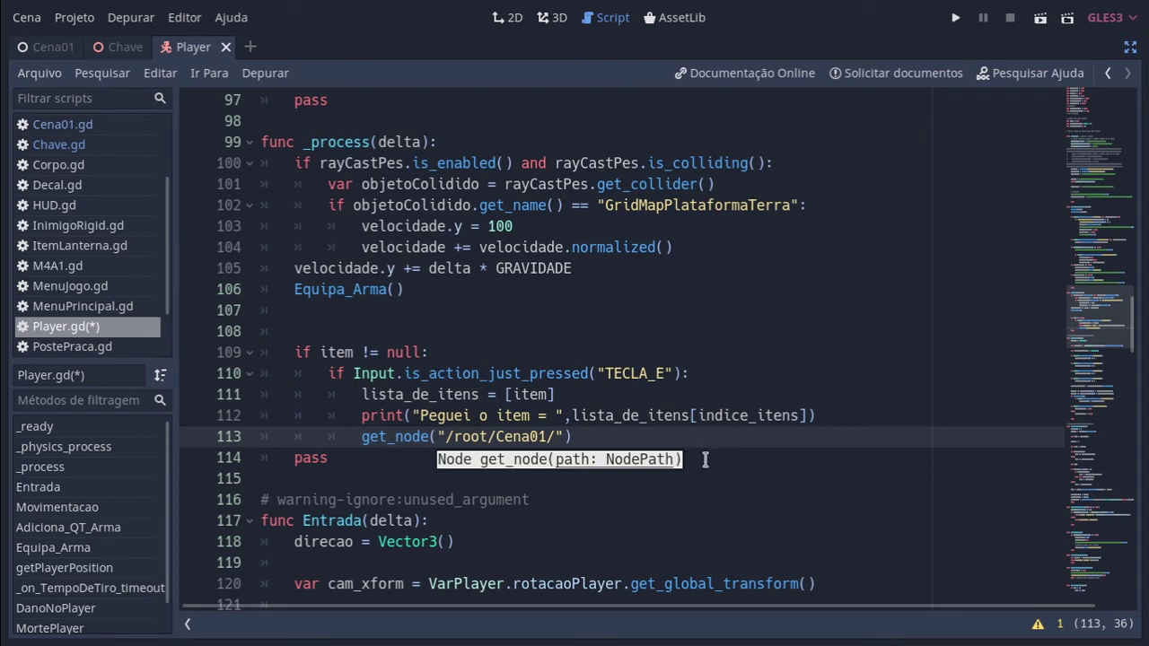
Complete line 113 as get_node("/root/Cena01/Chave").queue_free(), fix the stray quote, and save.
key(Escape)
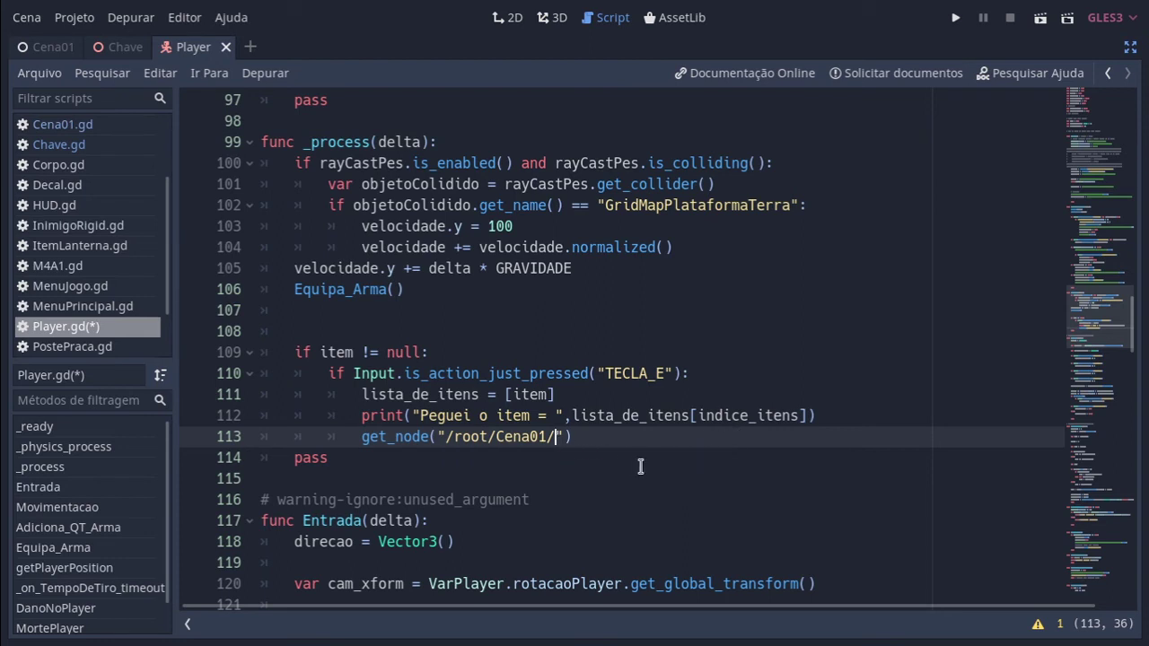
text(Cha)
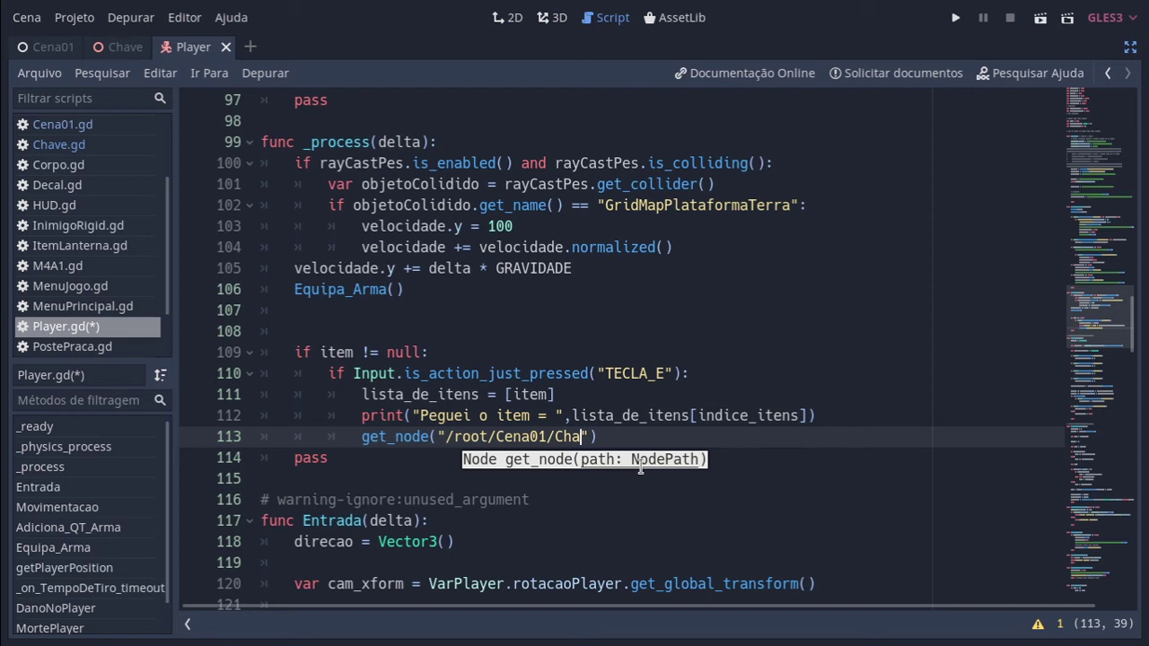
text(ve)
key(Right)
key(Right)
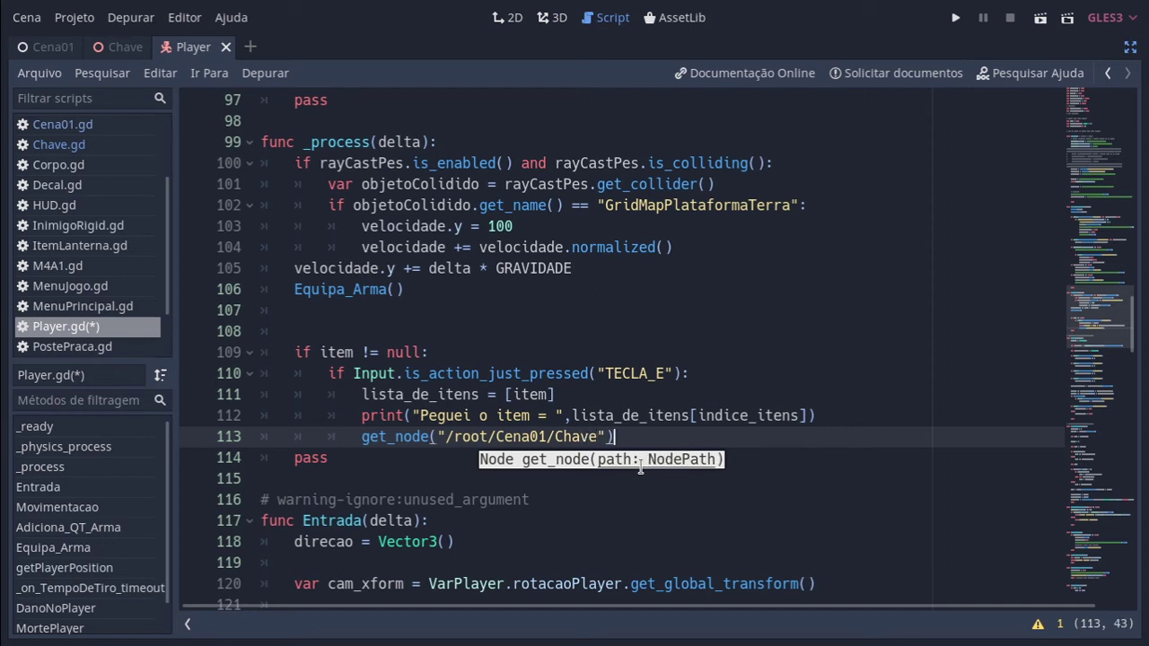
text(.qu)
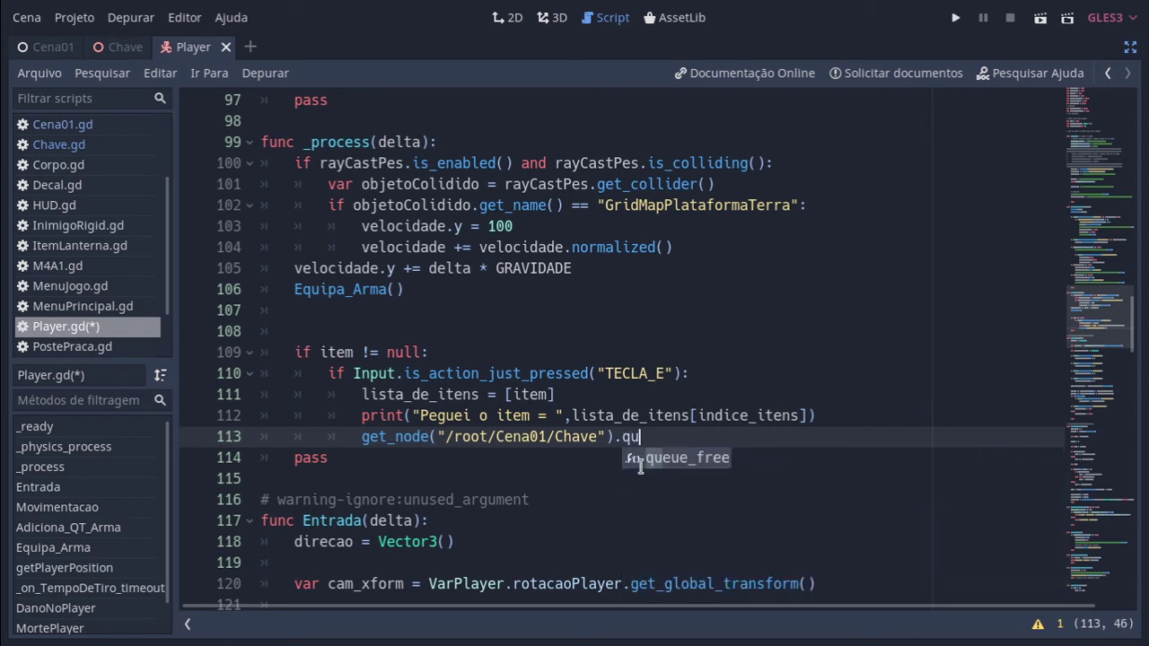
key(Return)
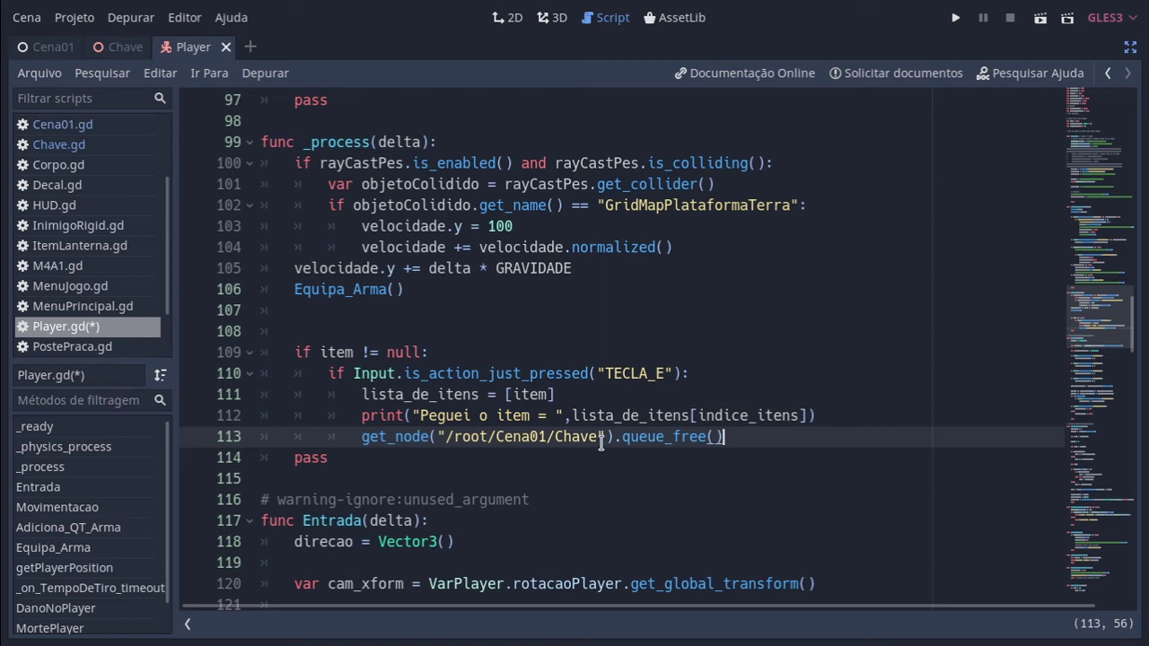
click(603, 436)
key(BackSpace)
key(Left)
key(ctrl+s)
Add blank lines below line 113, dedented out of the pickup block.
click(887, 435)
key(Return)
key(BackSpace)
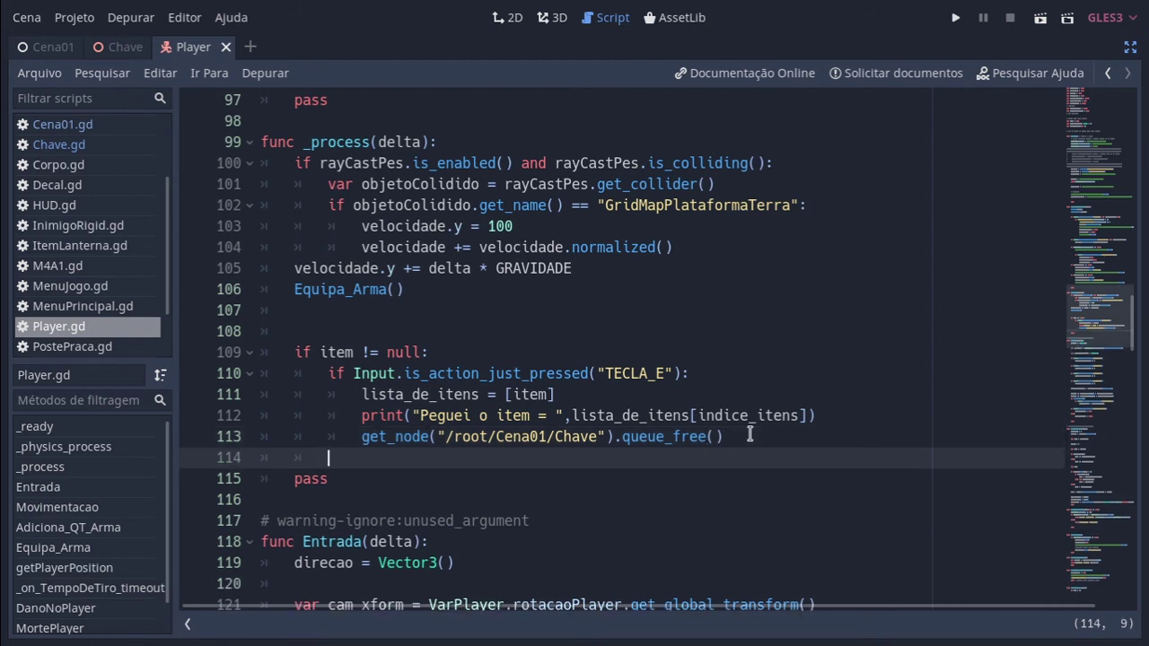
key(BackSpace)
key(Return)
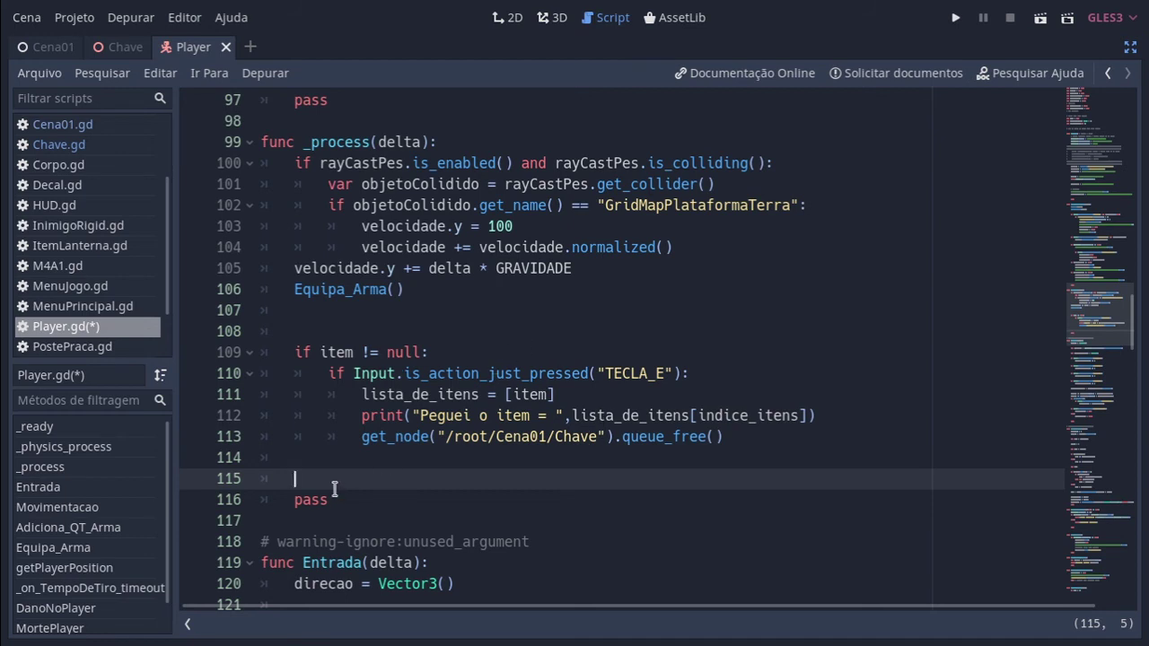
Add an 'if item == null:' condition below the pickup block.
text(if )
text(item)
text( ==)
text( nu)
key(Return)
text(:)
key(Return)
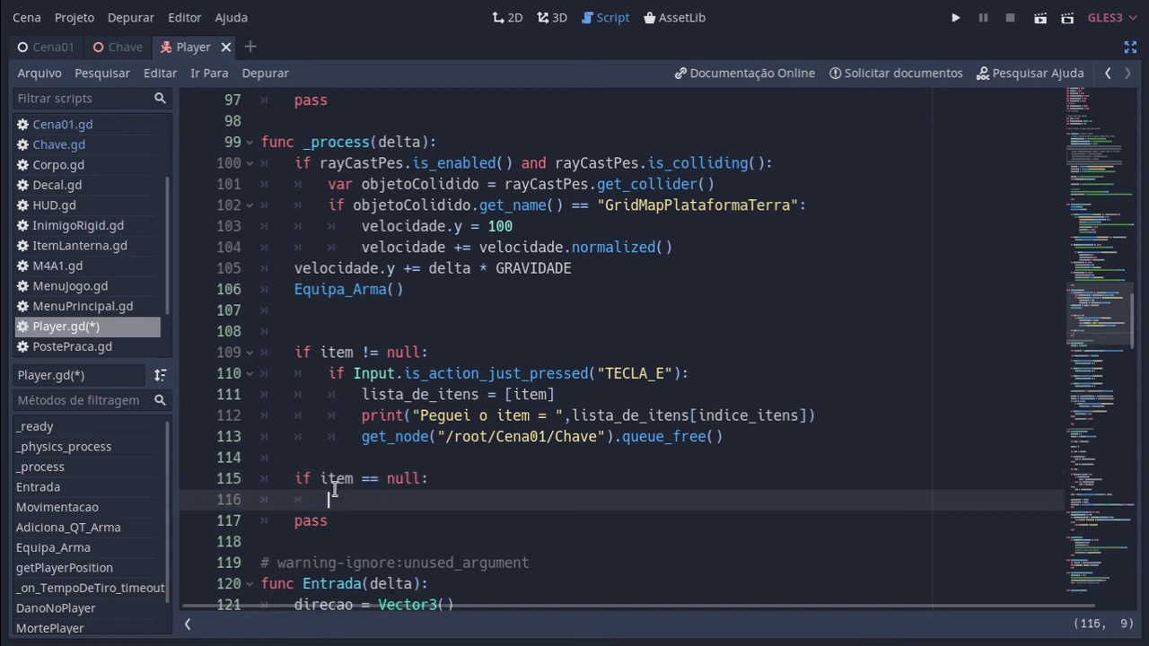
Inside it, reuse the E-press check to print "Nada pra pegar", then save.
text(if)
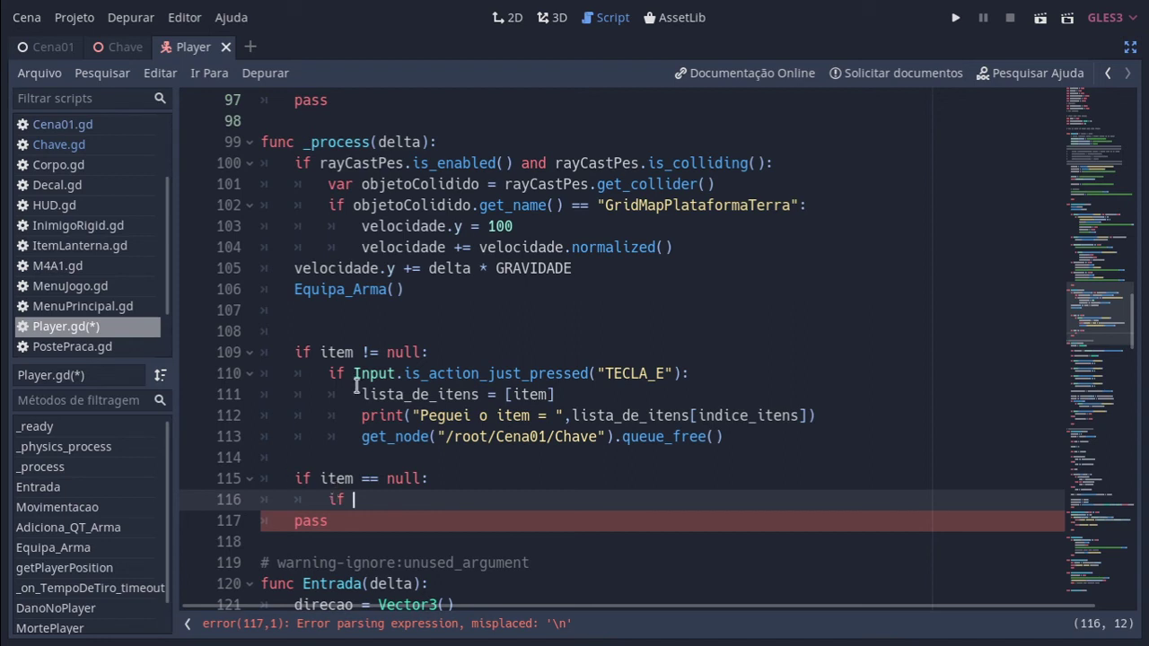
drag(353, 374, 689, 373)
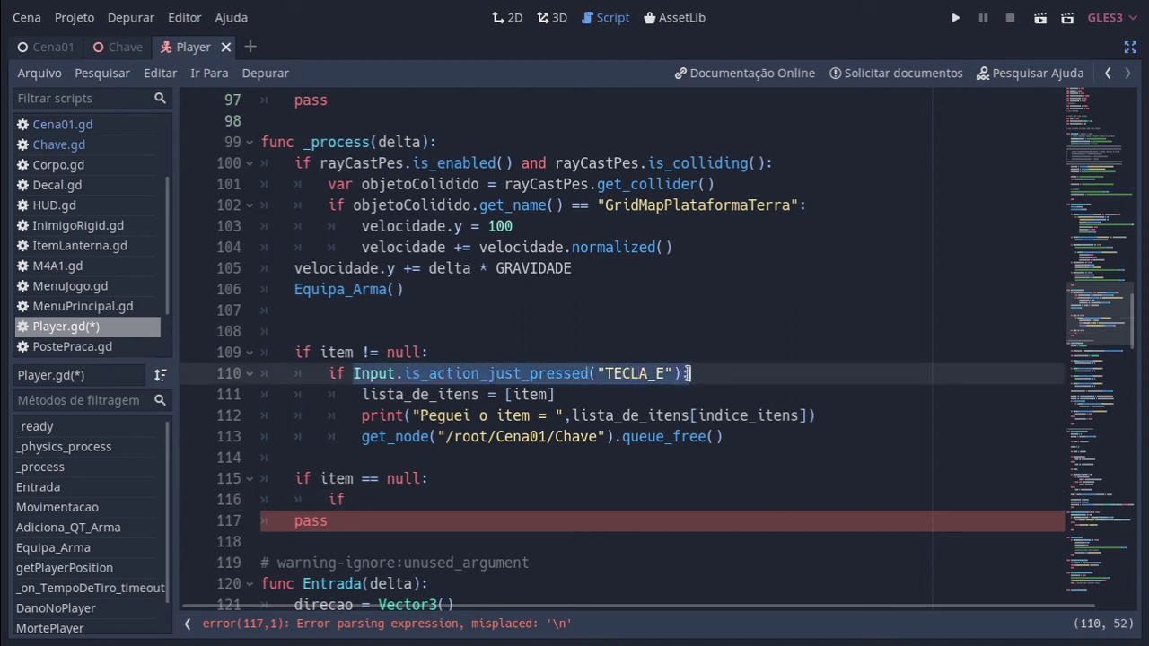
click(360, 500)
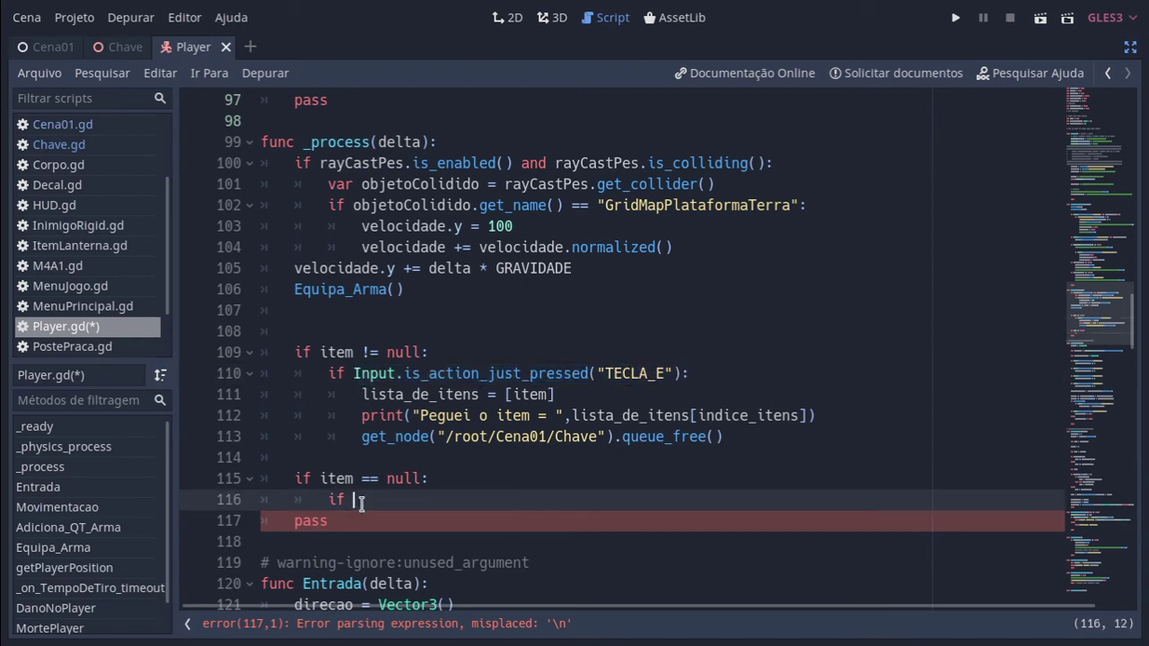
text(Input.is_action_just_pressed("TECLA_E"):)
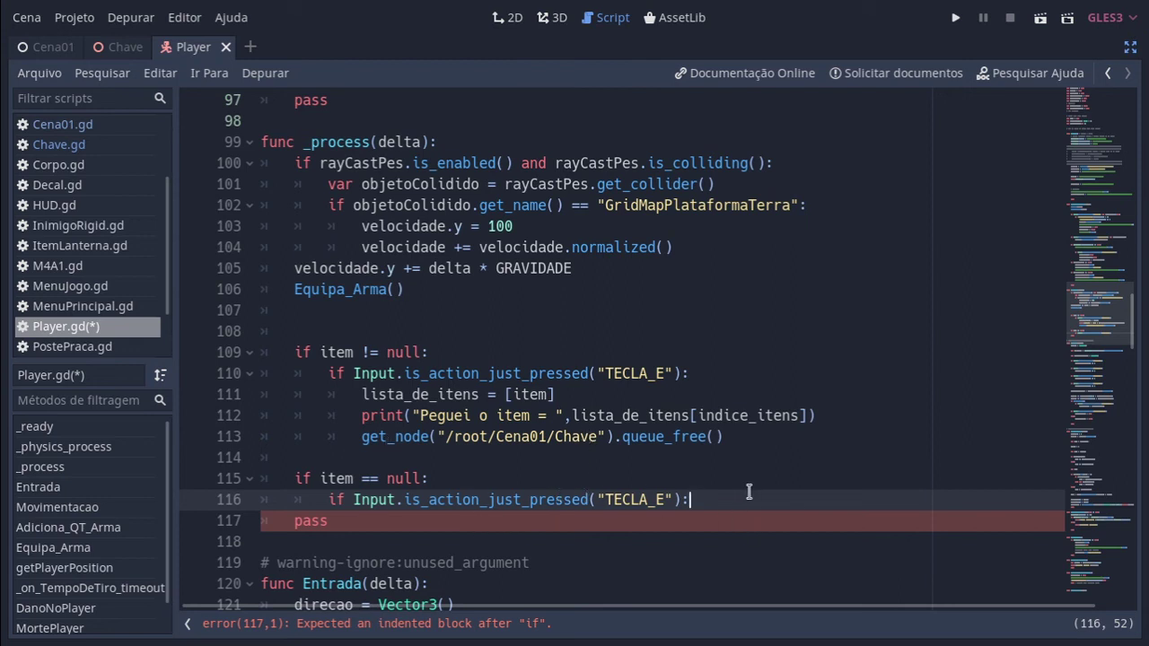
key(Return)
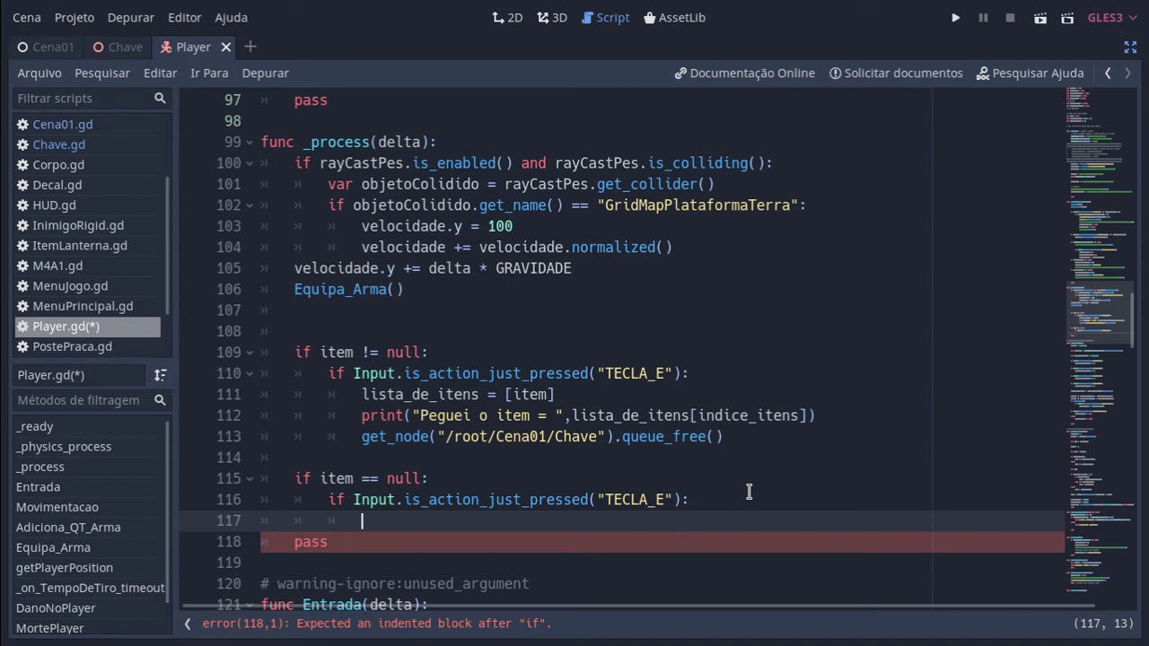
text(pri)
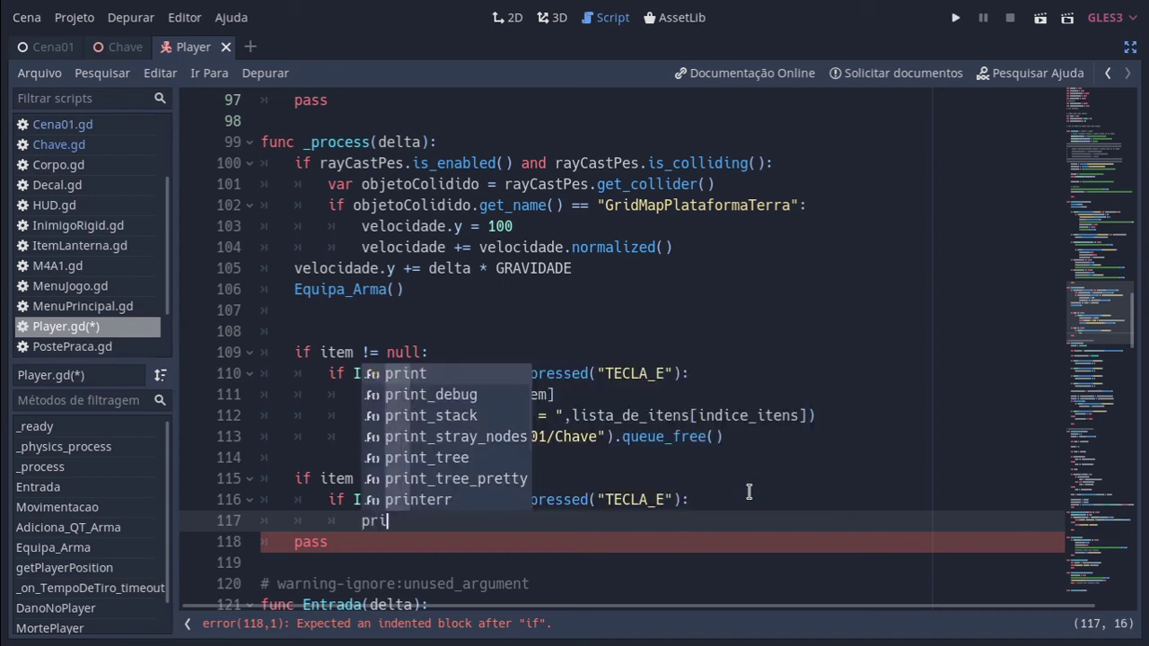
key(Return)
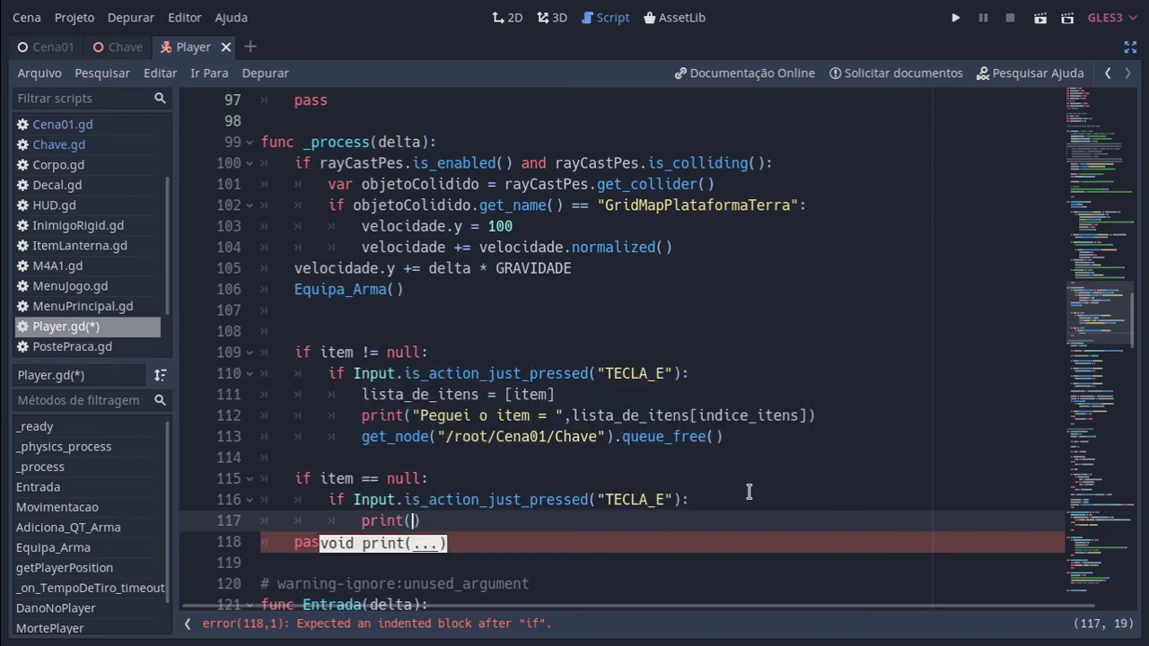
text(")
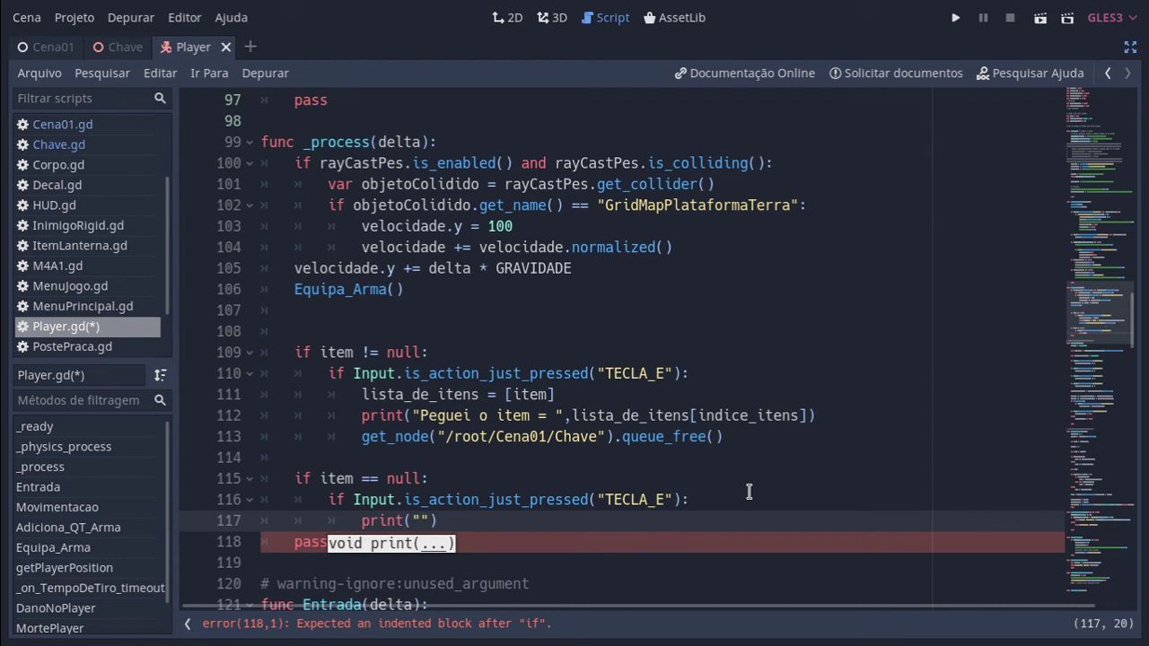
text(N)
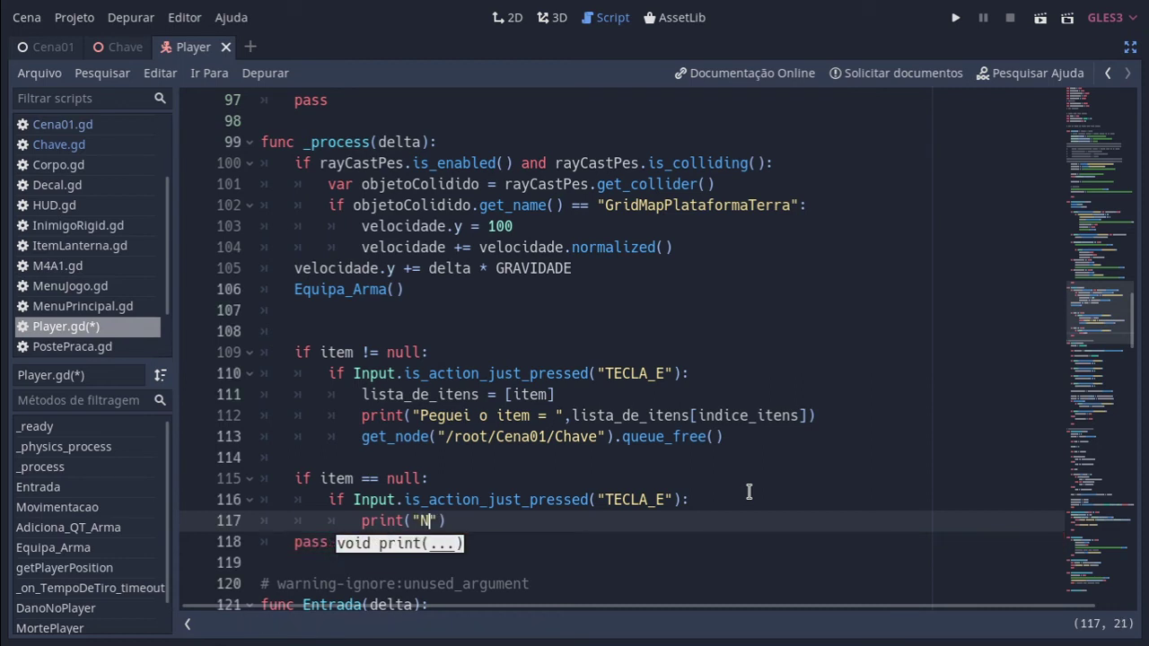
text(ada p)
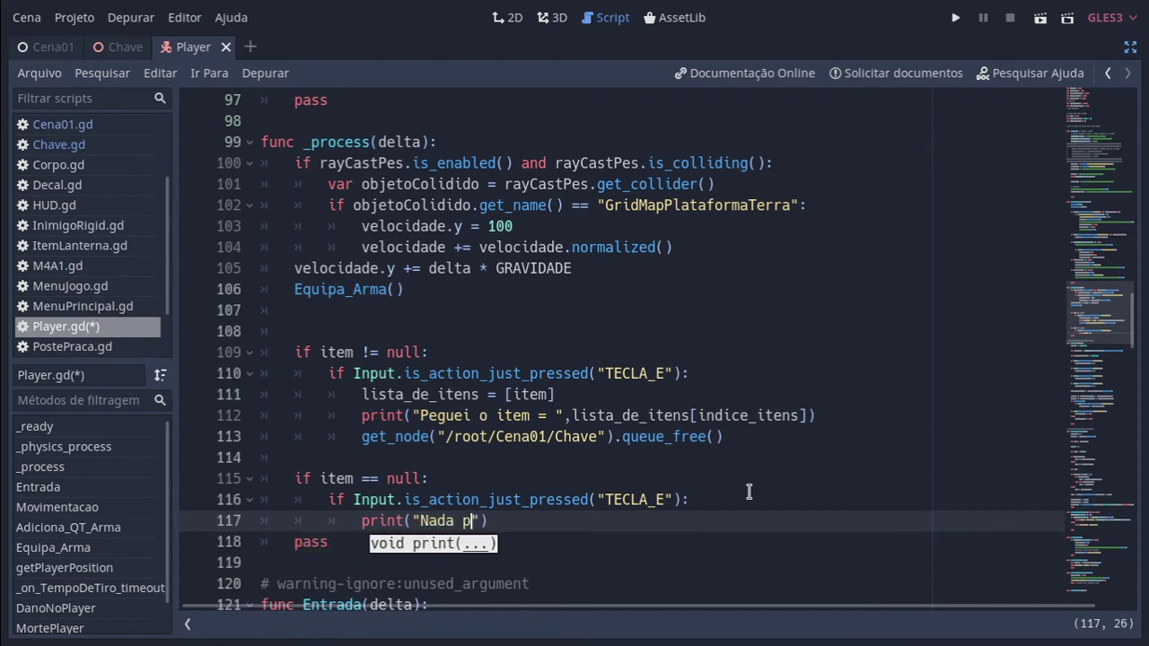
text(ra pe)
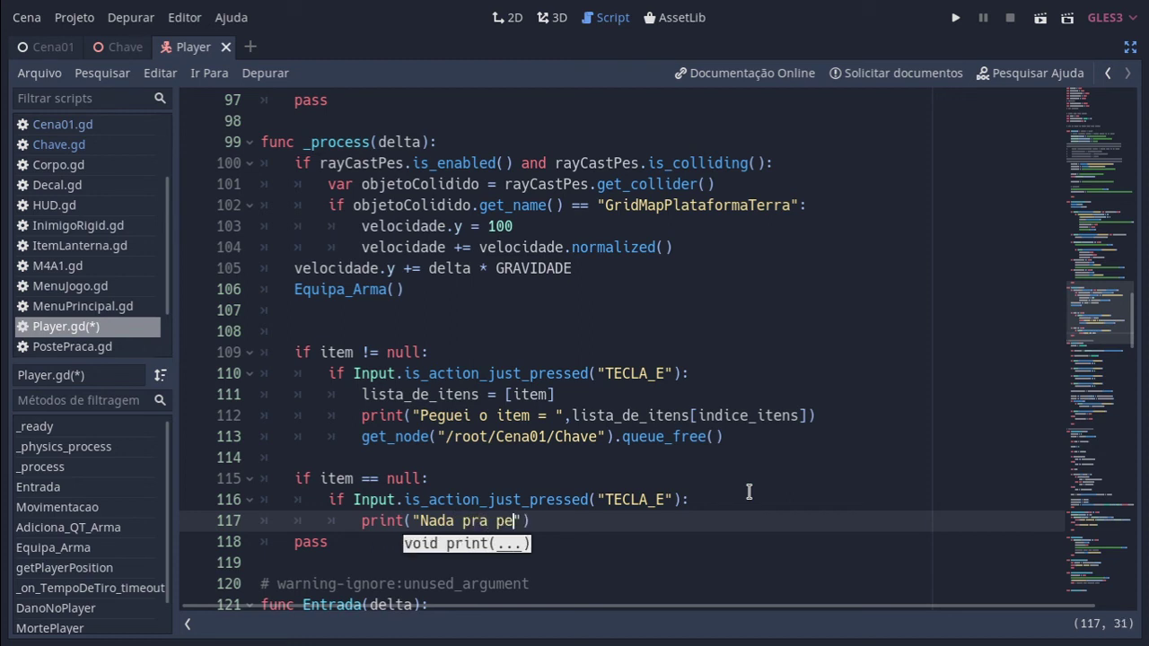
text(gar)
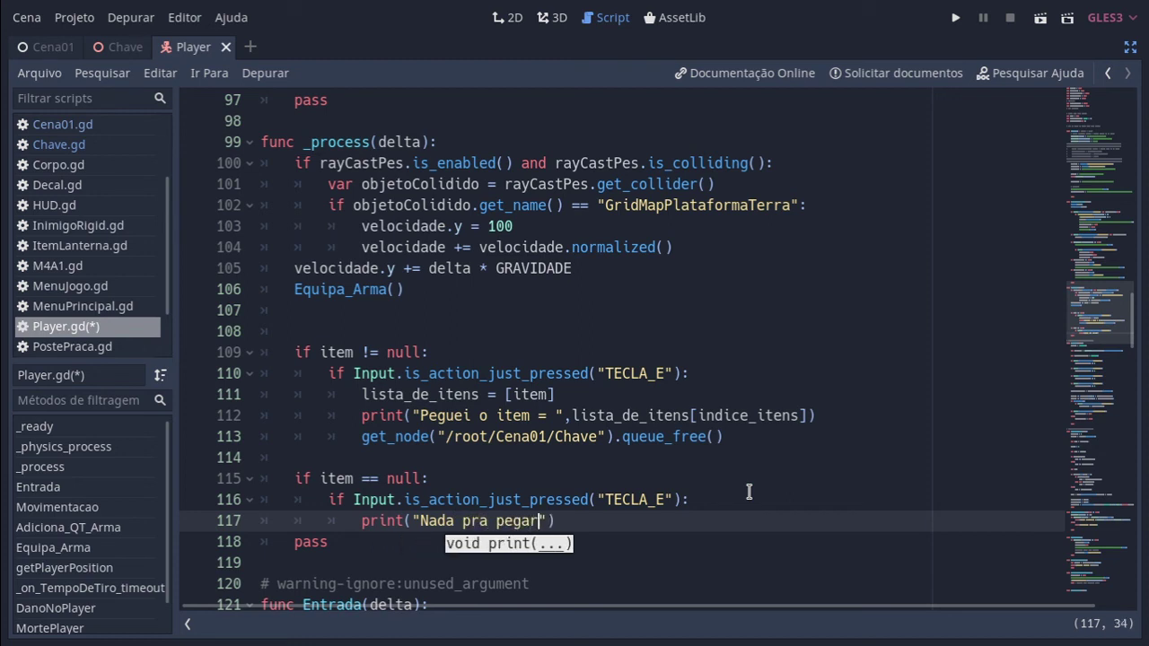
key(ctrl+s)
Run the game fullscreen, start a new game, walk toward the cube, and pause.
click(956, 18)
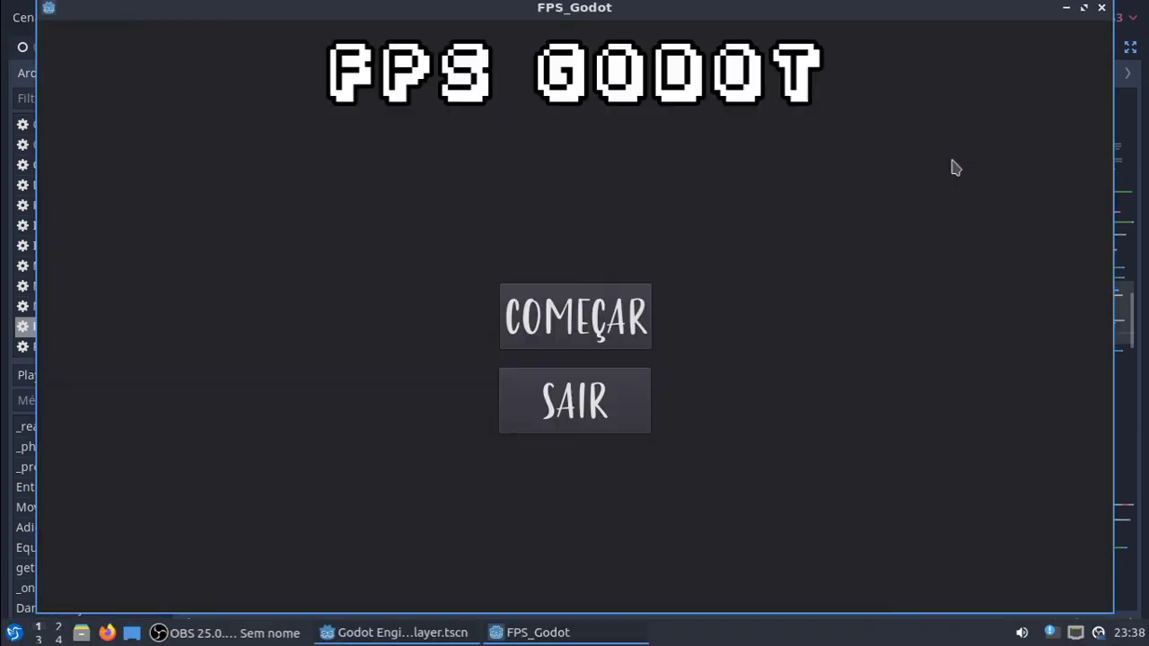
click(1081, 11)
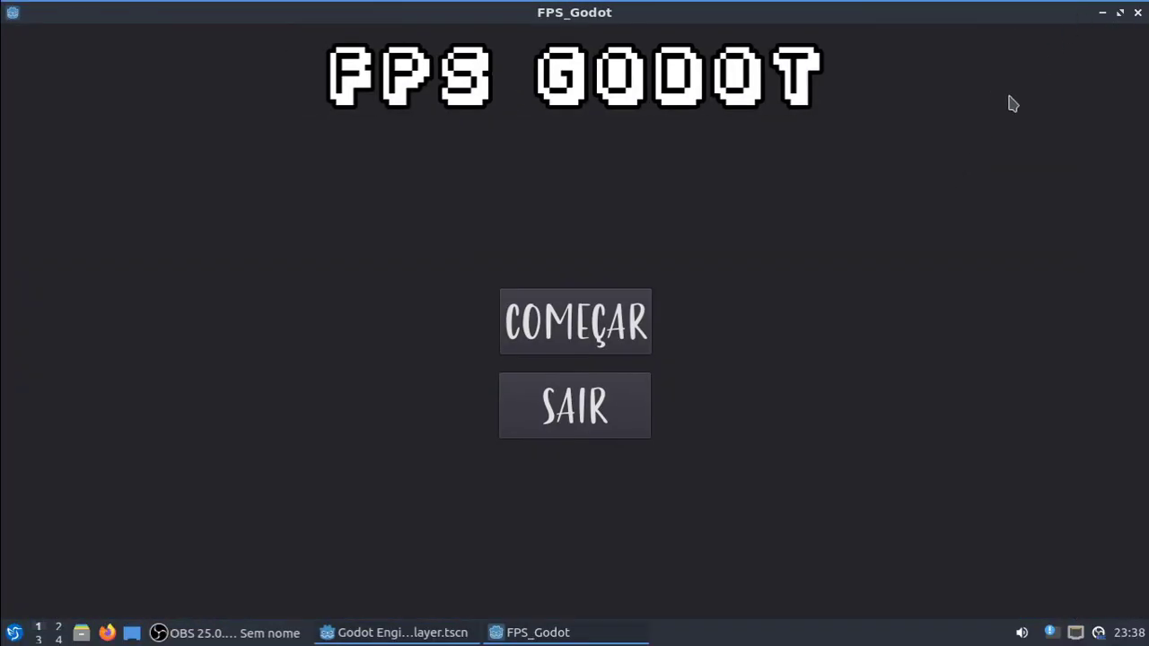
key(F11)
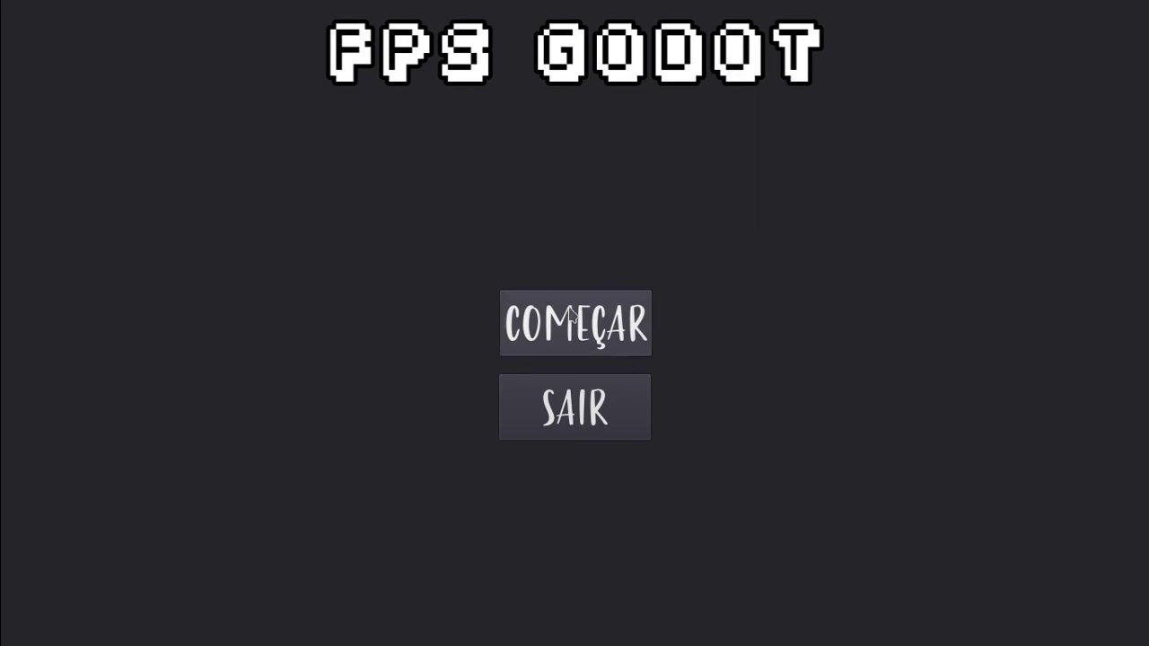
click(570, 312)
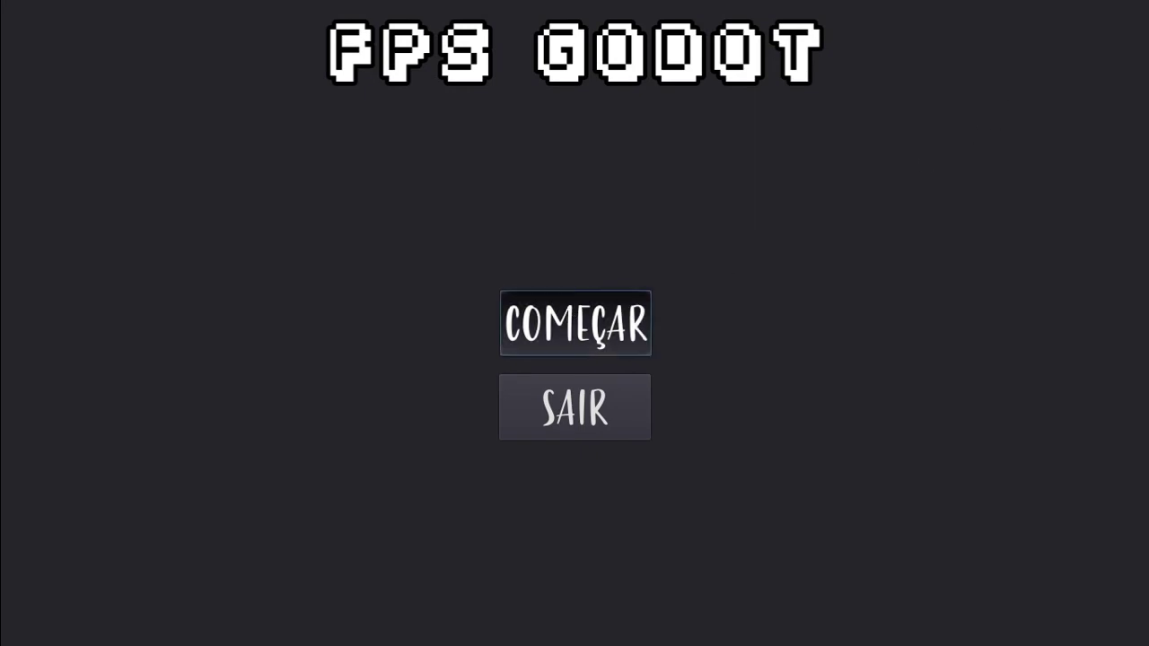
key(Return)
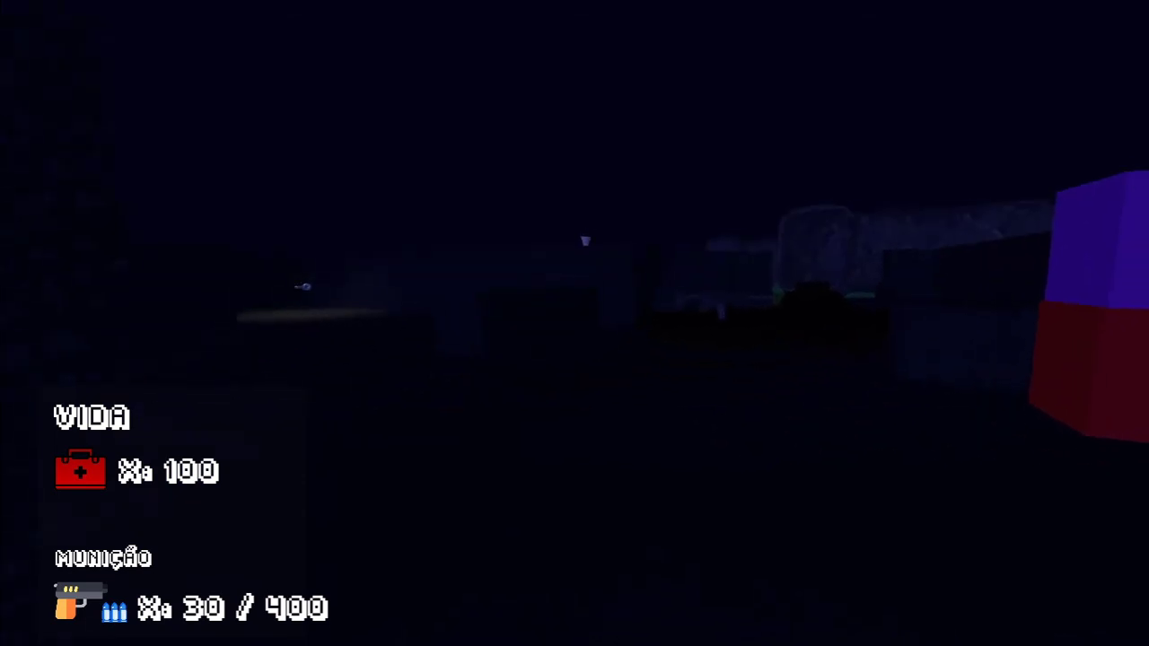
key(w)
key(w)
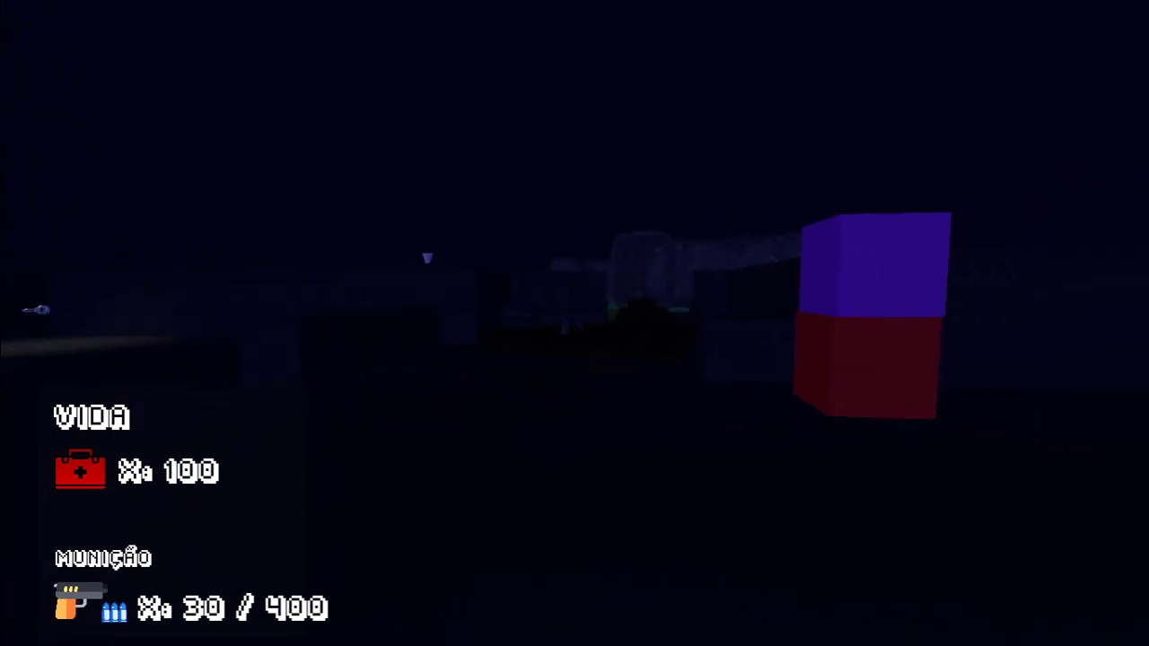
key(Escape)
key(Escape)
key(Escape)
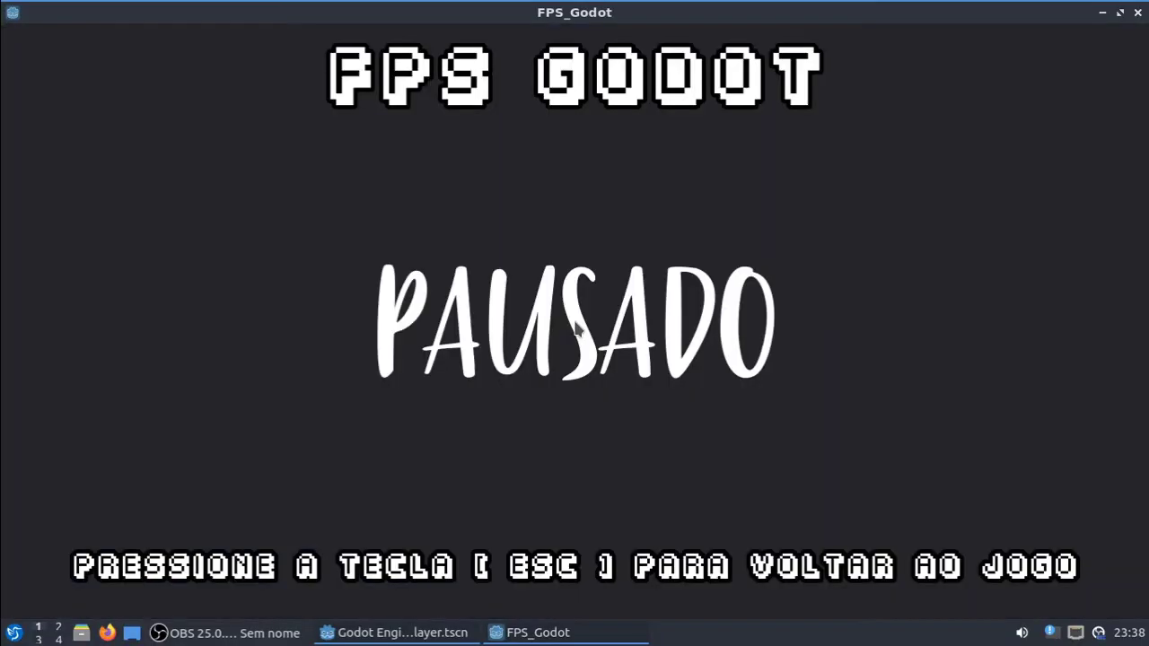
Shrink the game window aside and restore the editor's side panels.
click(1120, 13)
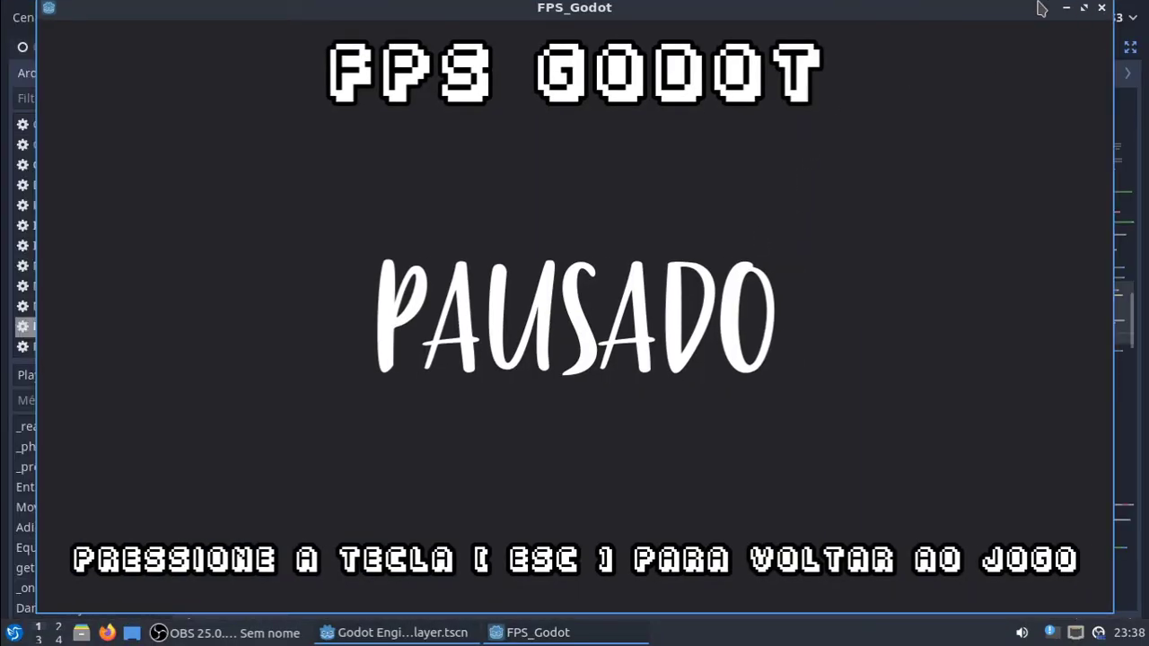
mouse_move(826, 8)
mouse_down()
mouse_move(1138, 79)
mouse_move(5, 7)
mouse_move(1016, 61)
mouse_move(903, 141)
mouse_up()
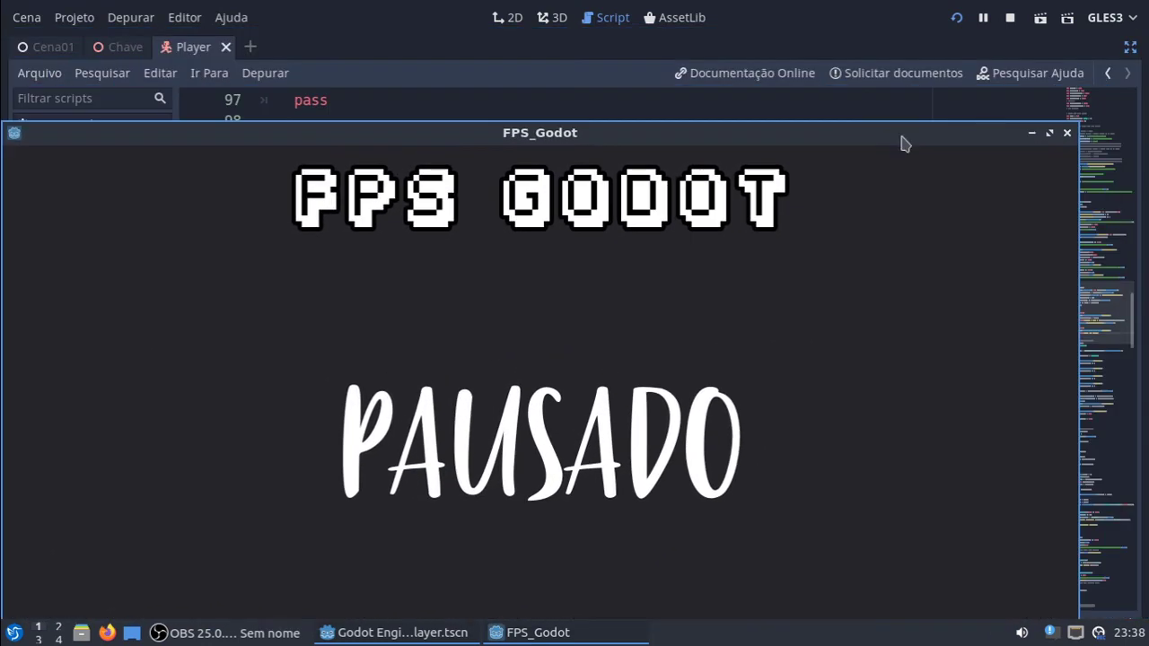
click(1136, 52)
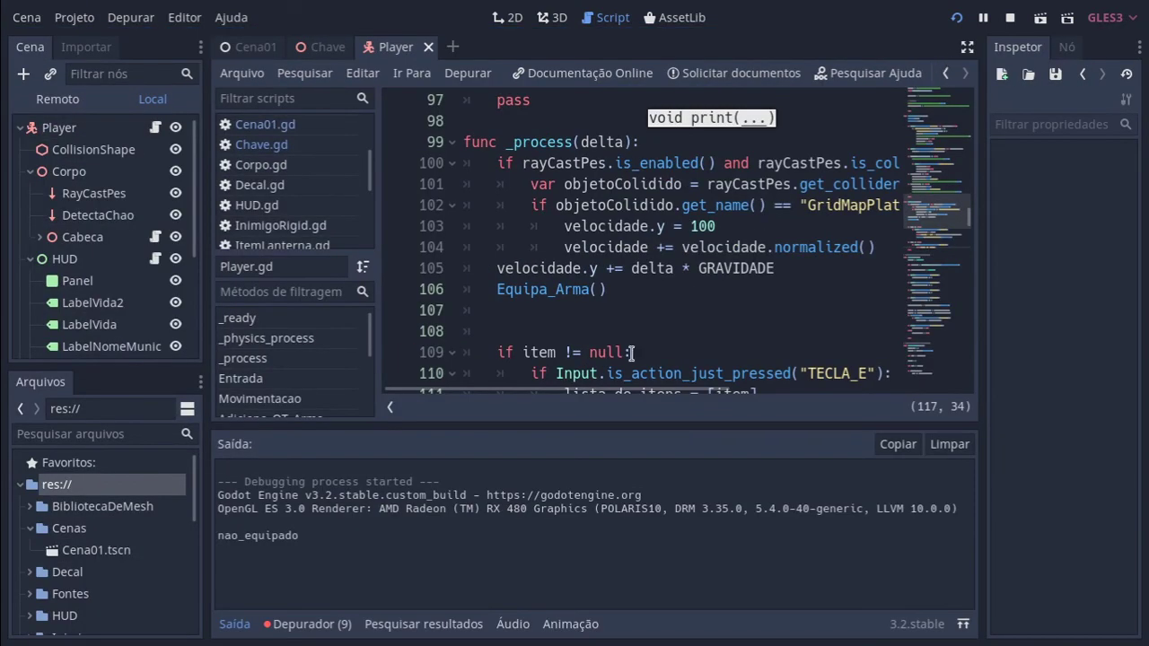
Restart the game and press E twice with nothing nearby to pick up.
click(1011, 19)
click(955, 17)
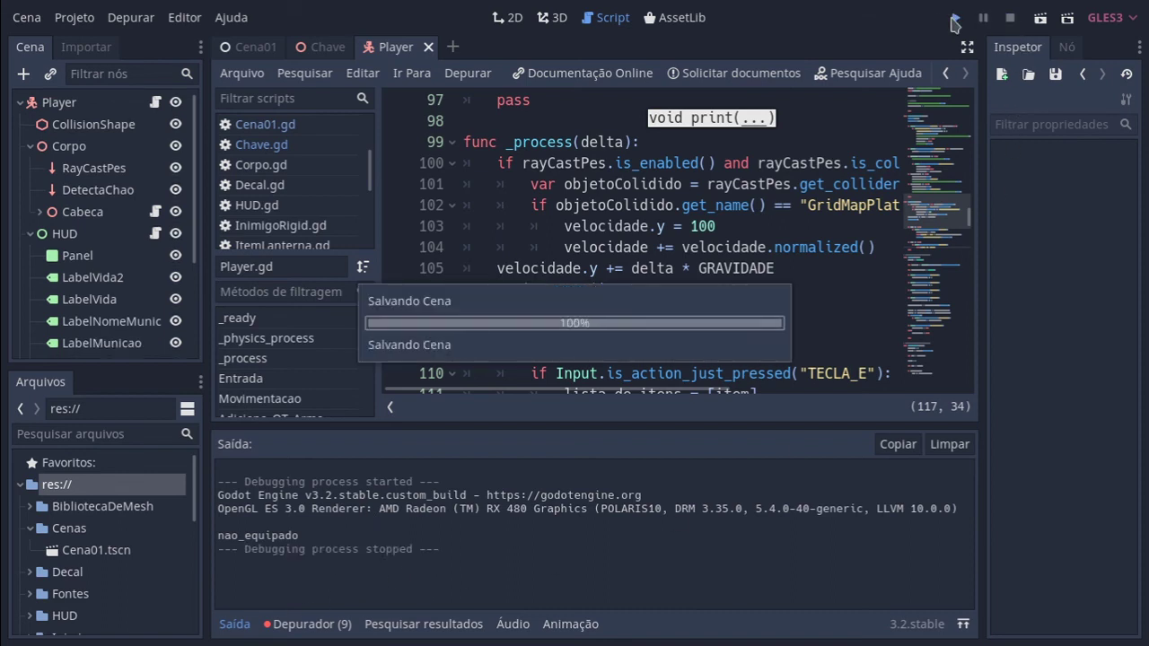
drag(639, 13, 934, 68)
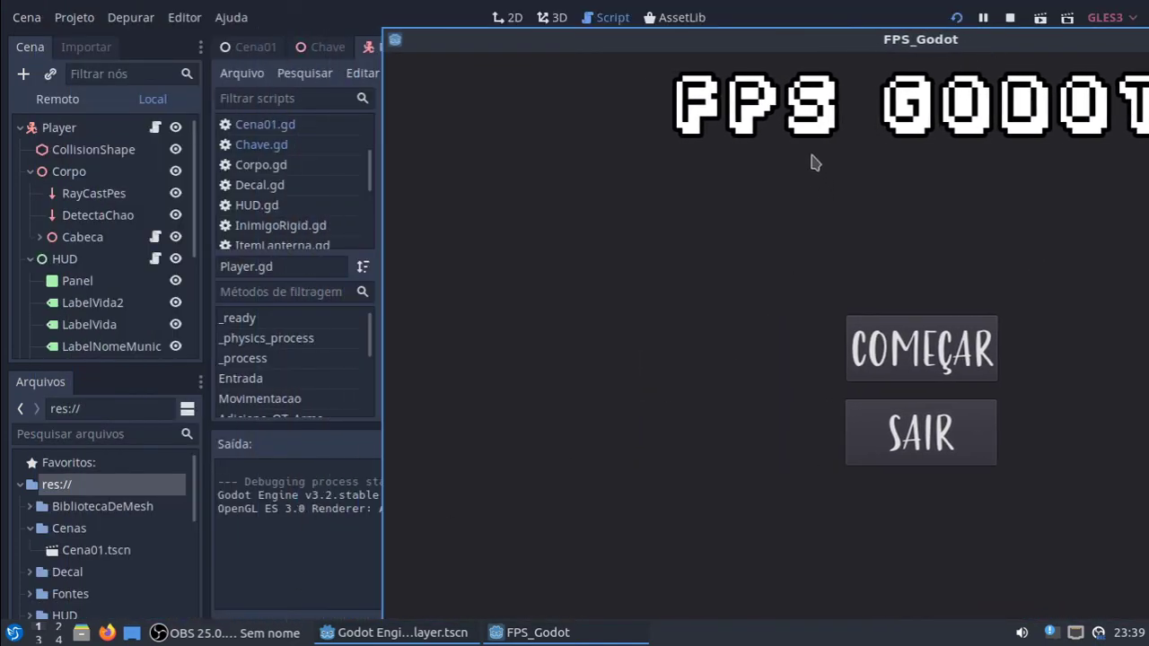
drag(804, 47, 866, 25)
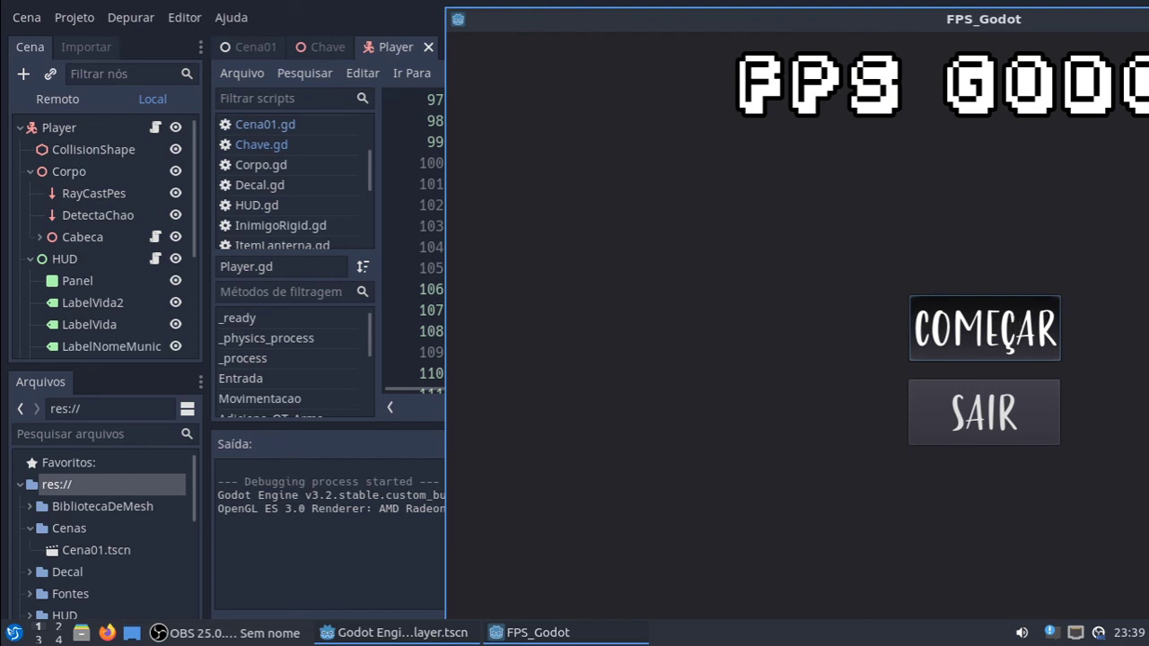
click(985, 329)
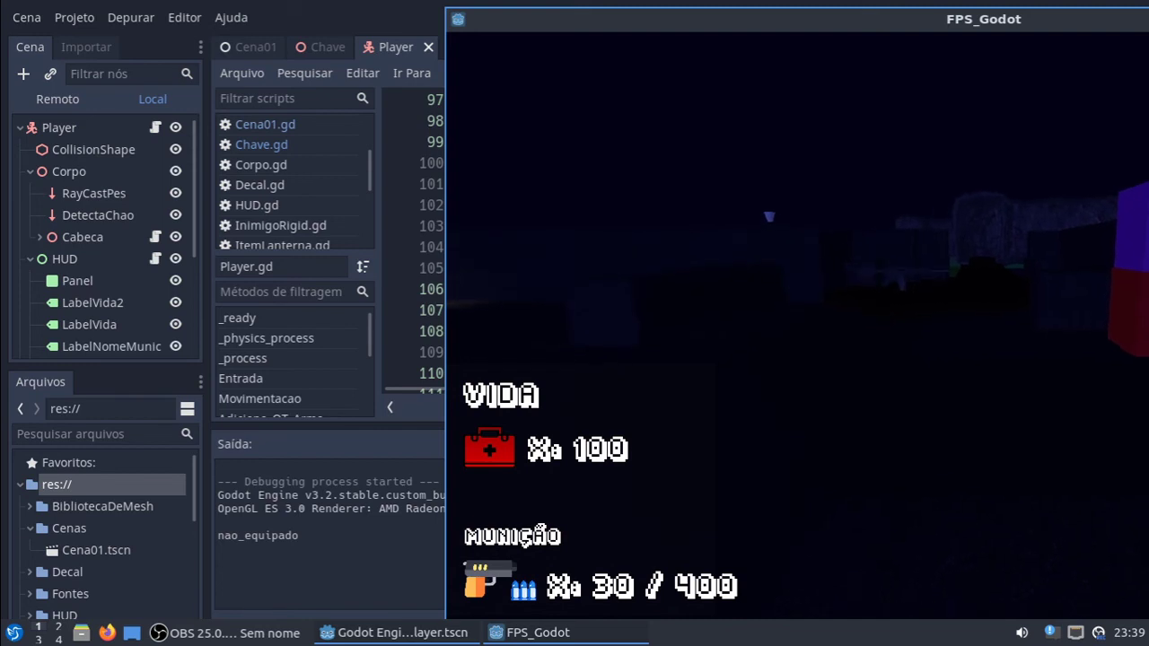
key(e)
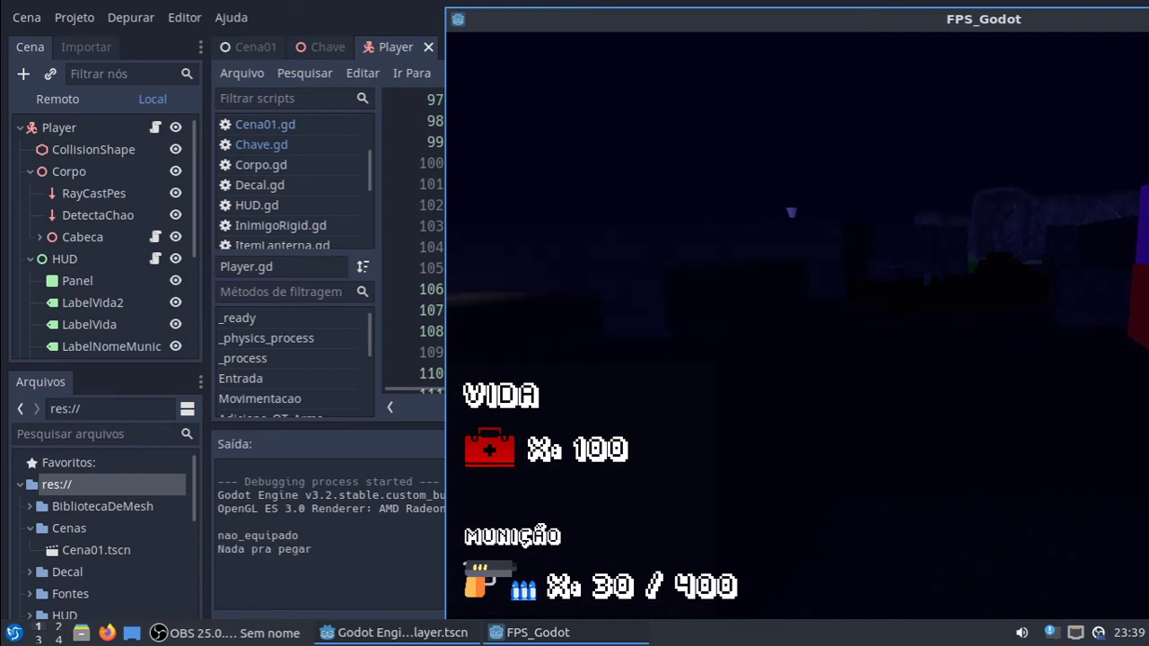
key(e)
key(e)
key(e)
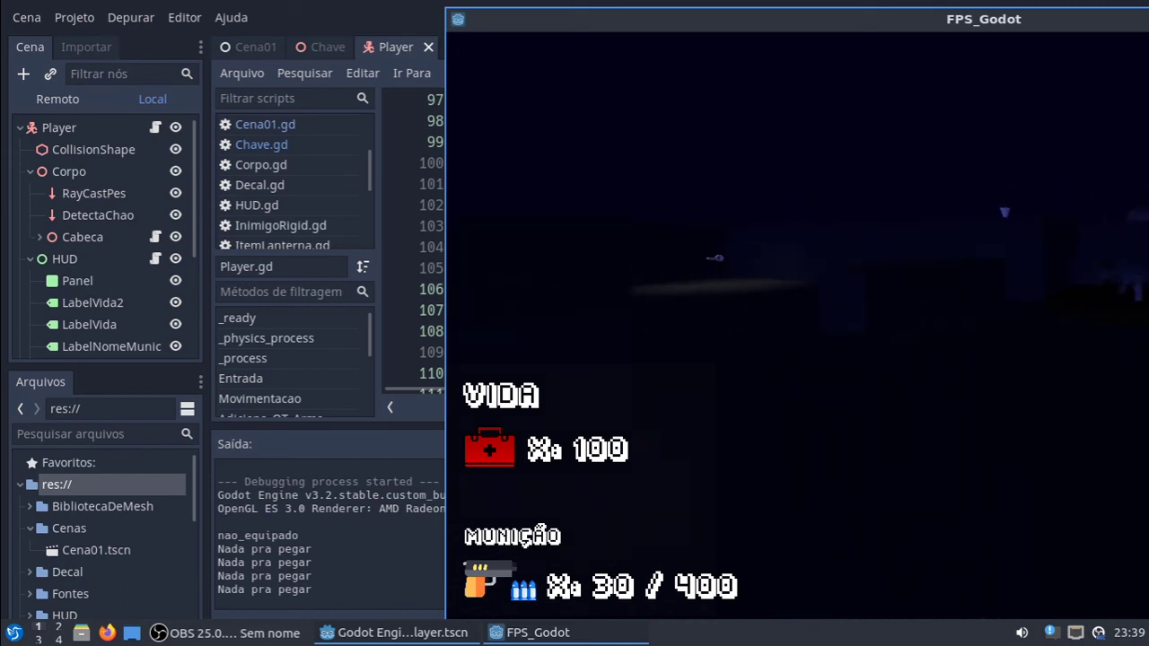
Walk up to the Chave Mestra key and pick it up with E.
key(w)
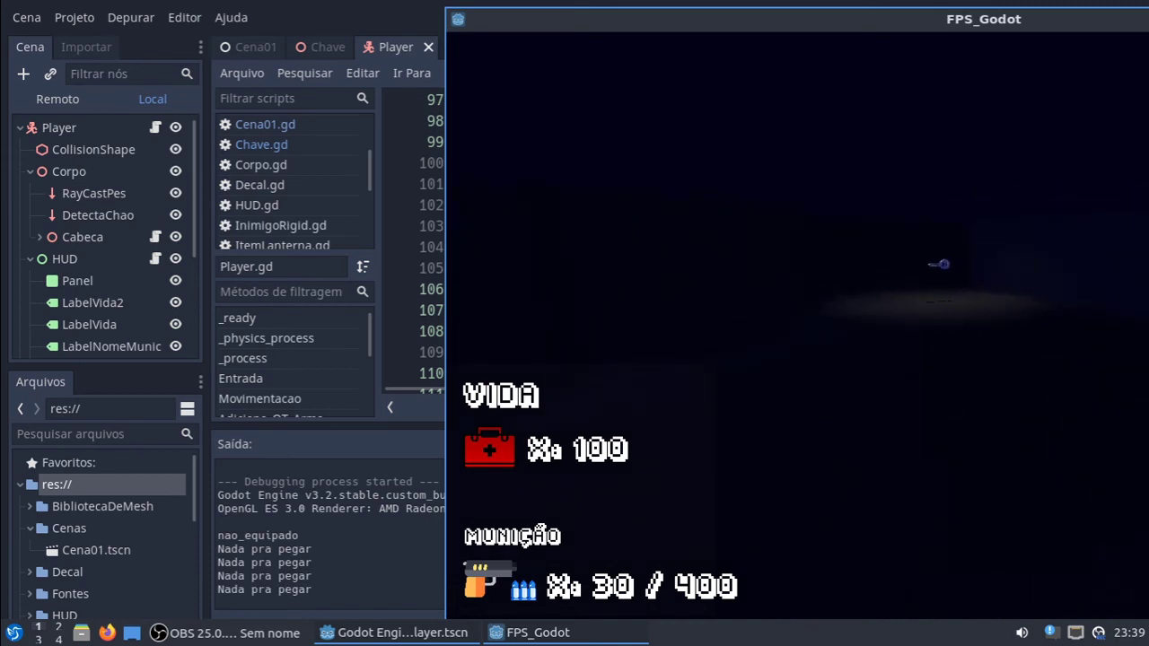
key(w)
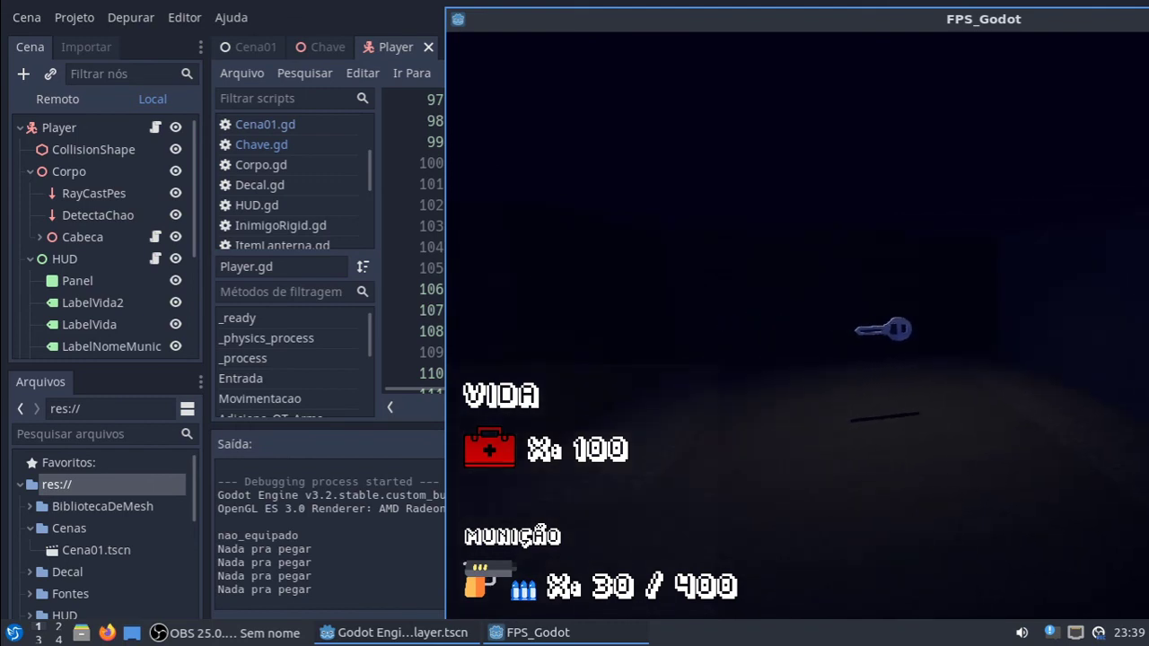
key(w)
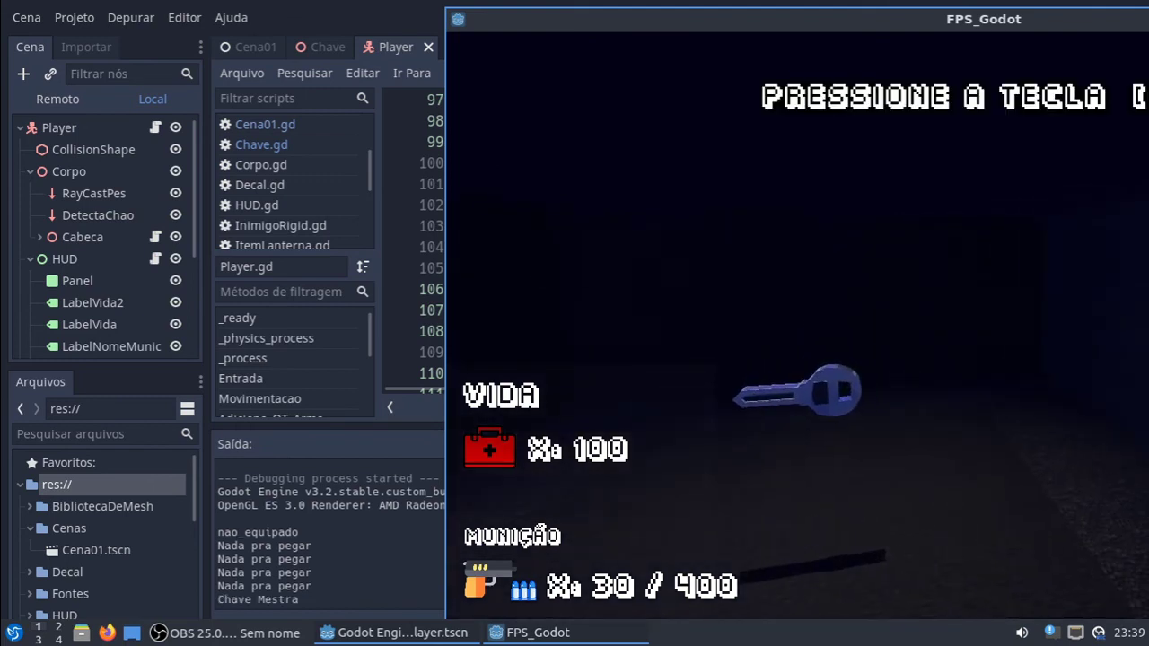
key(Escape)
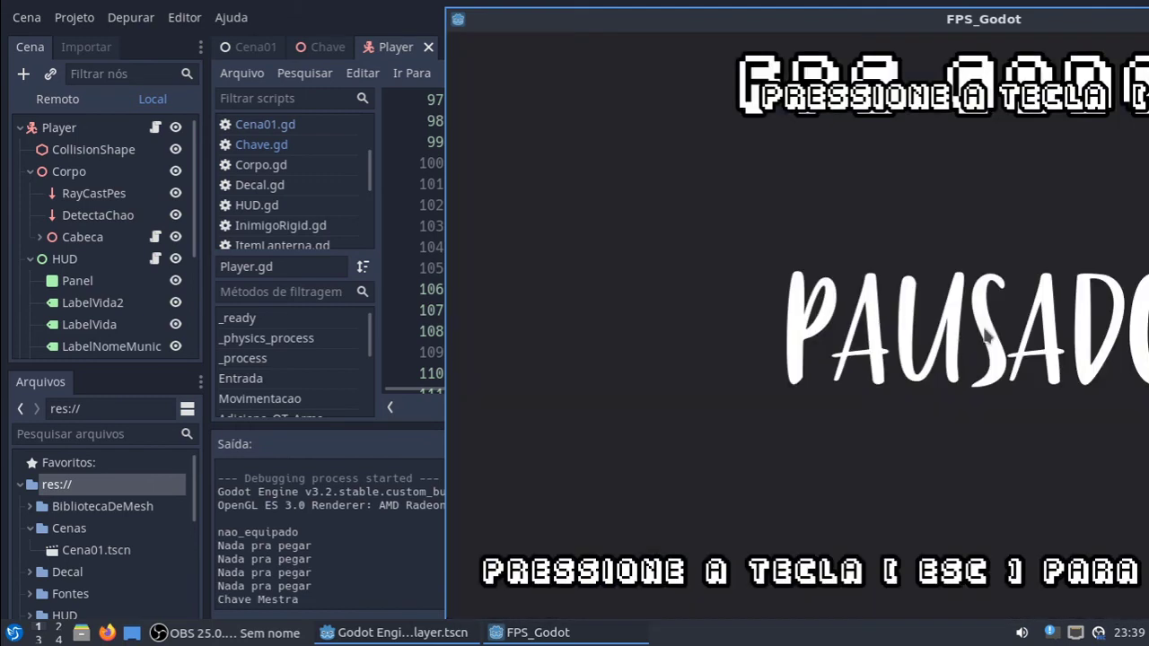
drag(1078, 14, 955, 8)
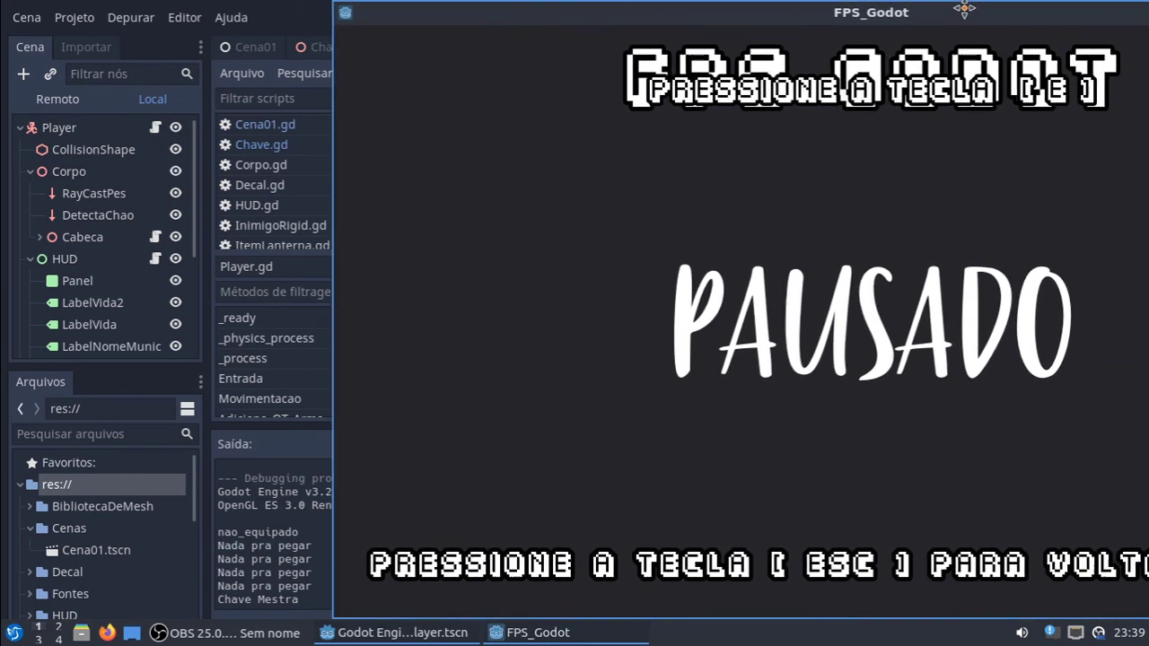
key(Escape)
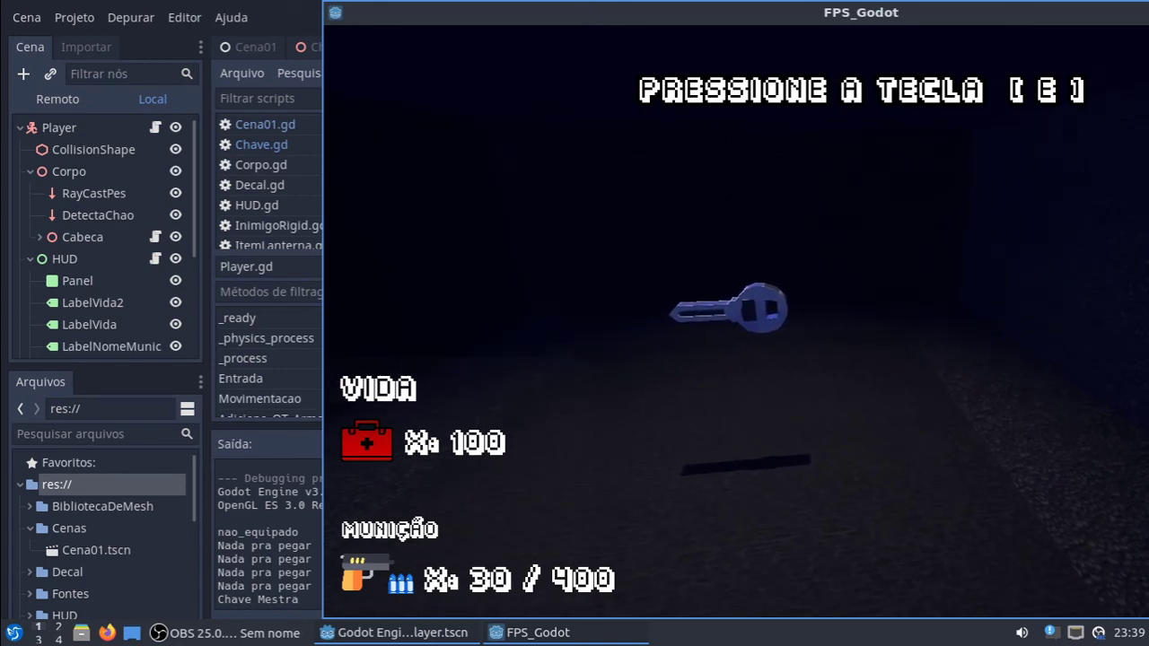
key(w)
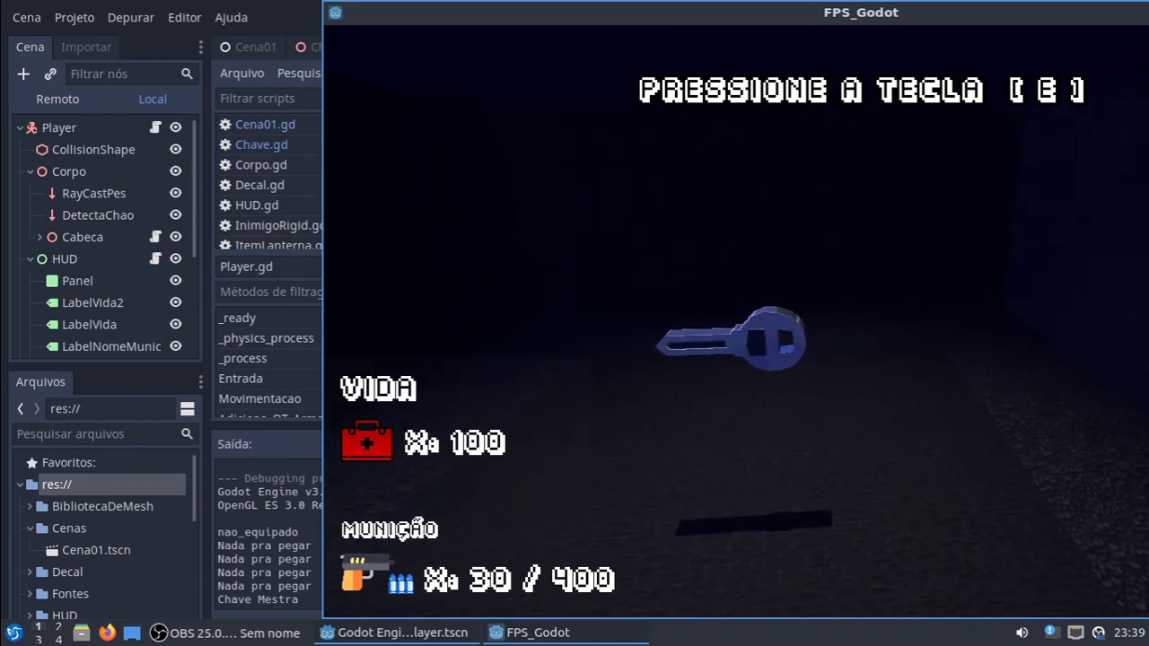
key(e)
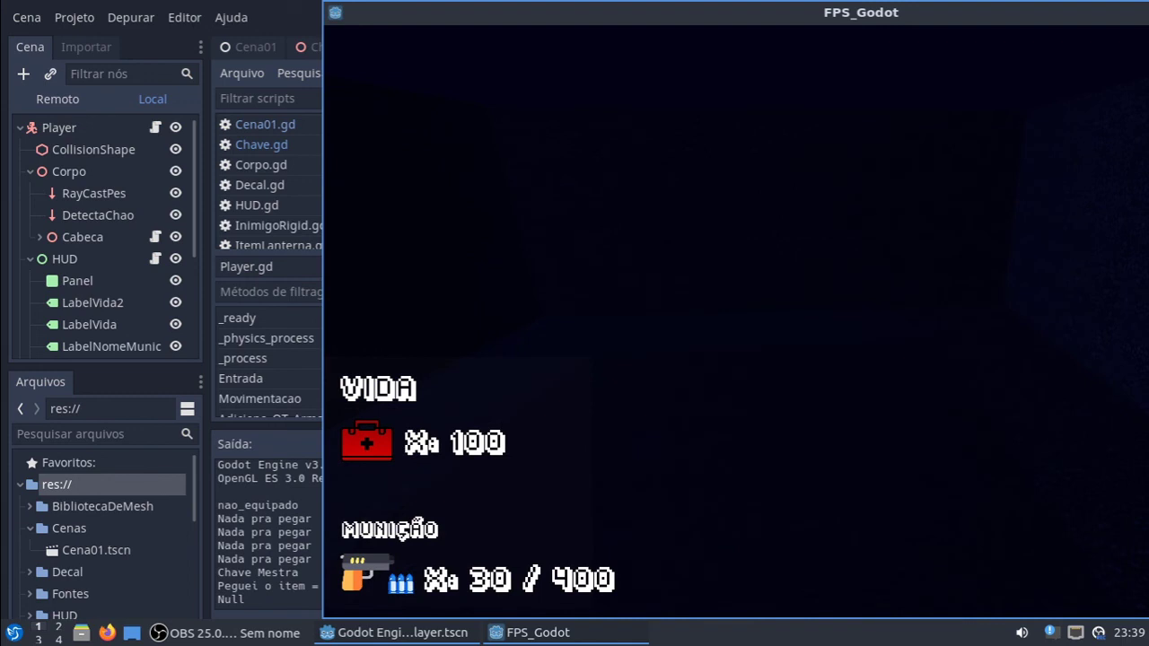
Pause the game, move its window aside to view the script, and close it.
key(Escape)
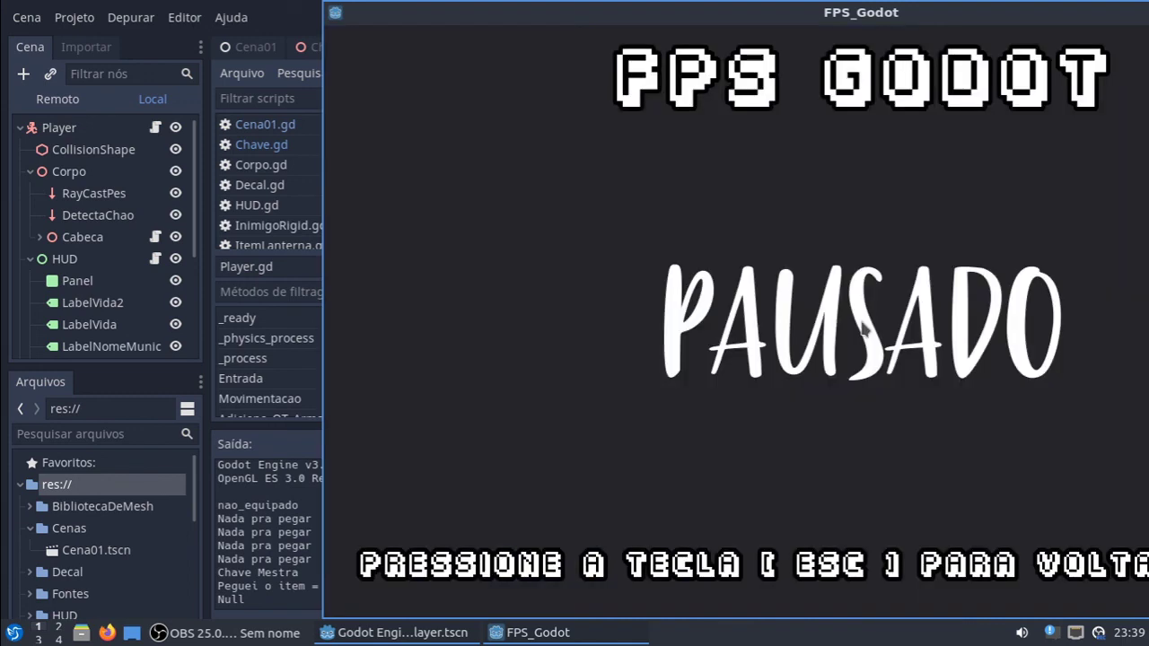
mouse_move(687, 15)
mouse_down()
mouse_move(883, 136)
mouse_move(912, 105)
mouse_up()
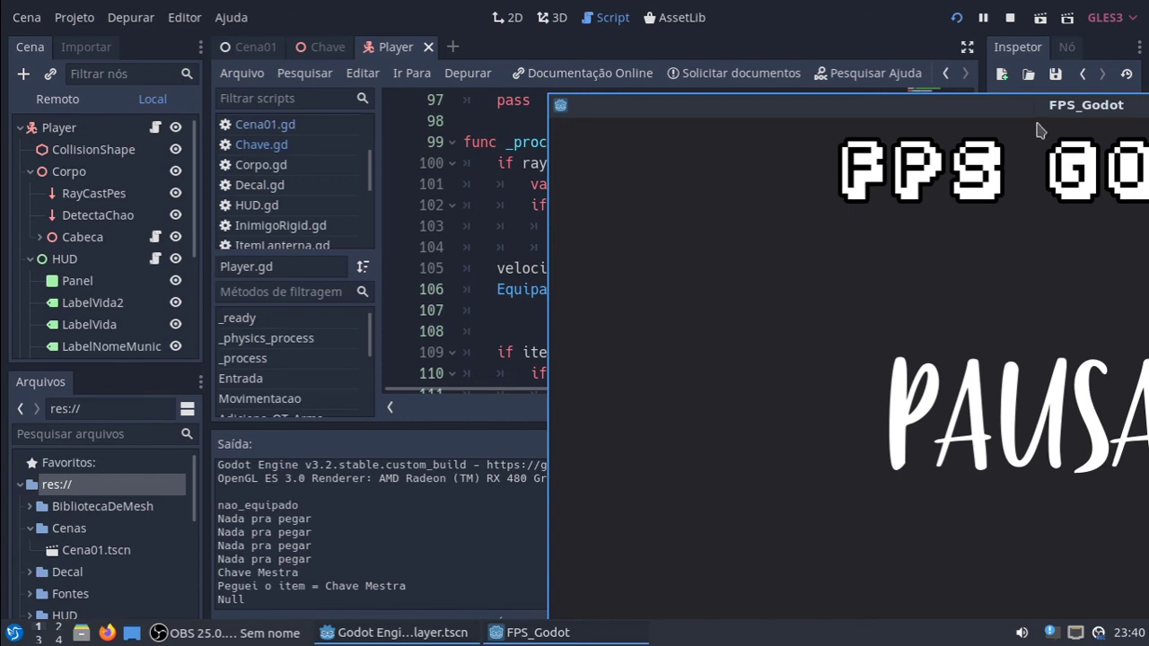
mouse_move(1036, 105)
mouse_down()
mouse_move(557, 33)
mouse_move(862, 99)
mouse_up()
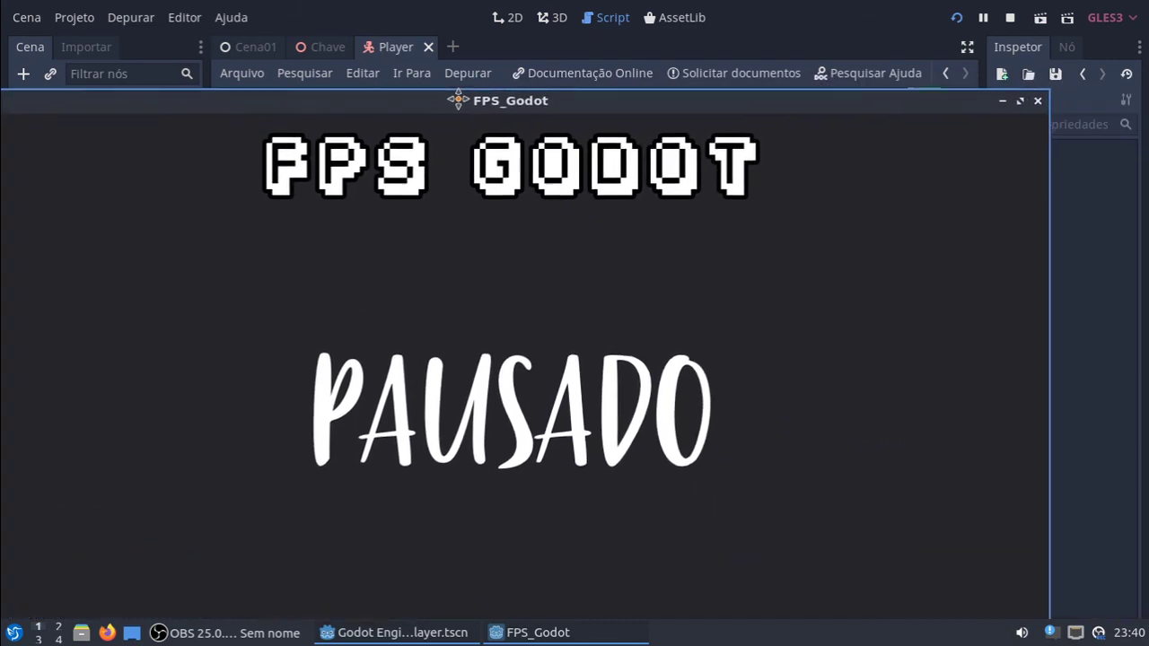
drag(862, 99, 455, 99)
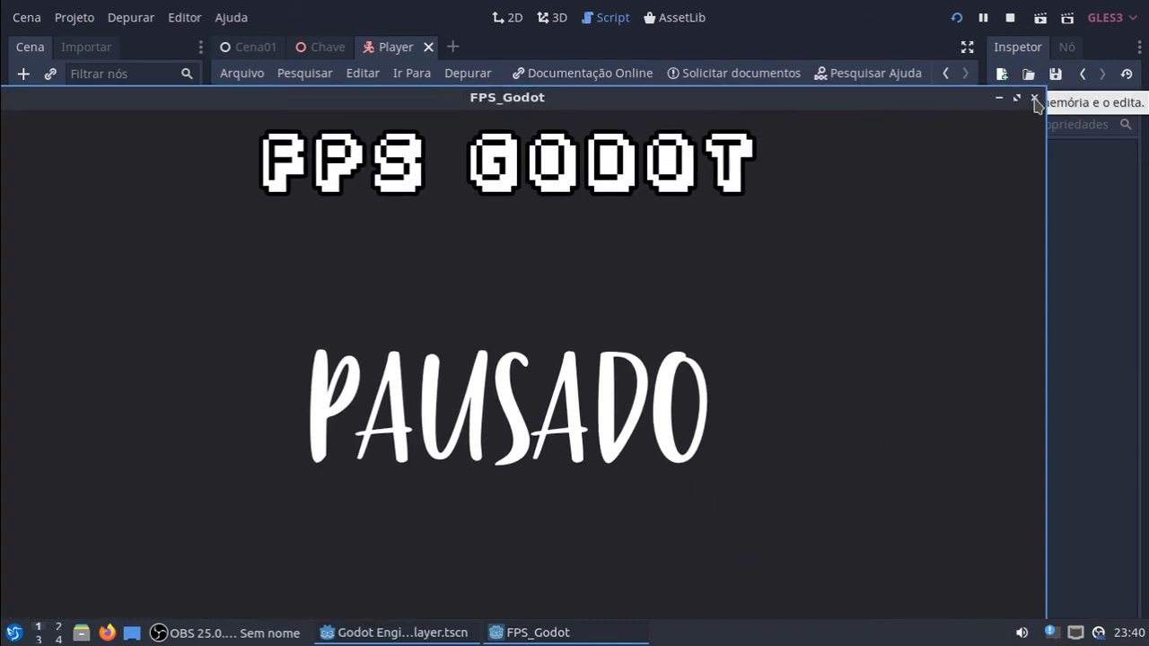
click(1034, 98)
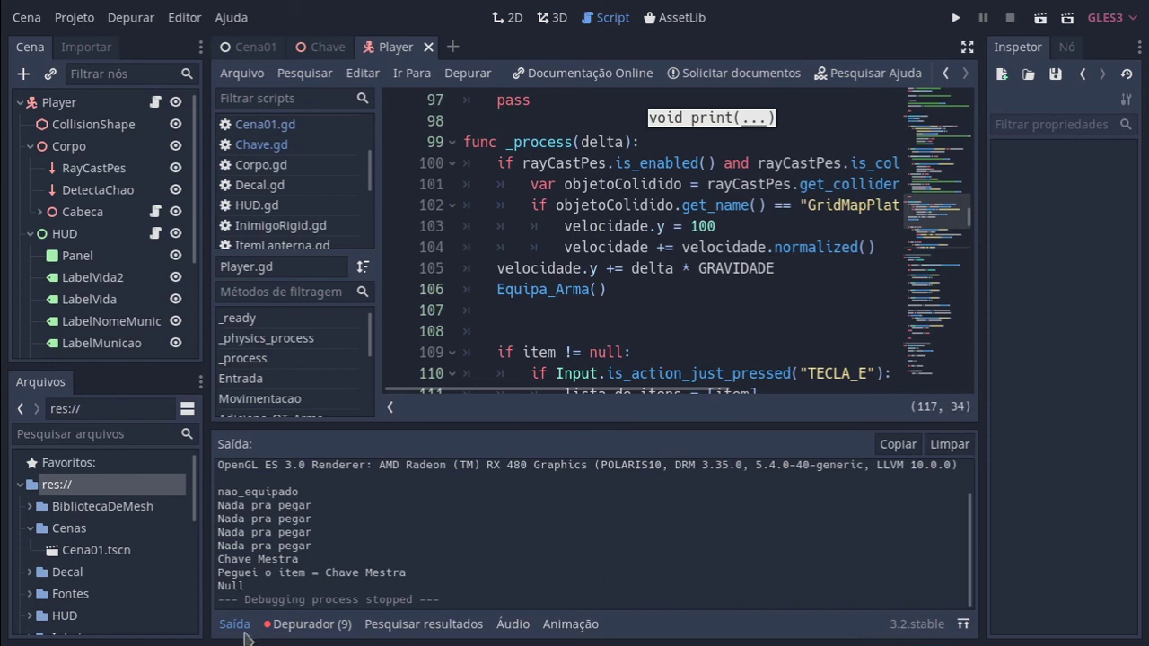
Collapse the Saída output panel and select queue_free on line 113.
click(244, 632)
mouse_move(660, 569)
mouse_down()
mouse_move(698, 570)
mouse_move(676, 571)
mouse_up()
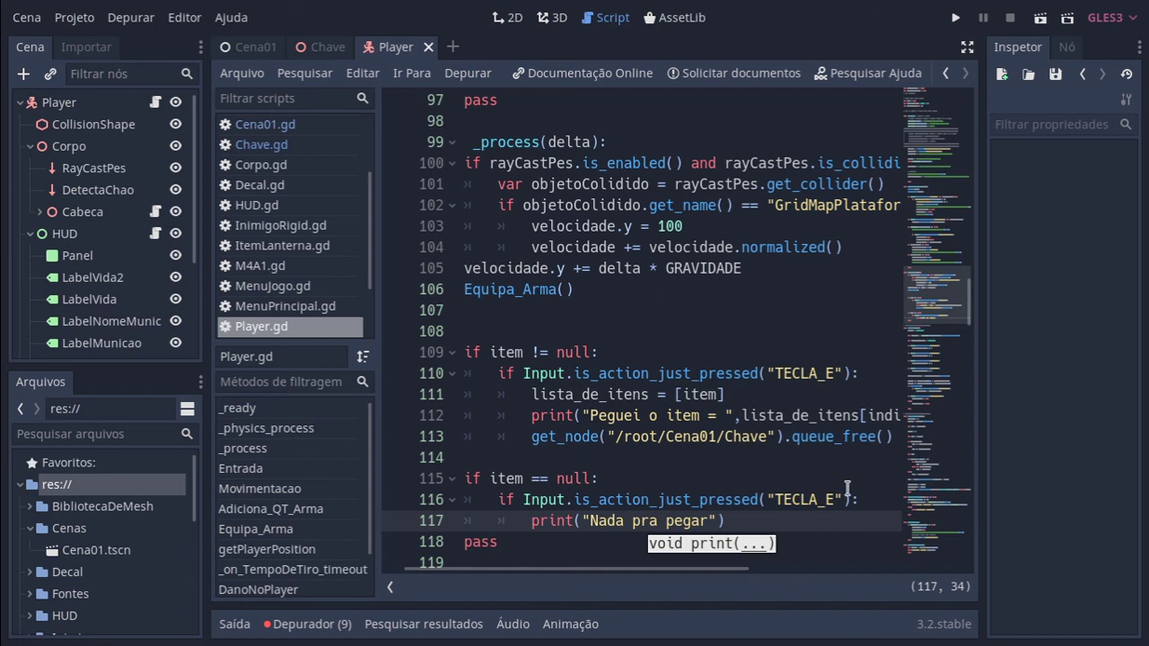
click(796, 438)
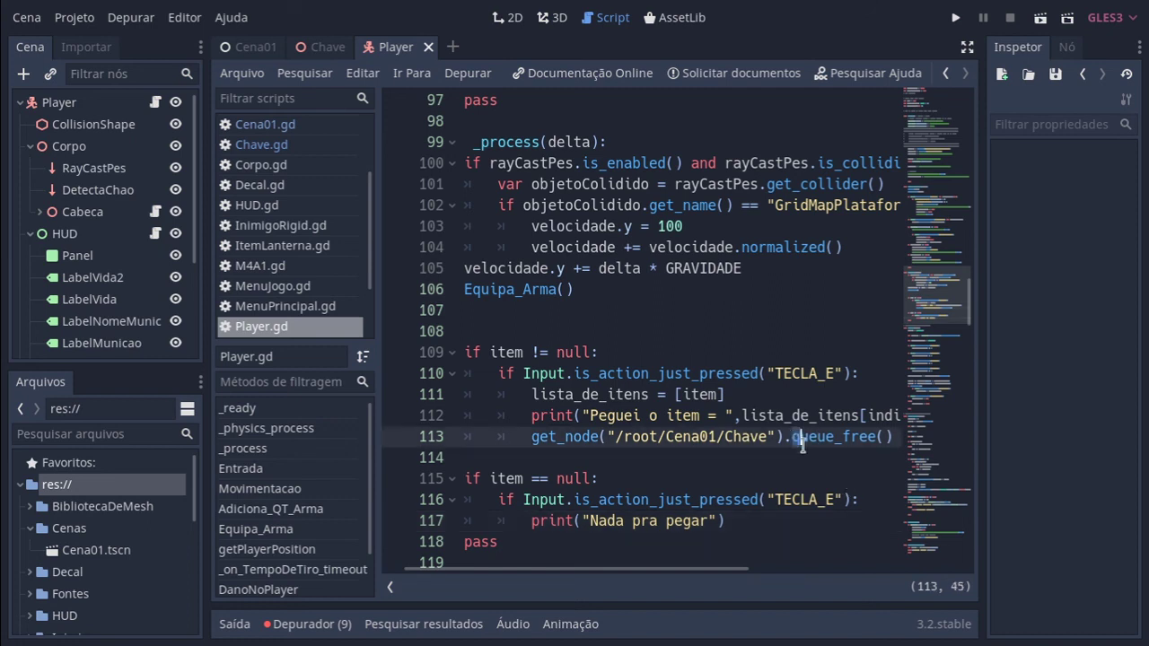
drag(801, 440, 873, 447)
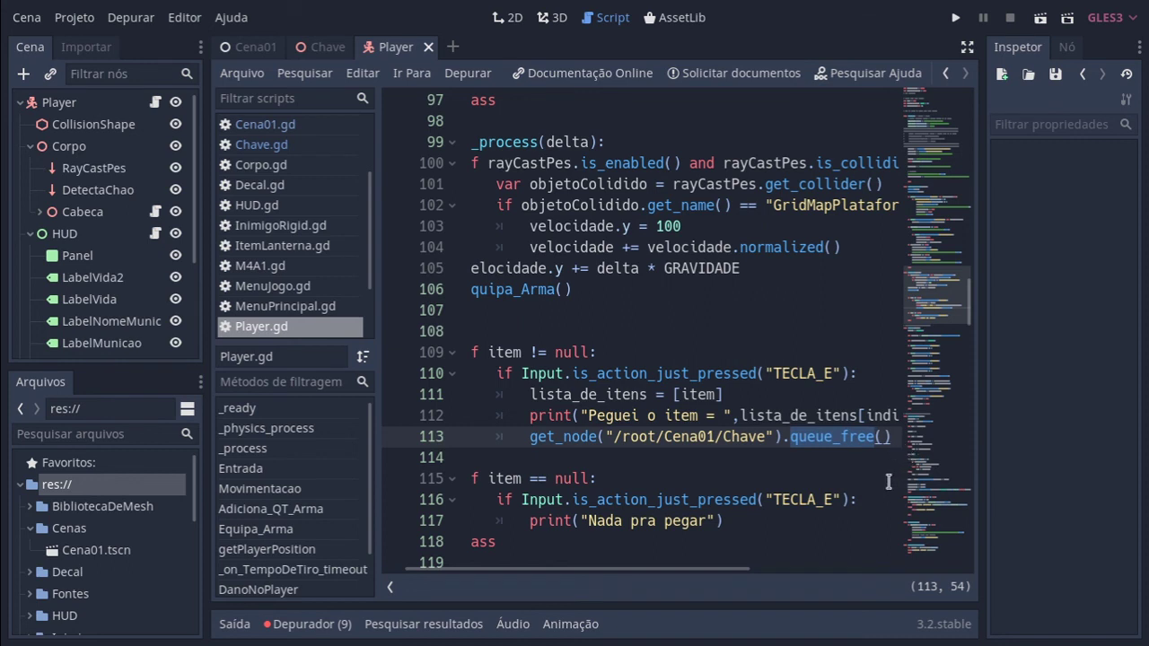
Try hide and other methods in place of queue_free, leaving get_node("/root/Cena01/Chave"). unfinished.
text(hi)
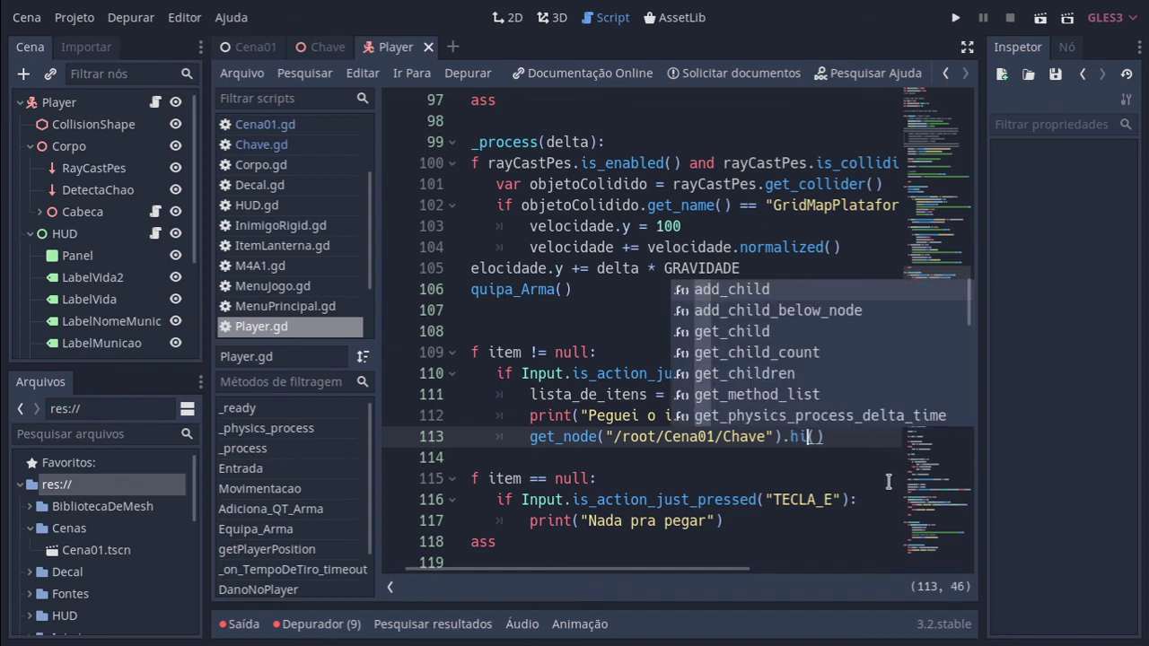
text(d)
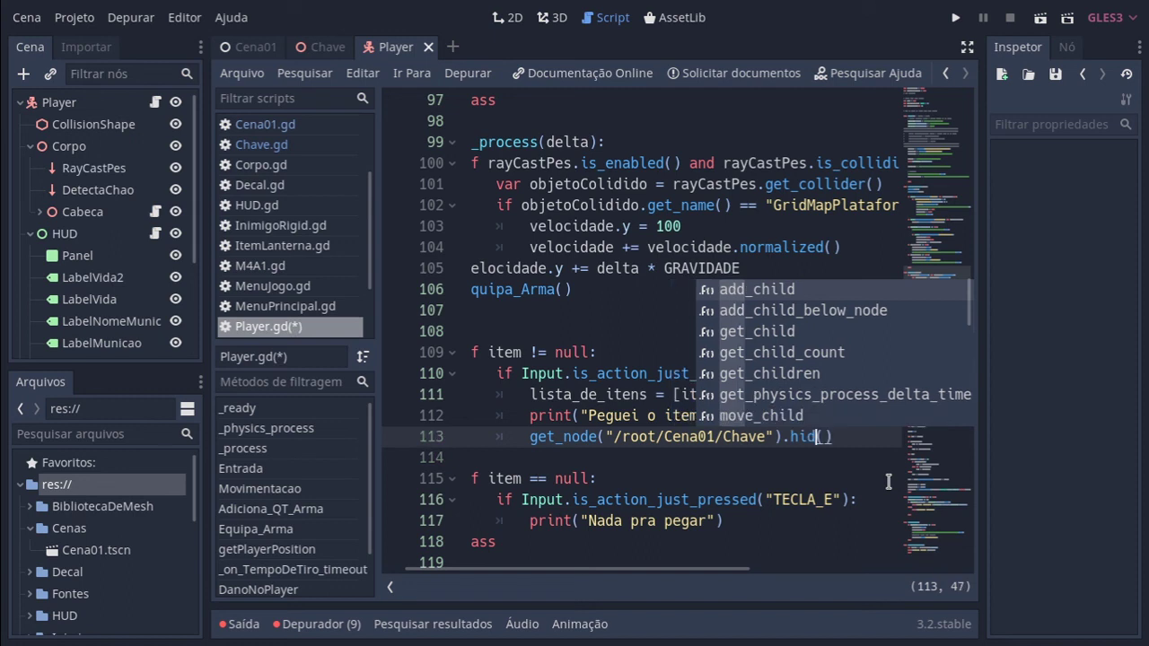
text(e)
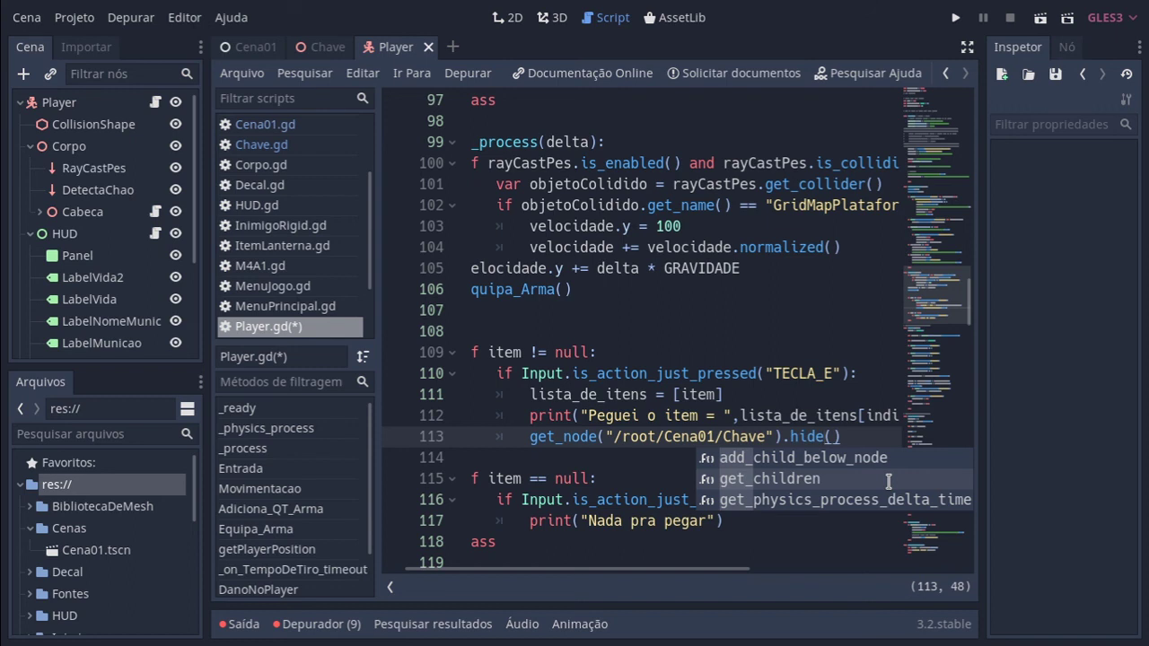
click(888, 482)
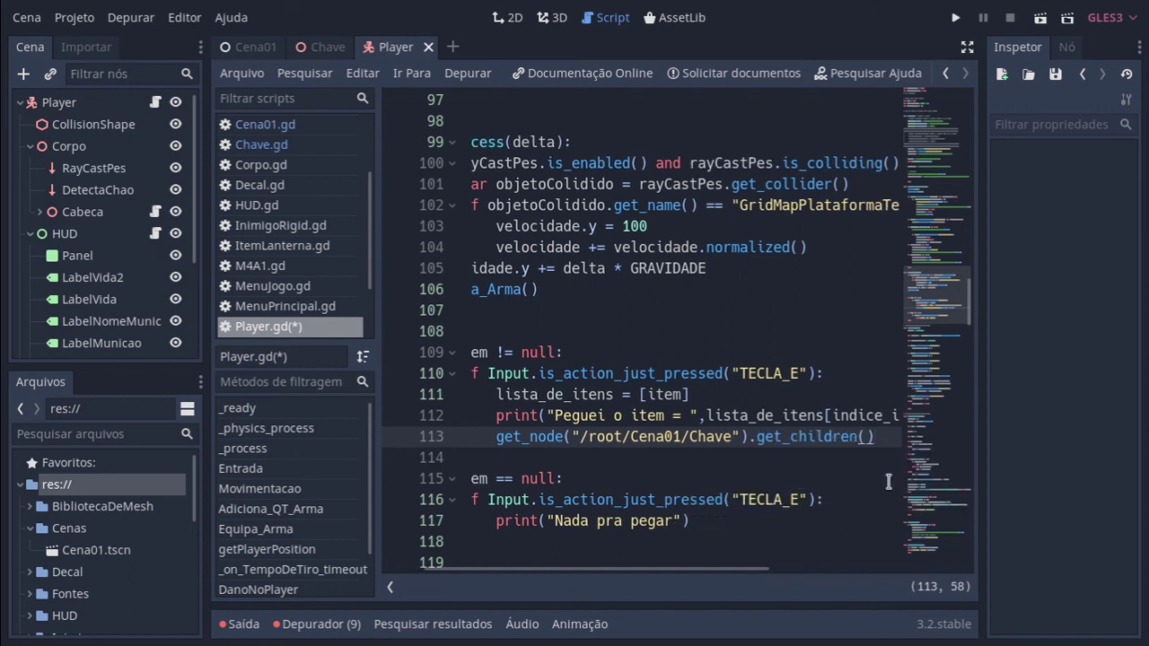
text(.)
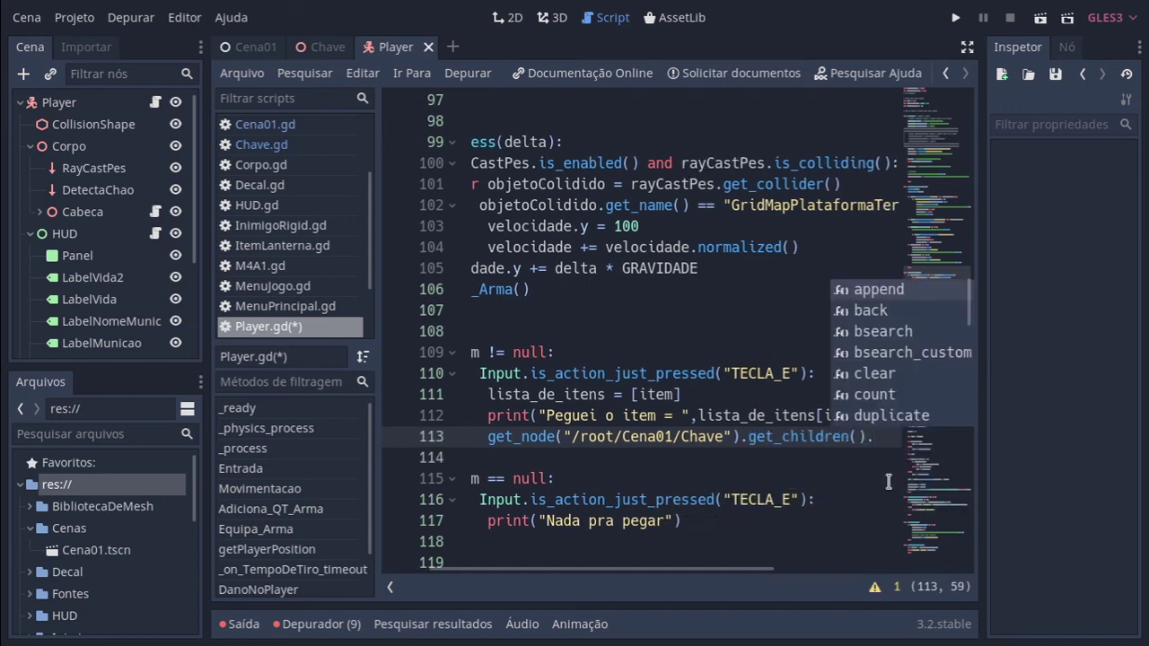
text(h)
key(BackSpace)
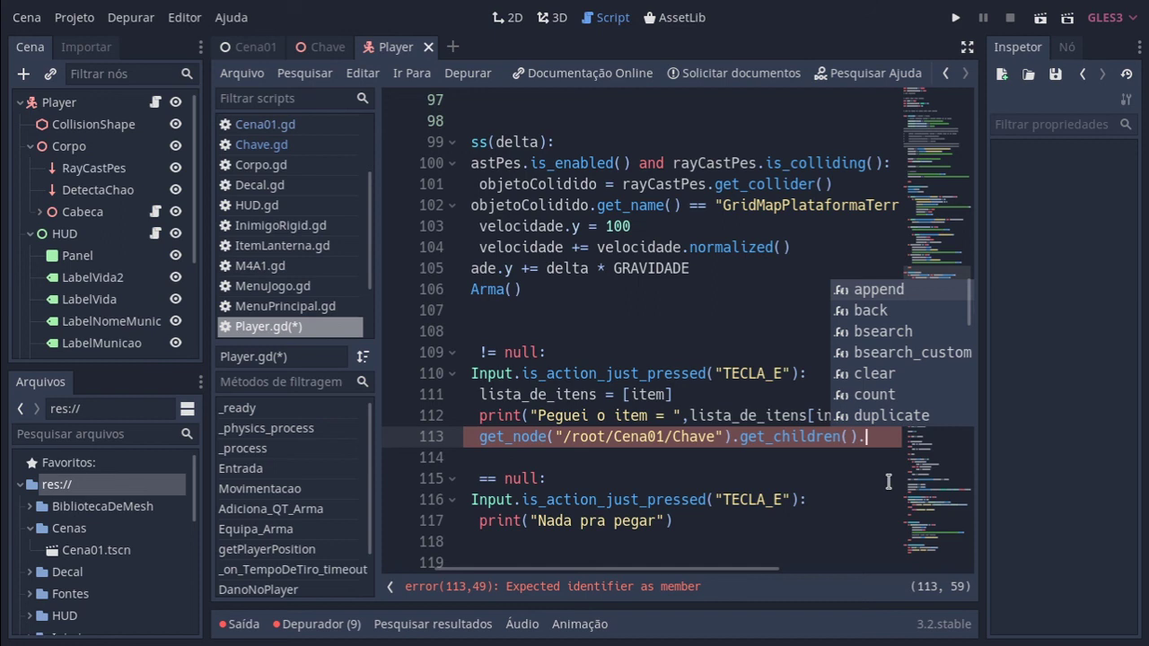
key(Up)
key(Up)
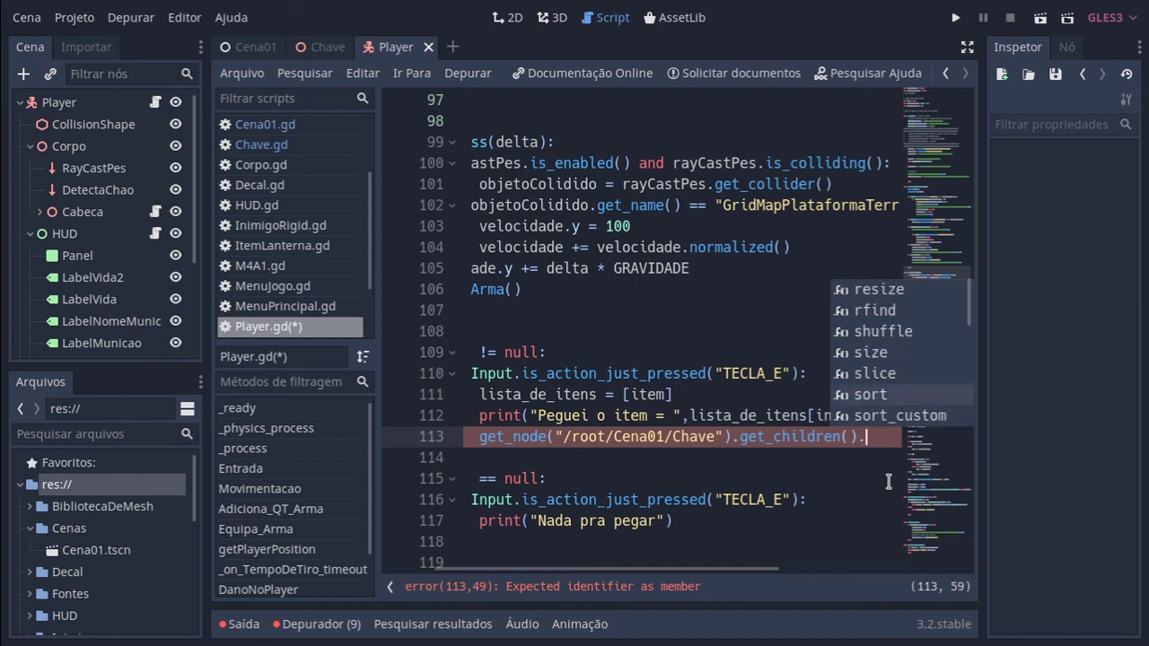
key(Up)
key(Up)
key(Up)
key(Up)
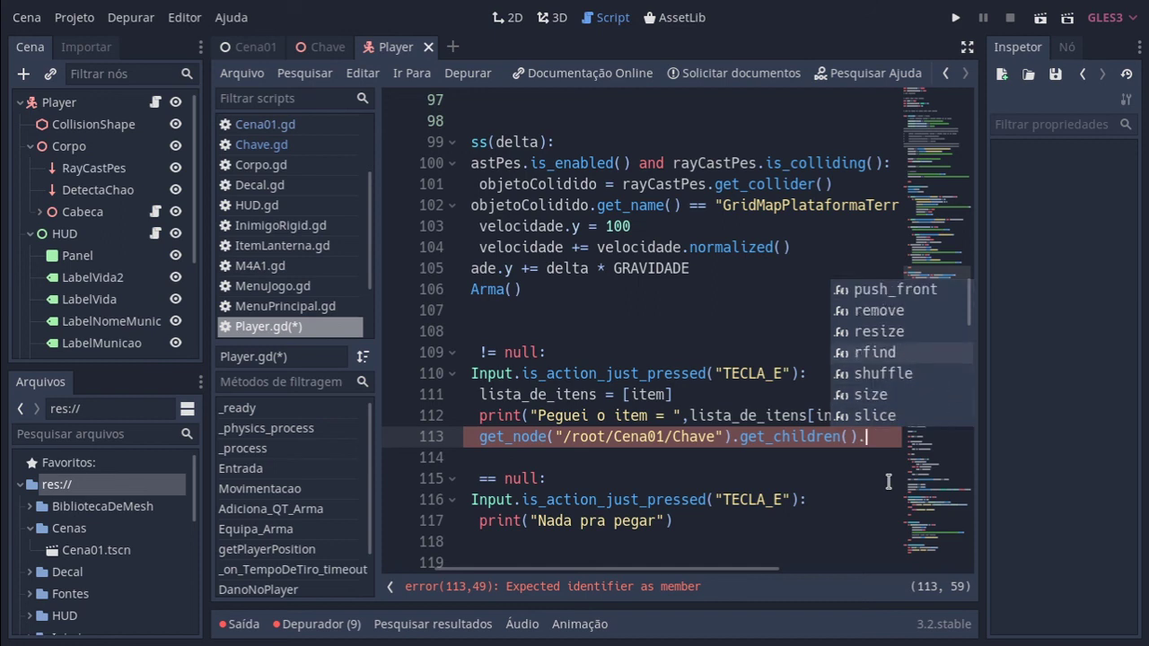
key(Up)
key(Up)
key(Up)
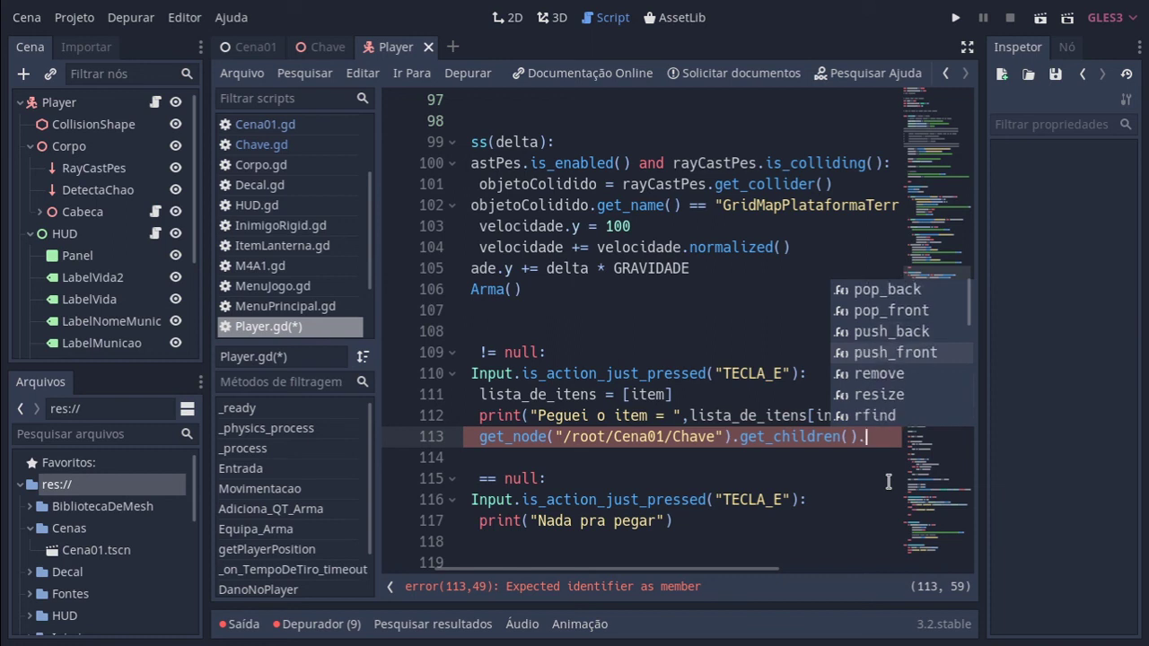
key(Up)
key(Up)
key(Up)
key(Up)
key(Up)
key(Up)
key(Up)
key(Up)
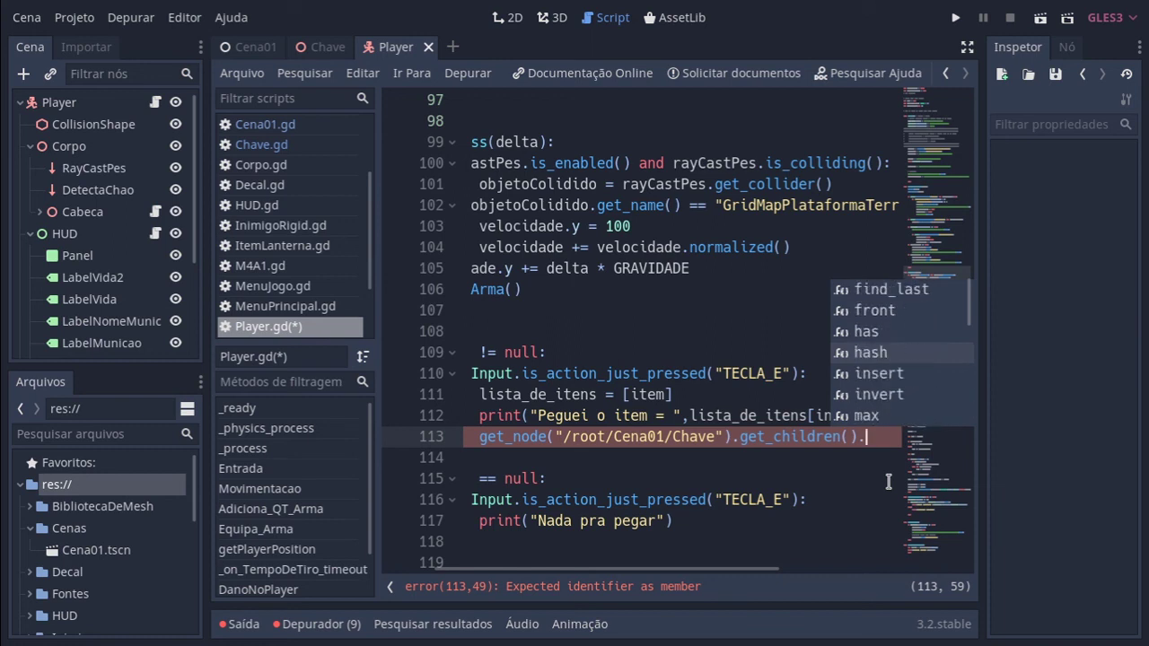
key(BackSpace)
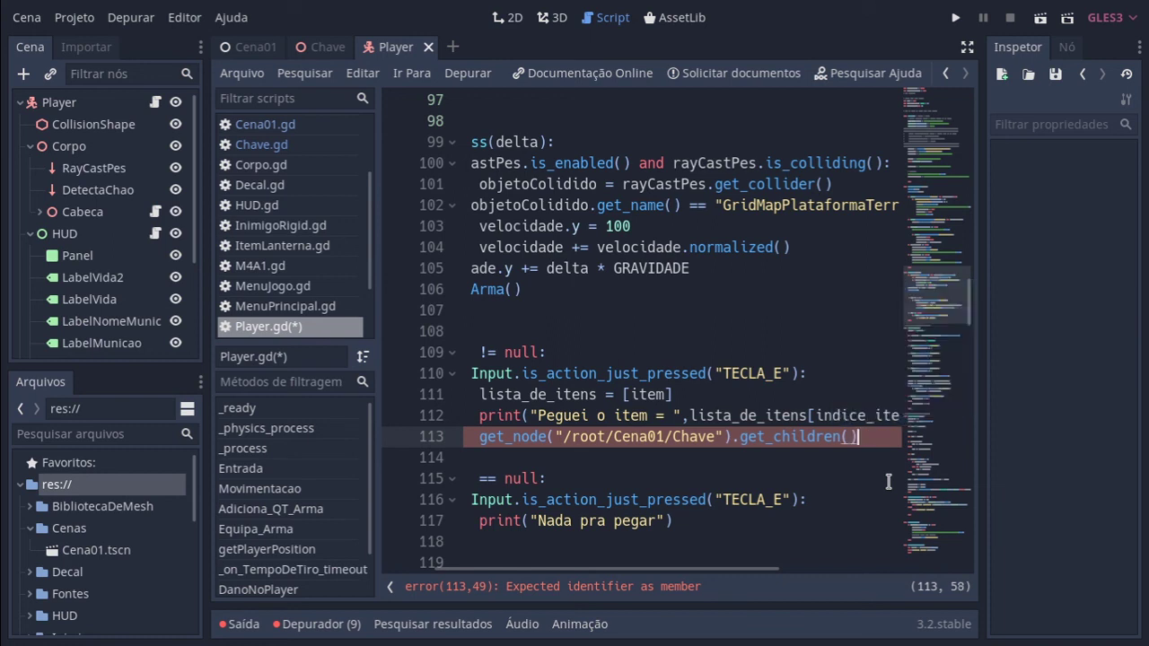
key(BackSpace)
key(BackSpace)
key(BackSpace)
key(BackSpace)
key(BackSpace)
key(BackSpace)
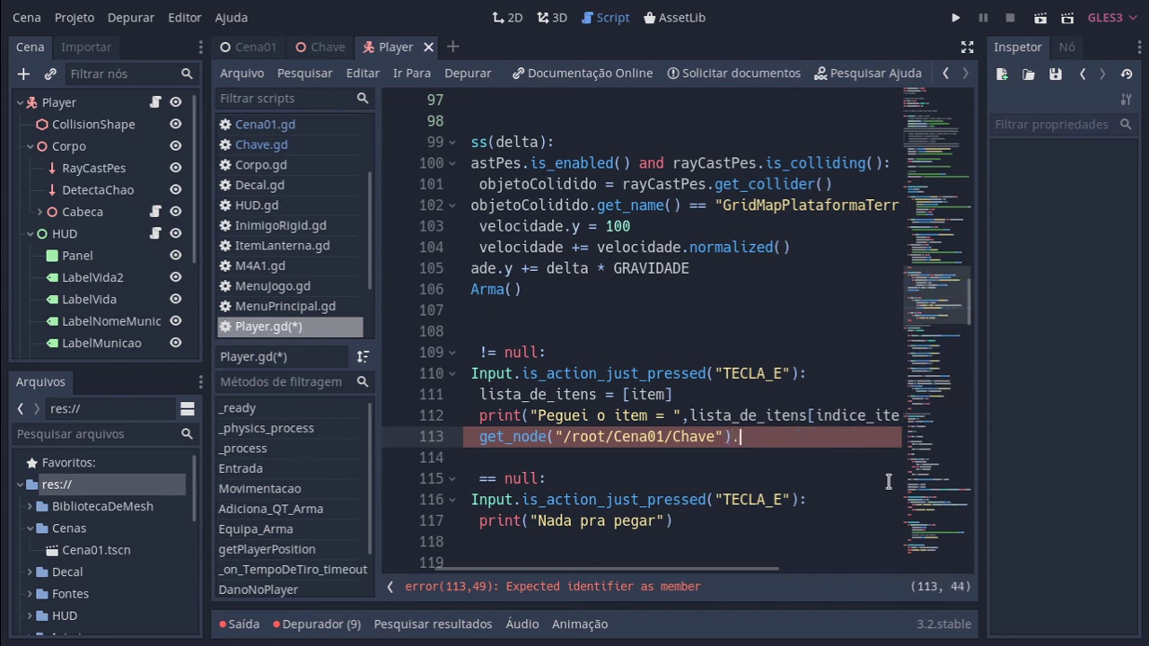
Browse the method suggestions toward queue_free, then add a slash after Chave in the node path.
text(di)
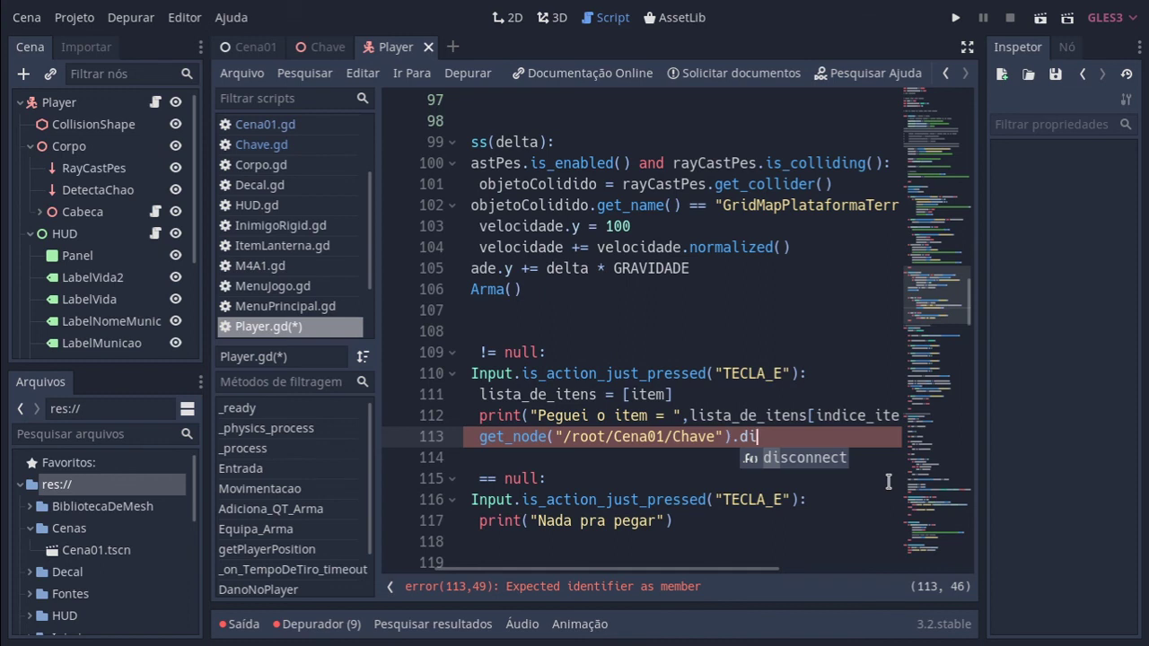
key(BackSpace)
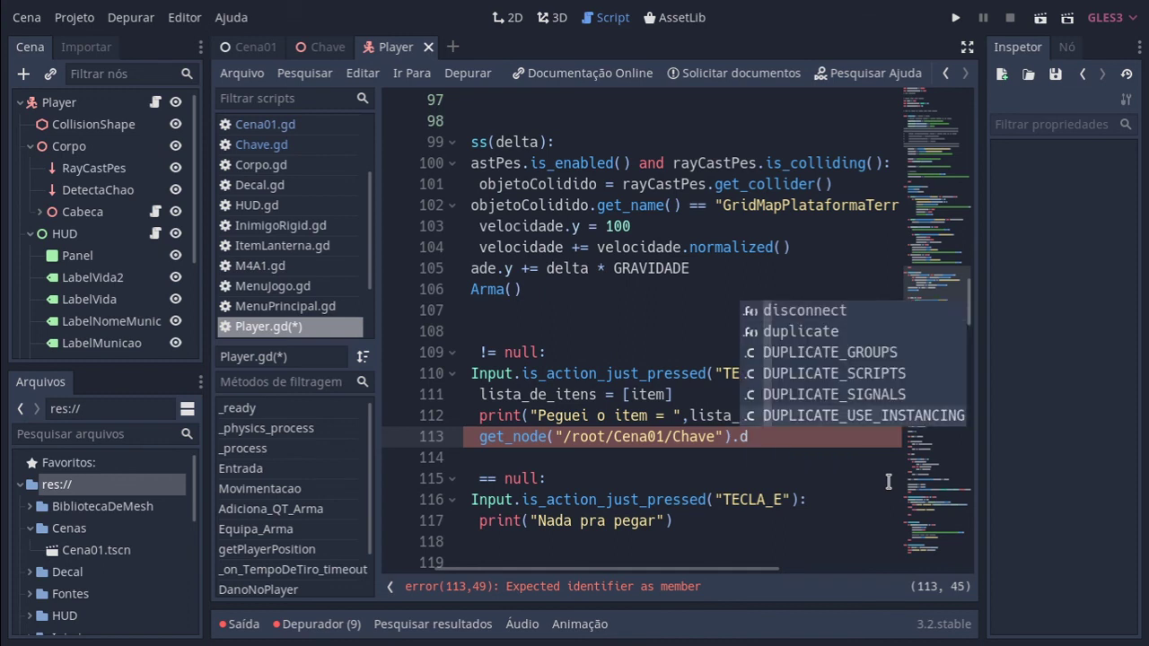
key(BackSpace)
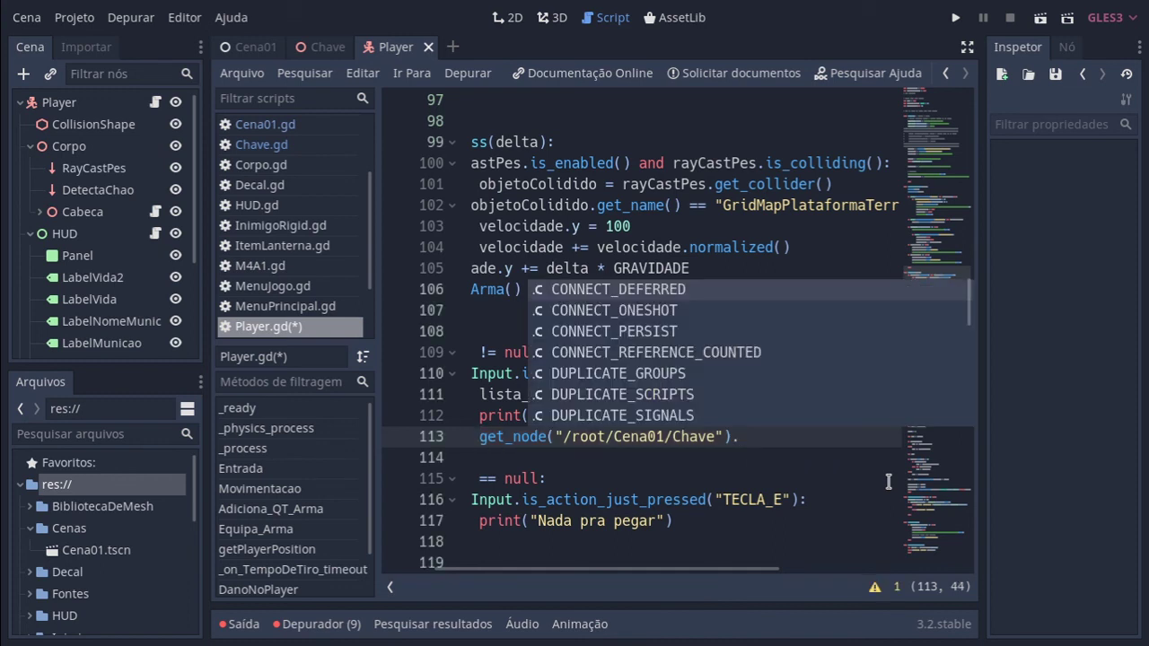
key(Up)
key(Up)
key(Up)
key(Up)
key(Up)
key(Up)
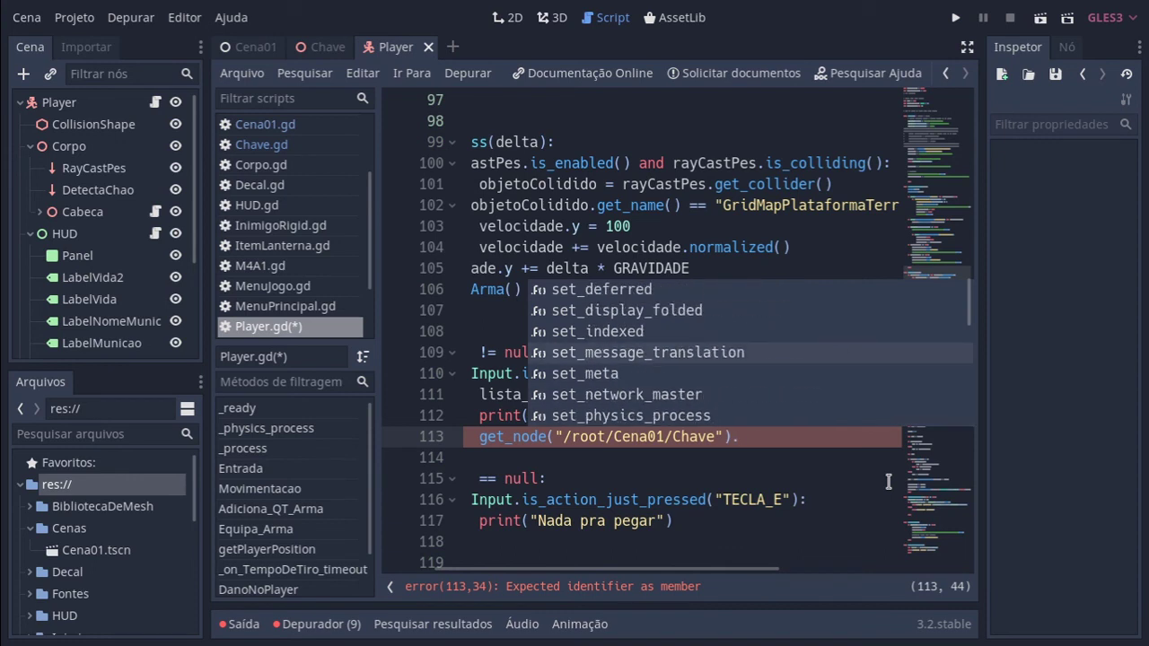
key(Up)
key(Up)
key(Up)
key(Up)
key(Up)
key(Up)
key(Up)
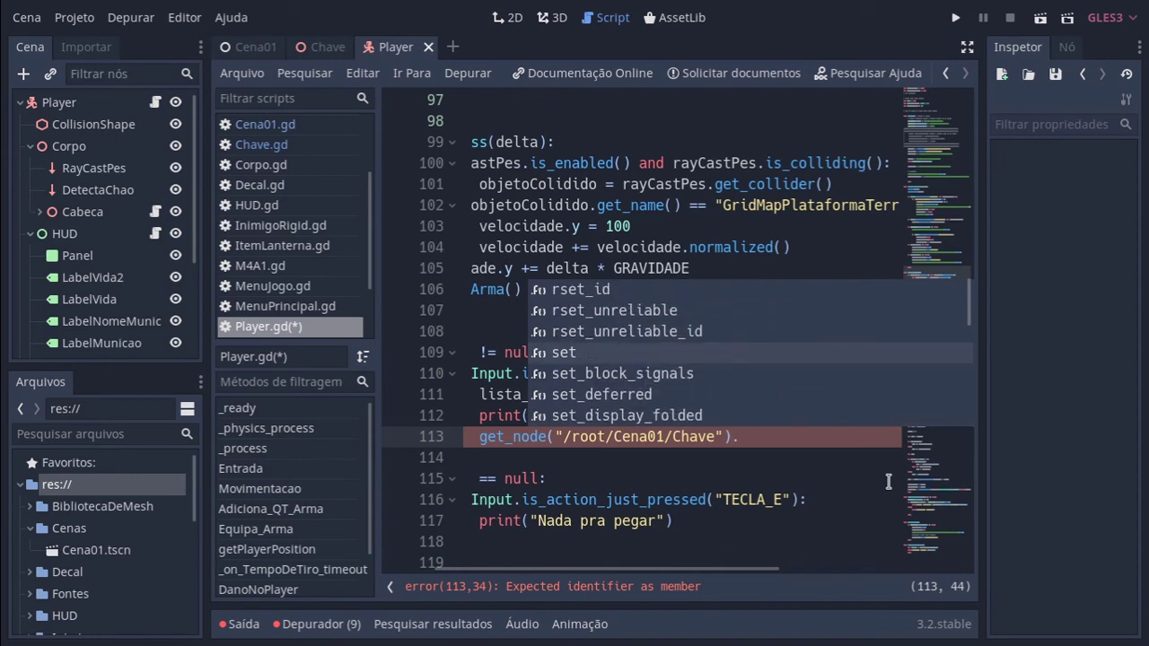
key(Up)
key(Up)
key(Up)
key(Up)
key(Up)
key(Up)
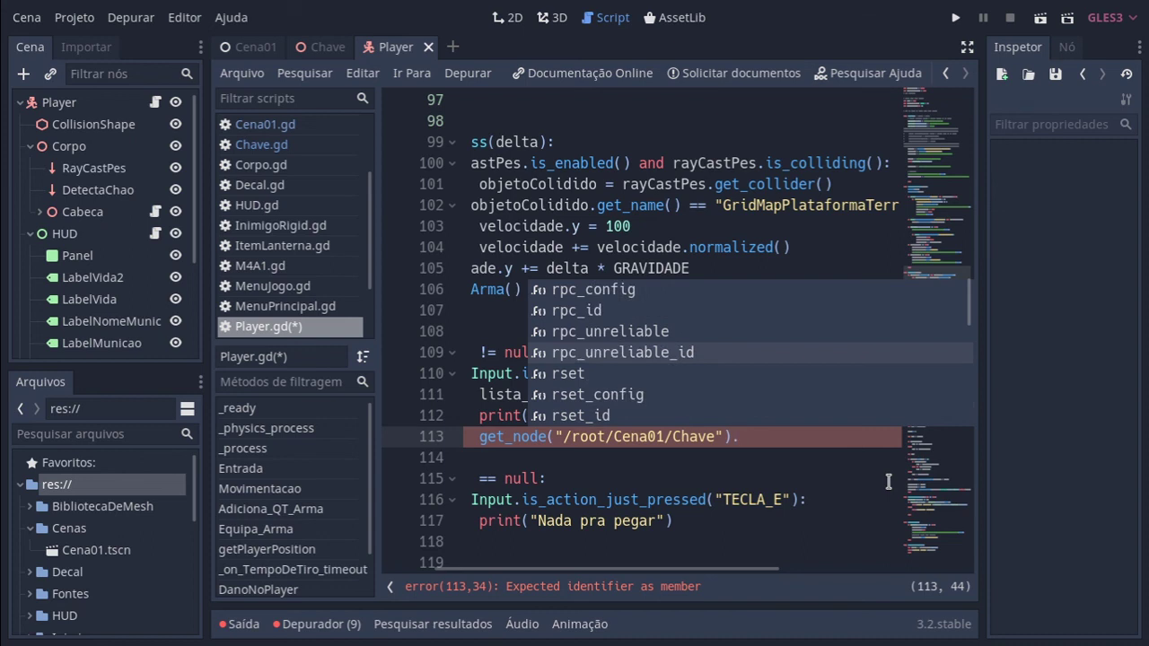
key(Up)
key(Up)
key(Up)
key(Up)
key(Up)
key(Up)
key(Up)
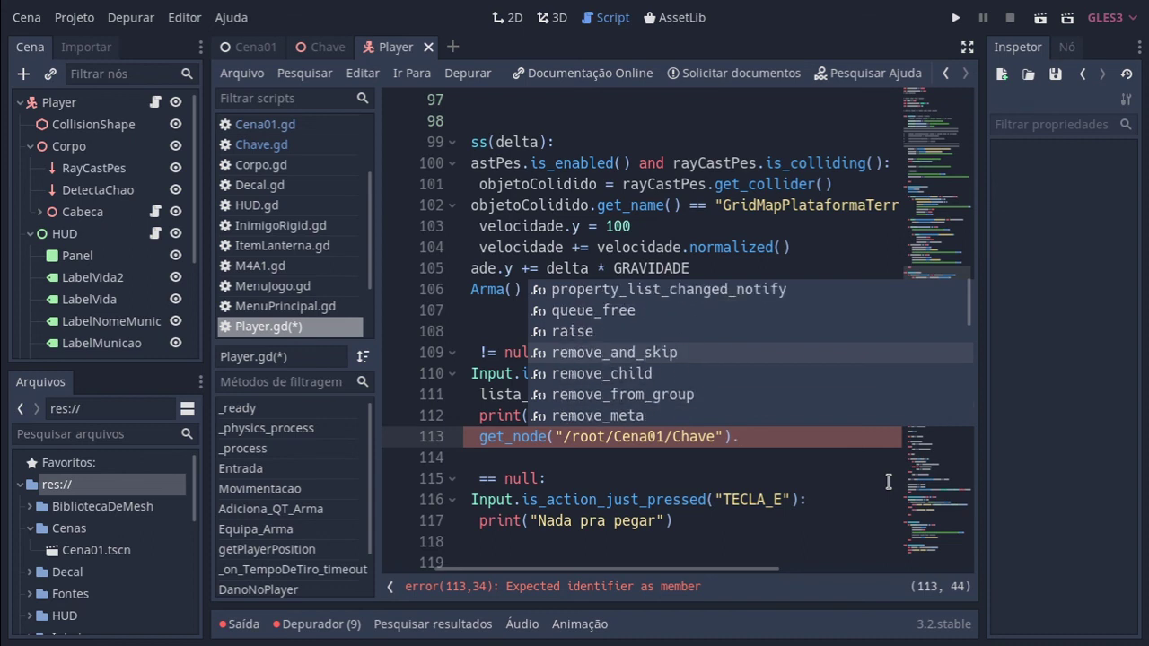
key(Up)
key(Up)
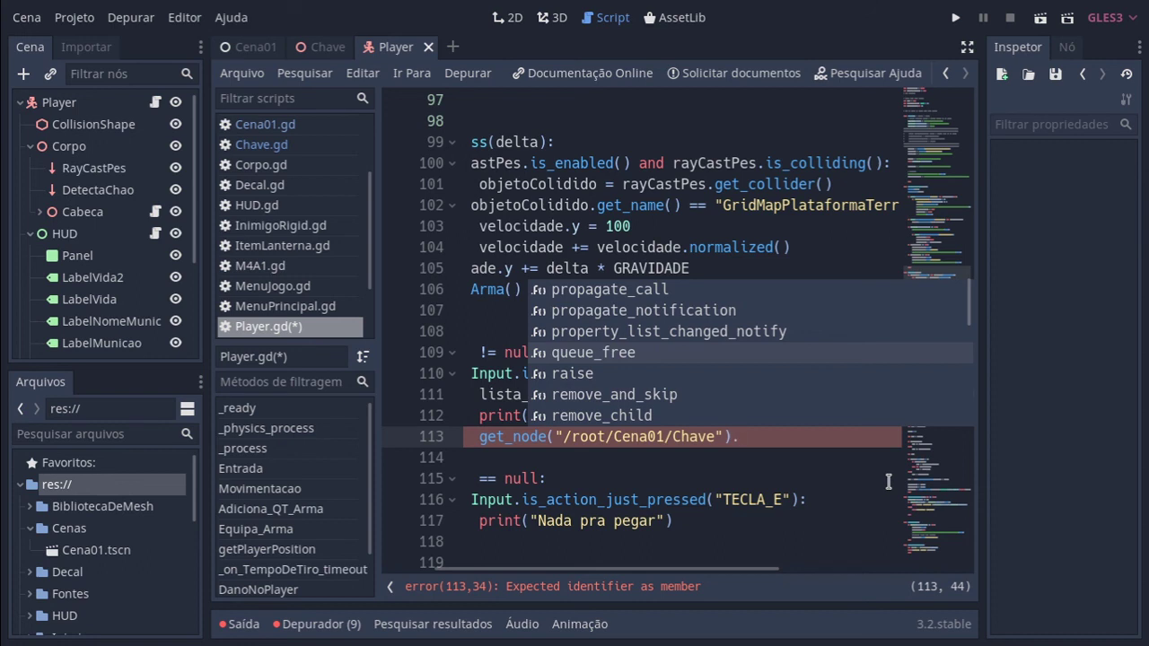
key(Left)
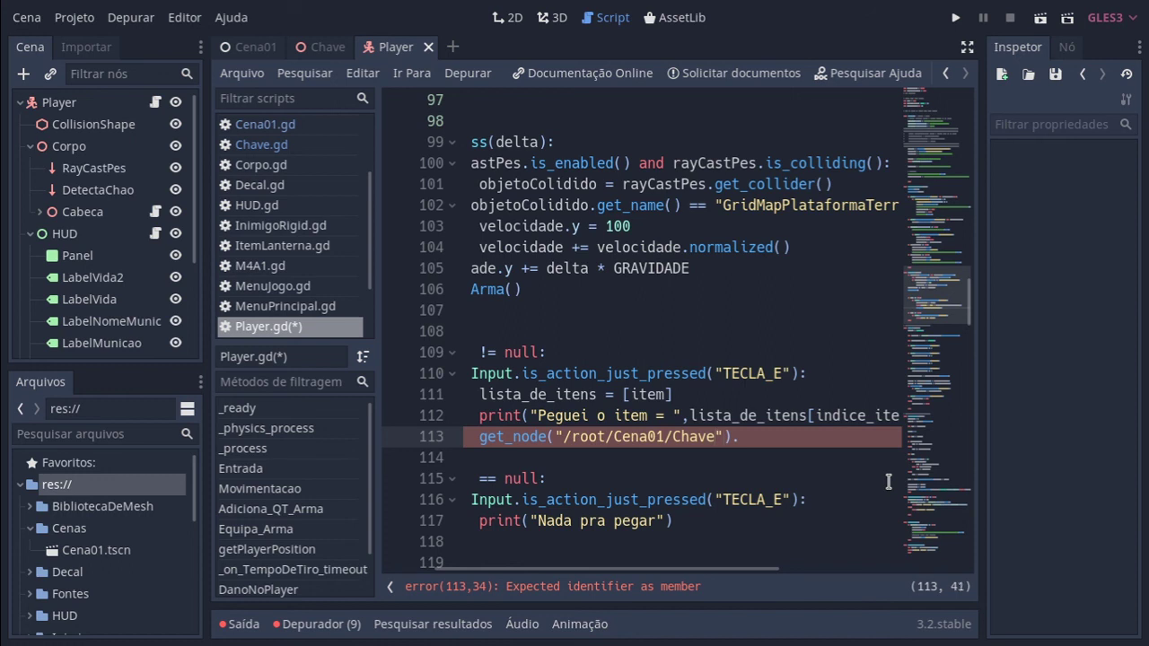
text(/)
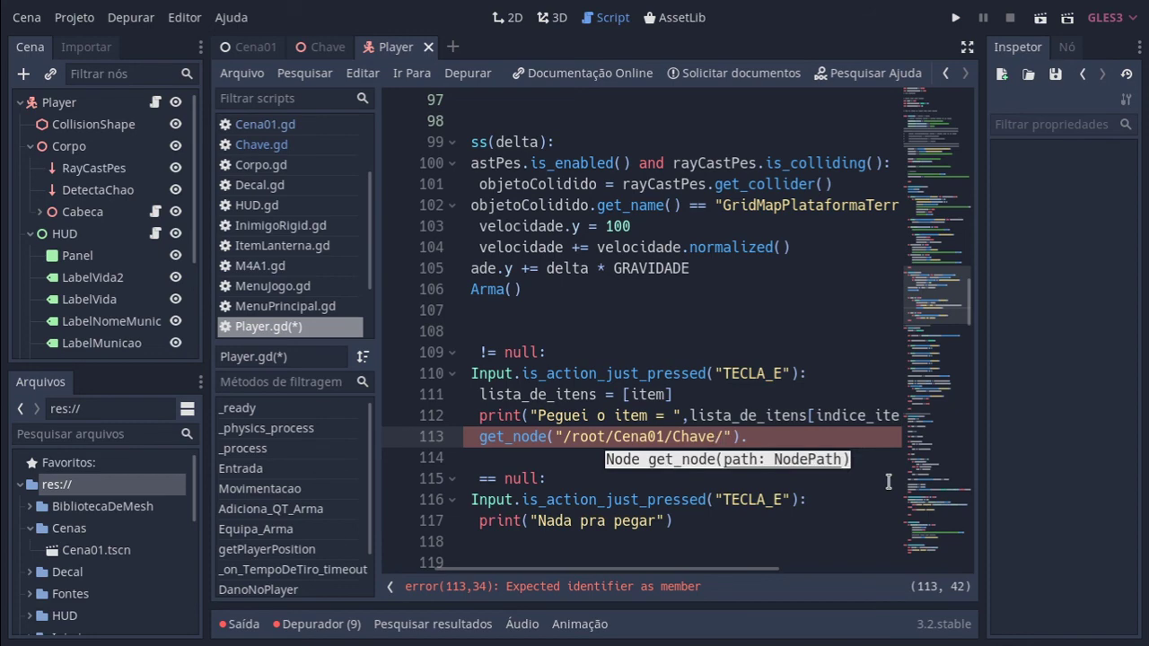
click(321, 50)
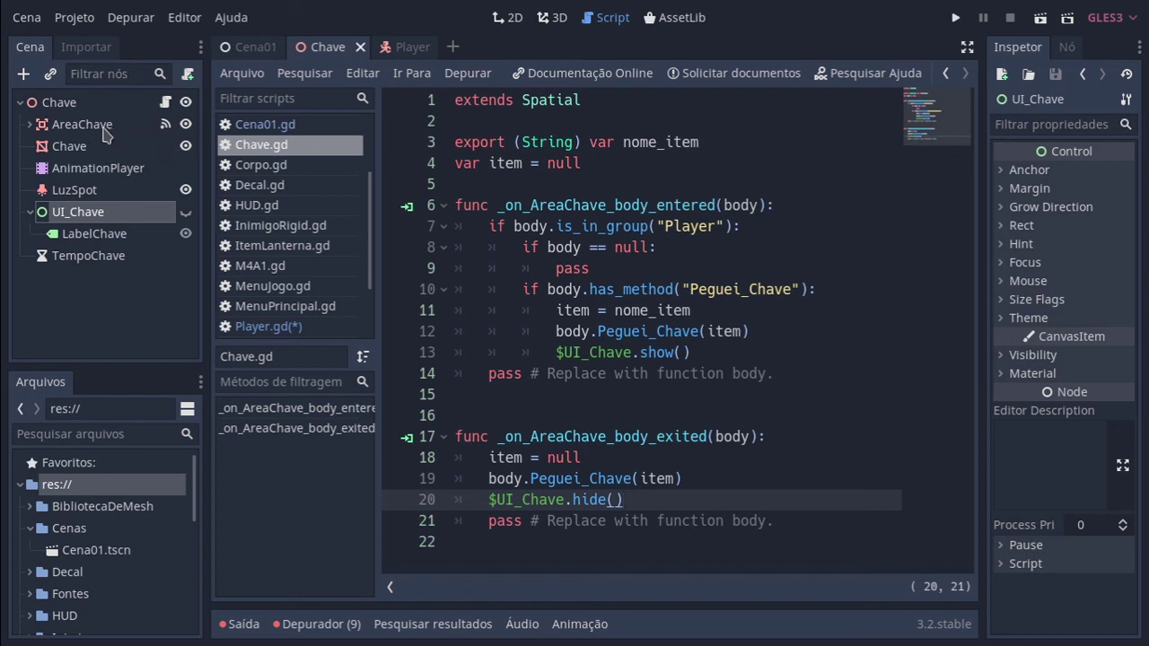
click(96, 132)
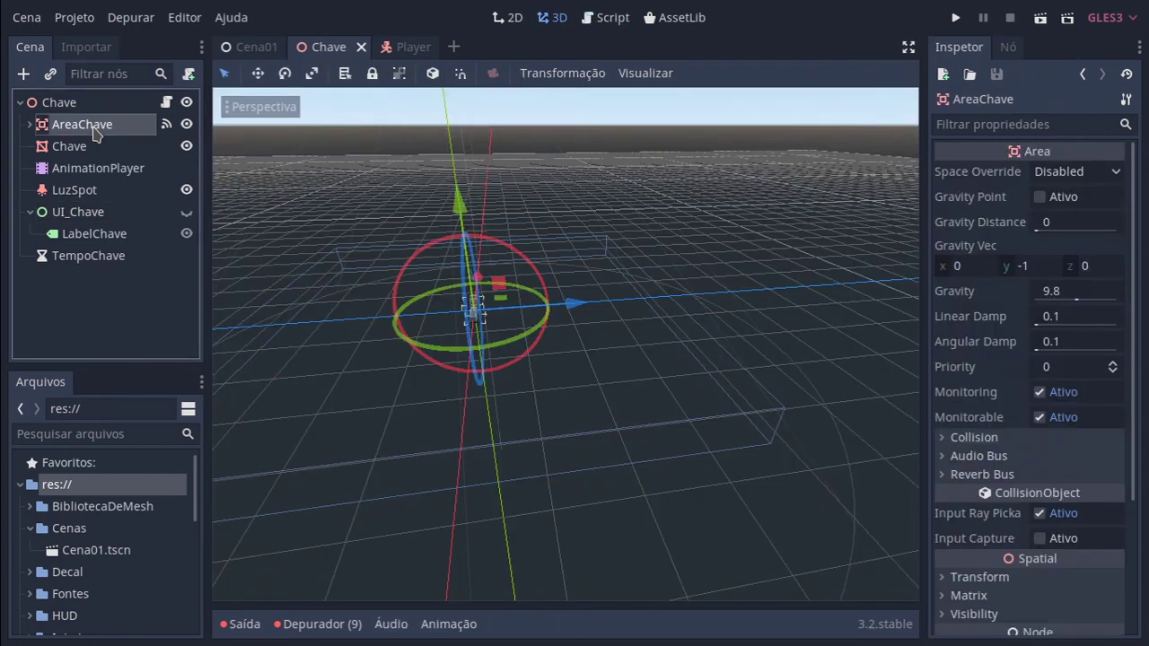
right_click(96, 132)
click(33, 129)
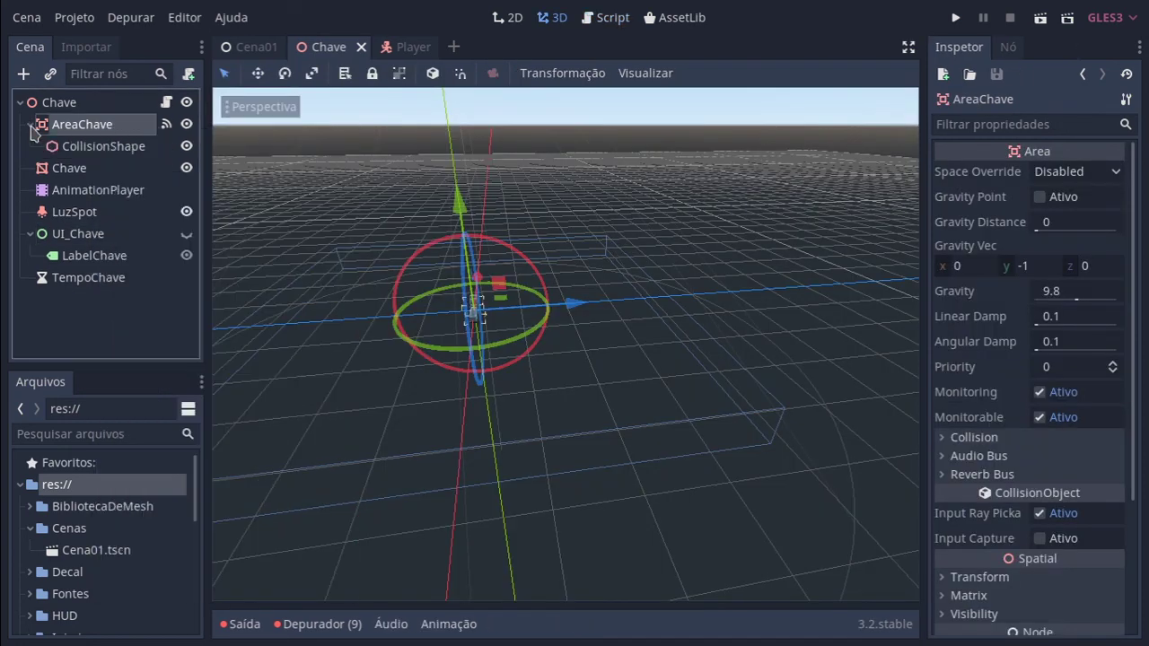
right_click(65, 129)
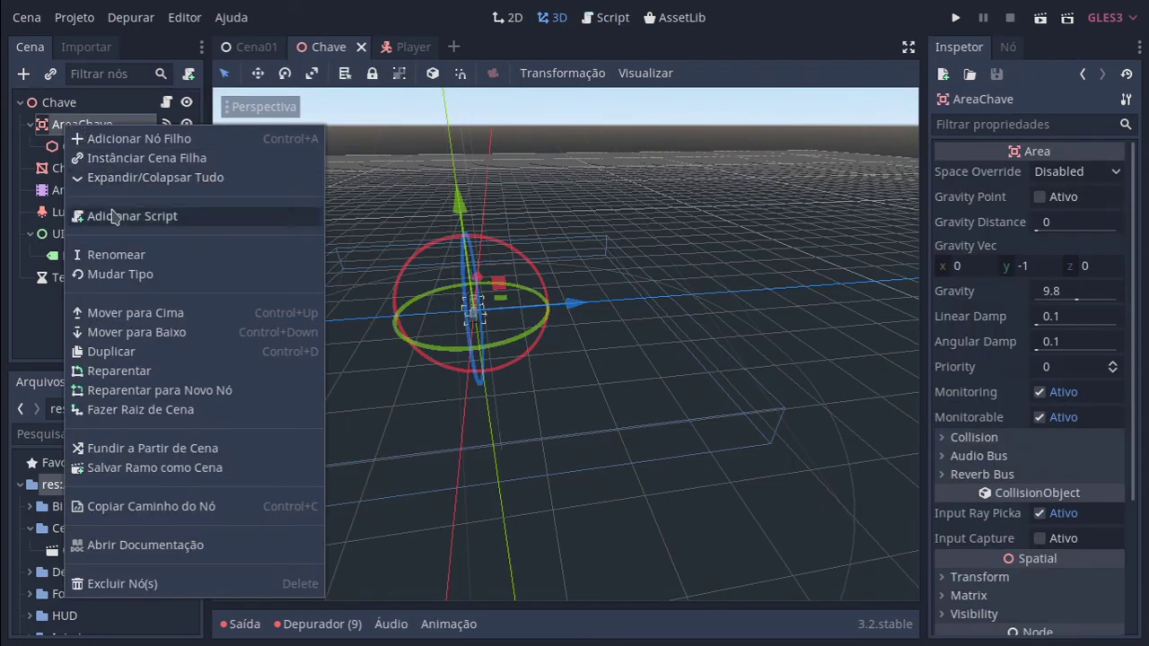
click(105, 254)
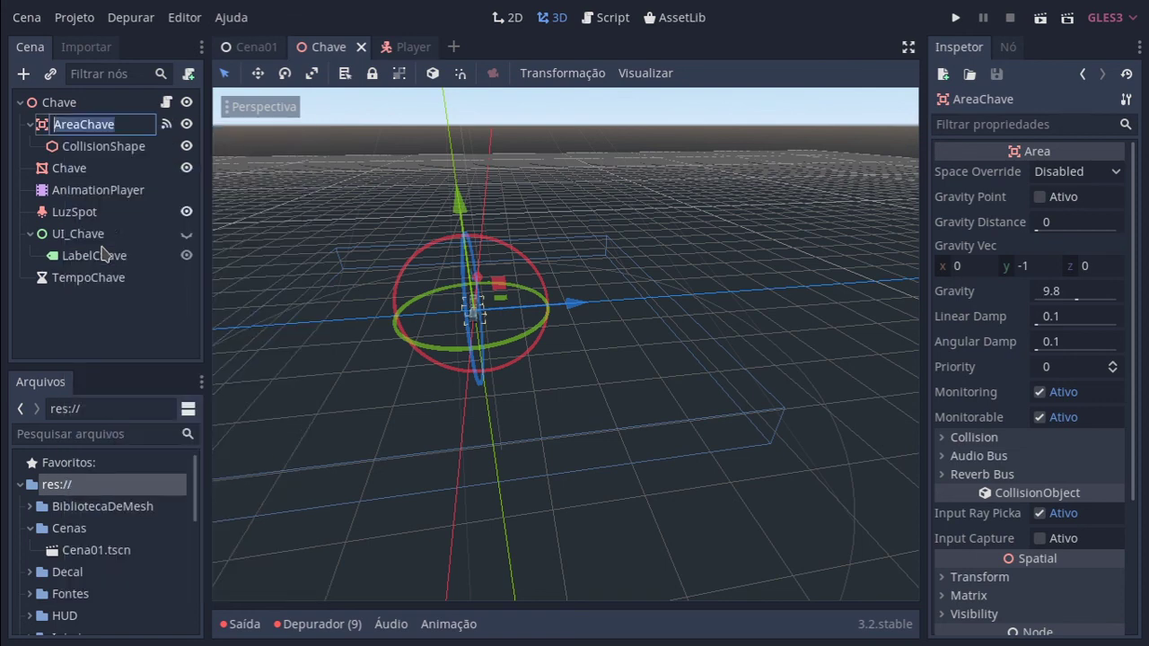
right_click(95, 126)
click(119, 161)
click(422, 52)
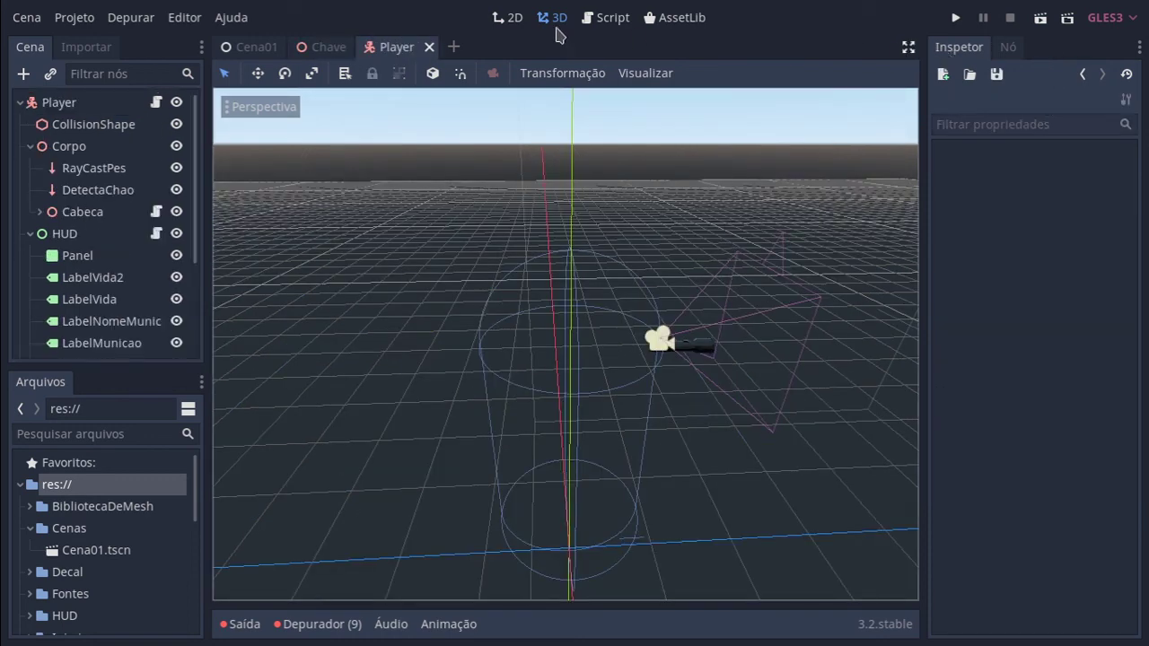
click(603, 22)
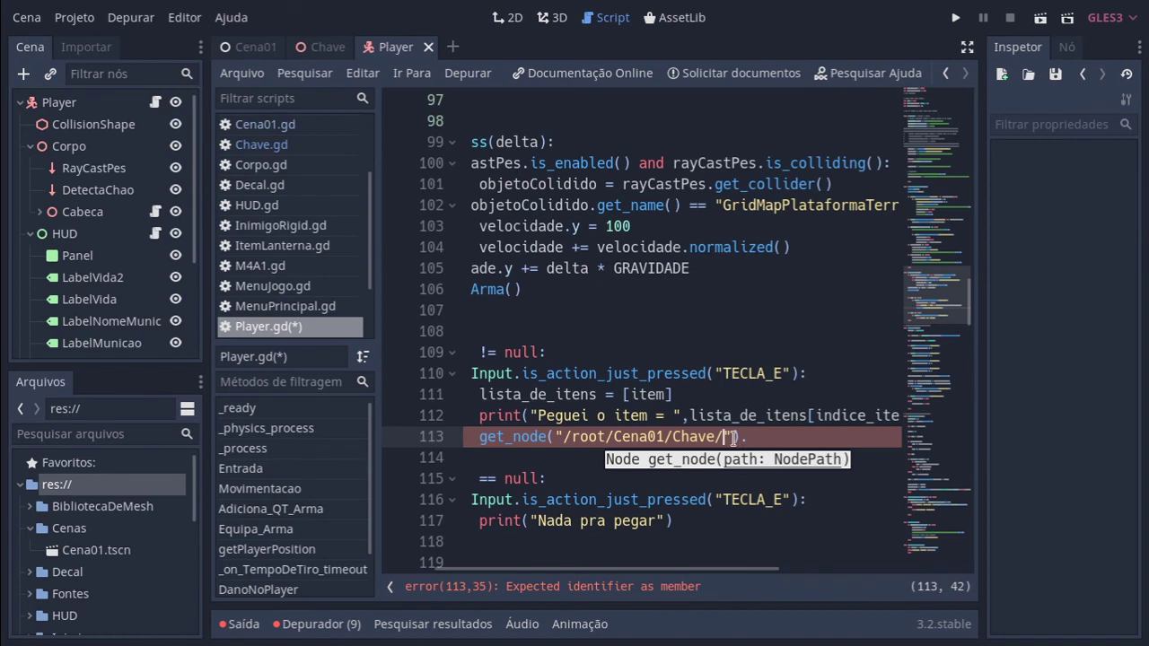
Paste AreaChave after Chave/ on line 113 and accept get_children() from autocomplete.
right_click(726, 438)
click(754, 495)
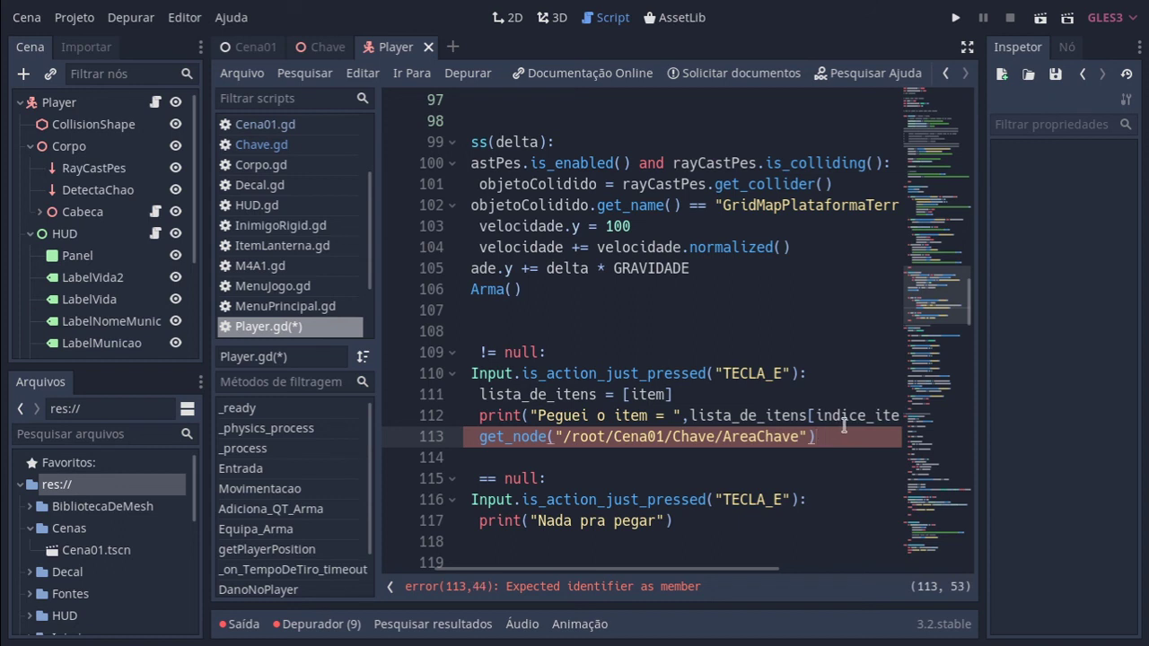
key(ctrl+space)
key(Up)
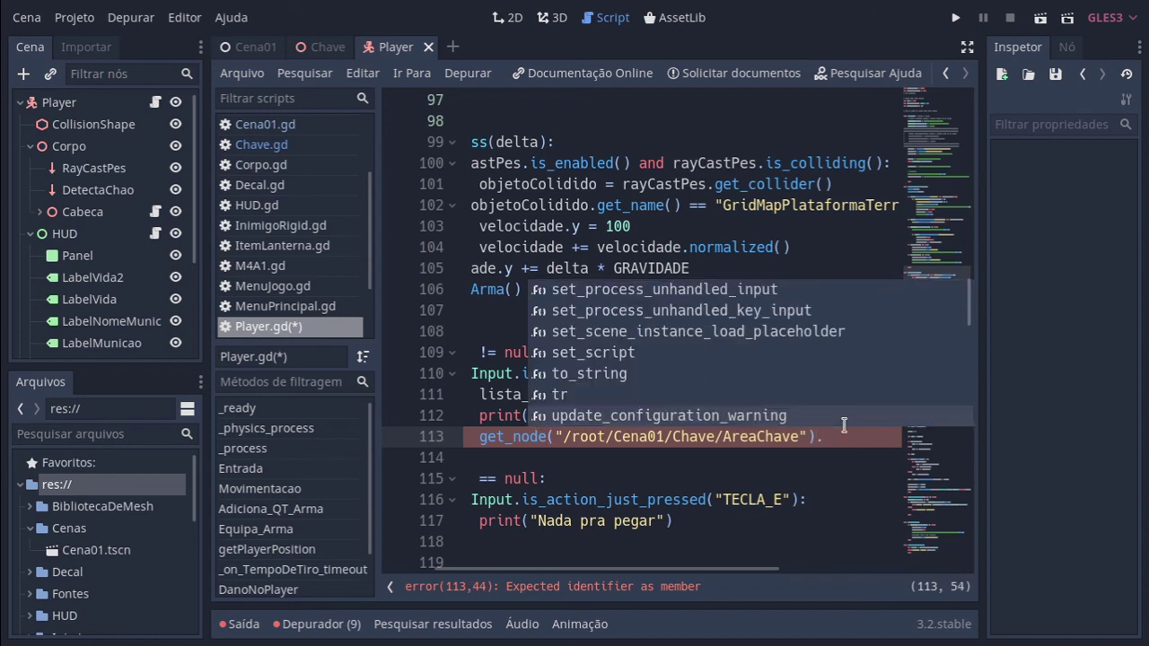
text(h)
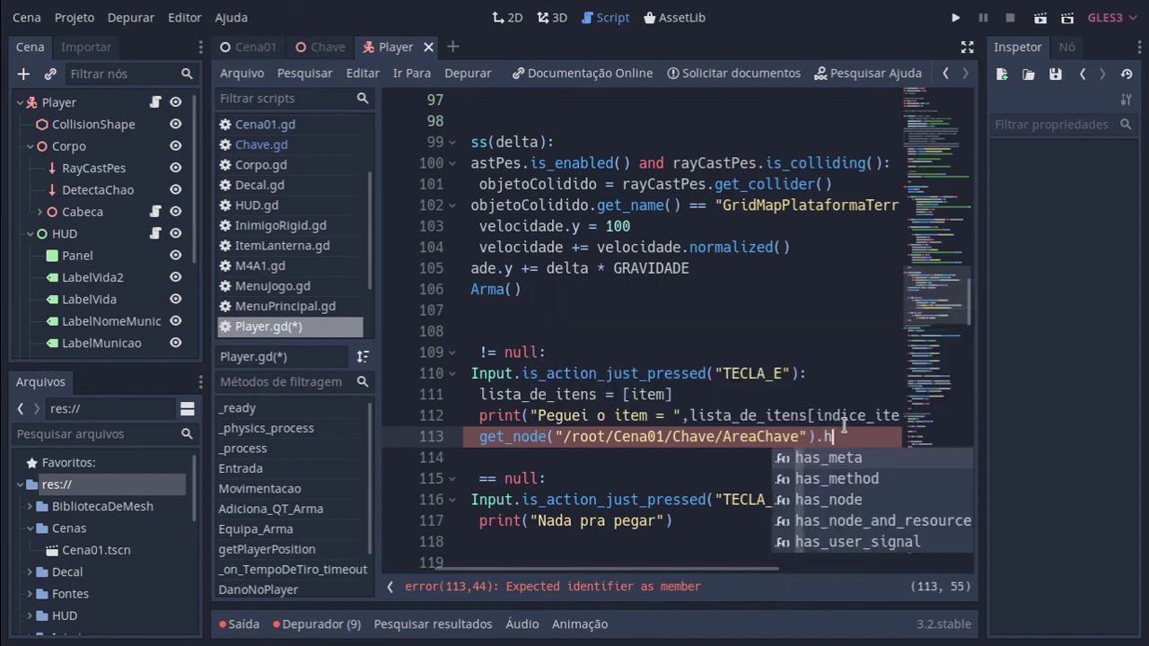
text(i)
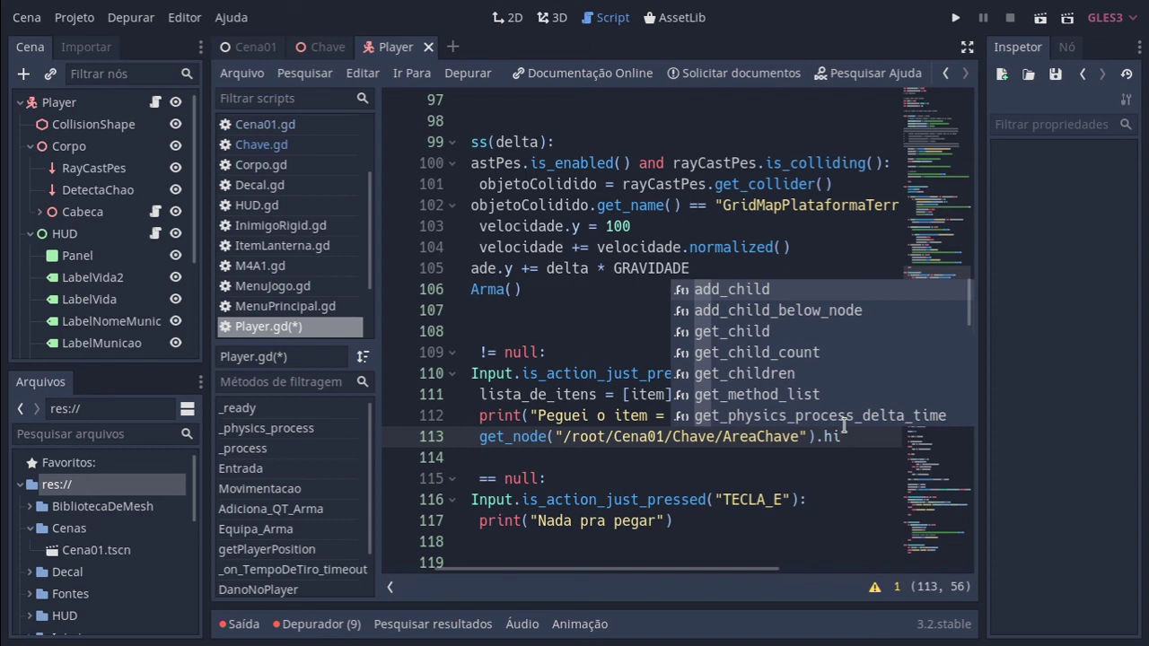
text(d)
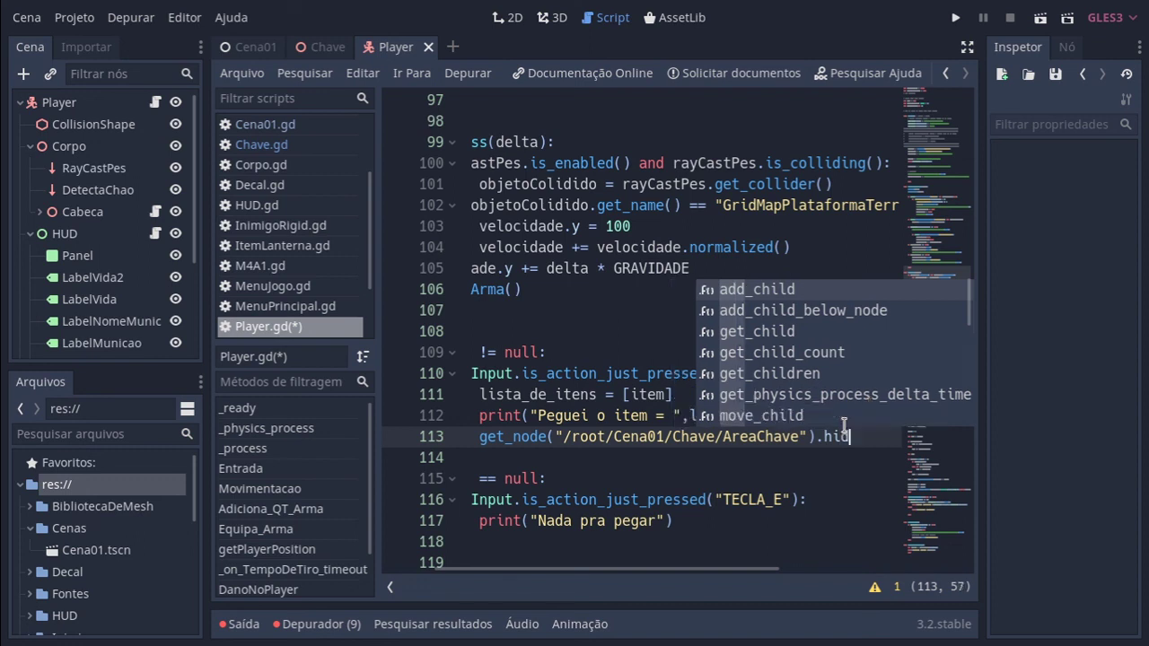
text(e)
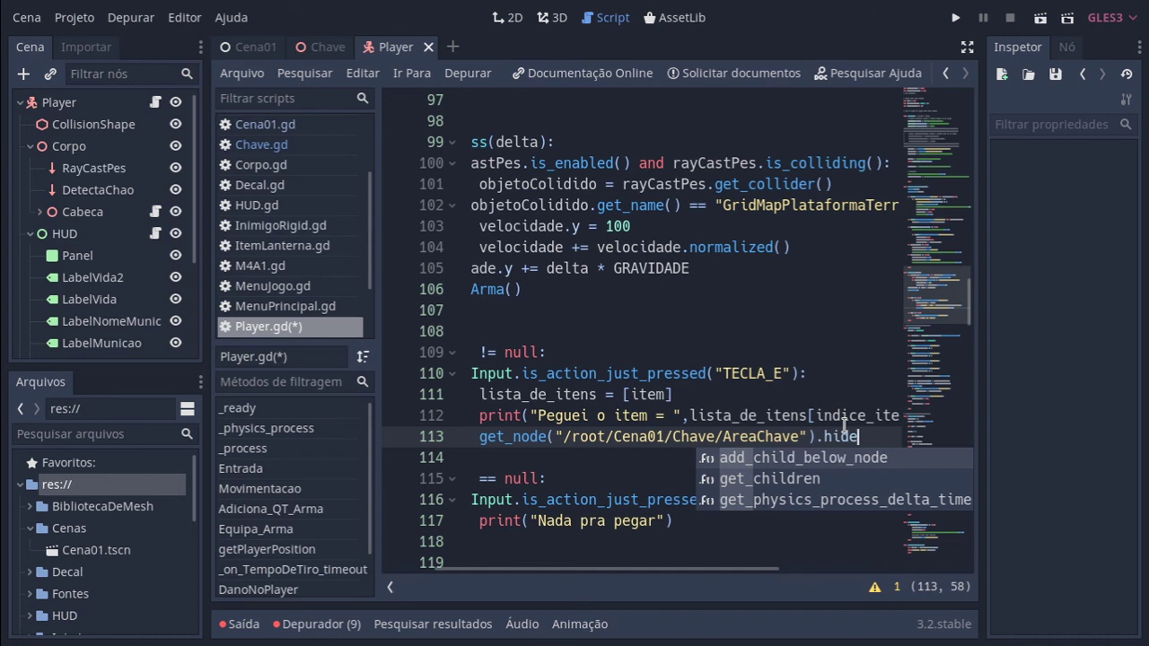
key(Return)
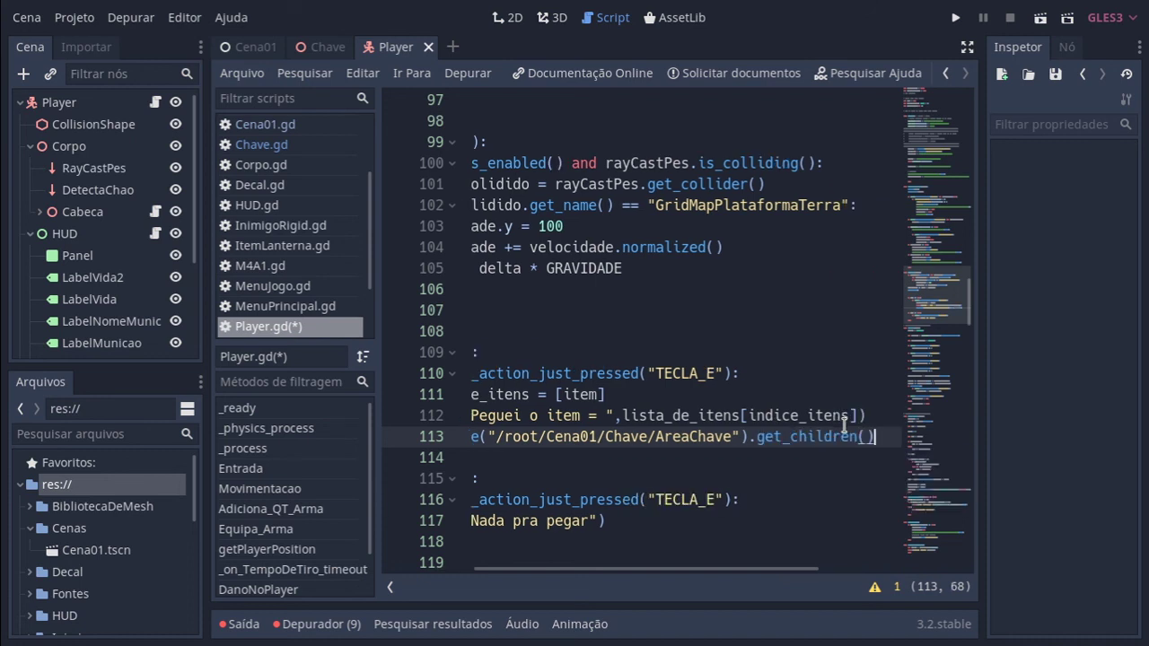
Browse suggestions for the children array, then delete the get_children call.
text(.)
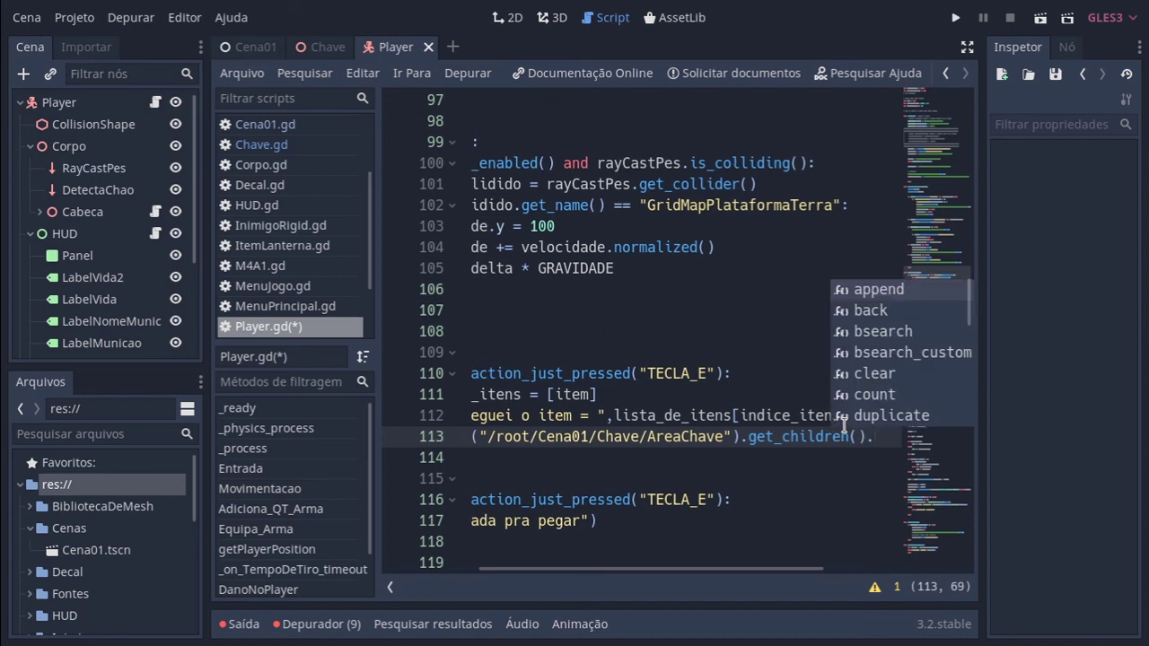
key(Down)
key(Up)
key(Up)
key(Up)
key(Up)
key(Up)
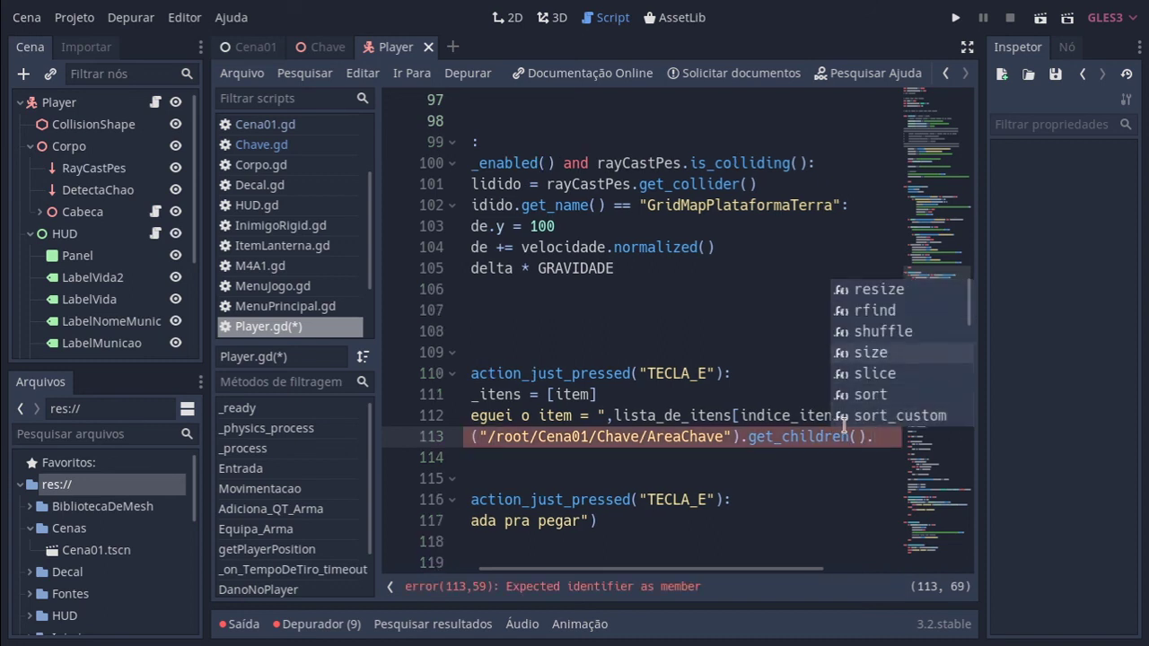
key(BackSpace)
key(BackSpace)
key(BackSpace)
key(BackSpace)
key(BackSpace)
key(BackSpace)
key(BackSpace)
key(BackSpace)
key(BackSpace)
key(BackSpace)
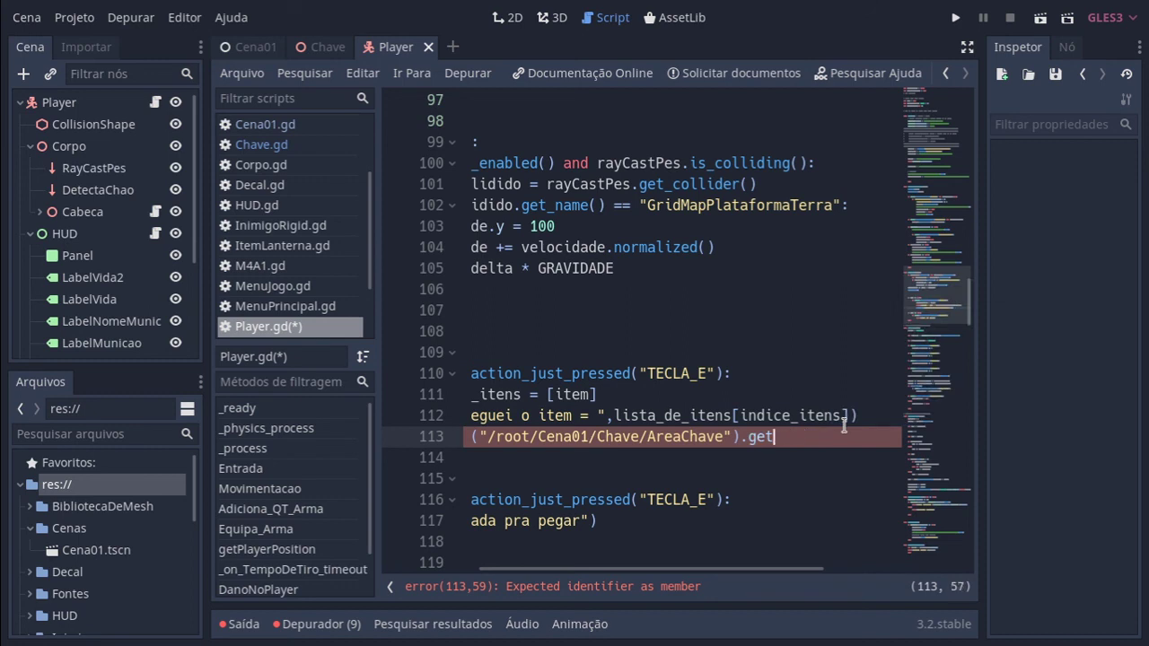
key(BackSpace)
key(BackSpace)
key(BackSpace)
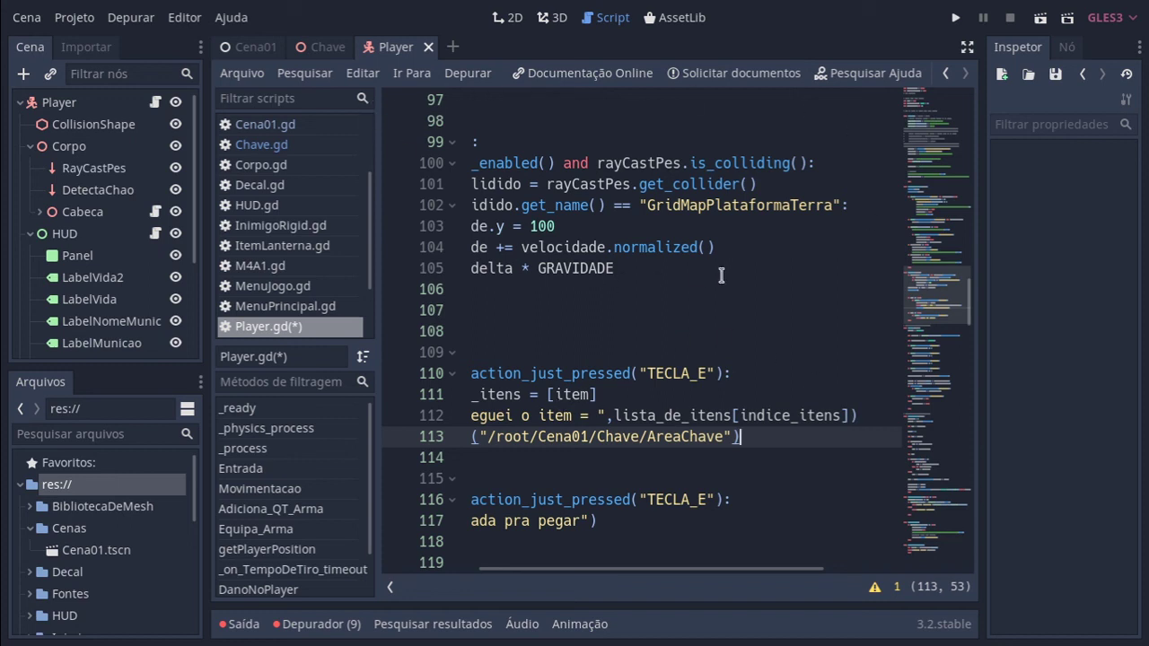
Revert the line 113 path to end at Chave and replace the call with queue_free.
text(.)
key(Left)
key(Left)
key(Left)
key(ctrl+BackSpace)
key(BackSpace)
key(End)
text(get_children().)
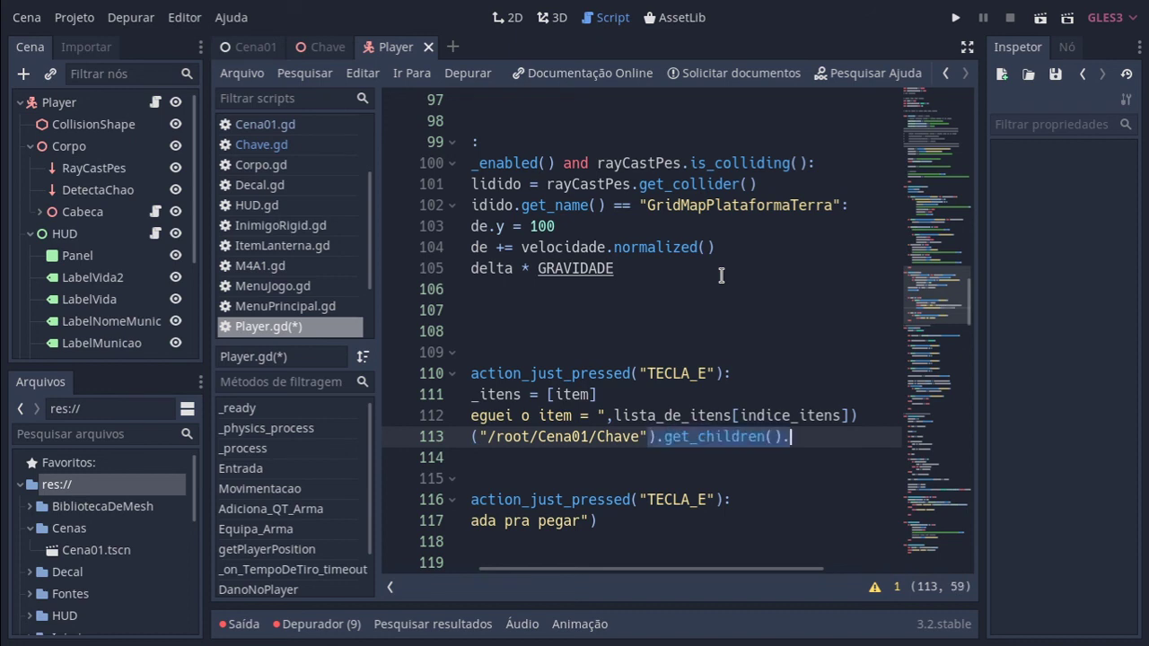
key(BackSpace)
key(BackSpace)
key(ctrl+BackSpace)
text(hide)
key(ctrl+BackSpace)
text(queue_free)
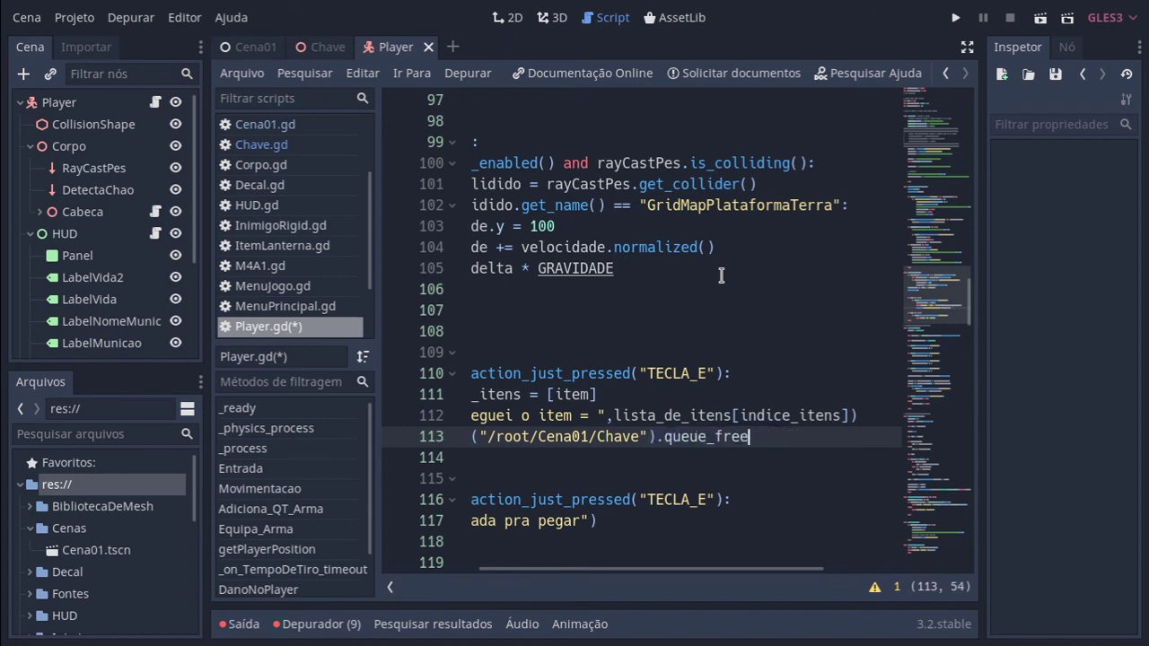
key(Down)
key(Down)
key(Down)
key(Left)
key(Left)
key(ctrl+BackSpace)
key(ctrl+BackSpace)
key(ctrl+BackSpace)
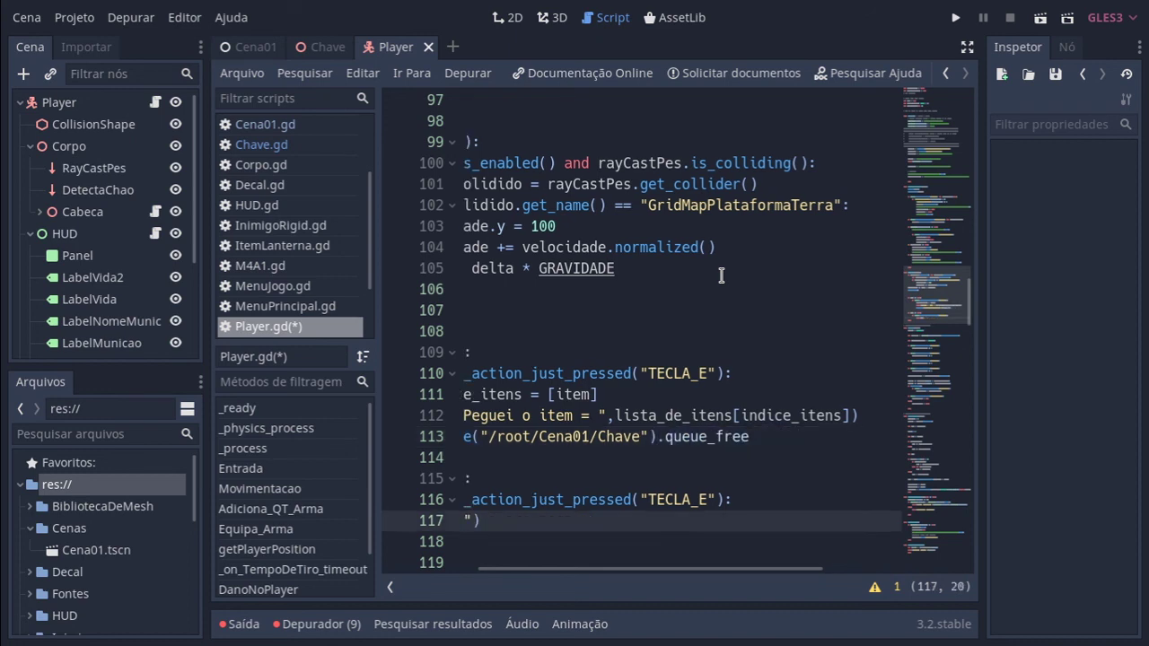
Print 'Nada Para Pegar' on line 117, save the script, and add () after queue_free.
drag(612, 569, 518, 575)
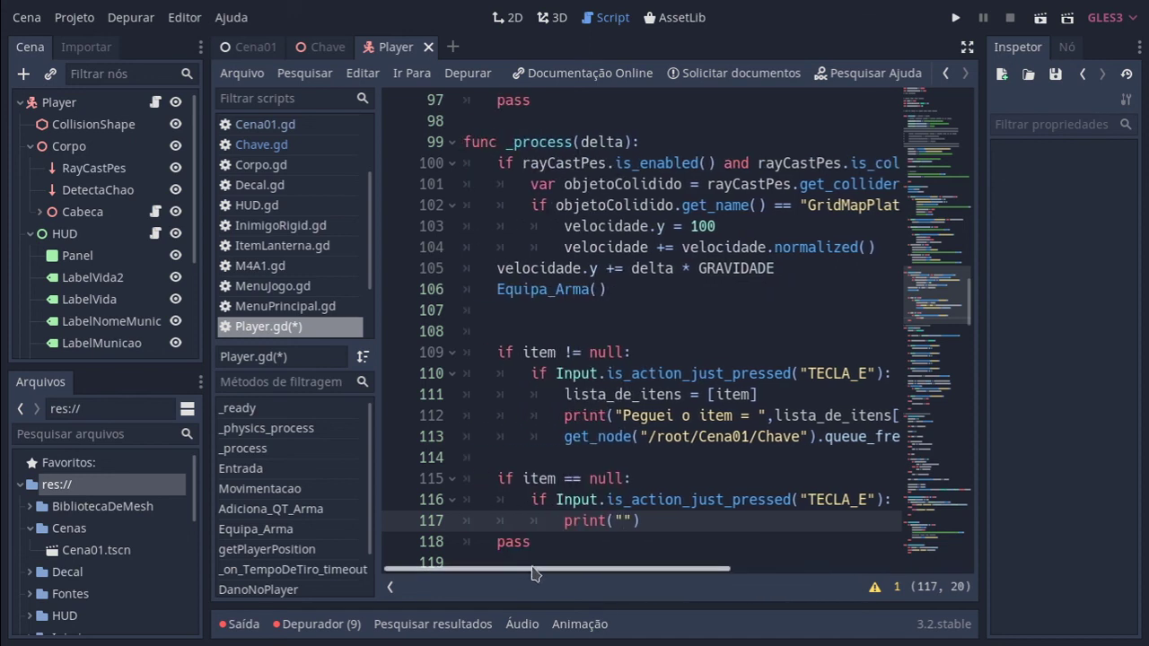
text(Na)
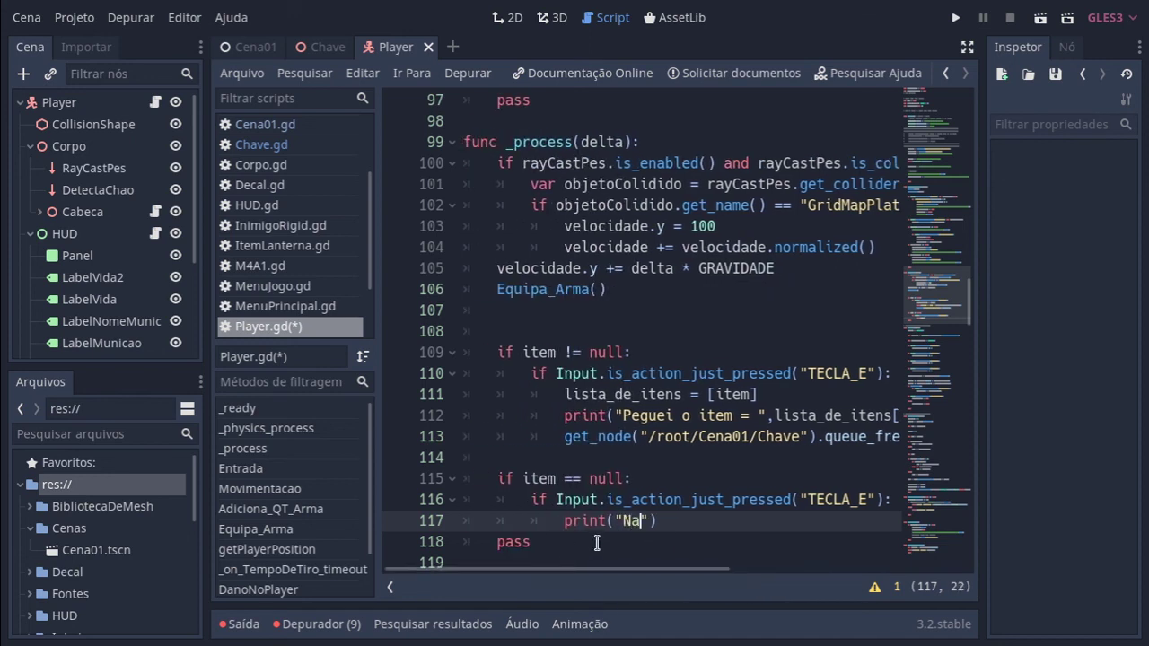
text(da P)
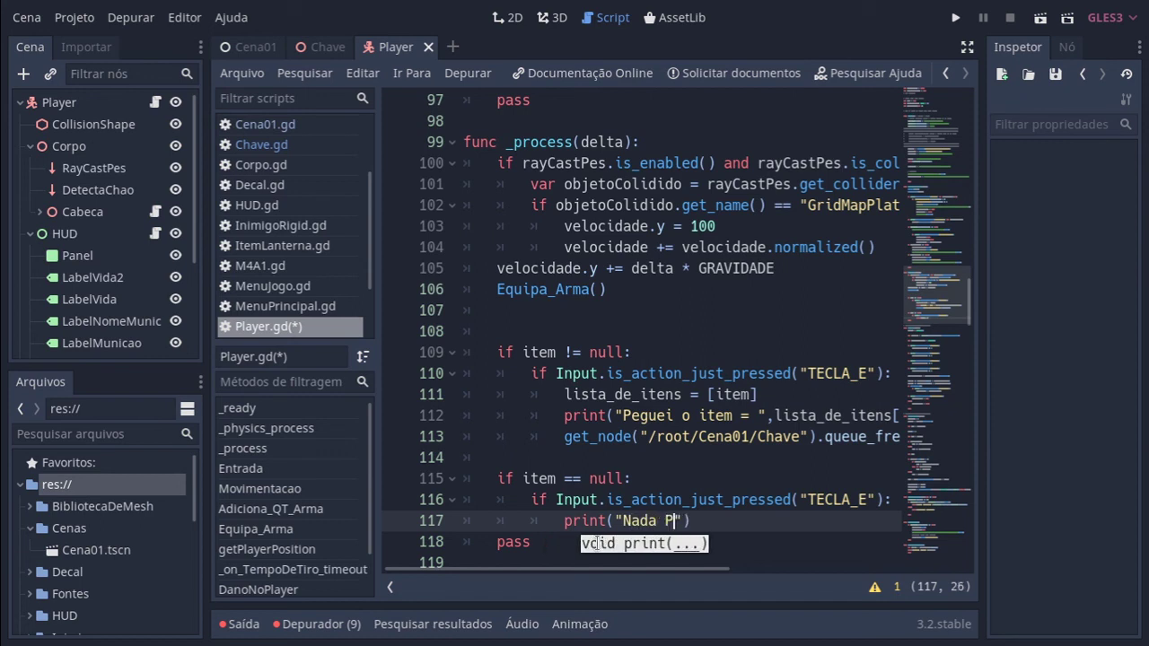
text(ara)
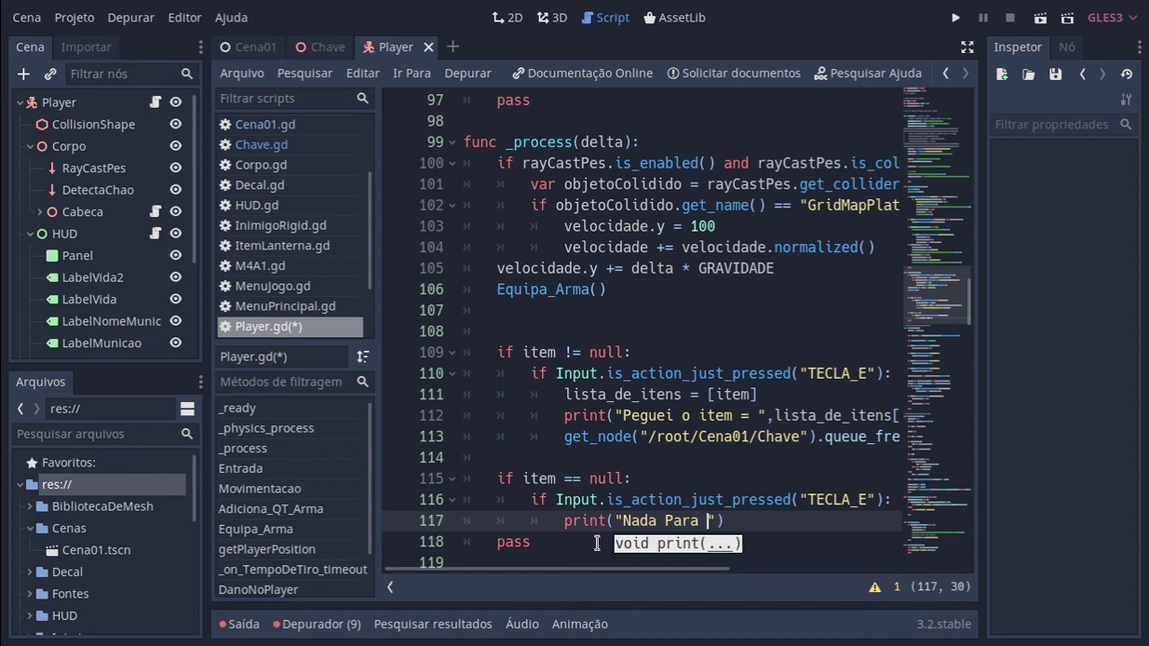
text( Pegar)
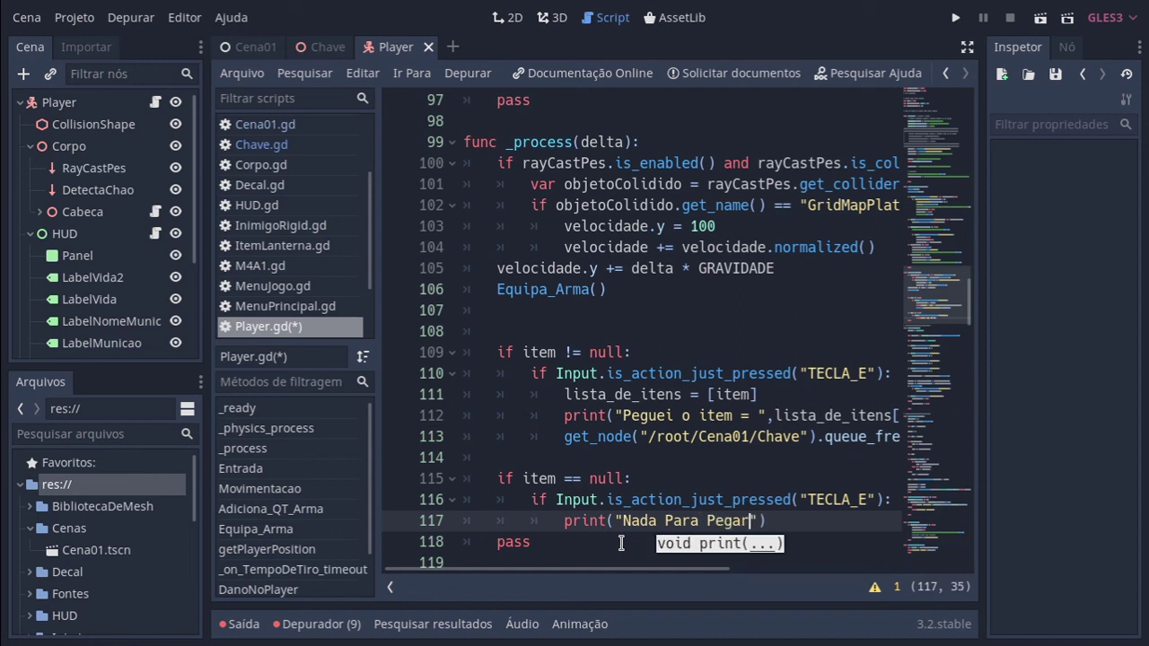
drag(620, 572, 705, 572)
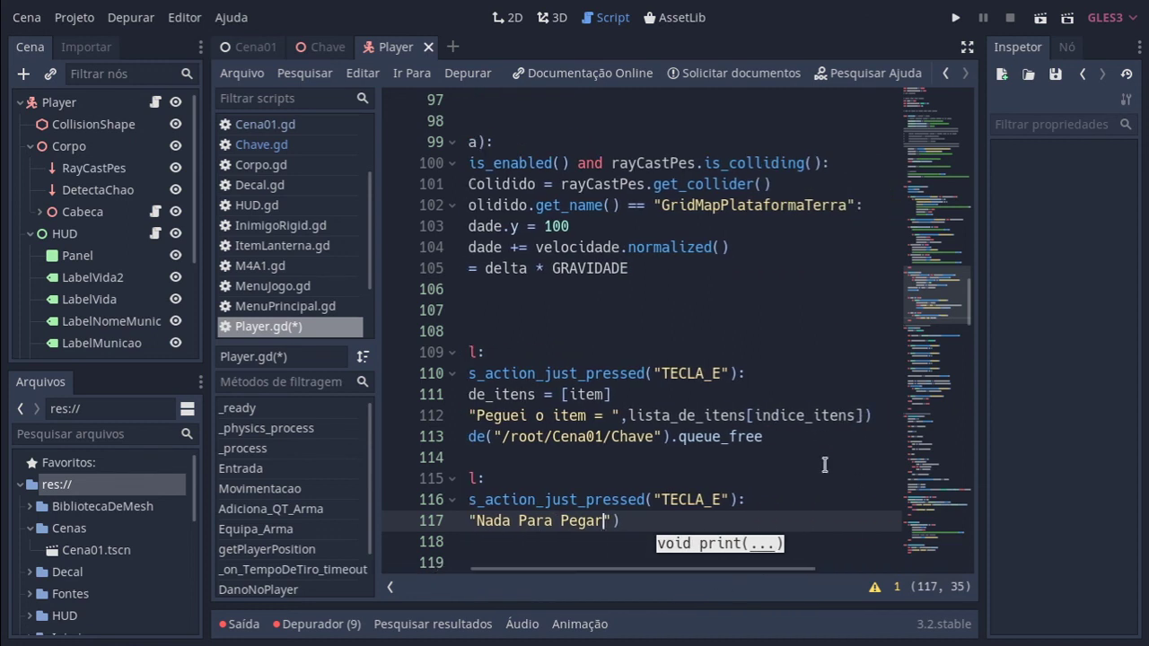
key(ctrl+s)
click(777, 436)
text(()
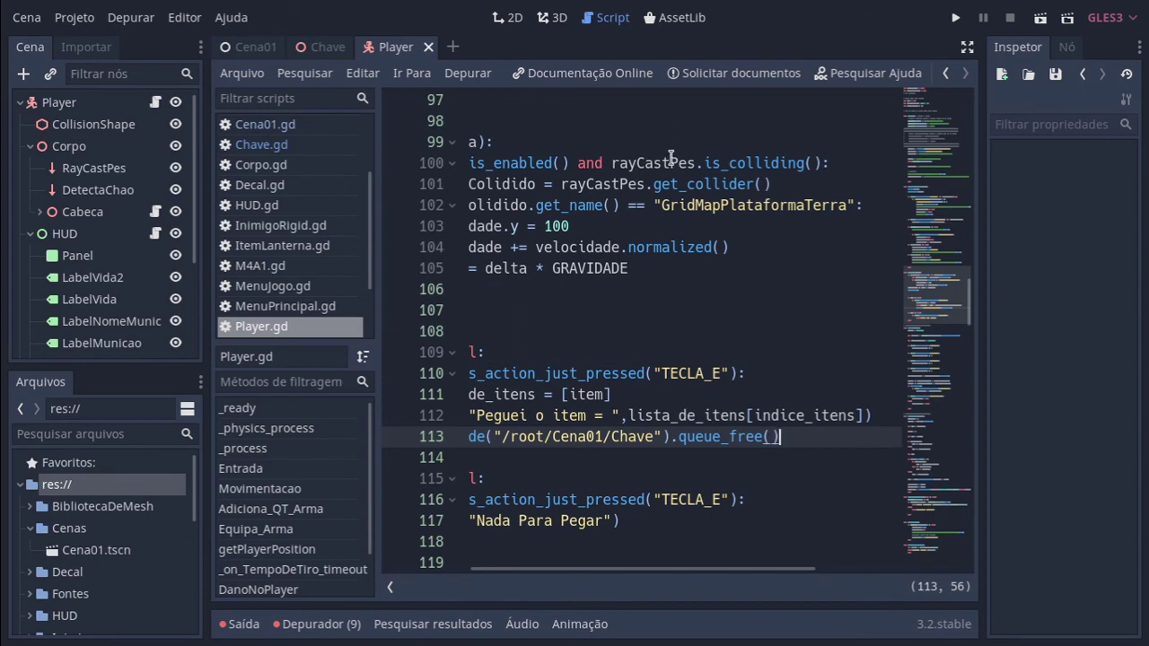
Run the game, choose Começar, walk to the floating key and press E to collect it.
click(956, 17)
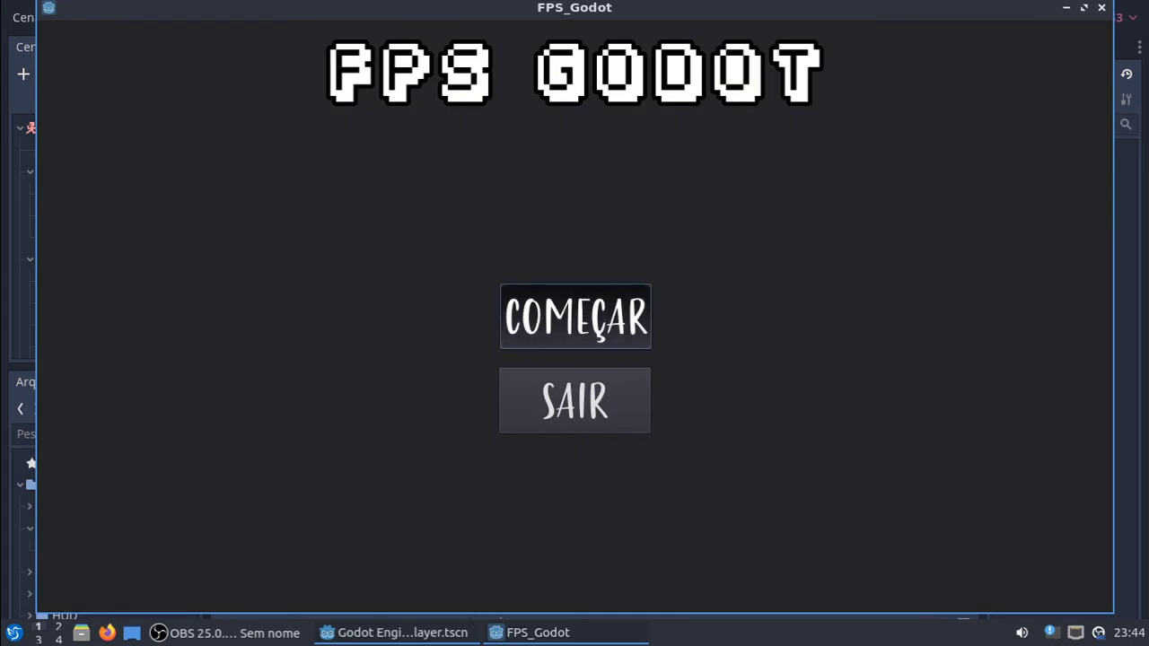
click(576, 316)
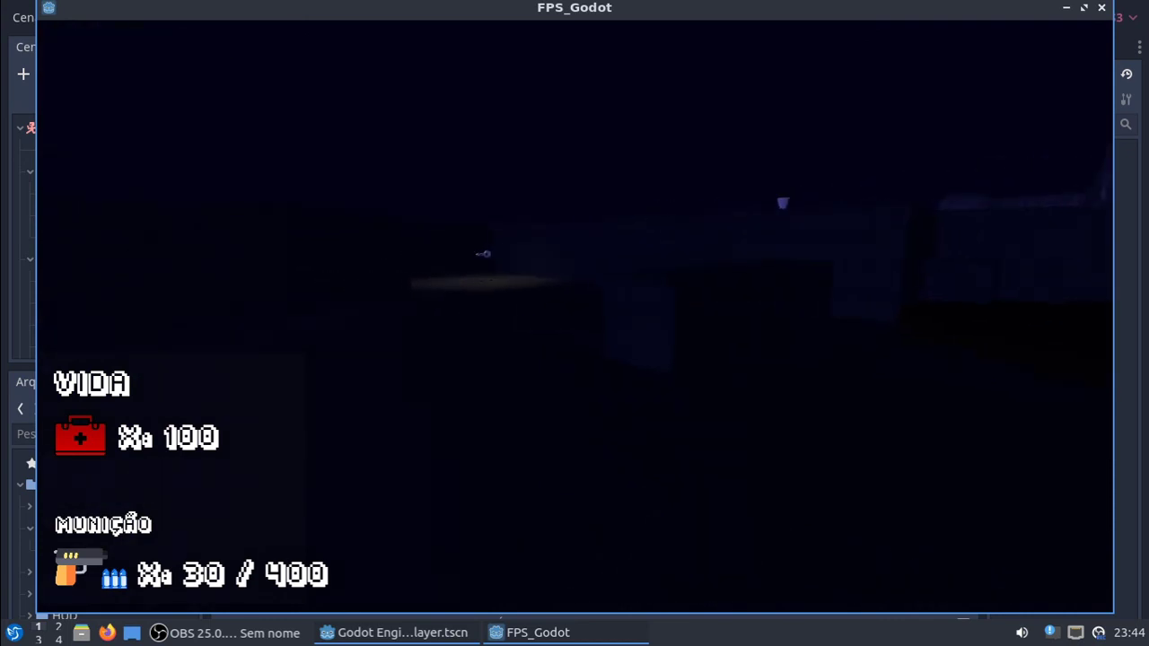
key(w)
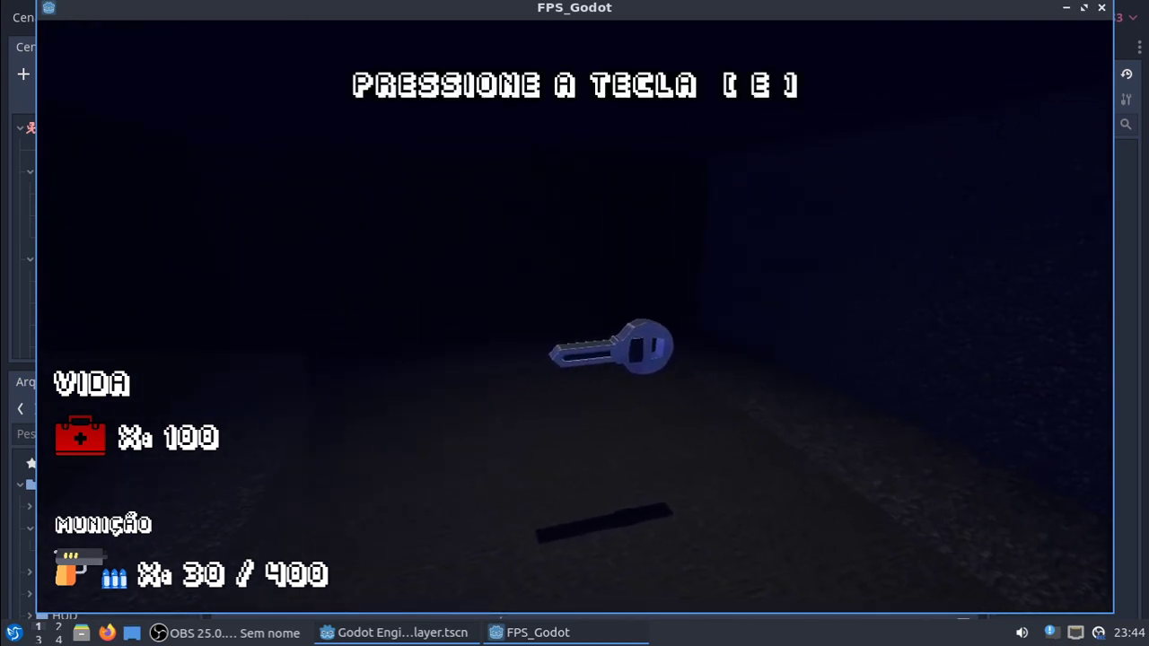
key(e)
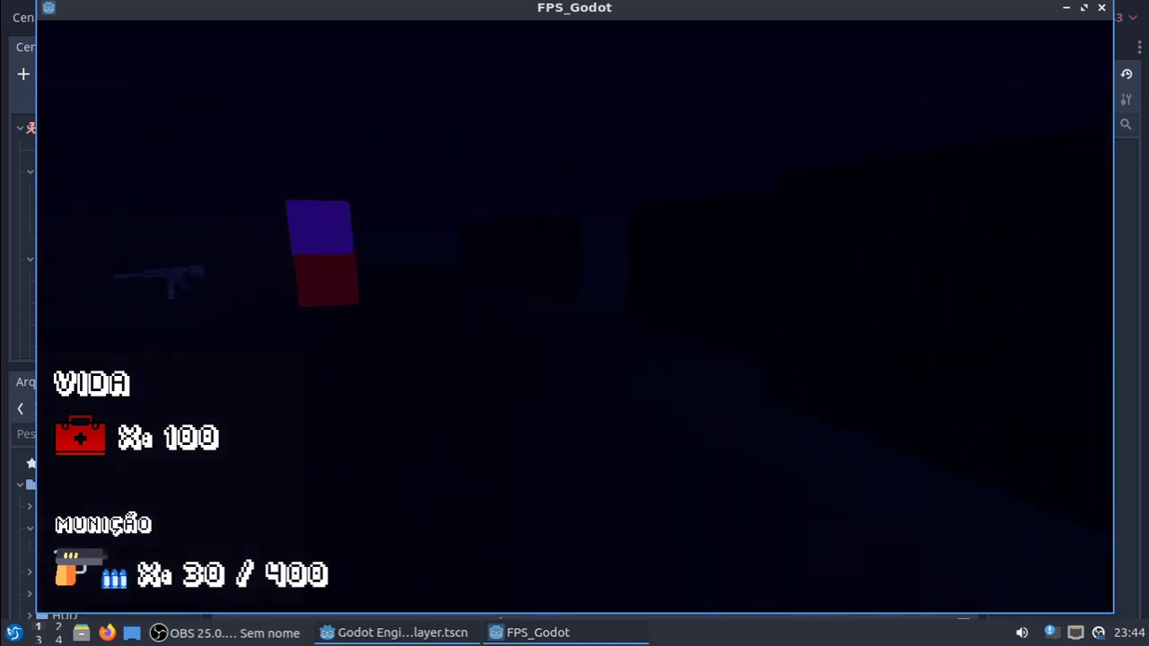
Walk past the red and blue block out to the lamp post.
key(w)
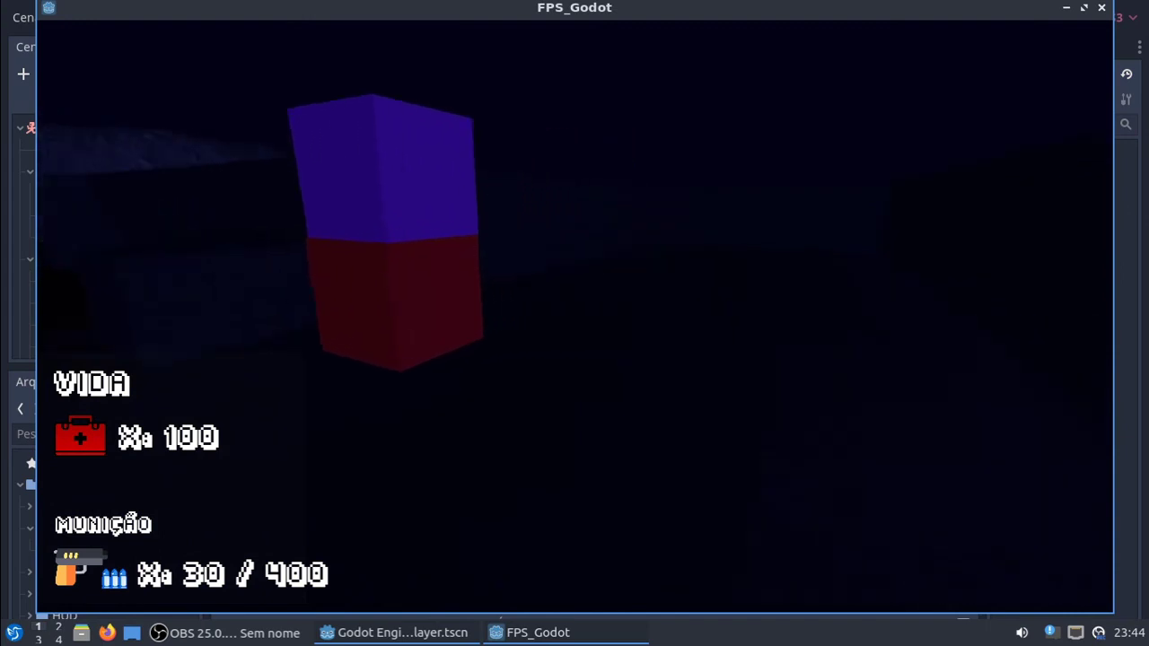
key(s)
key(w)
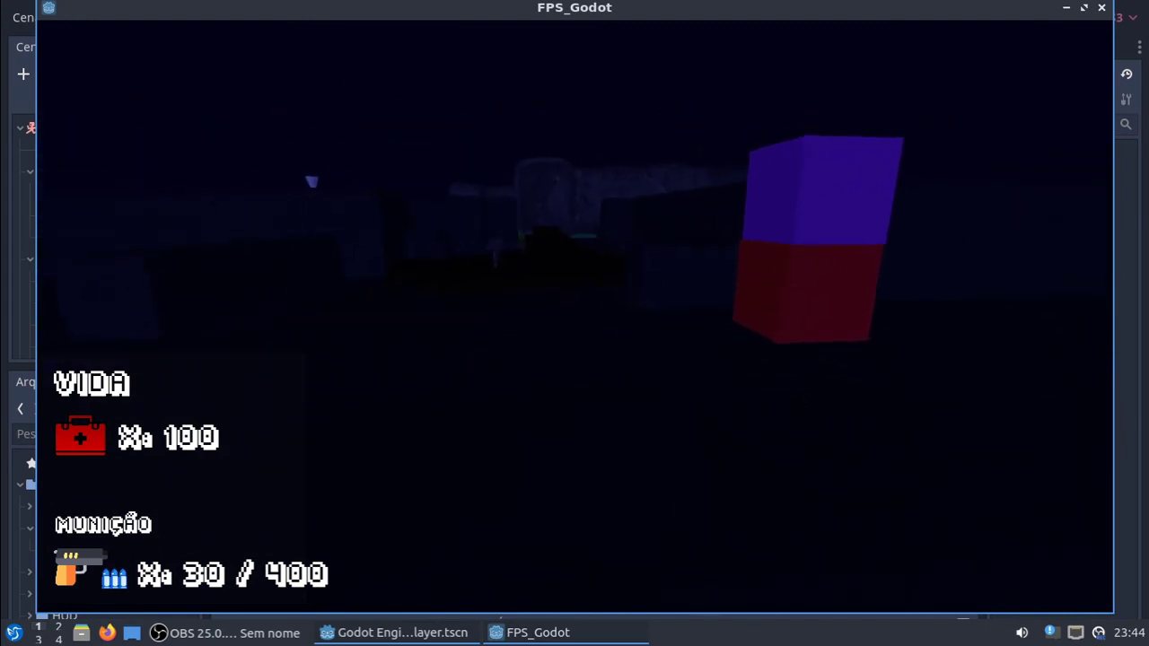
key(w)
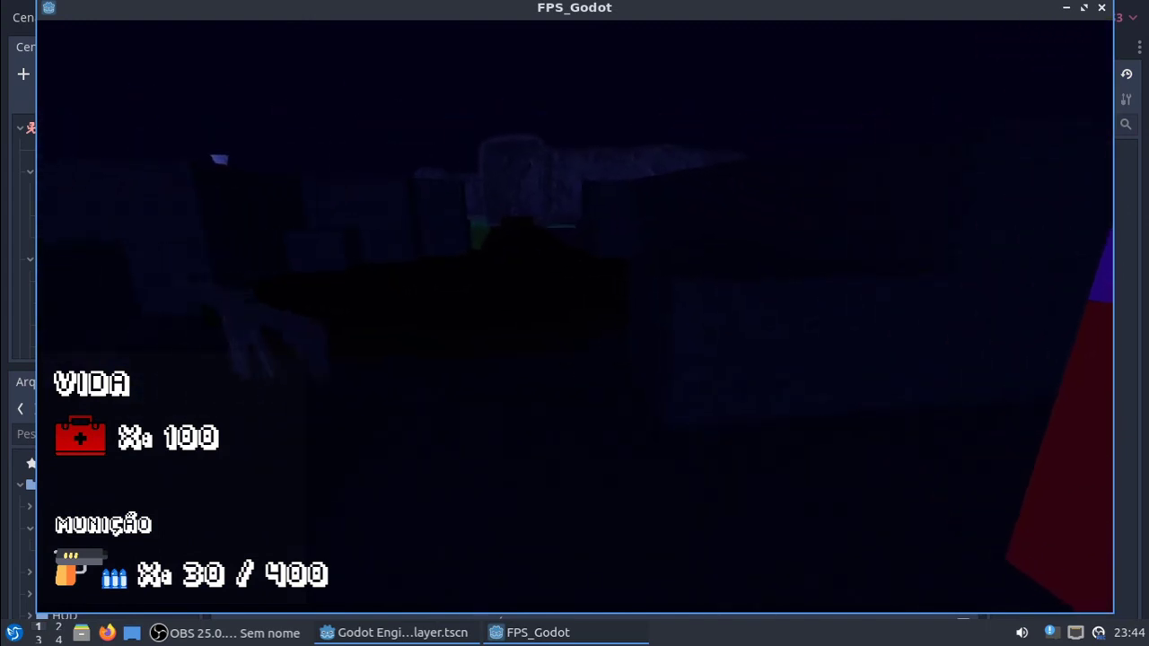
key(w)
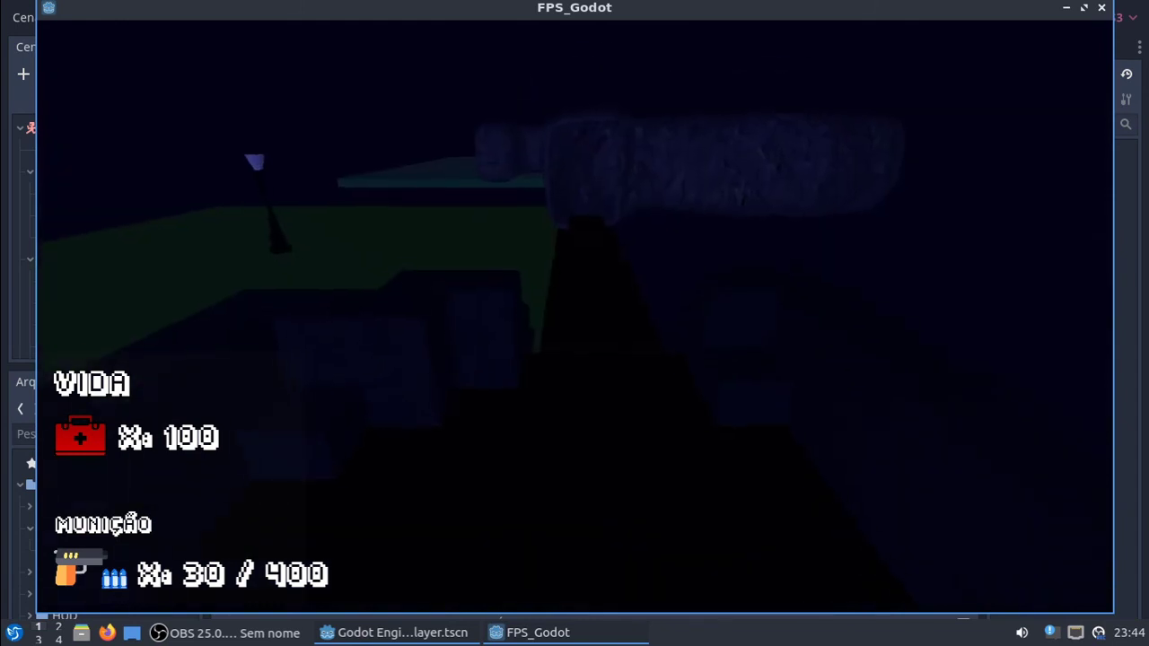
key(w)
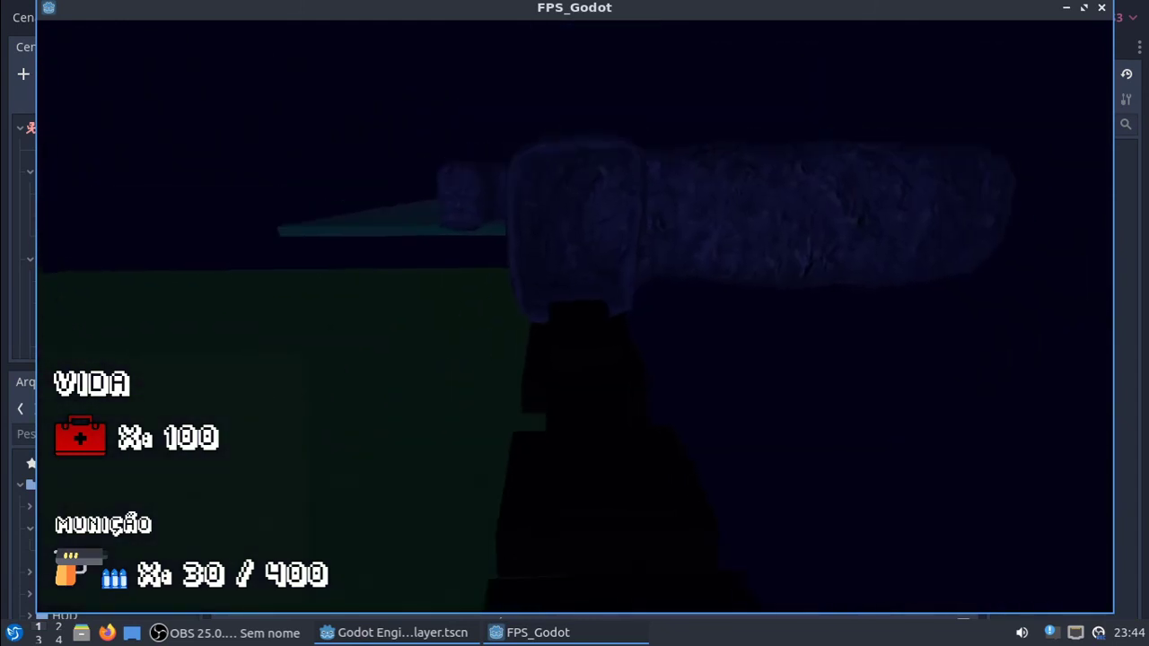
key(w)
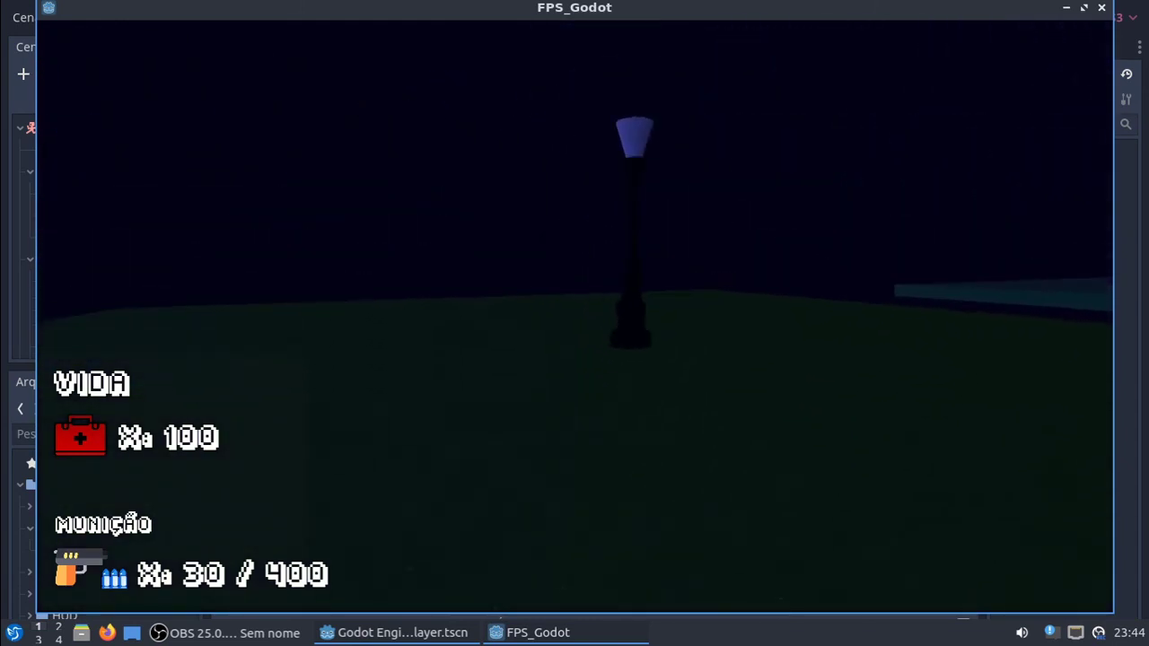
key(w)
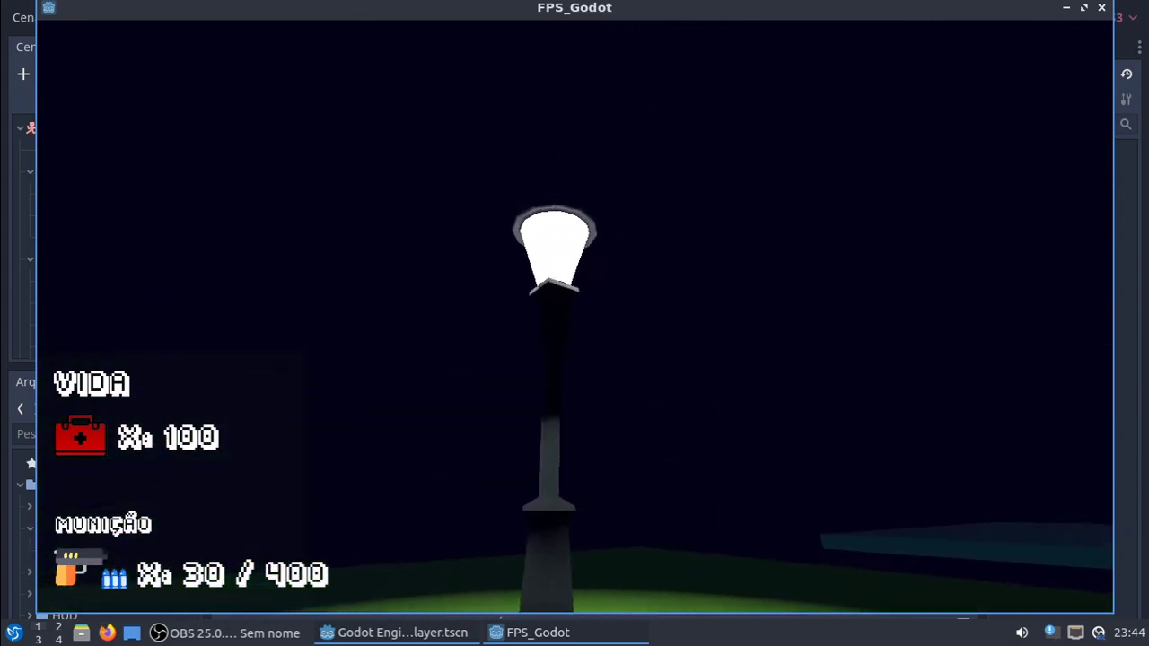
key(w)
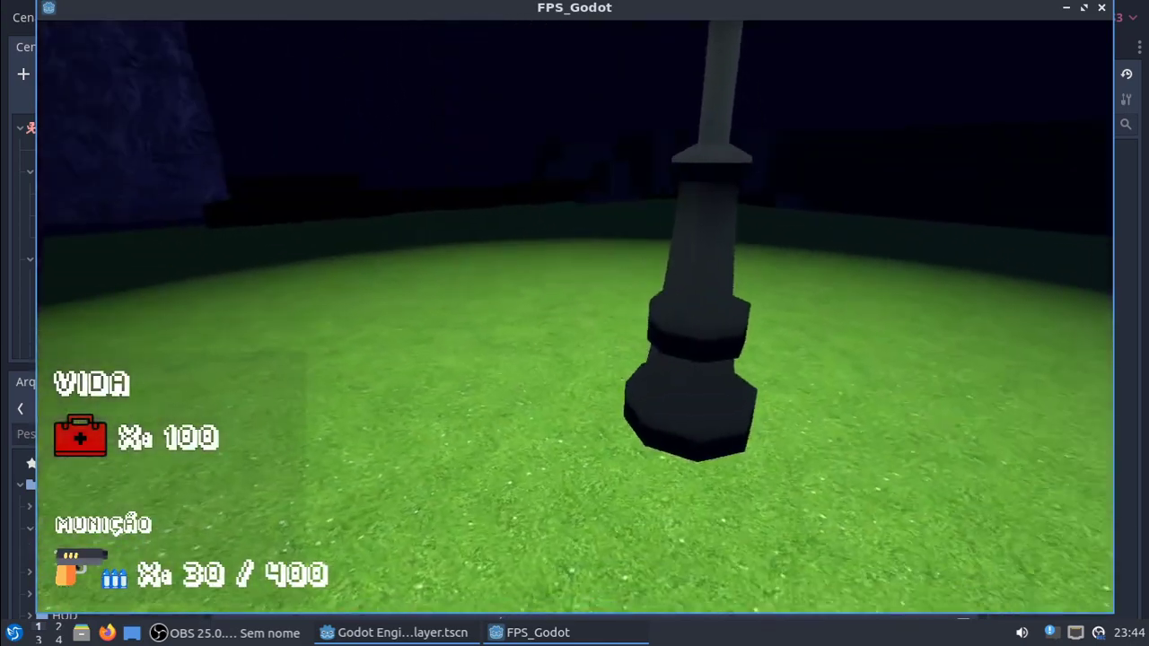
Move back and forth at the lamp post, then pause and close the game window.
key(s)
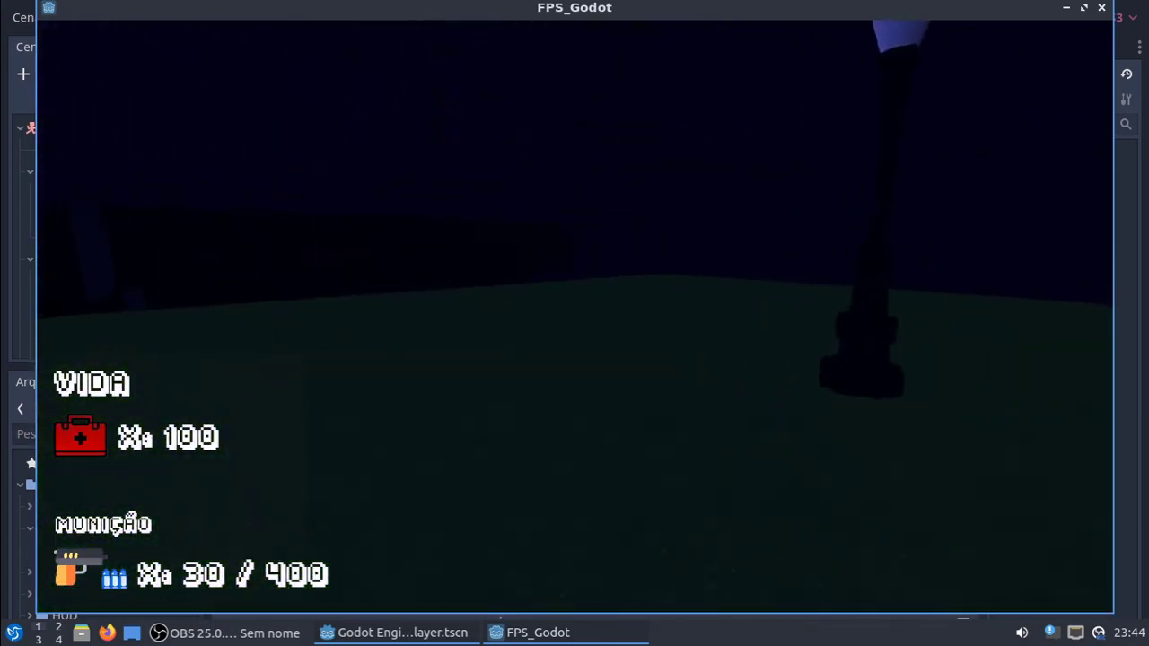
key(w)
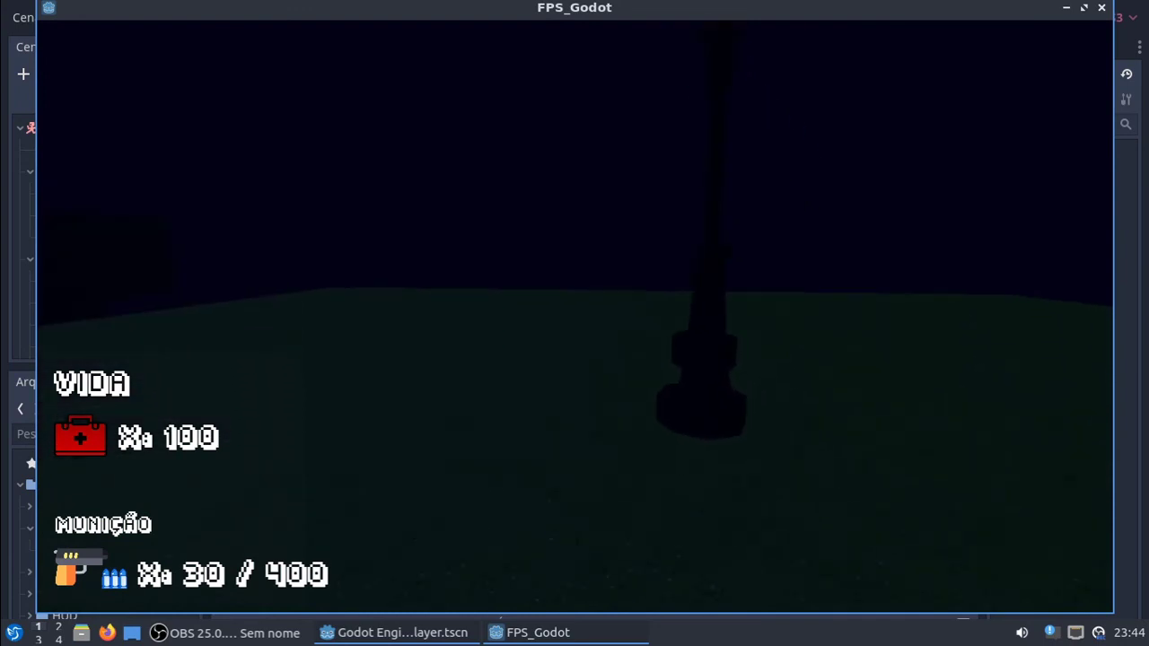
key(s)
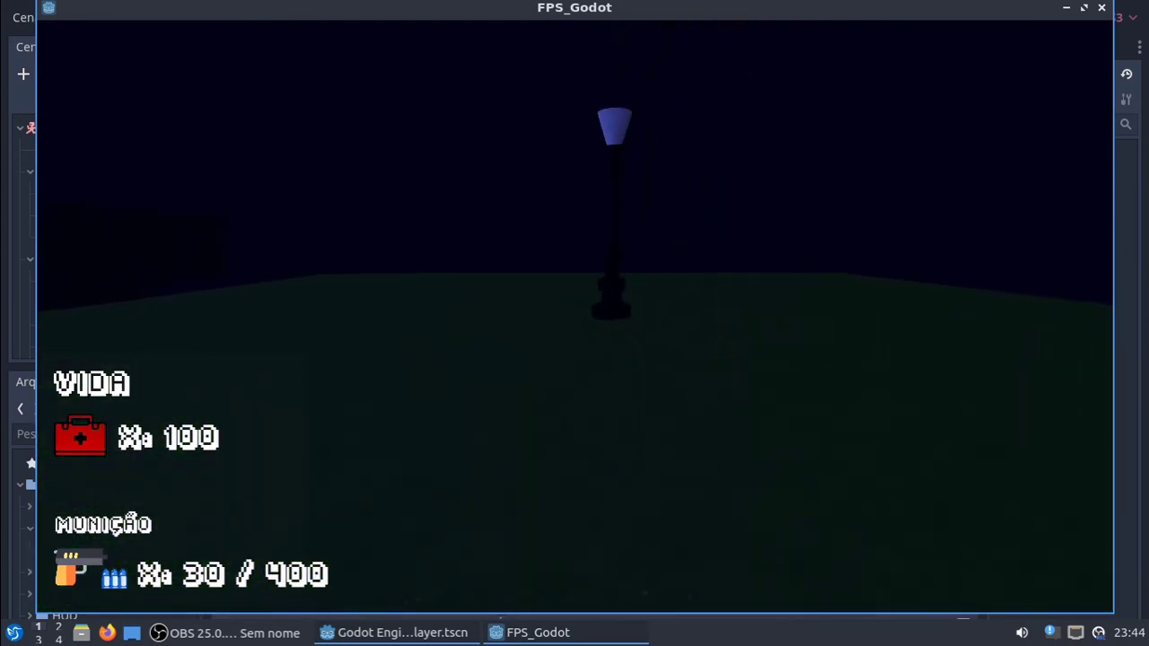
key(w)
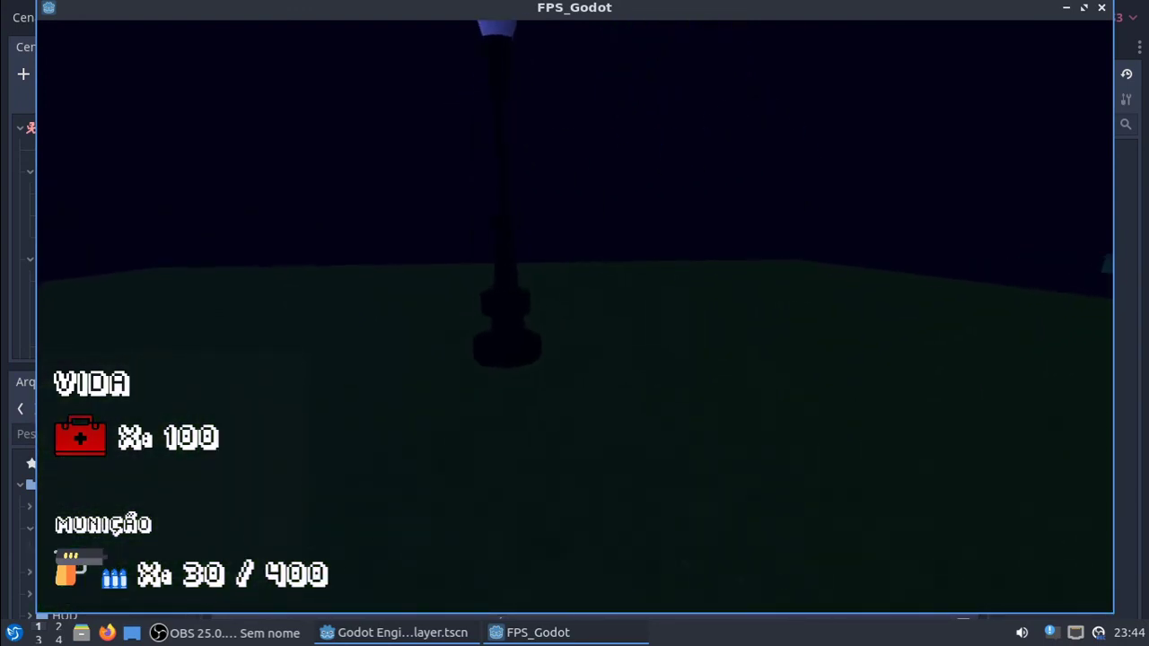
key(s)
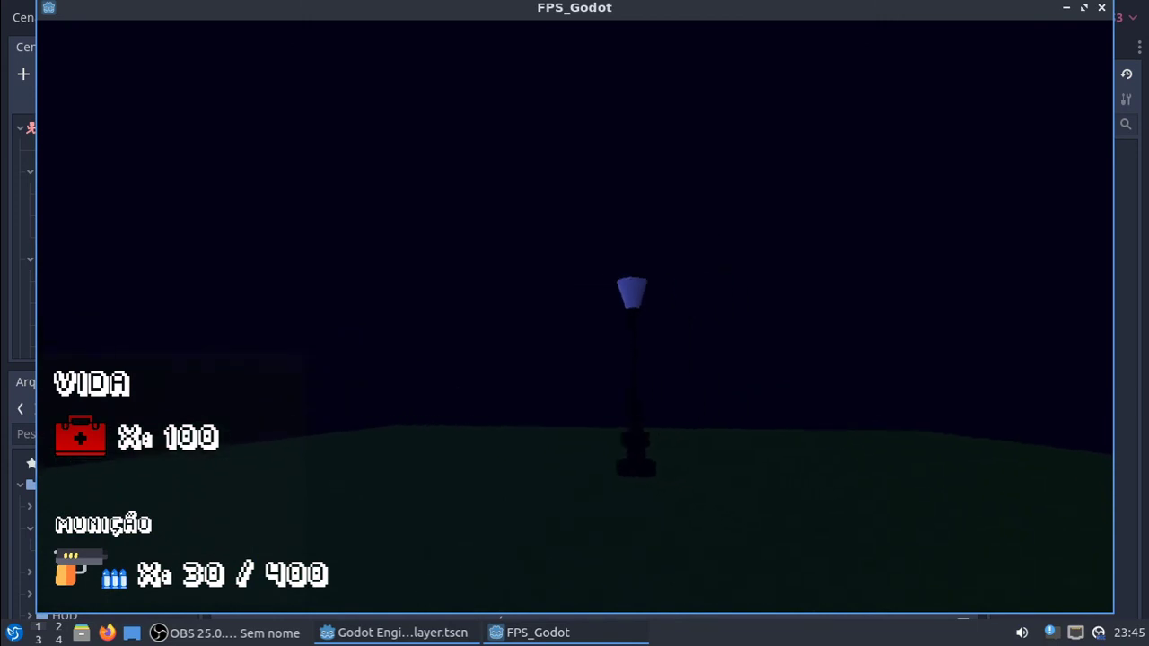
key(w)
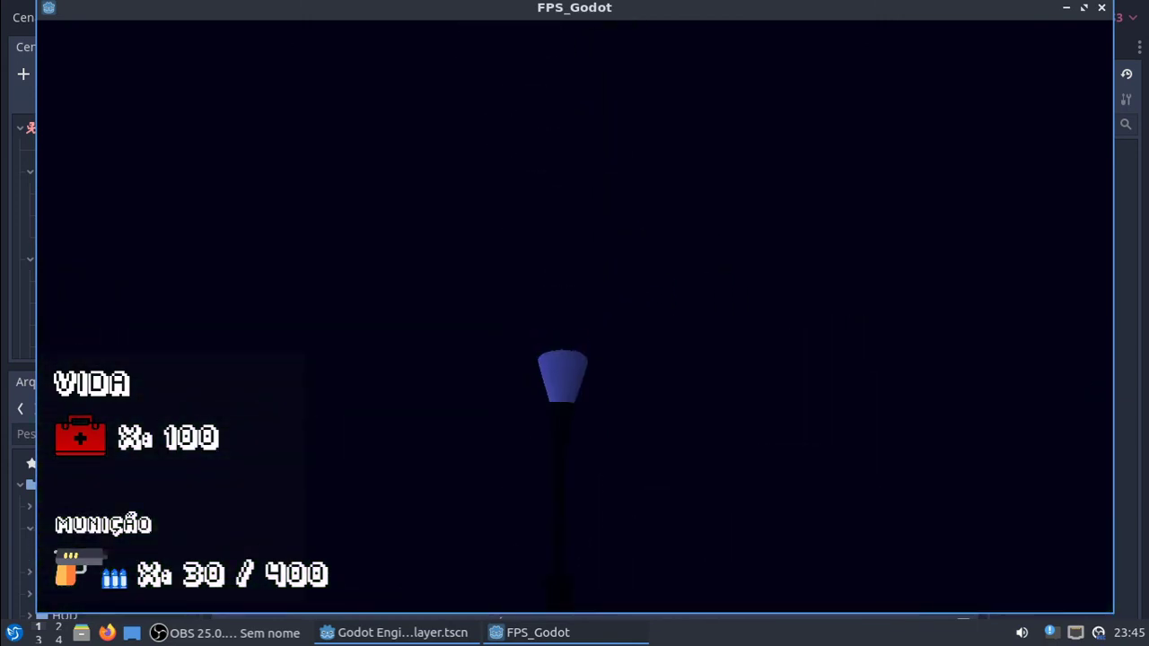
key(w)
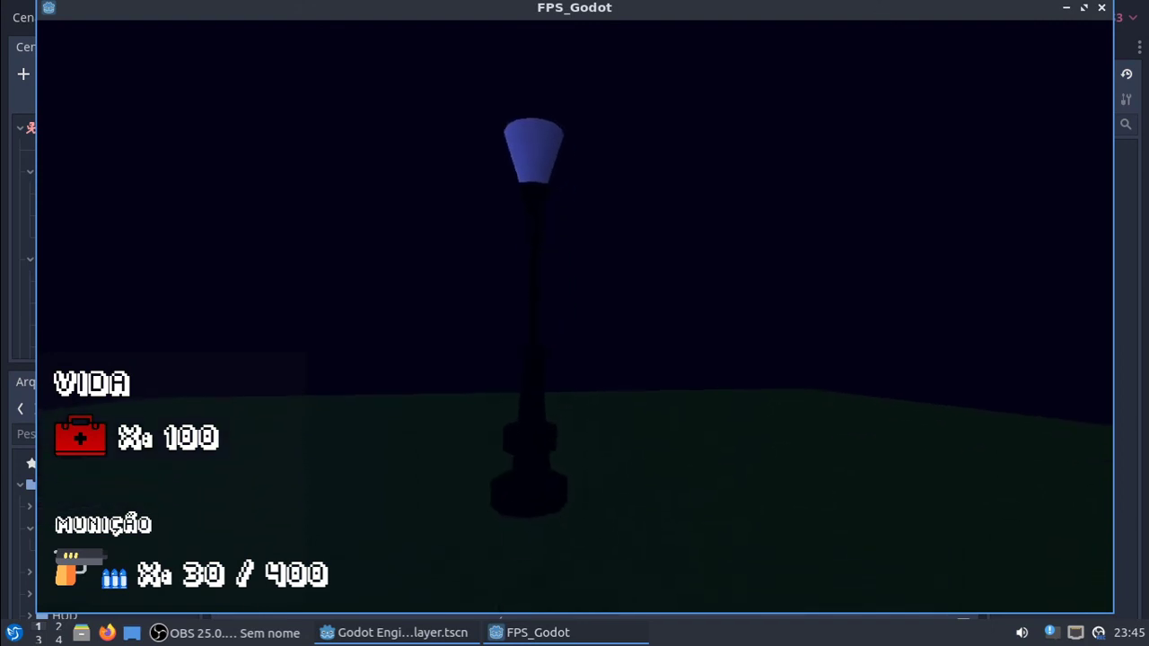
key(s)
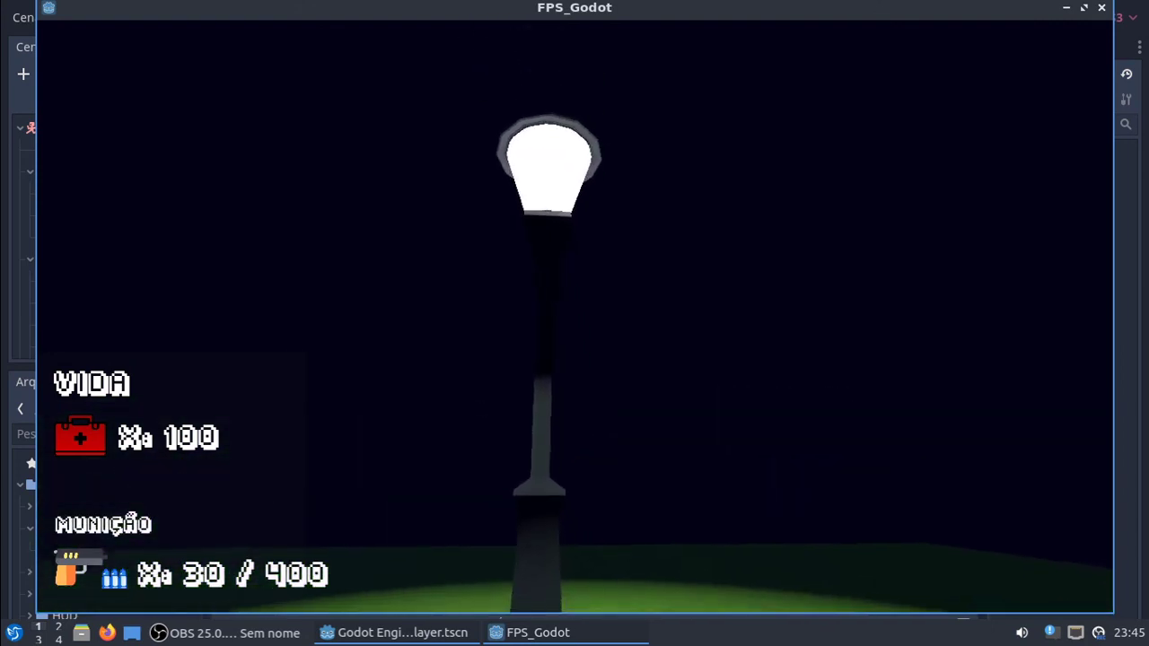
key(s)
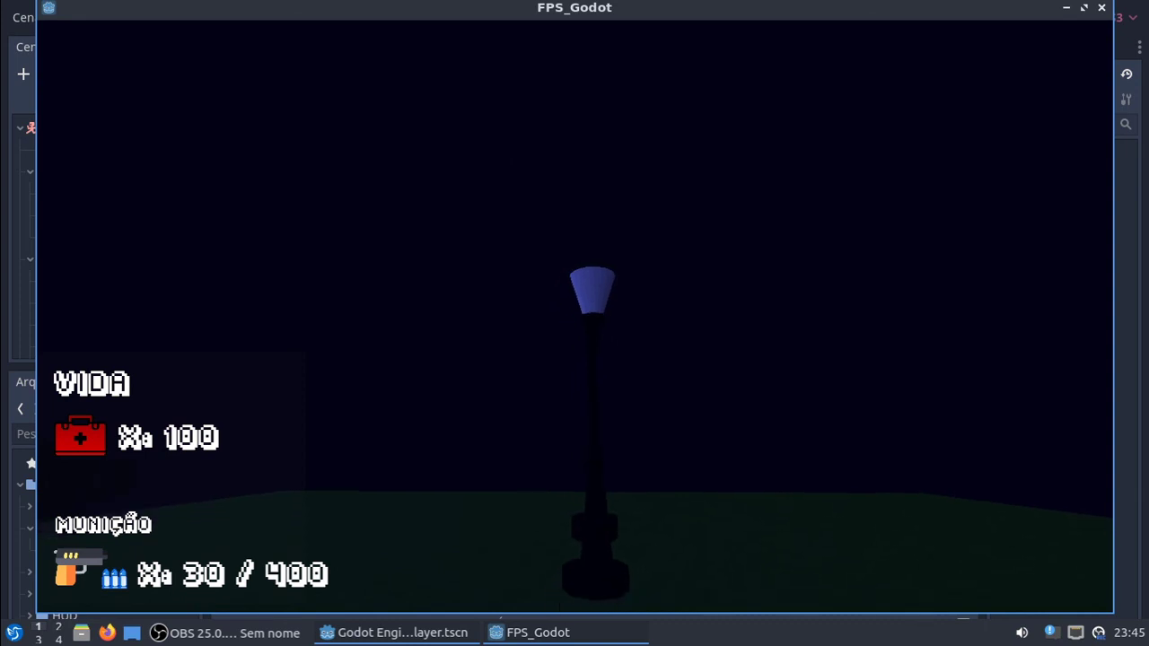
key(s)
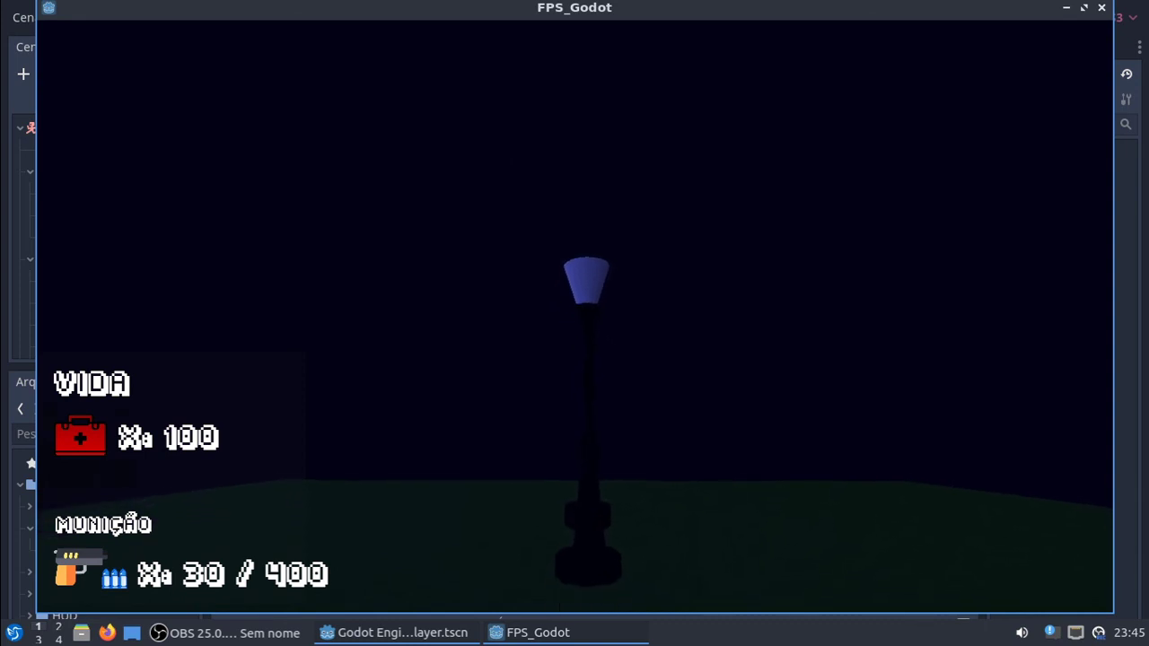
key(Escape)
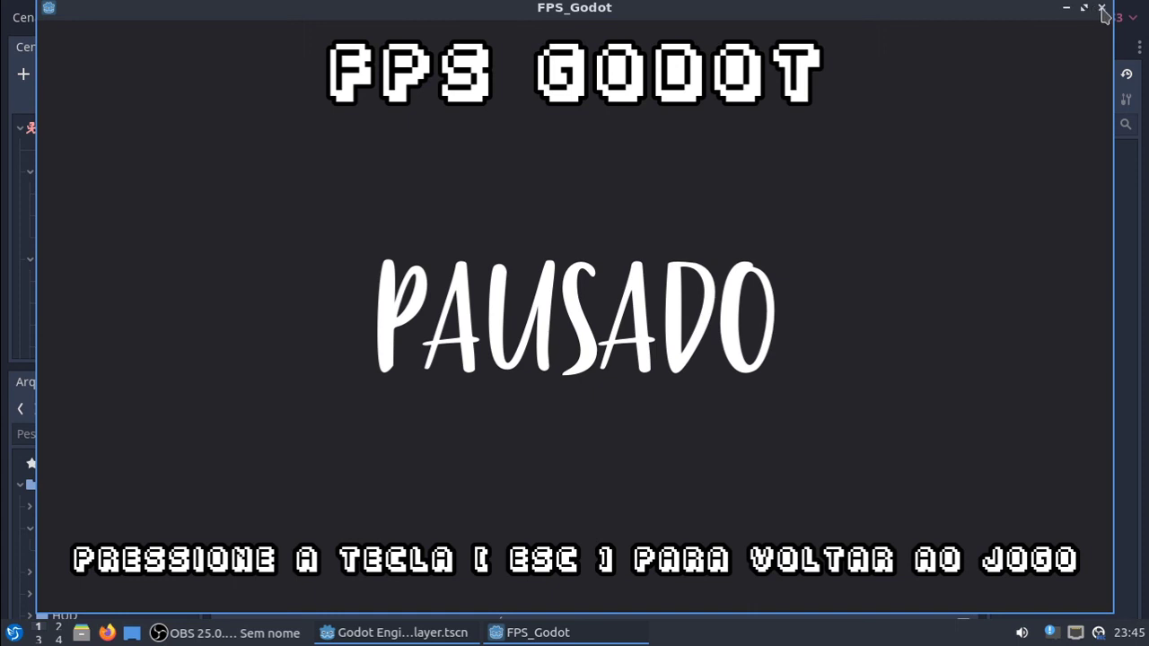
click(1102, 9)
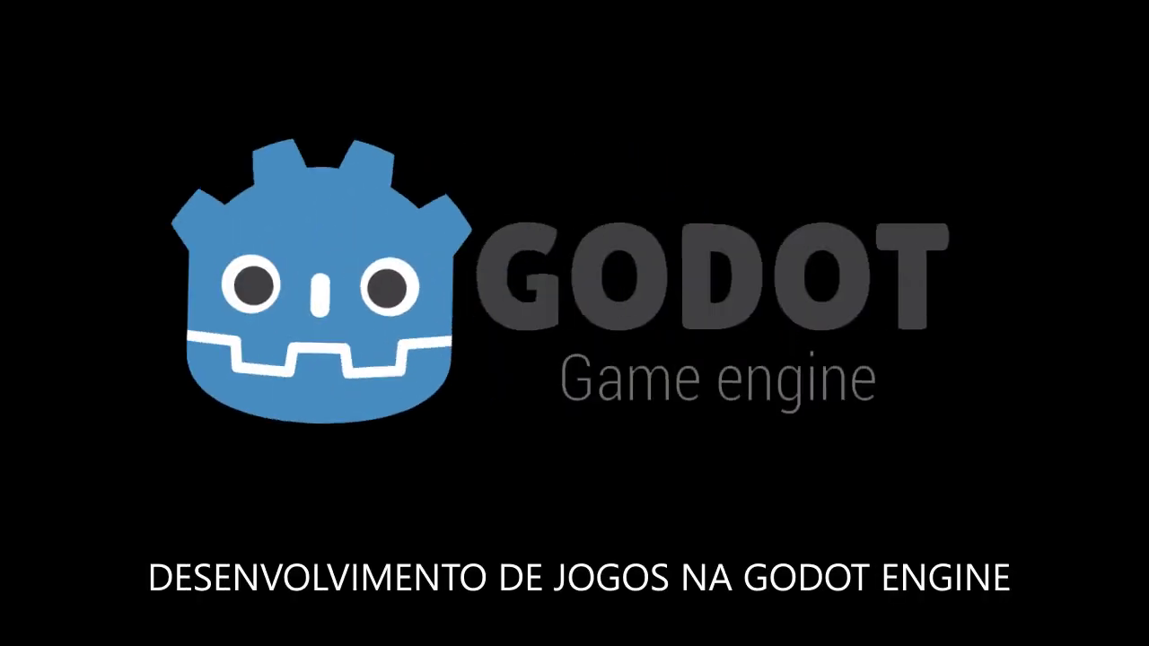